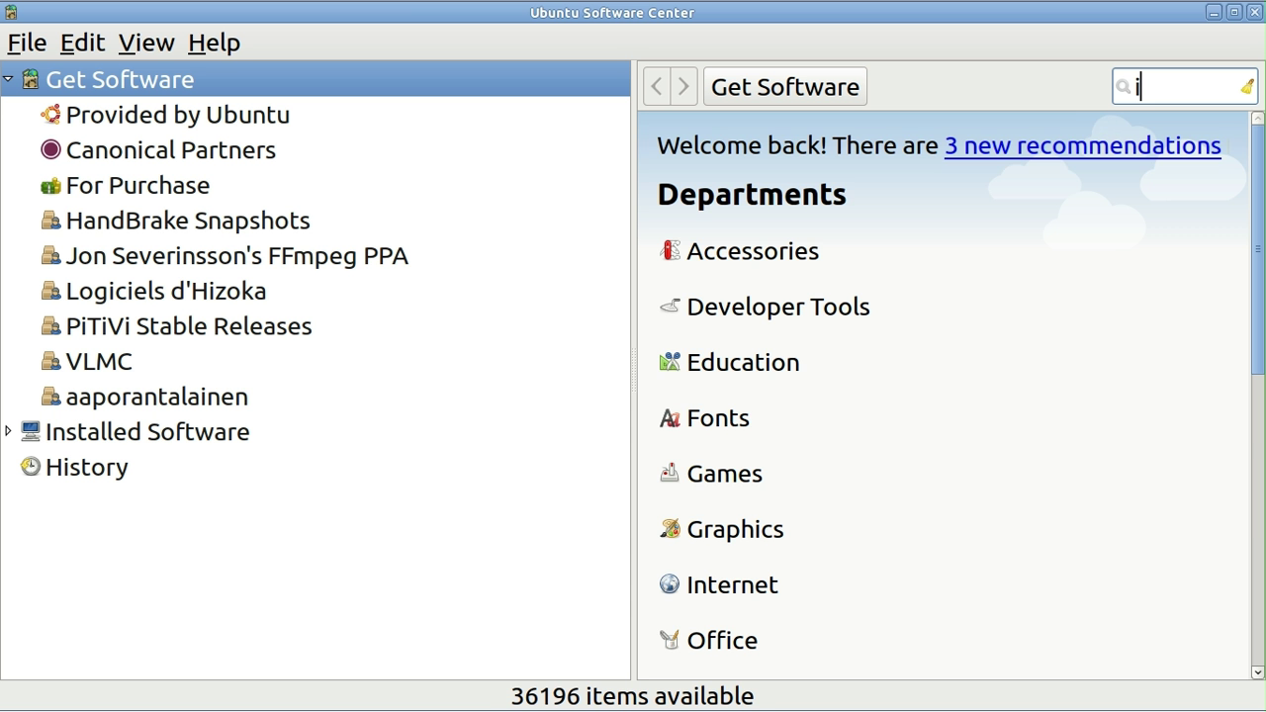
# Step: Search the software catalogue for "impress" and close the Ubuntu Software Center
pyautogui.write('impres')
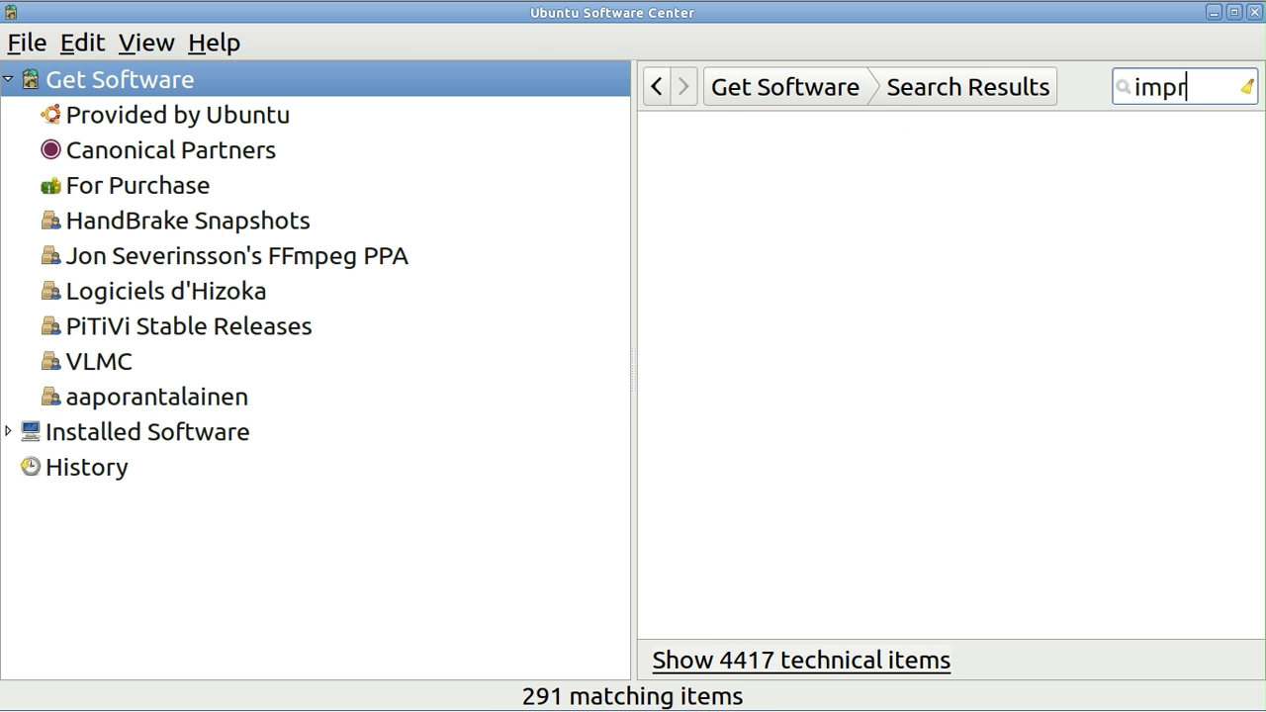
pyautogui.write('s')
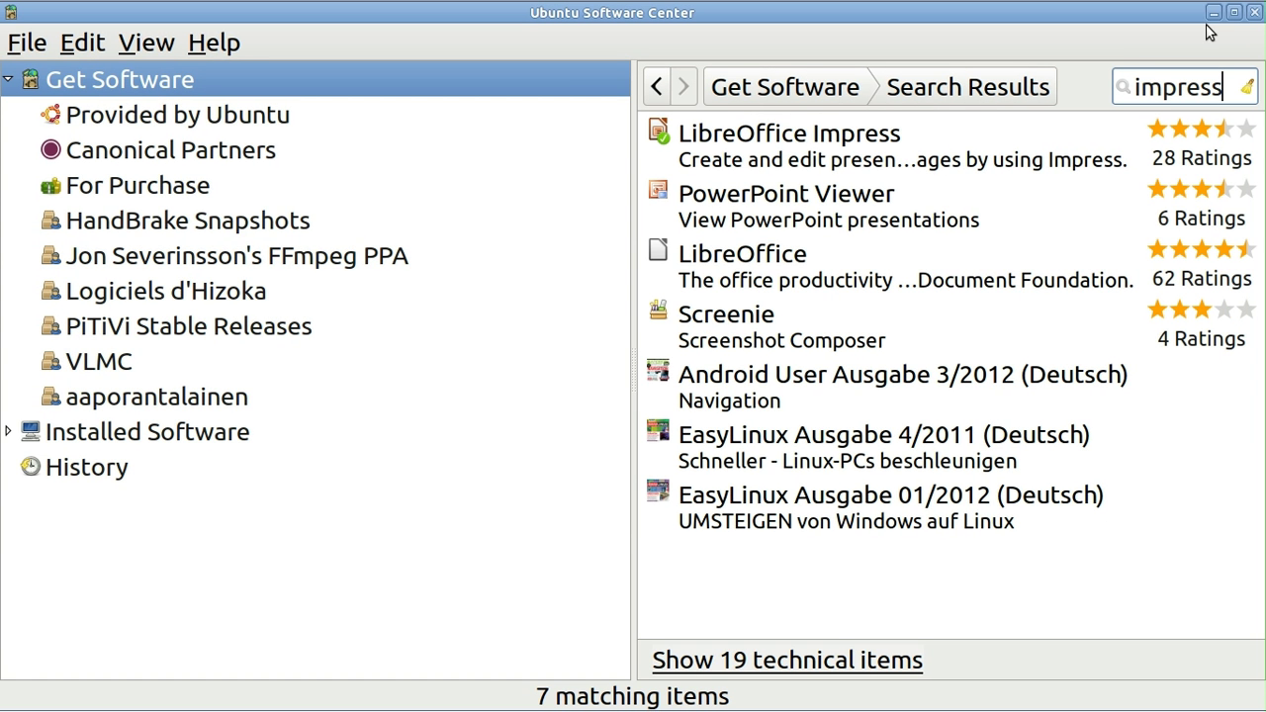
pyautogui.click(1254, 12)
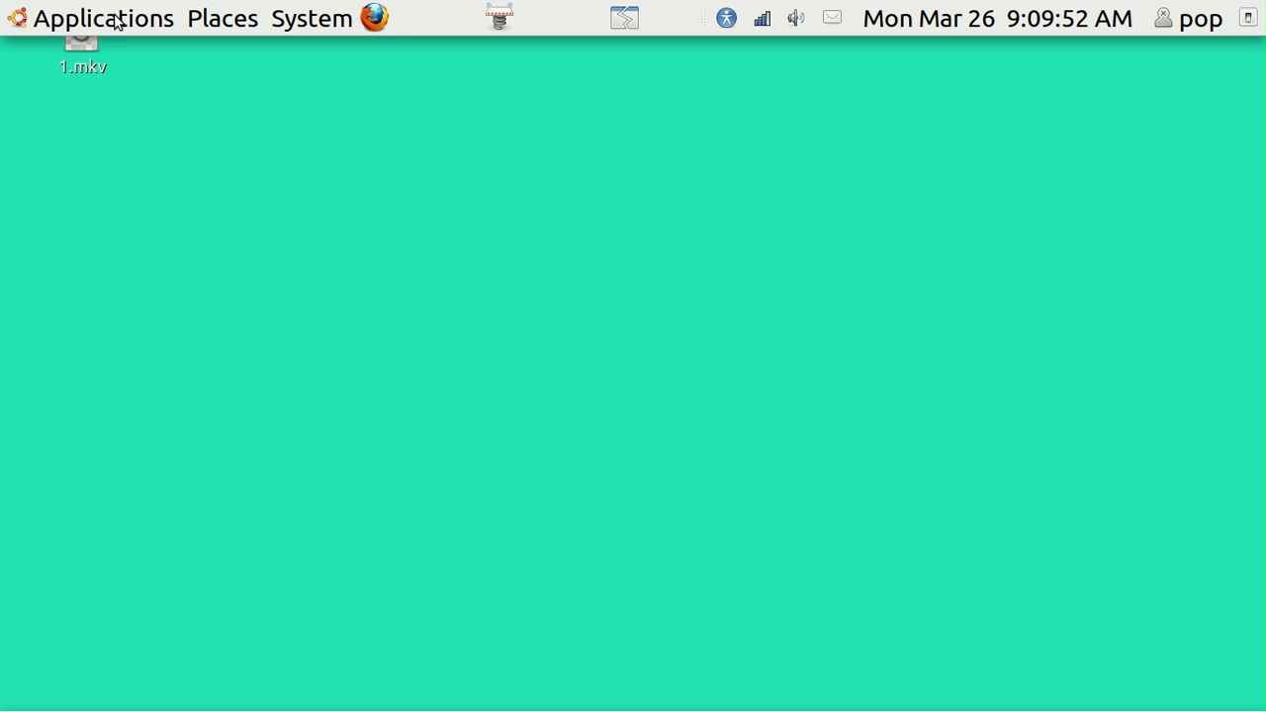
# Step: Launch LibreOffice Impress from the installed office applications
pyautogui.click(117, 20)
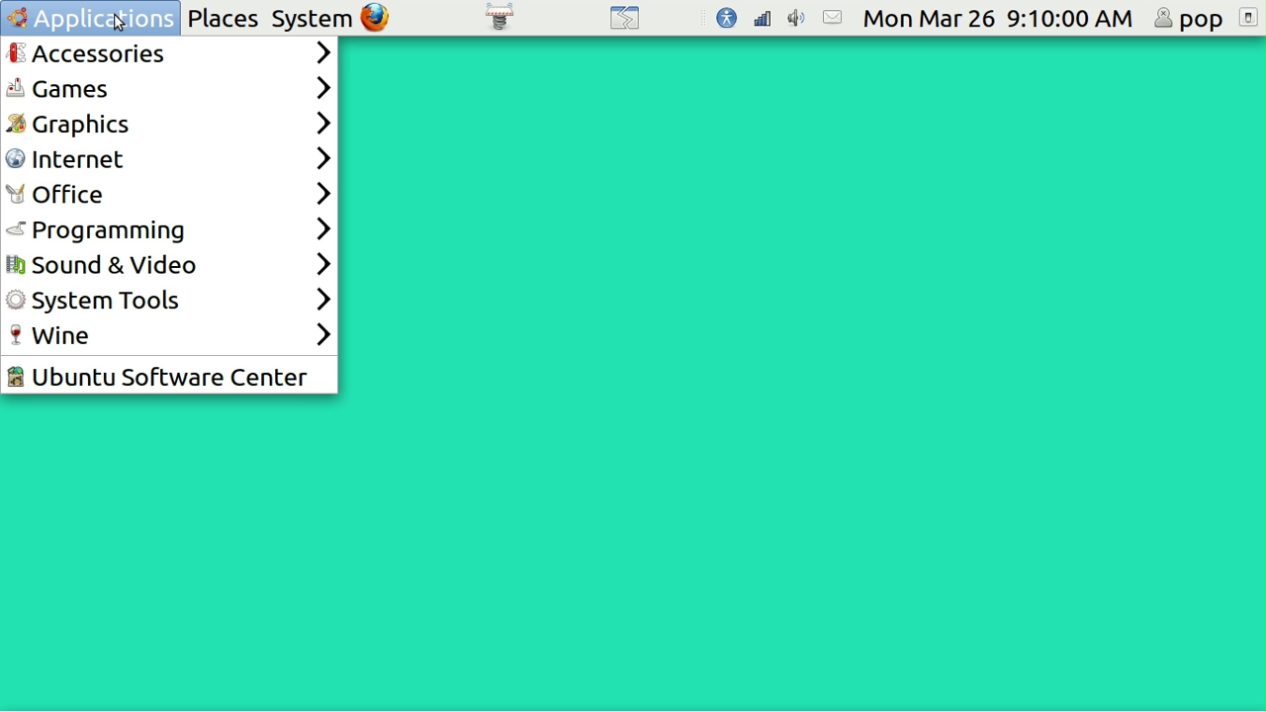
pyautogui.moveTo(125, 192)
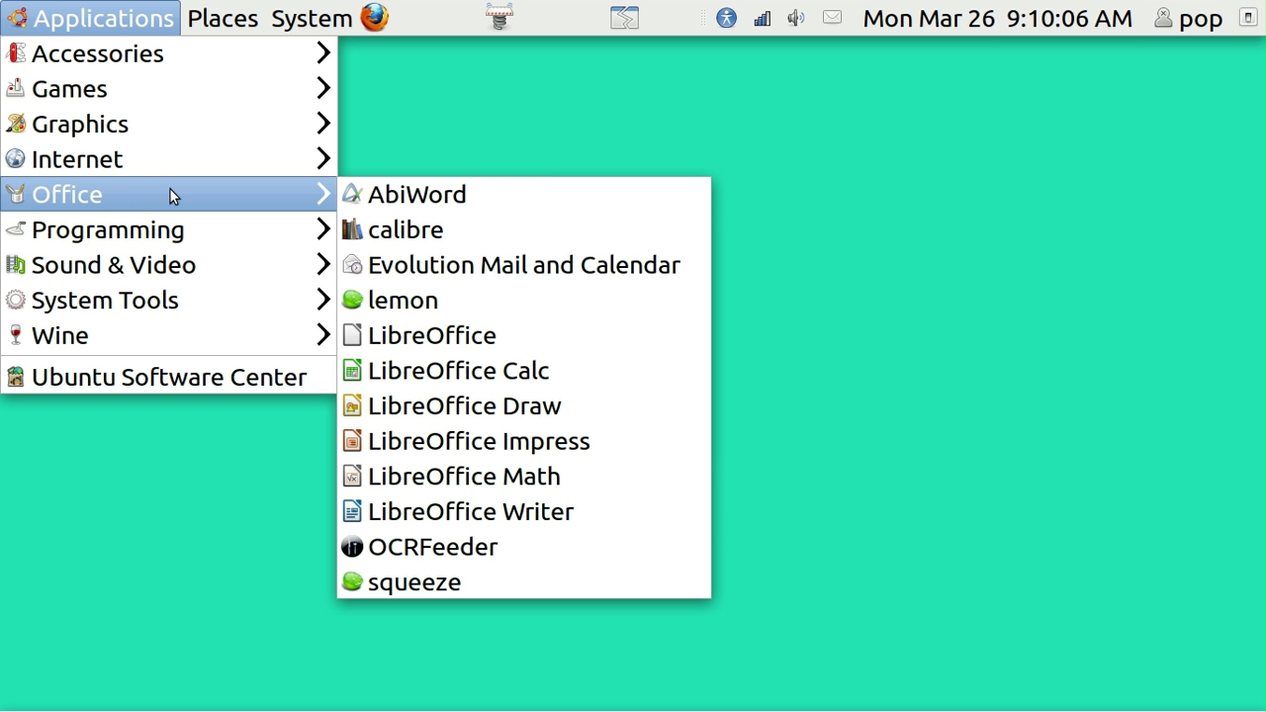
pyautogui.click(628, 442)
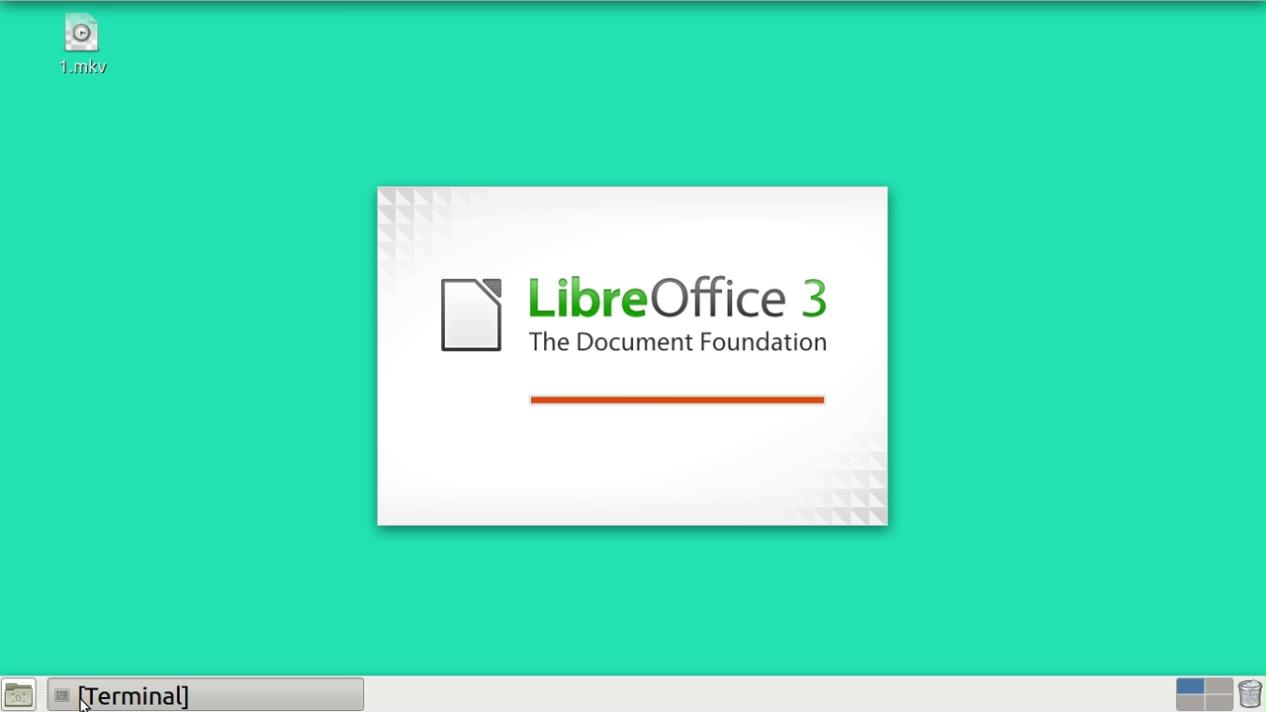
pyautogui.click(81, 700)
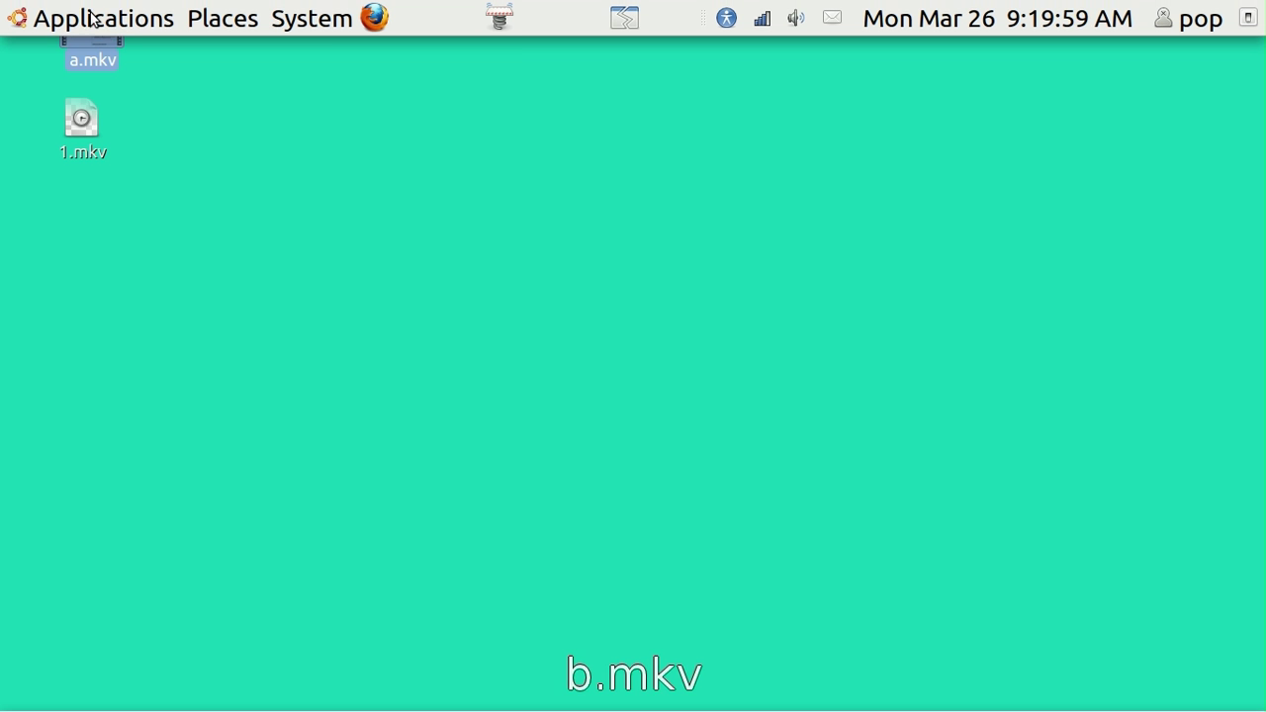
pyautogui.click(94, 20)
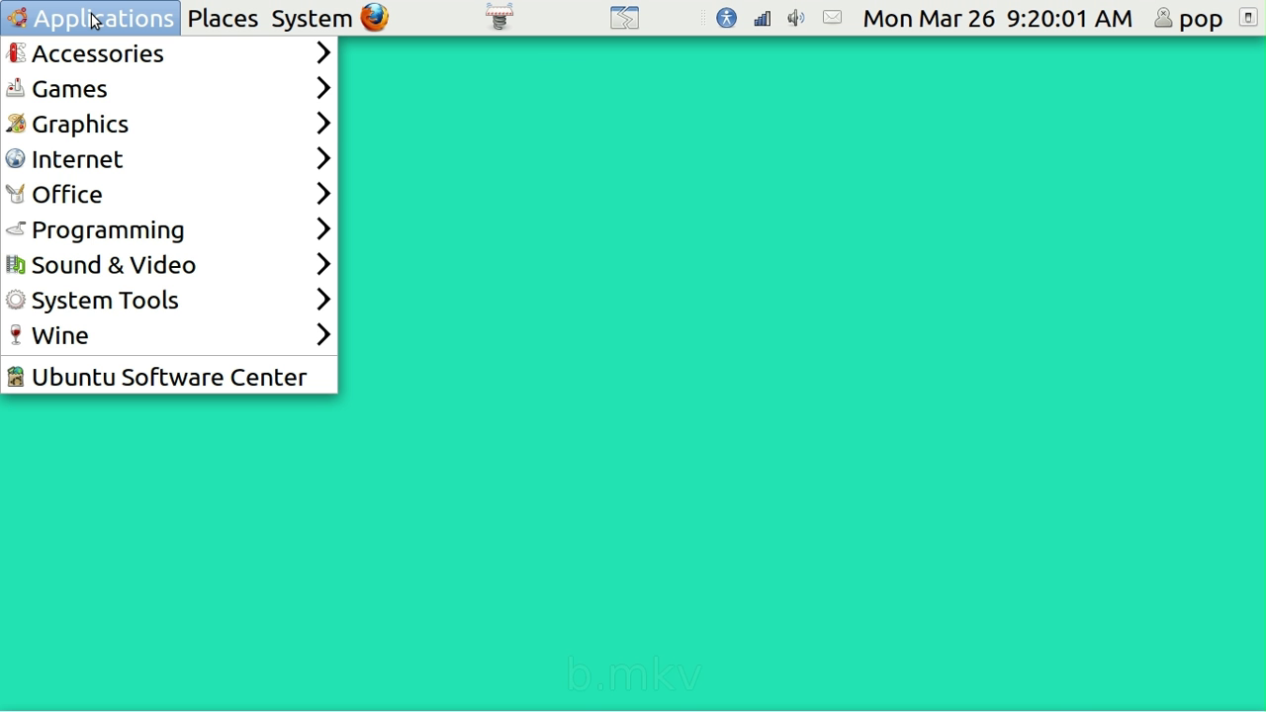
pyautogui.moveTo(119, 195)
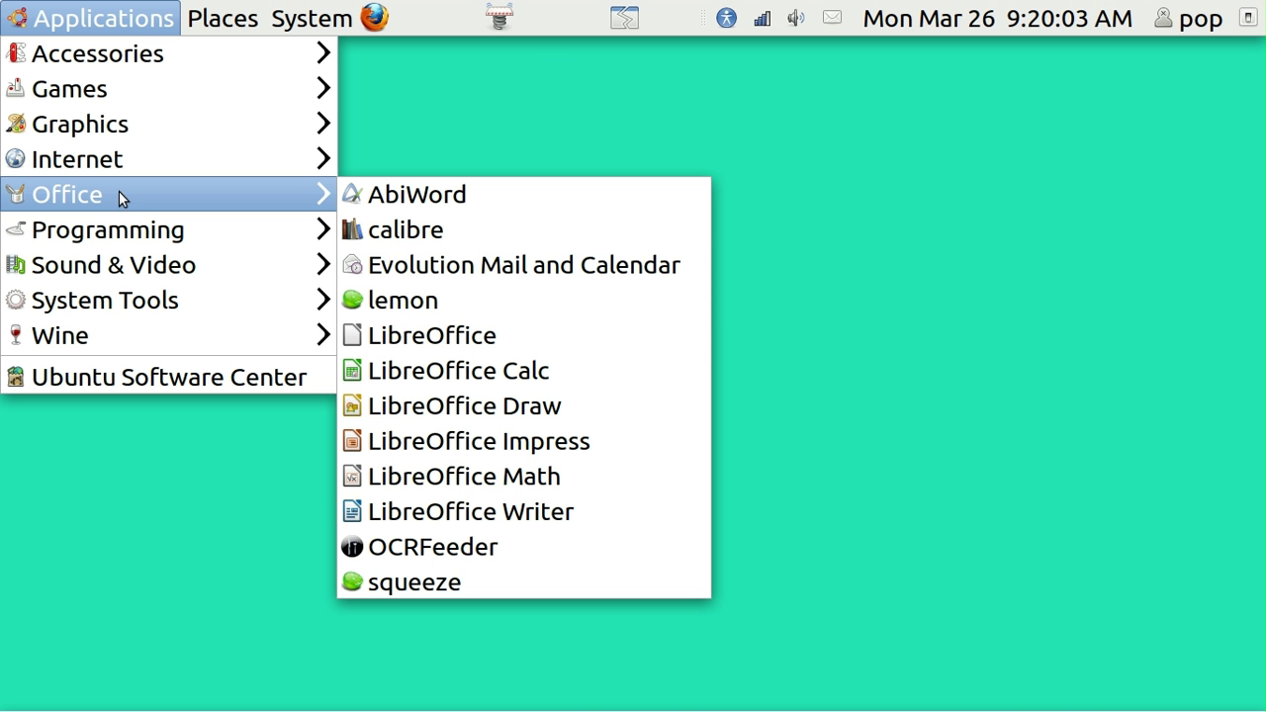
pyautogui.click(500, 441)
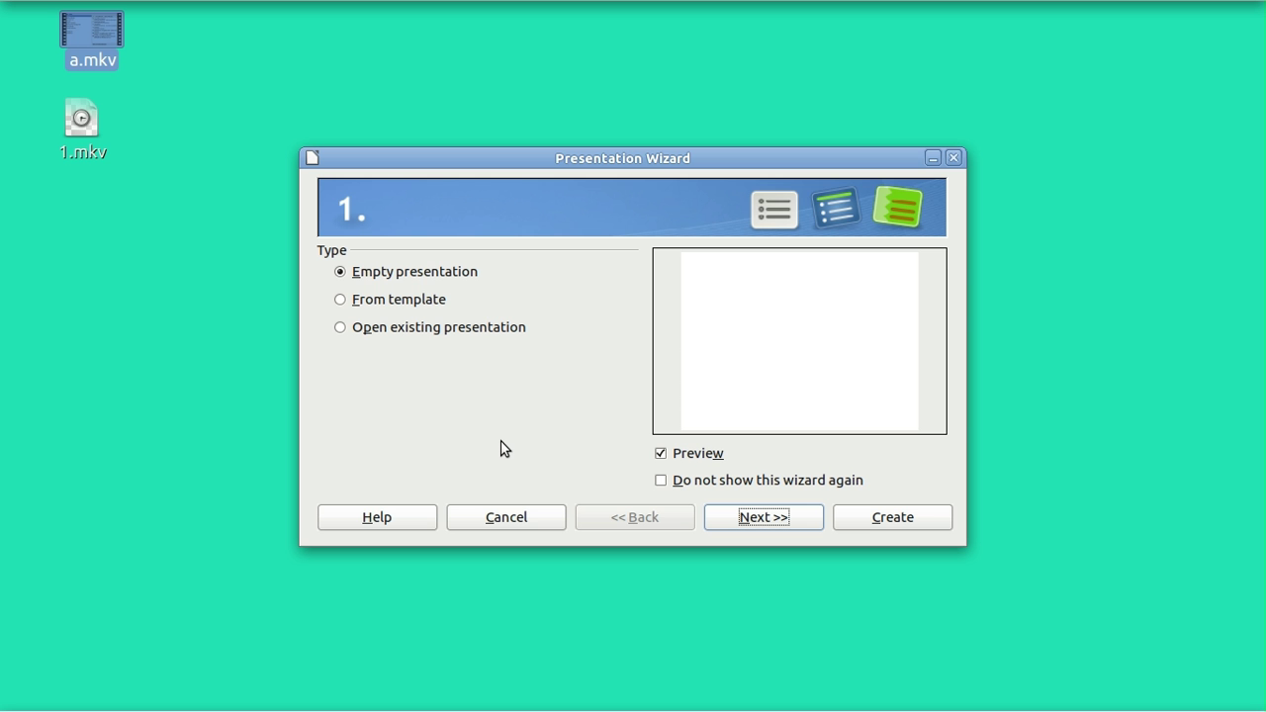
# Step: Create an empty presentation with the Blue slide design, Screen output medium and no transition effect
pyautogui.click(763, 517)
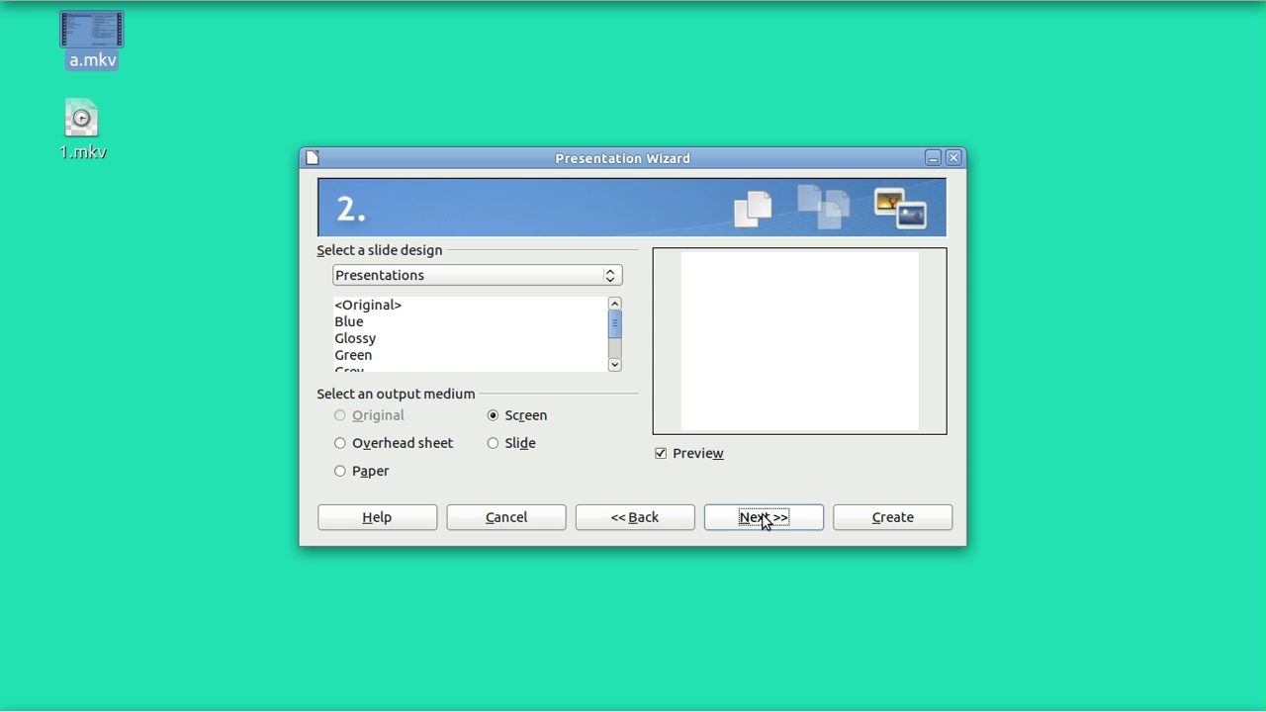
pyautogui.click(359, 324)
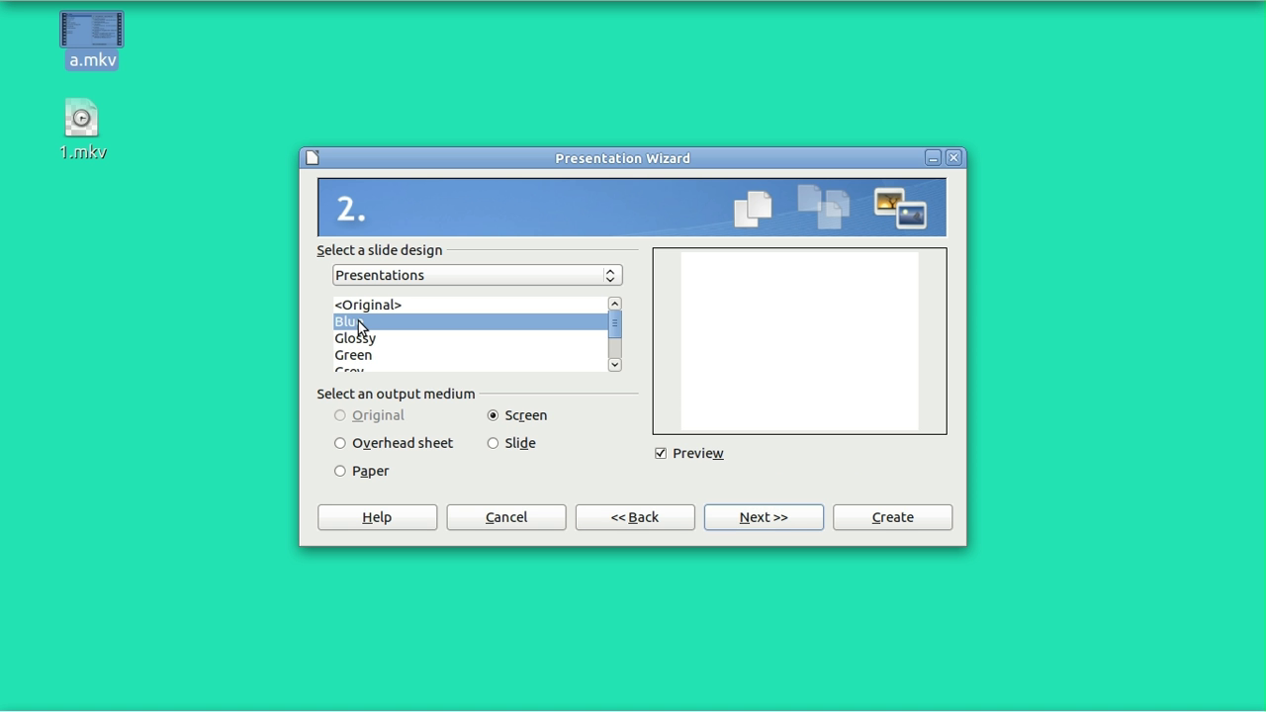
pyautogui.click(769, 522)
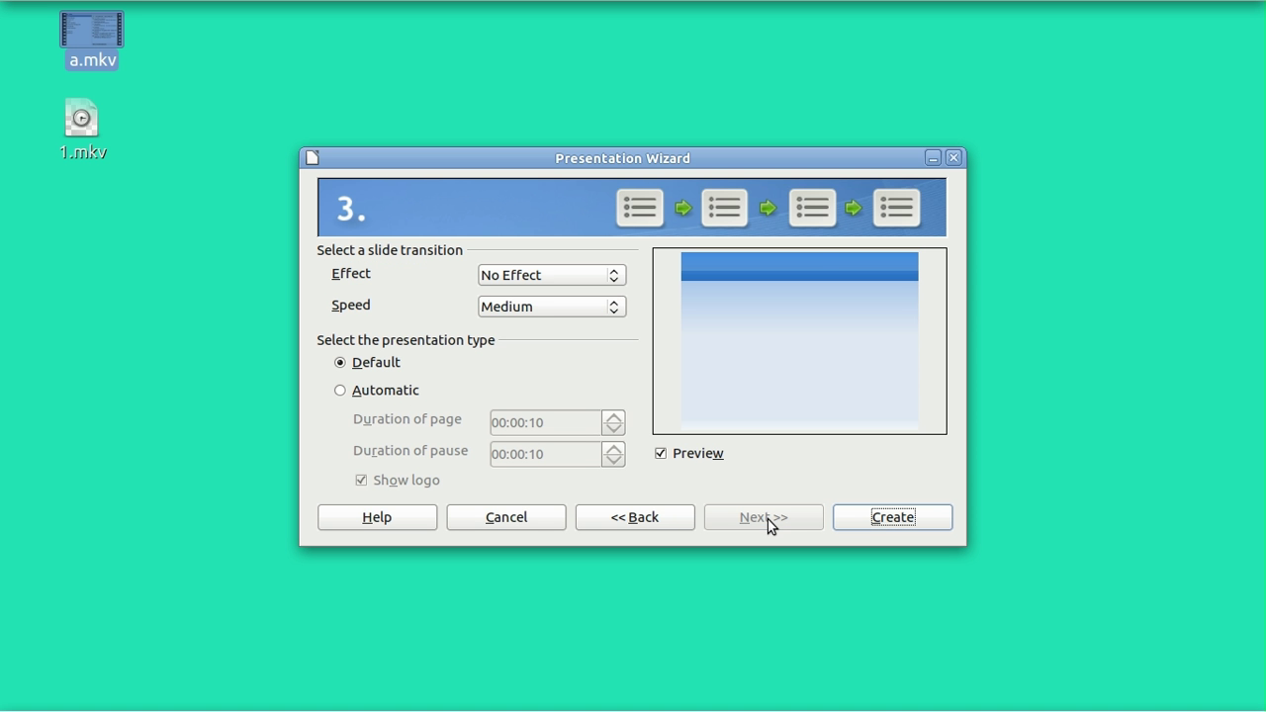
pyautogui.click(888, 520)
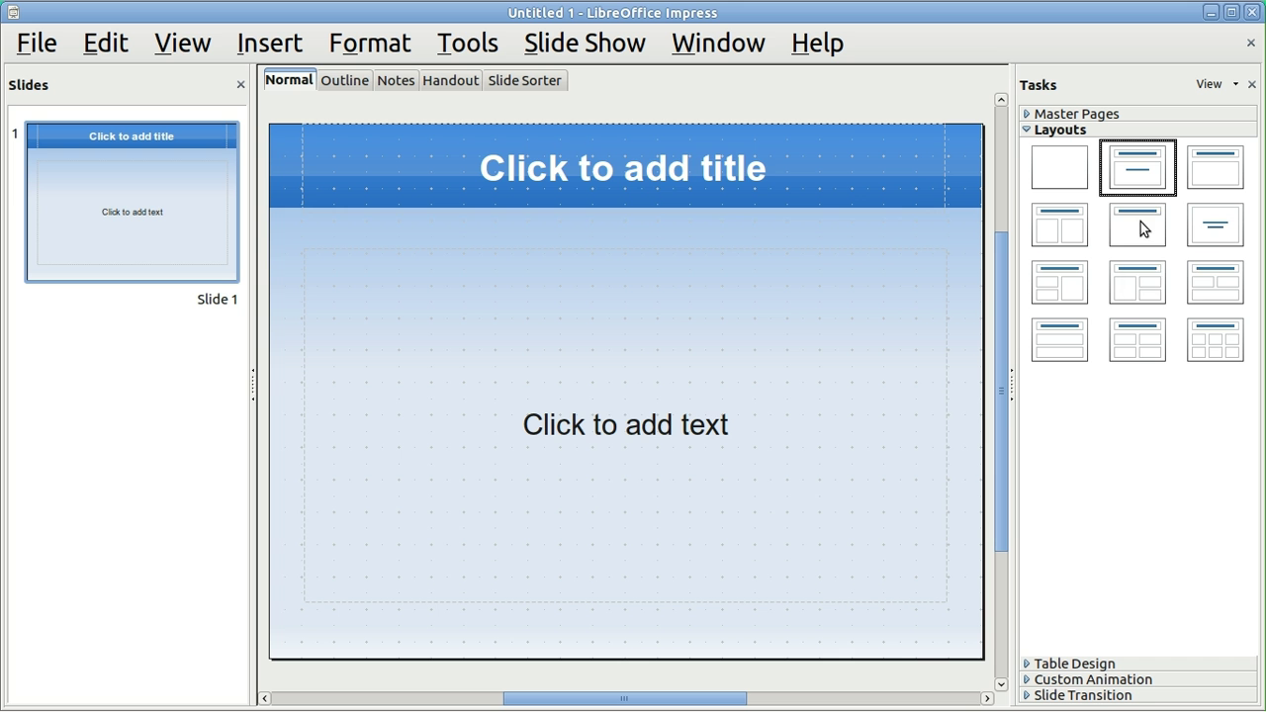
# Step: Try the blank layout and the centred-text title layout on slide 1, and apply the title and content layout
pyautogui.click(1065, 172)
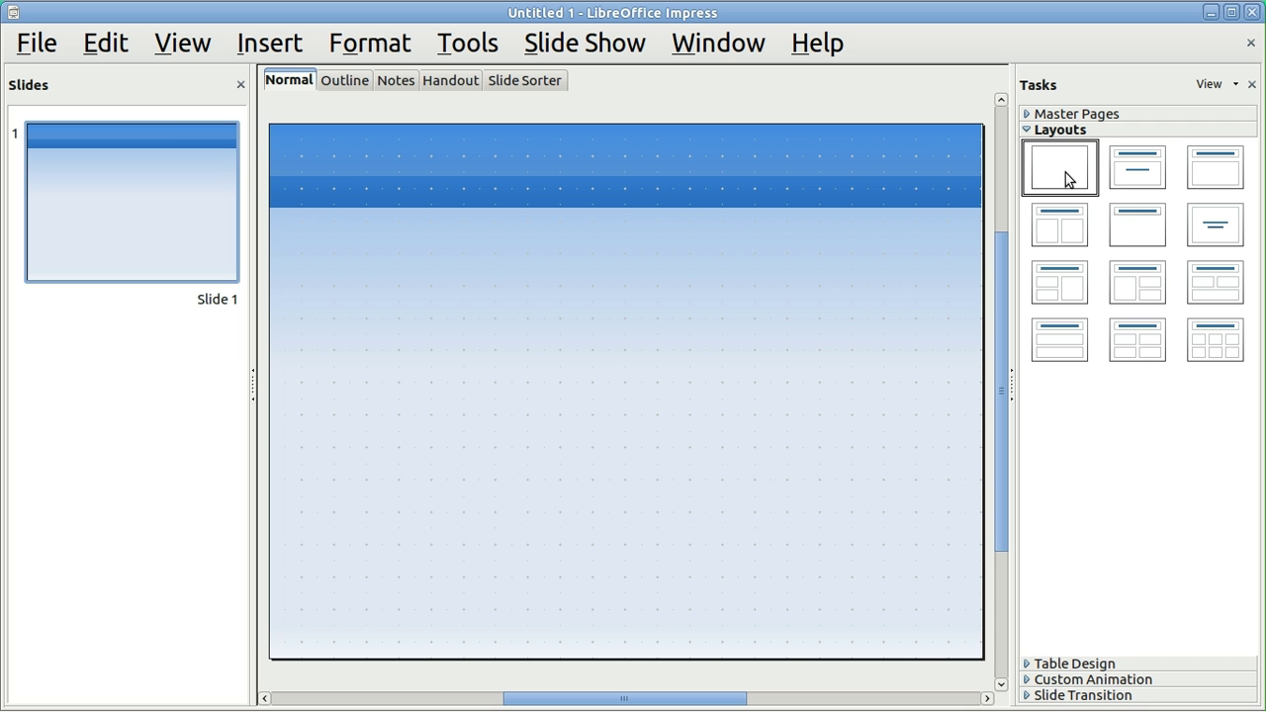
pyautogui.click(1133, 178)
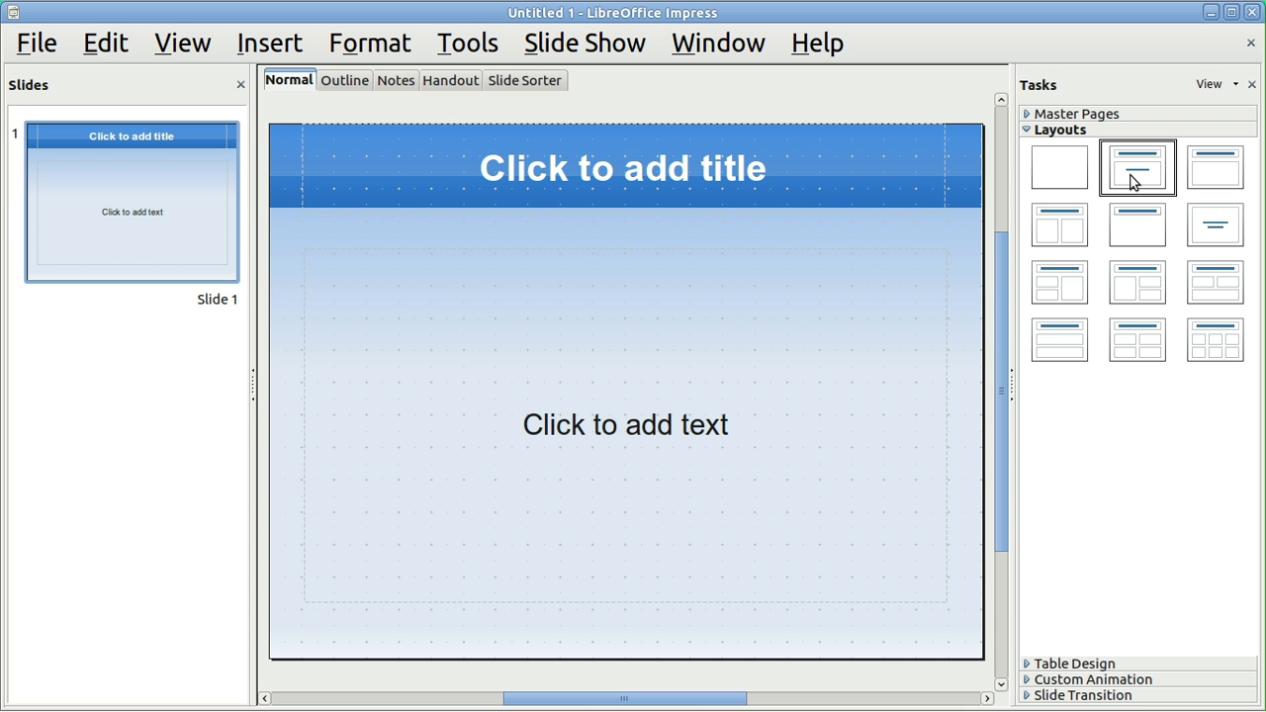
pyautogui.click(1214, 175)
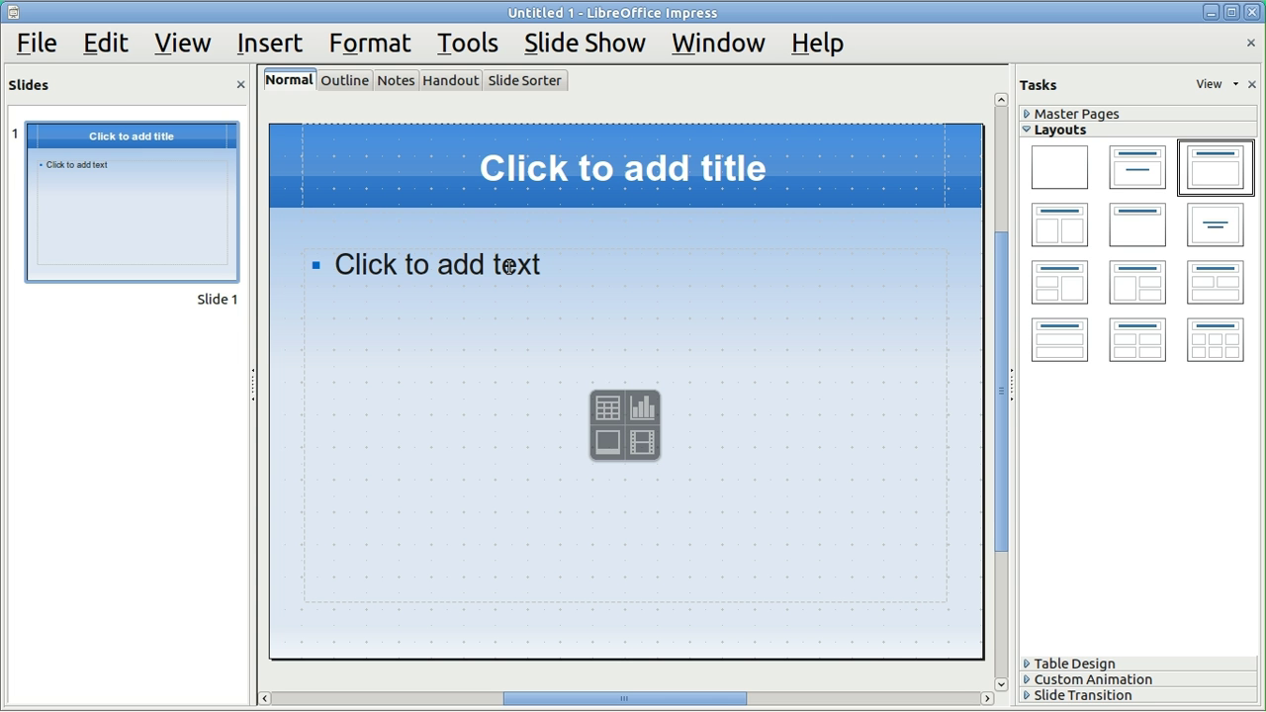
# Step: Insert a new slide after slide 1 and delete it again
pyautogui.click(265, 47)
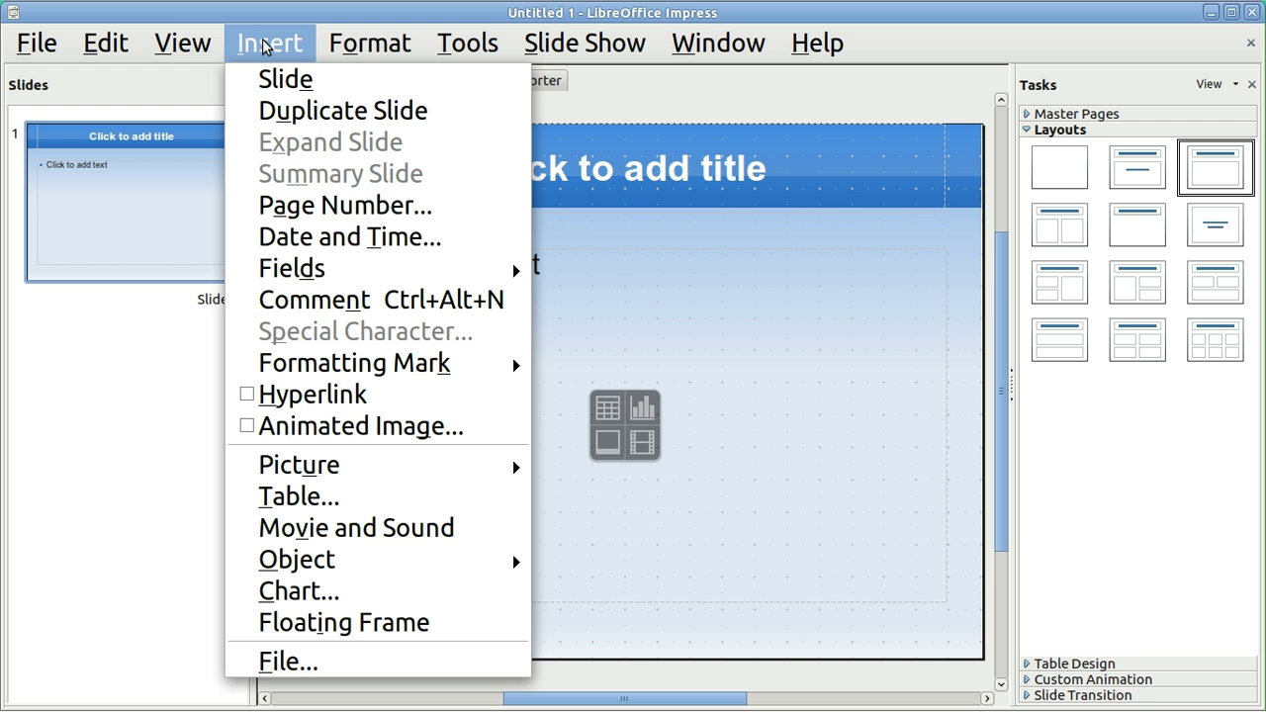
pyautogui.click(301, 81)
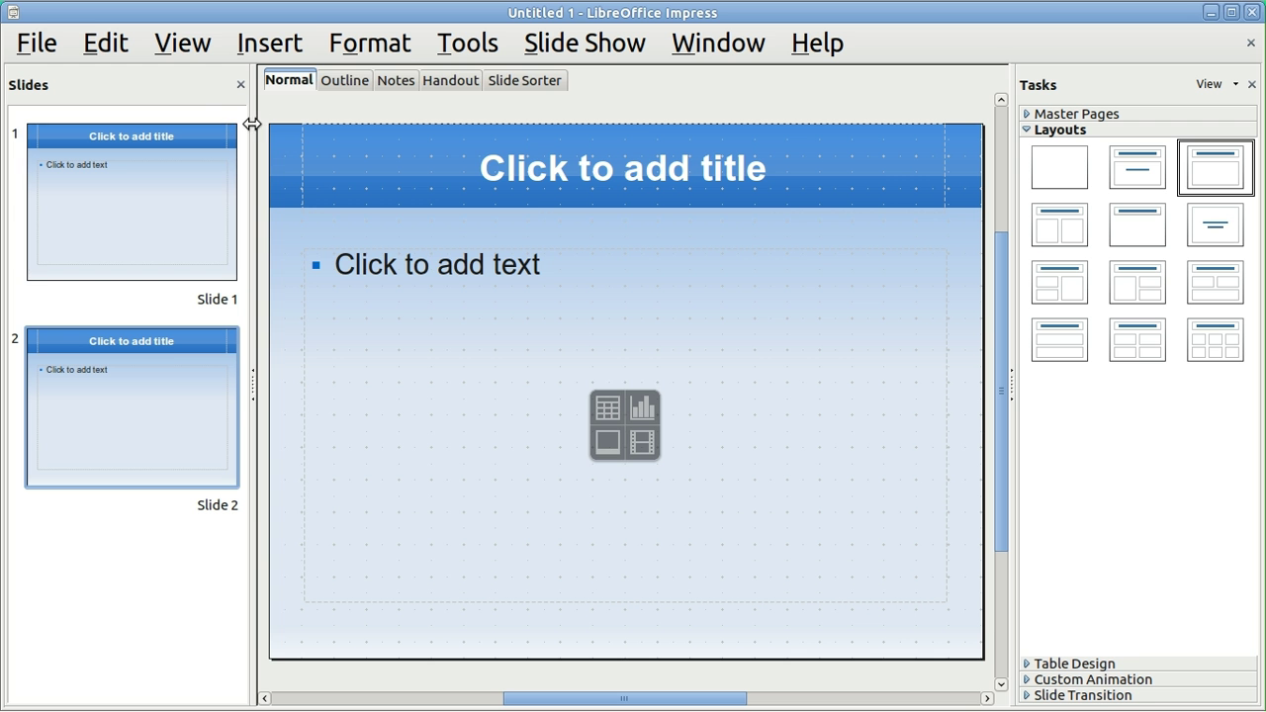
pyautogui.click(267, 47)
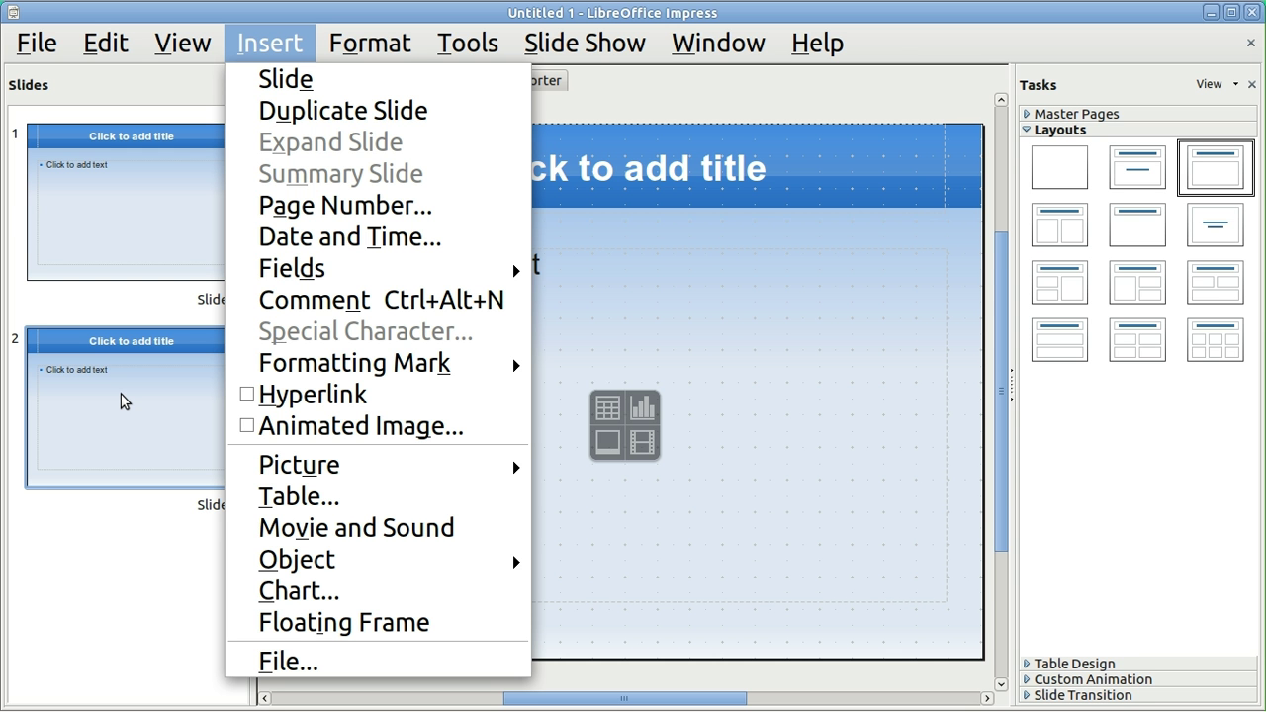
pyautogui.moveTo(112, 49)
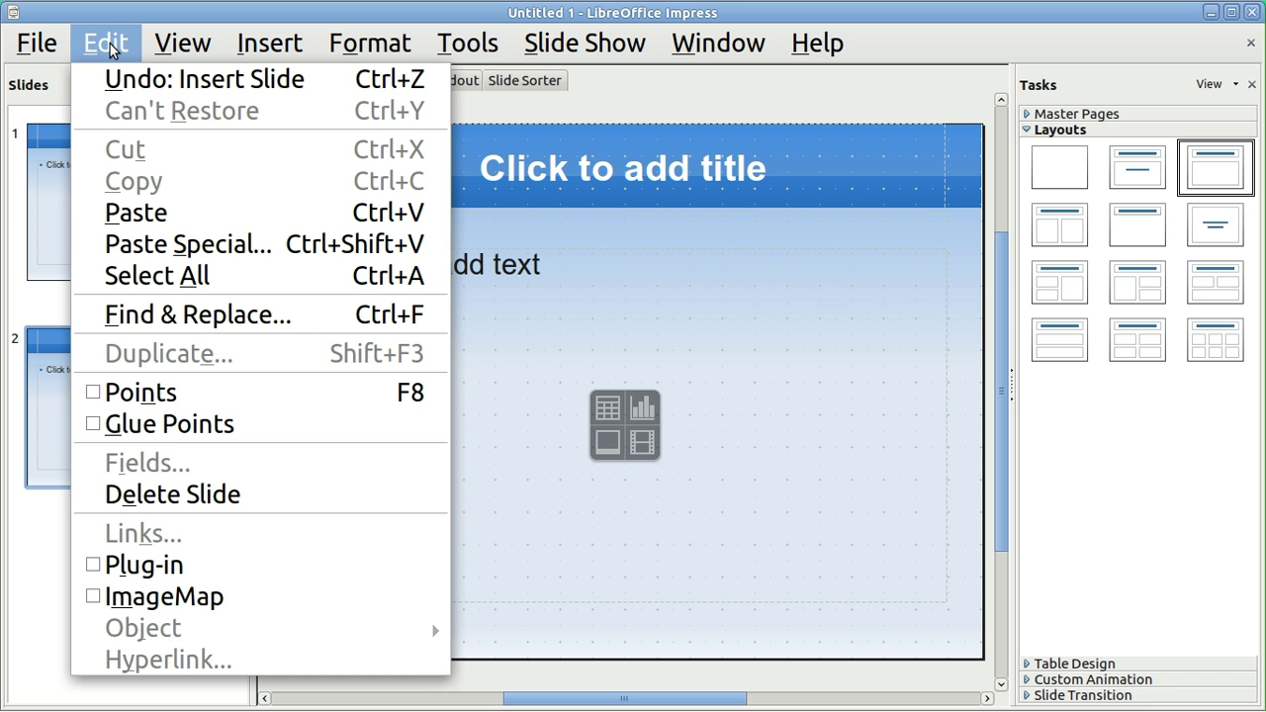
pyautogui.click(179, 499)
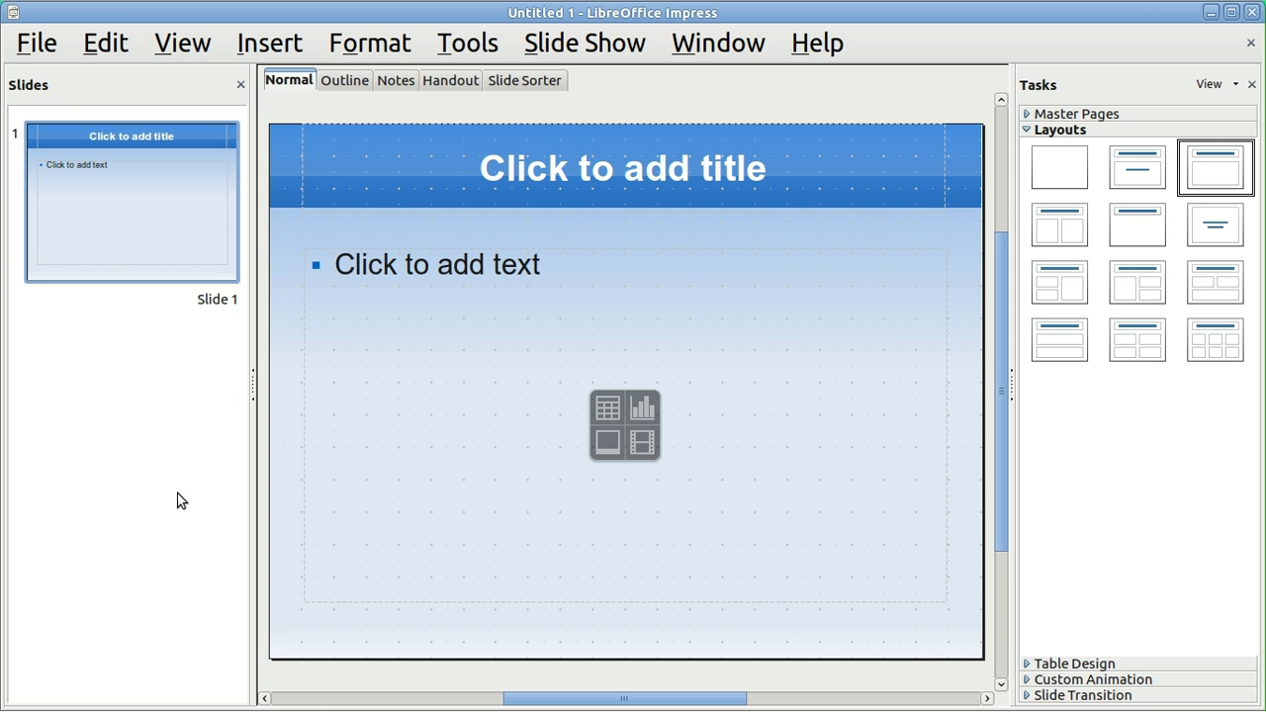
# Step: Enter "title" as the slide's title and "text" as its first bullet, followed by an empty second bullet
pyautogui.click(609, 170)
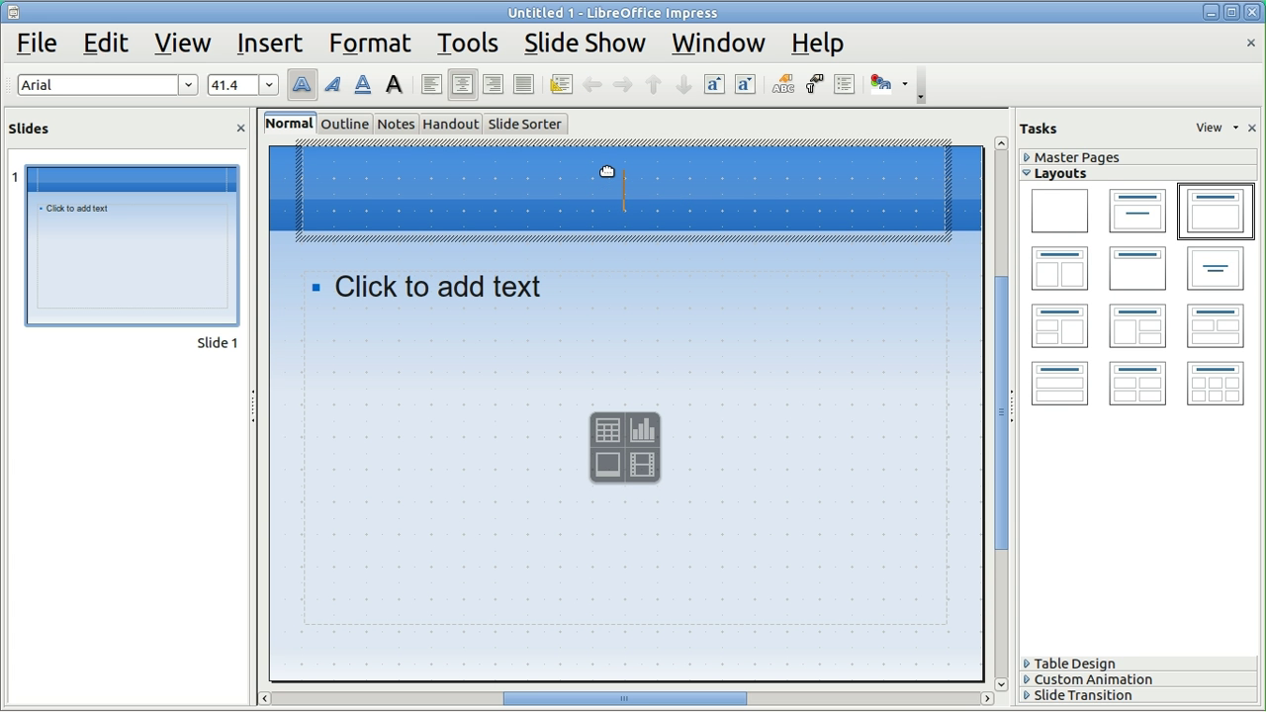
pyautogui.write('title')
pyautogui.press('Return')
pyautogui.click(519, 286)
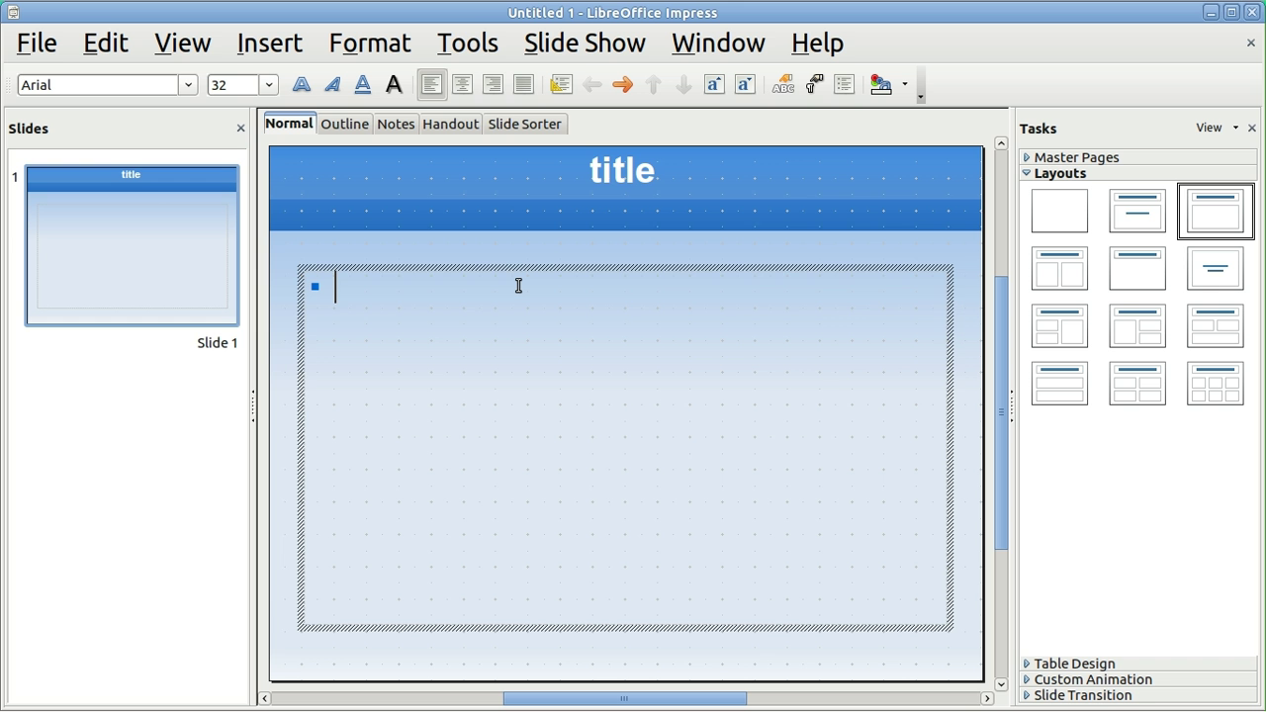
pyautogui.write('text')
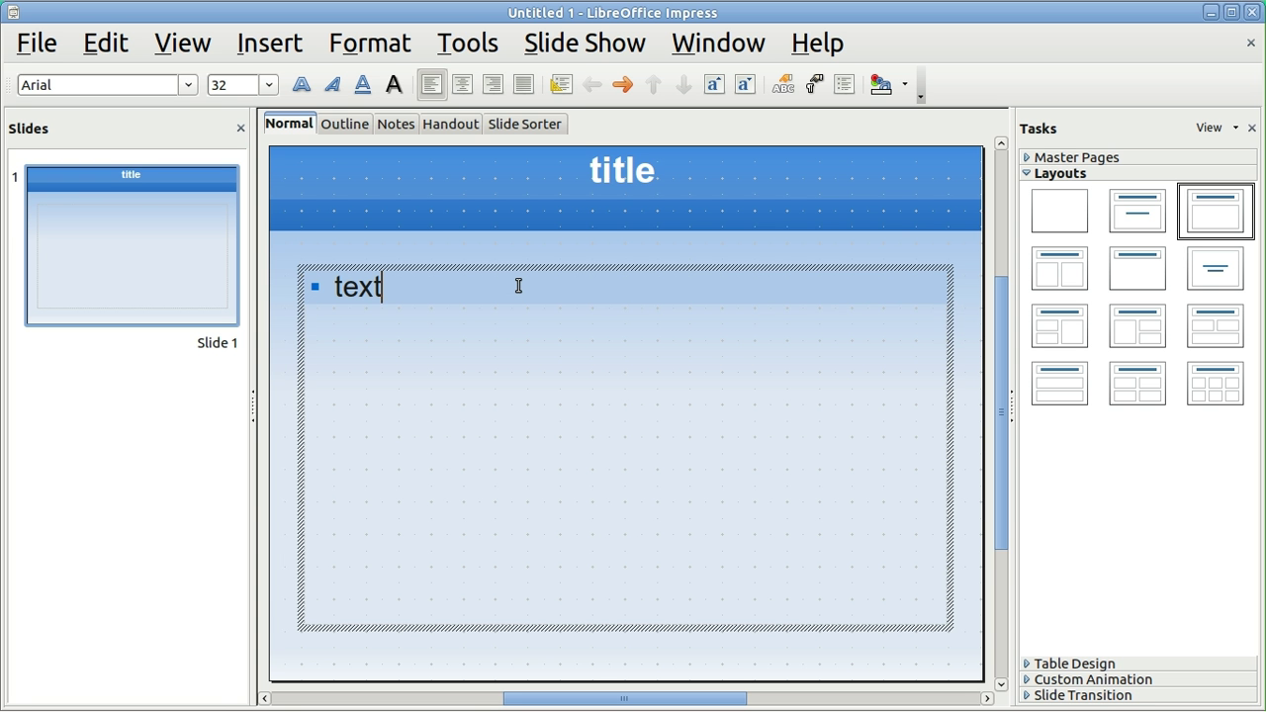
pyautogui.press('Return')
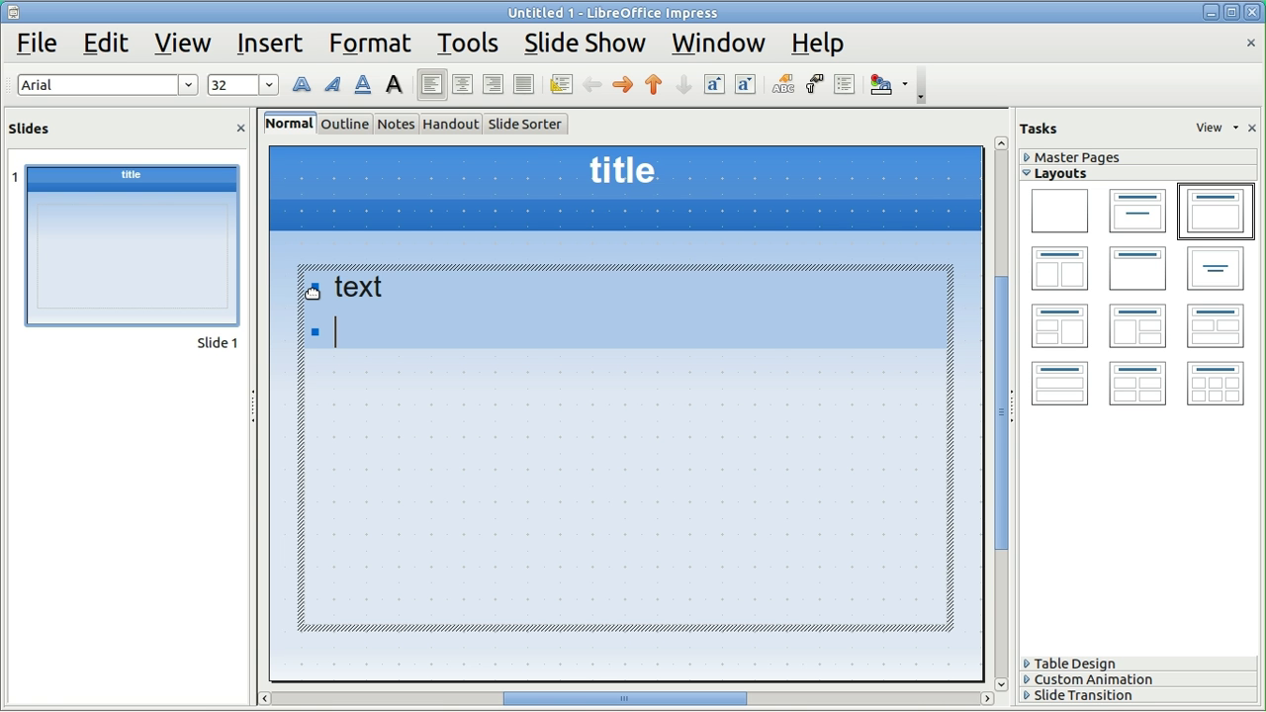
# Step: Duplicate slide 1 and insert a new empty slide between the original and its copy
pyautogui.click(273, 43)
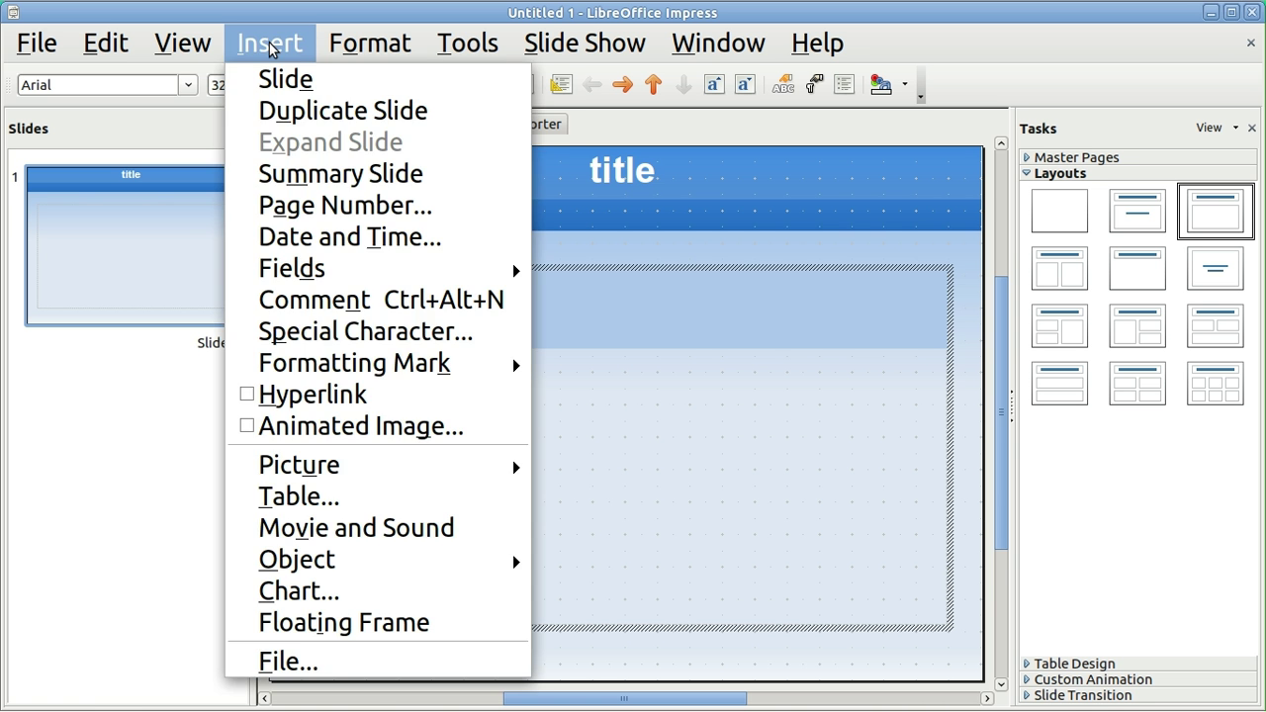
pyautogui.click(297, 112)
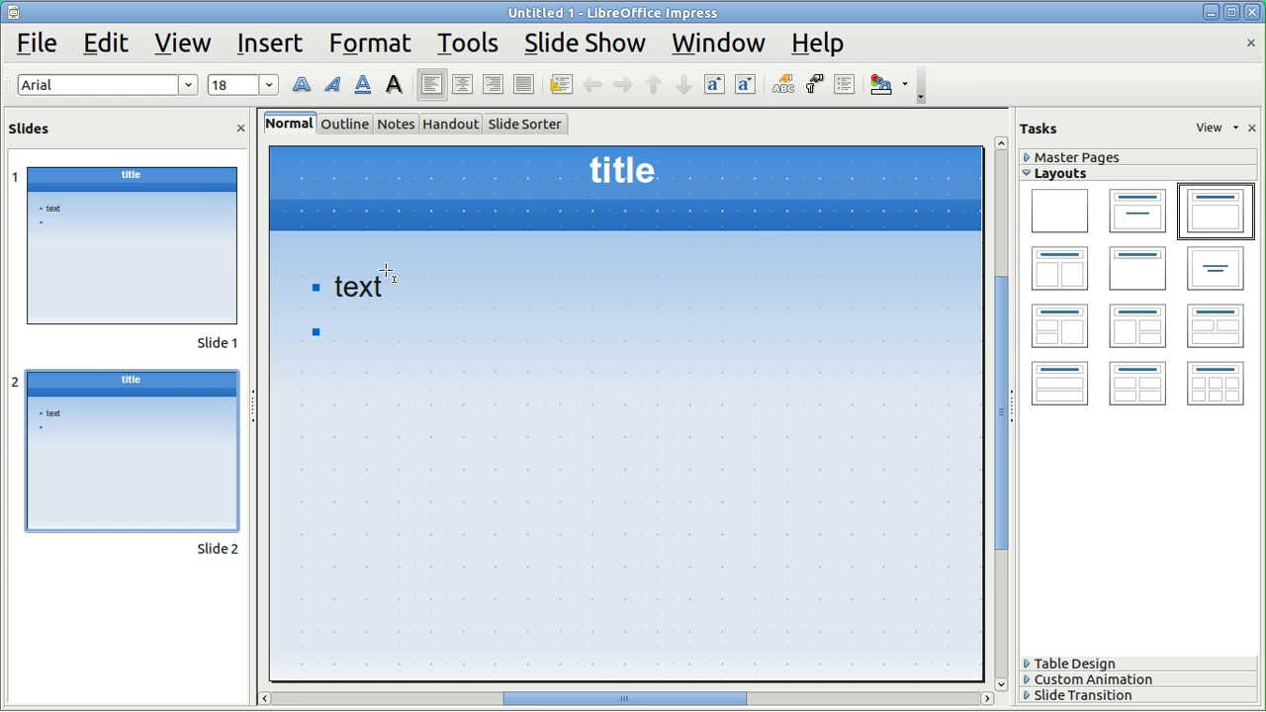
pyautogui.click(273, 46)
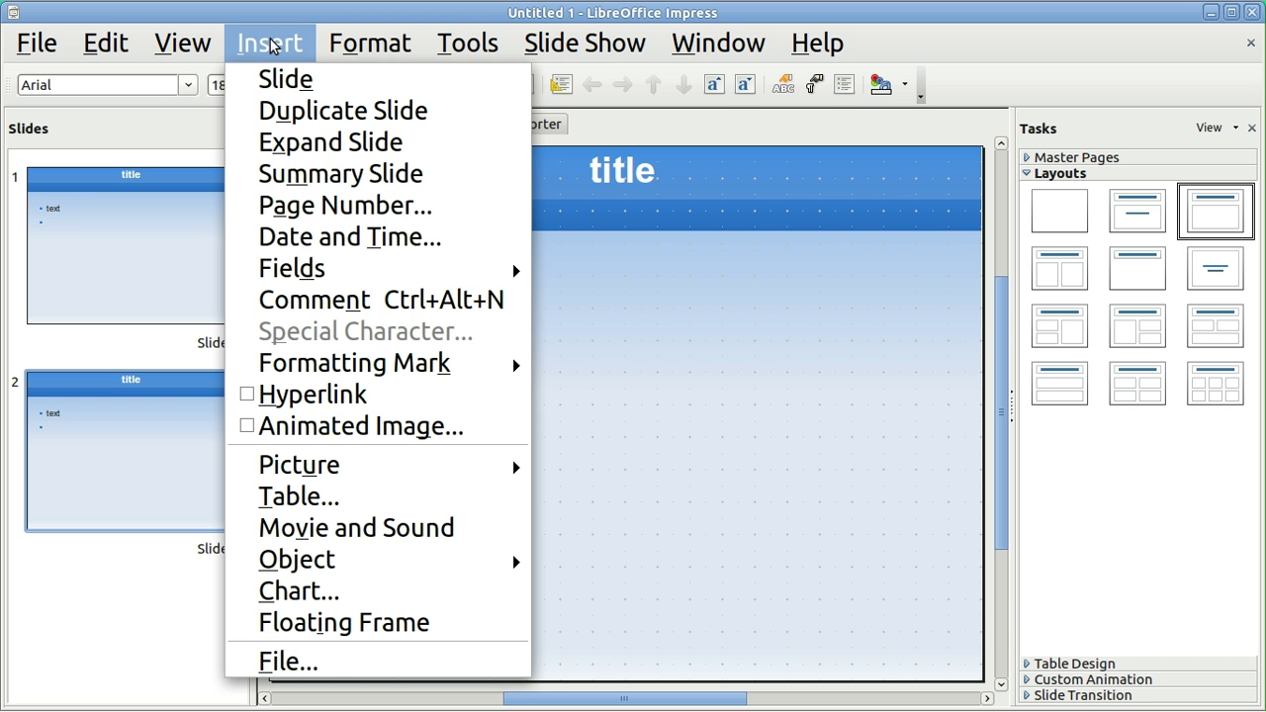
pyautogui.click(72, 227)
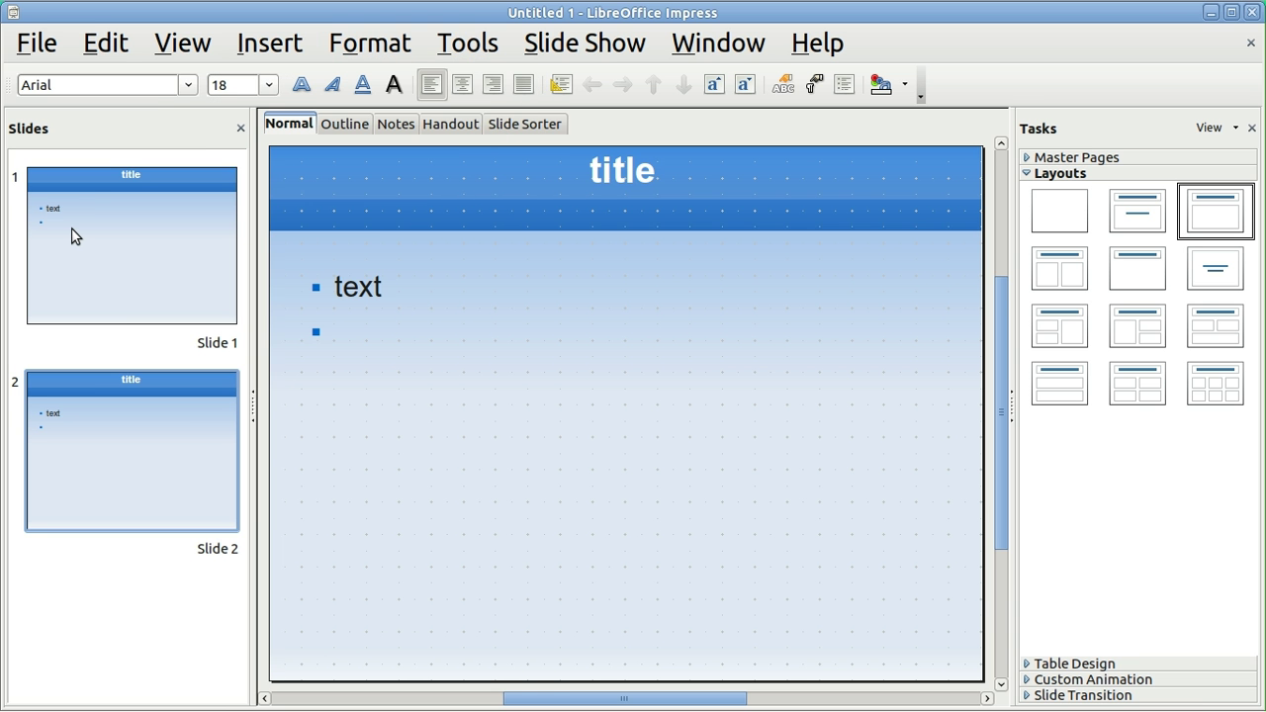
pyautogui.click(72, 228)
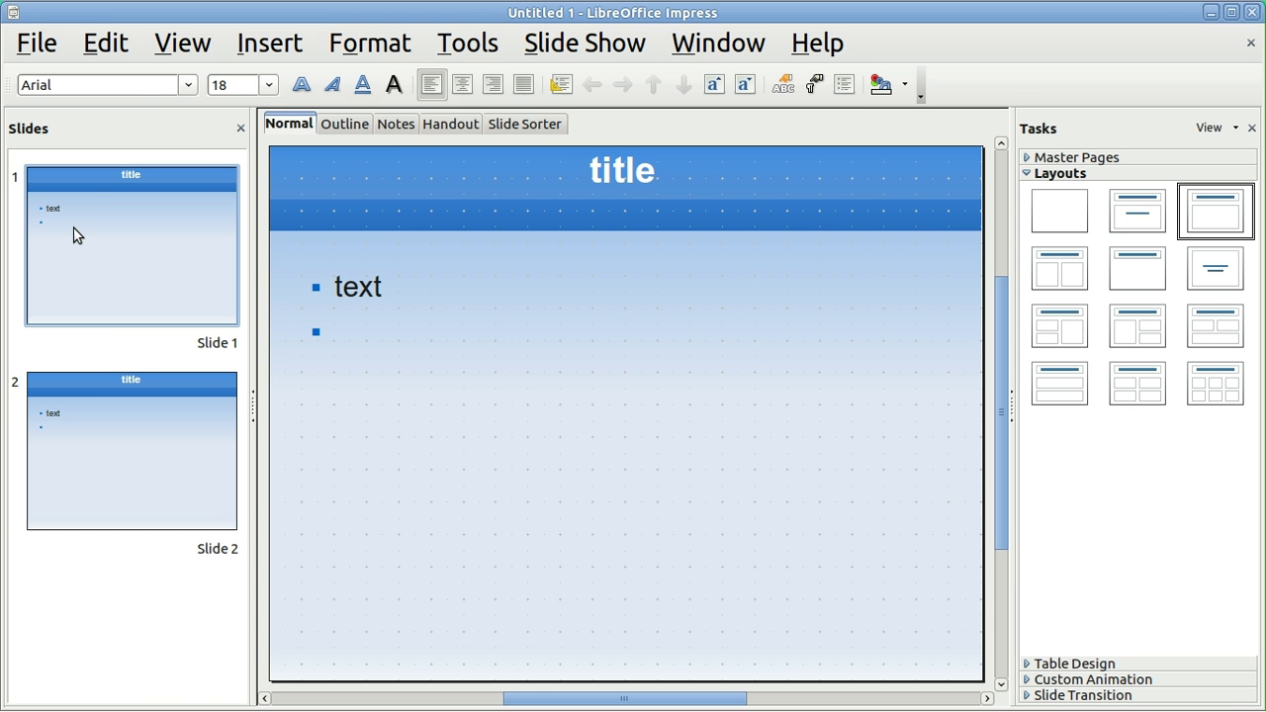
pyautogui.click(269, 47)
pyautogui.click(285, 78)
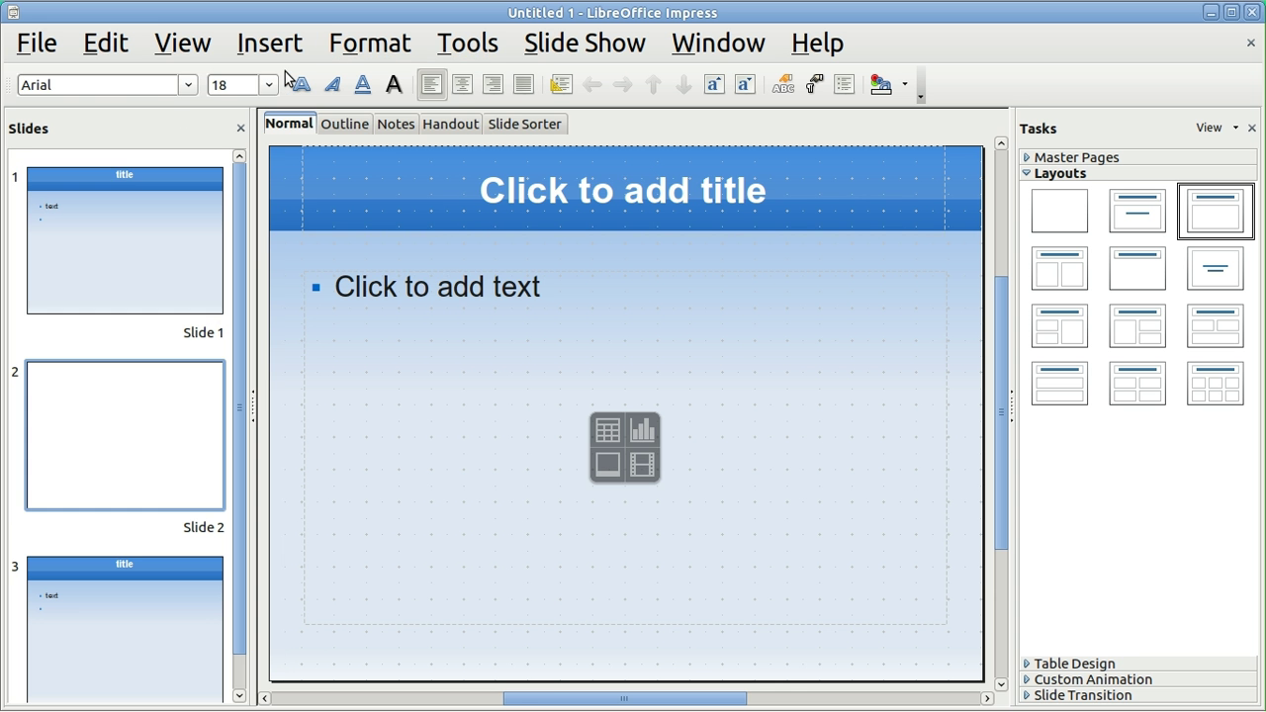
# Step: Review slides 1, 2 and 3 one after another
pyautogui.click(149, 238)
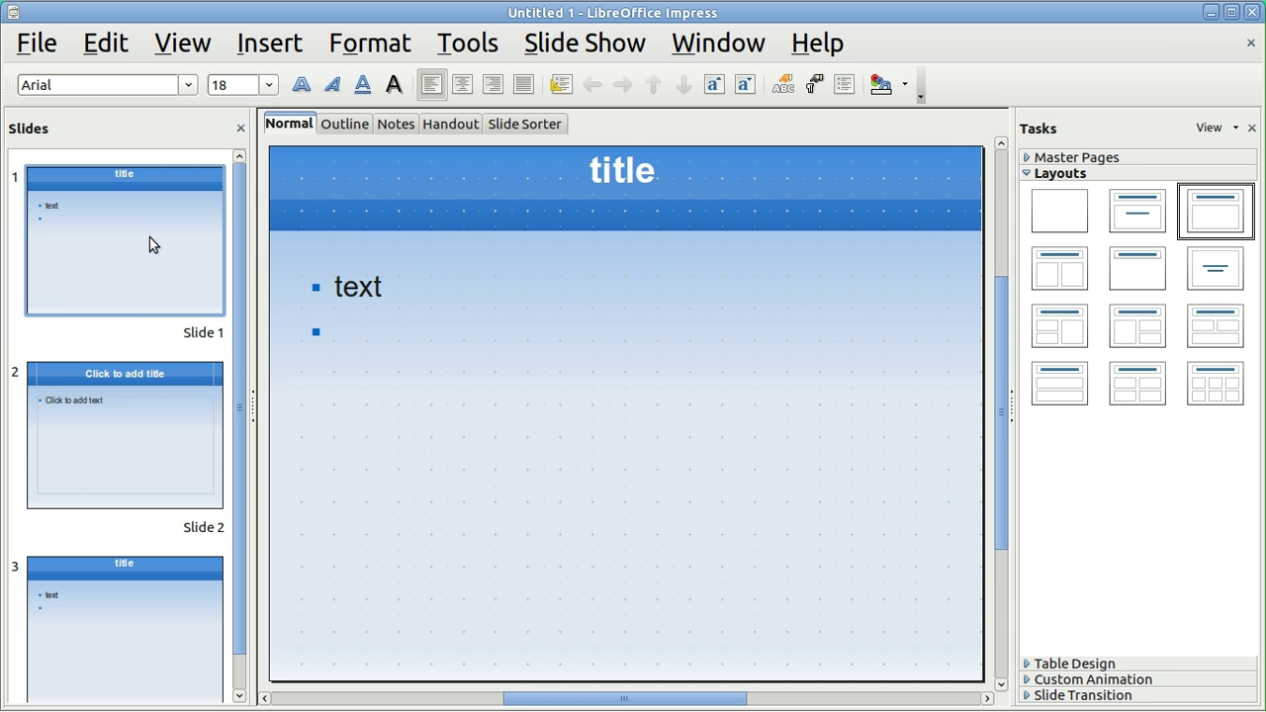
pyautogui.click(125, 408)
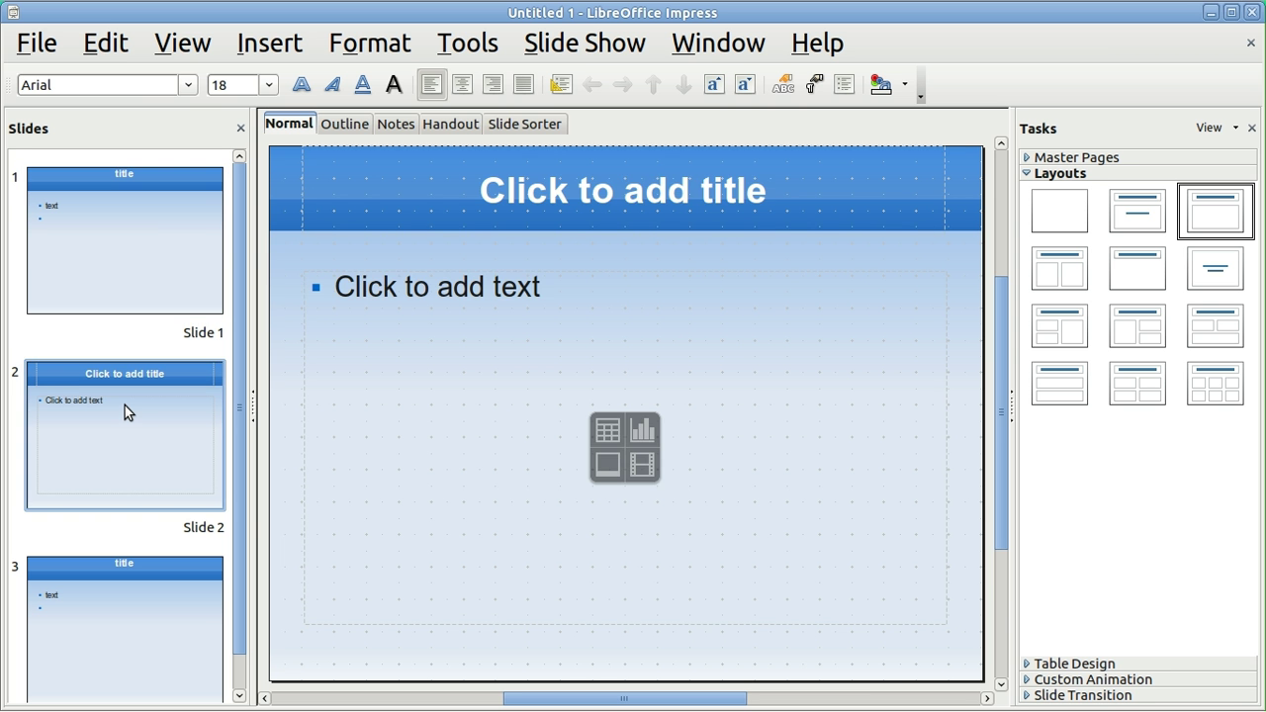
pyautogui.click(110, 601)
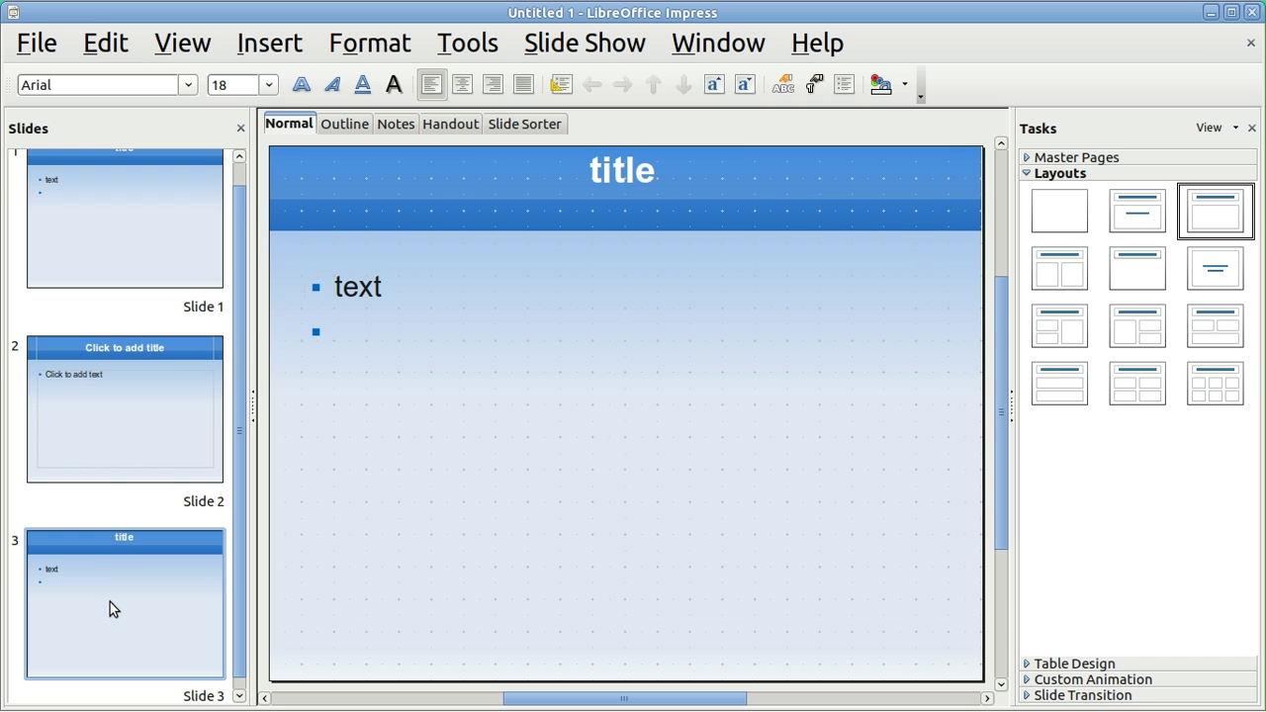
# Step: With slide 2 selected, play the slide show, advance through to slide 3, and exit it
pyautogui.click(137, 425)
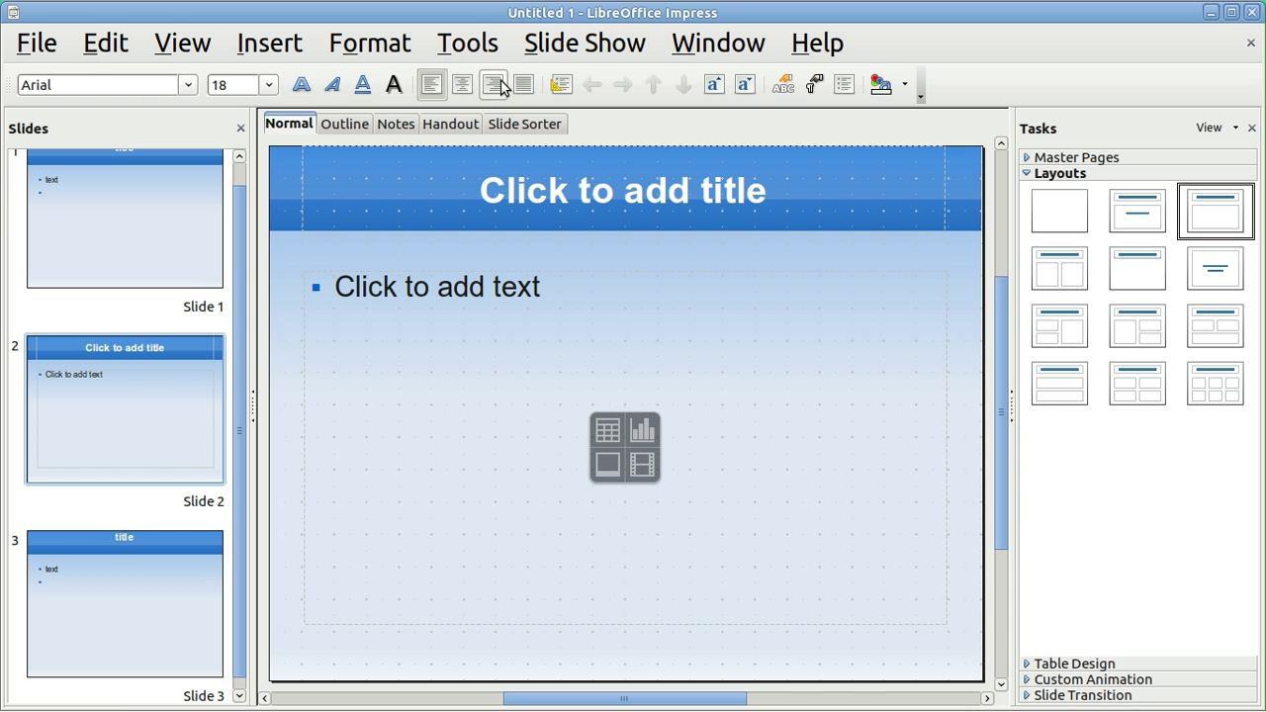
pyautogui.click(549, 55)
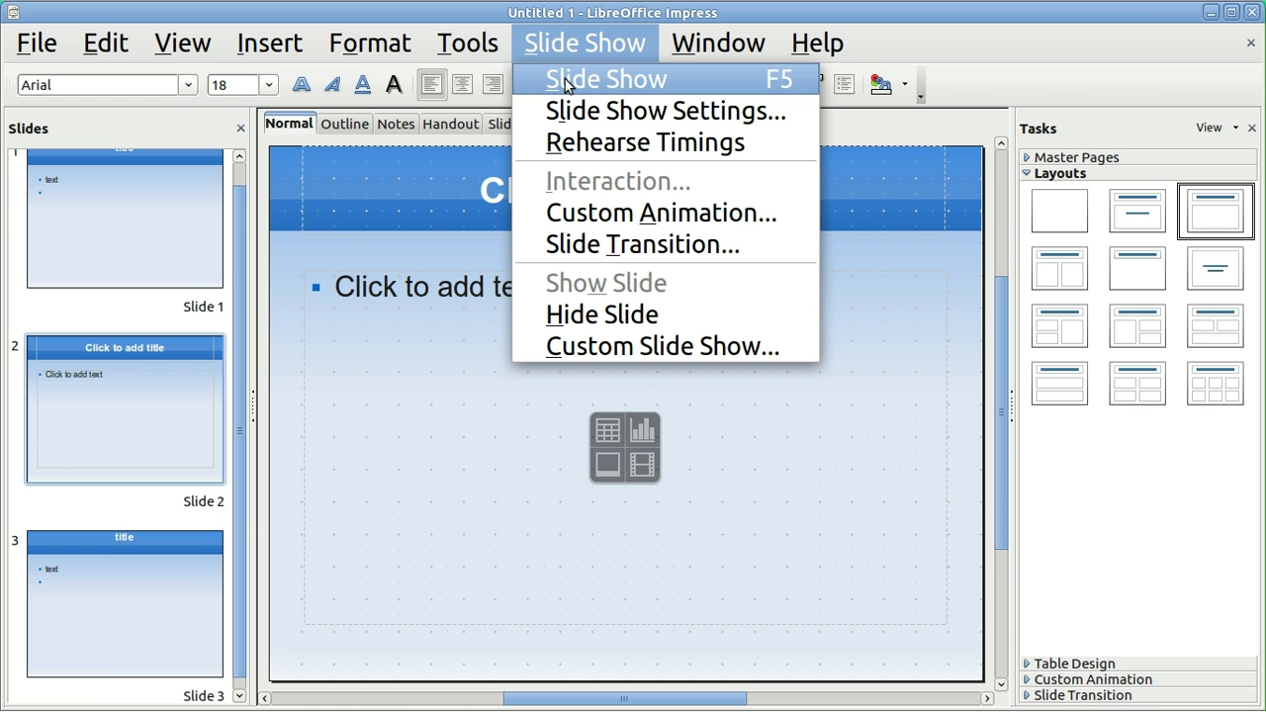
pyautogui.click(565, 80)
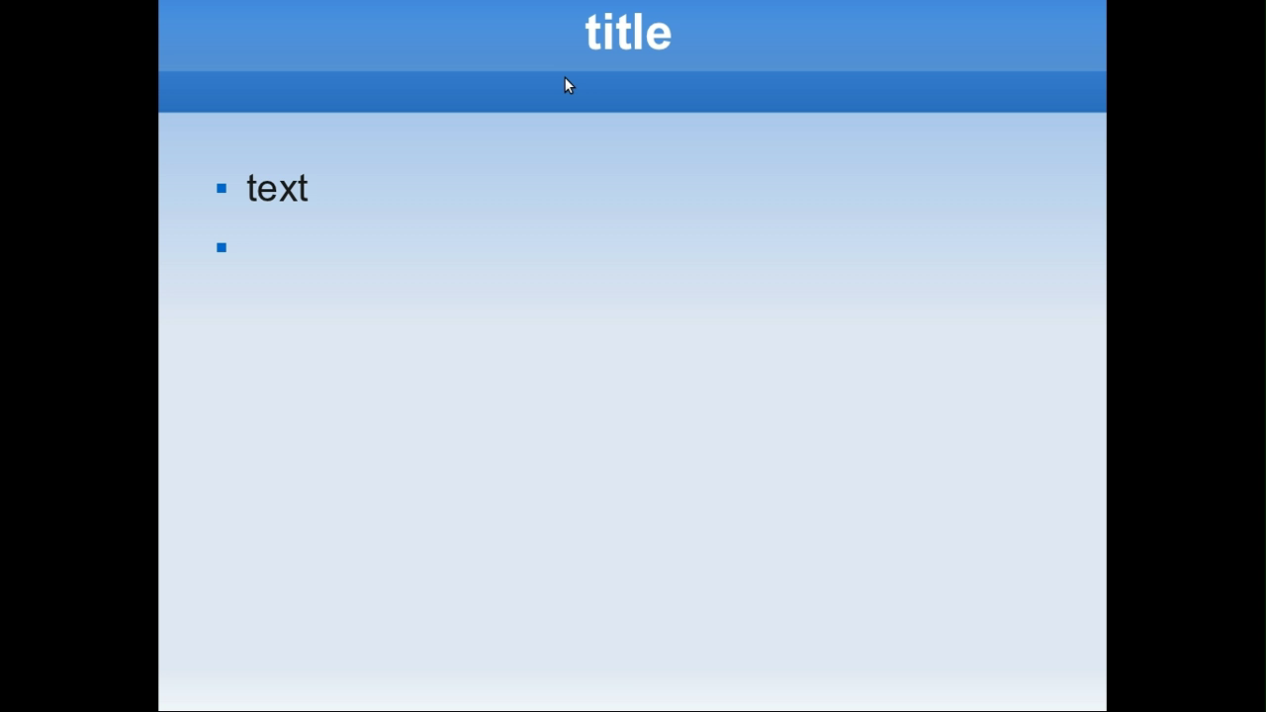
pyautogui.click(520, 195)
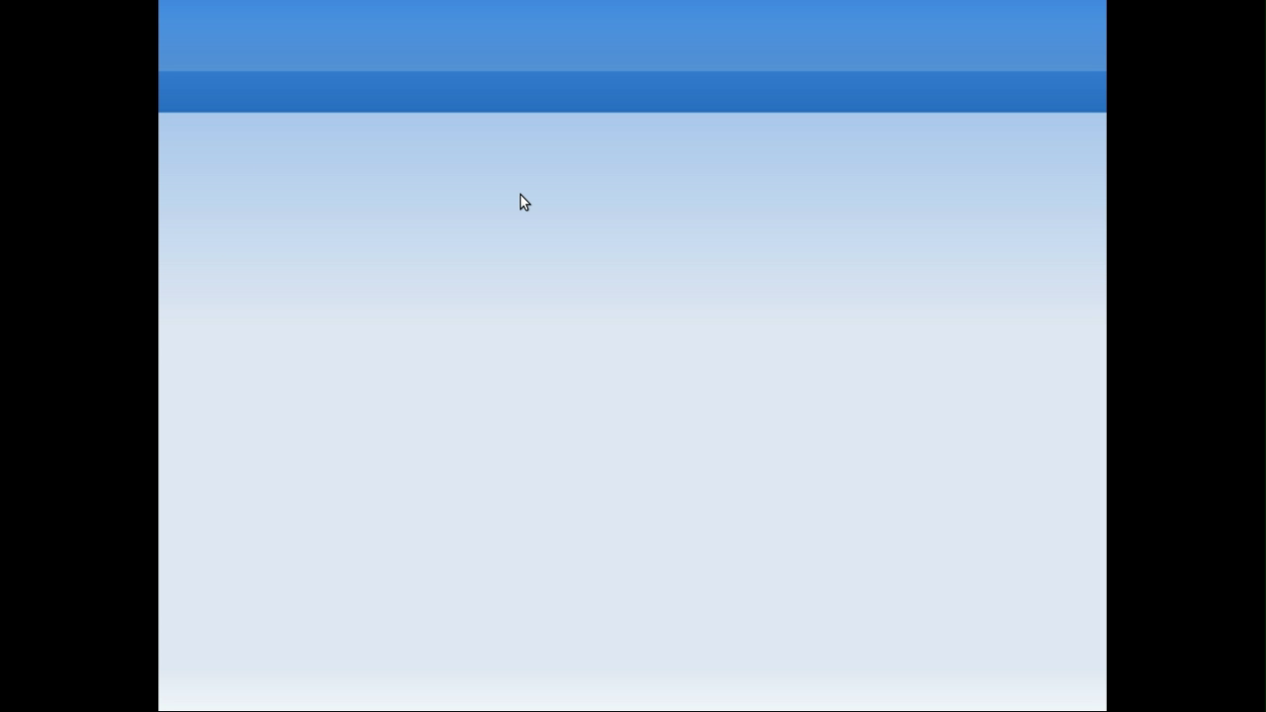
pyautogui.click(520, 195)
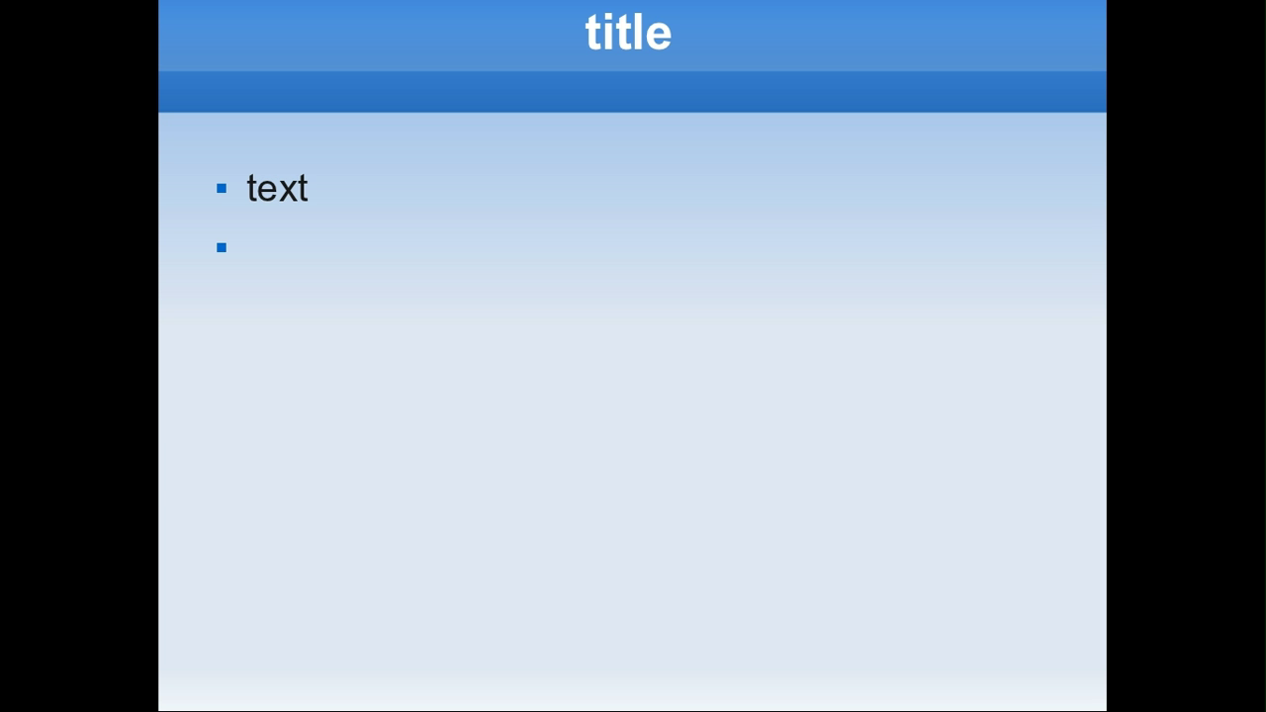
pyautogui.press('Escape')
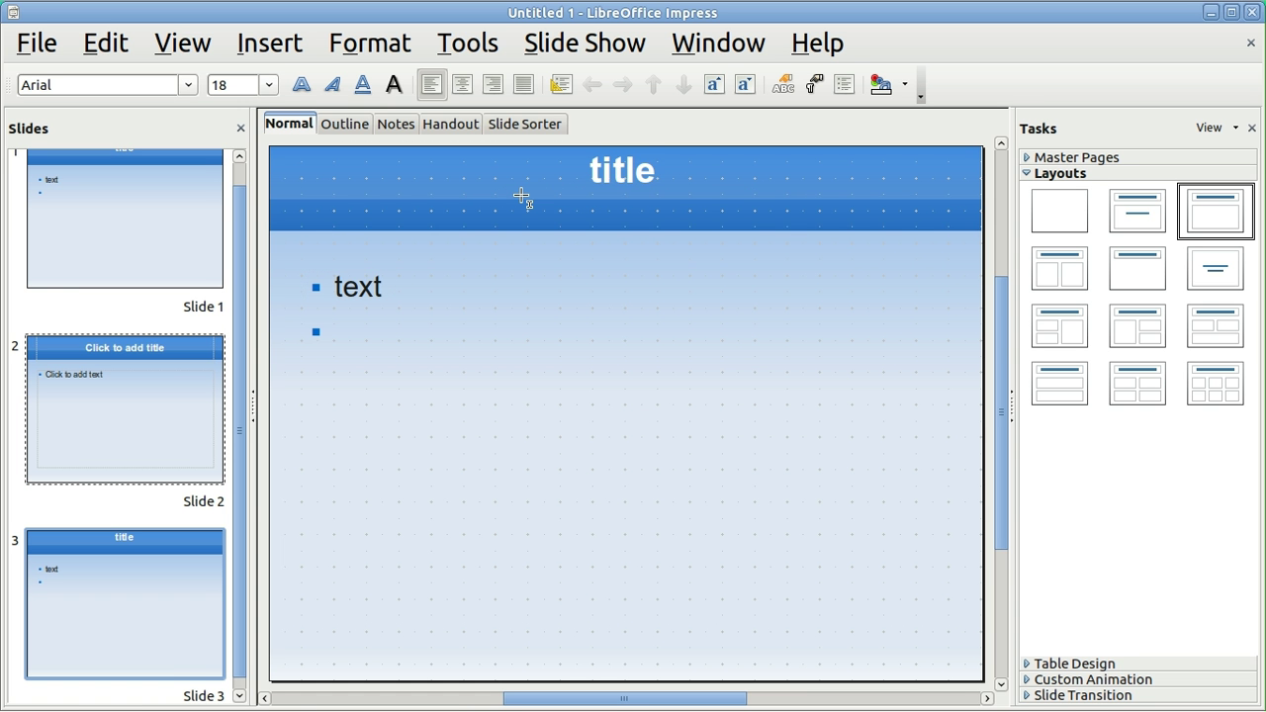
# Step: Start the slide show again, exit it on the first slide, and leave nothing selected on slide 1
pyautogui.click(561, 49)
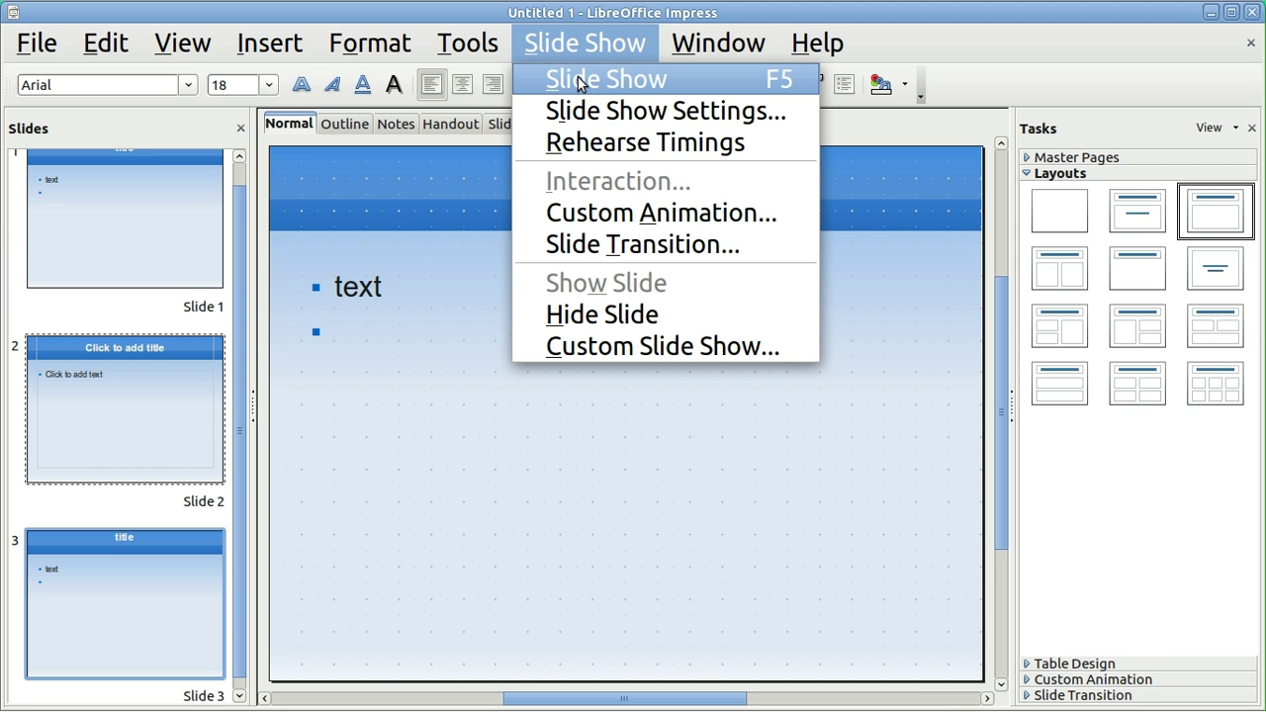
pyautogui.click(578, 79)
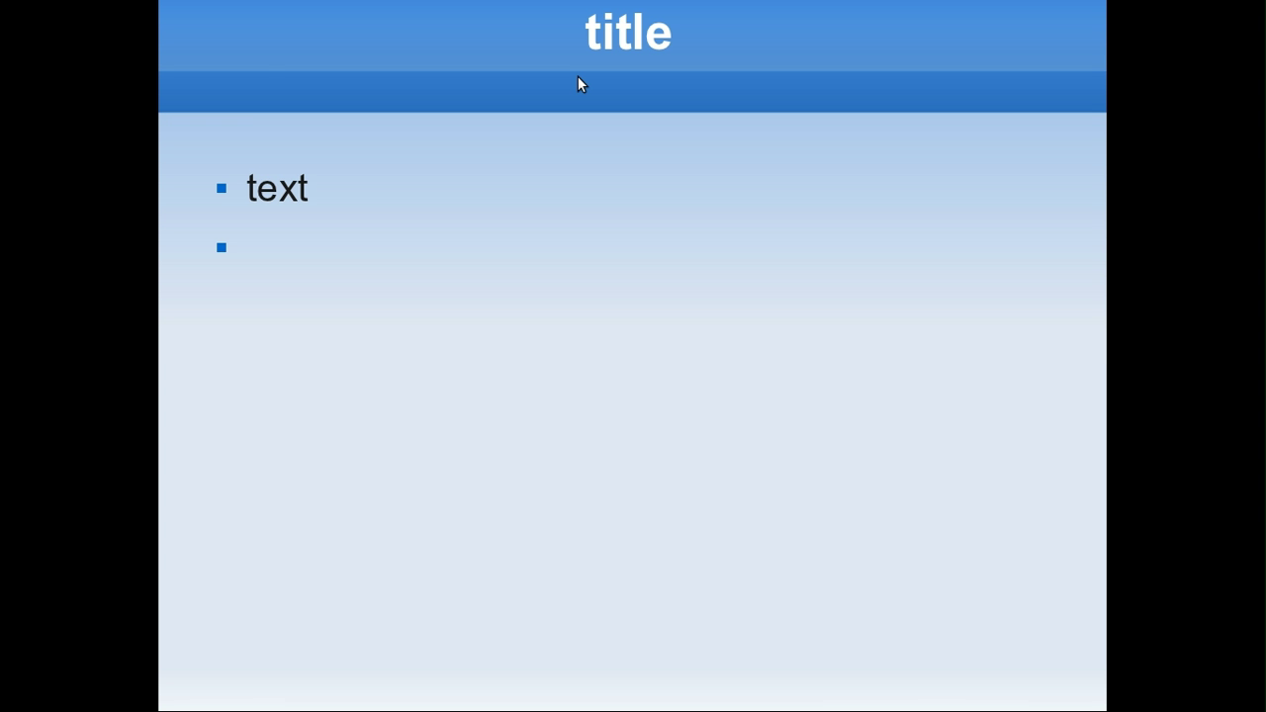
pyautogui.press('Escape')
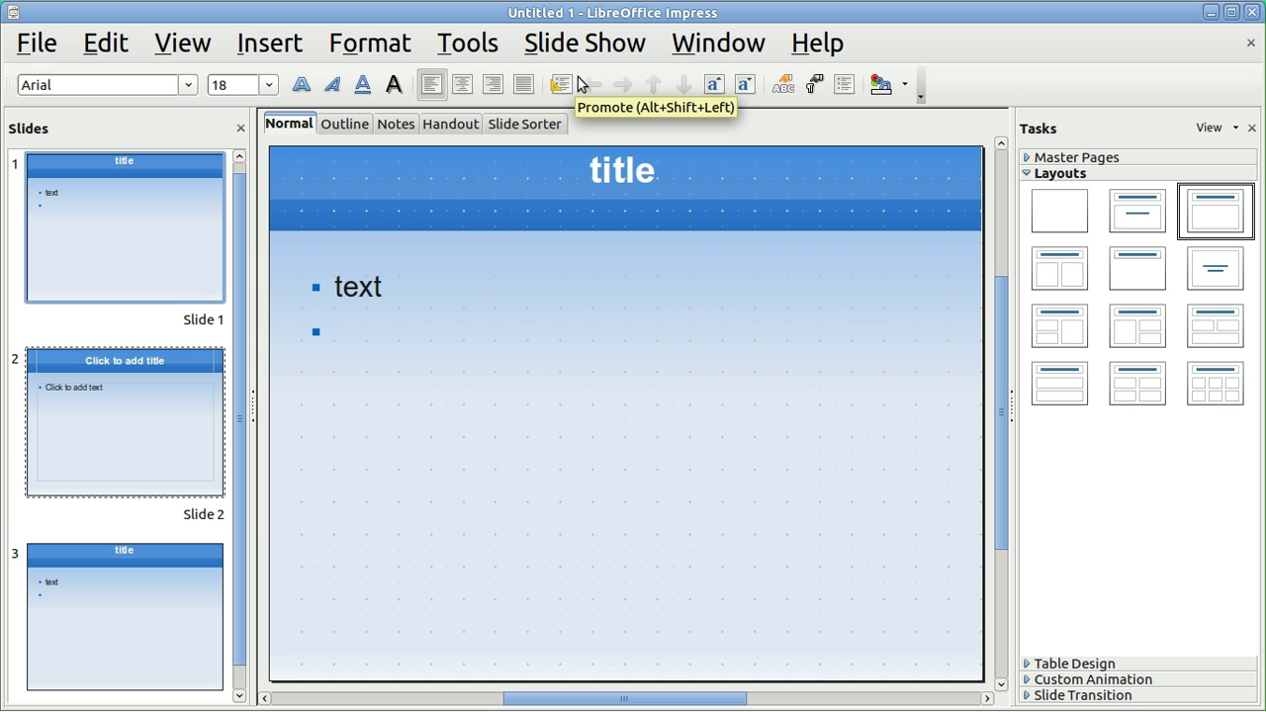
pyautogui.click(508, 241)
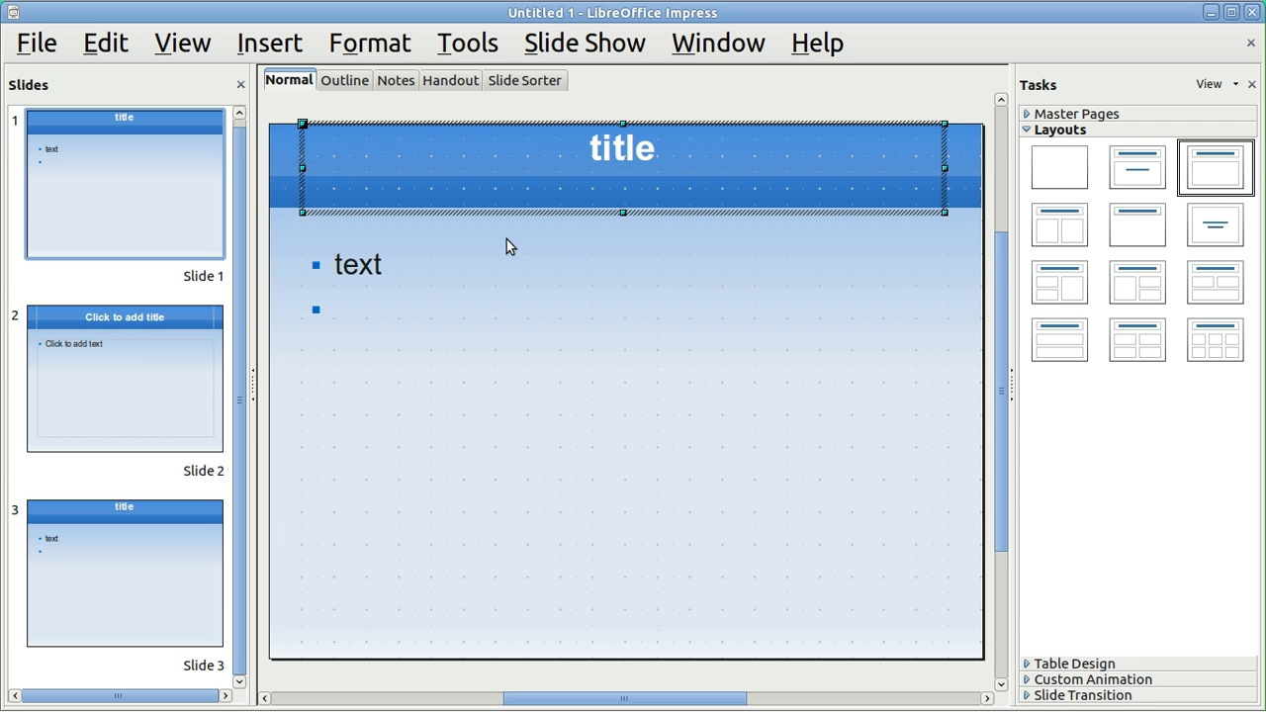
pyautogui.press('Escape')
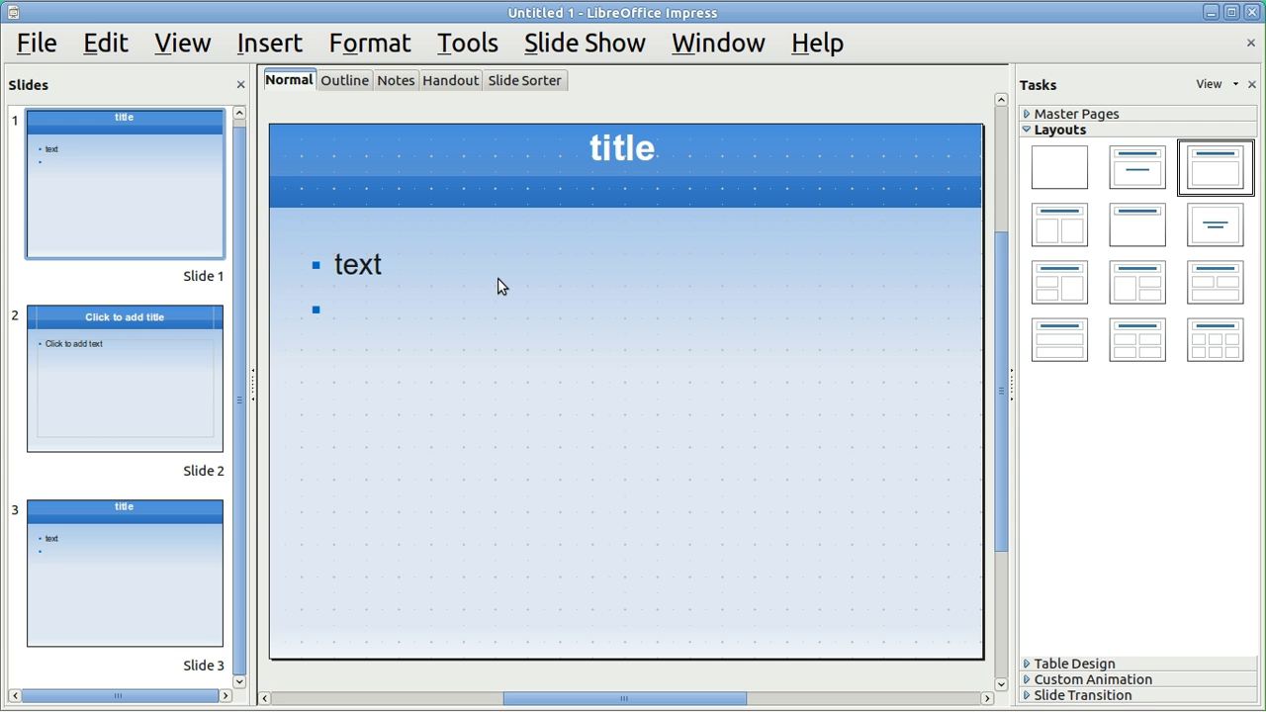
# Step: Set the presentation's page size to 16 inches wide and 9 inches high
pyautogui.click(381, 43)
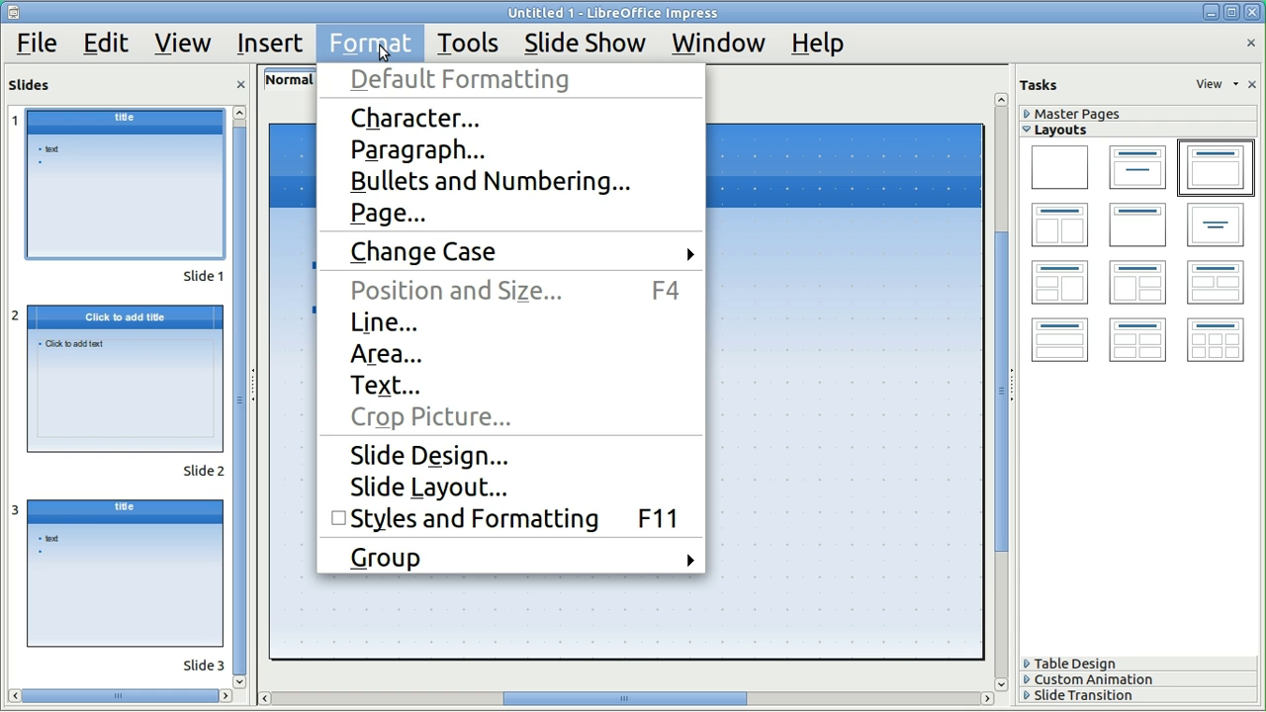
pyautogui.click(438, 219)
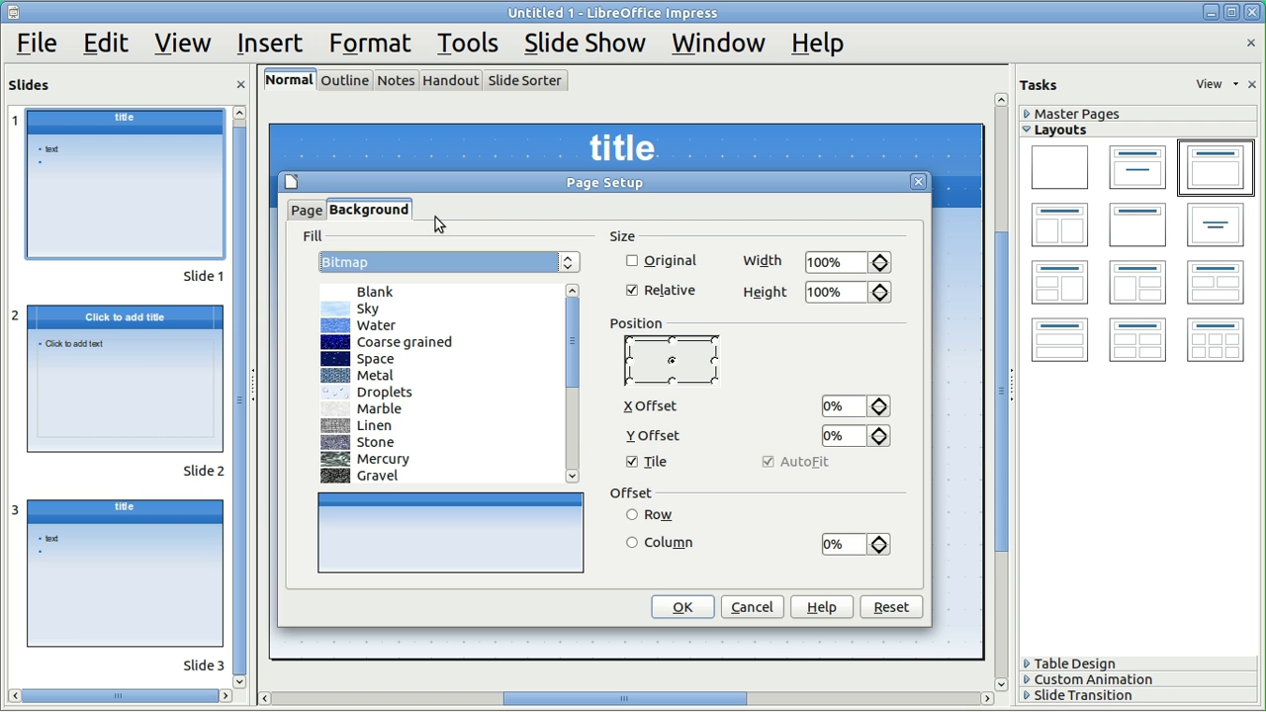
pyautogui.click(312, 211)
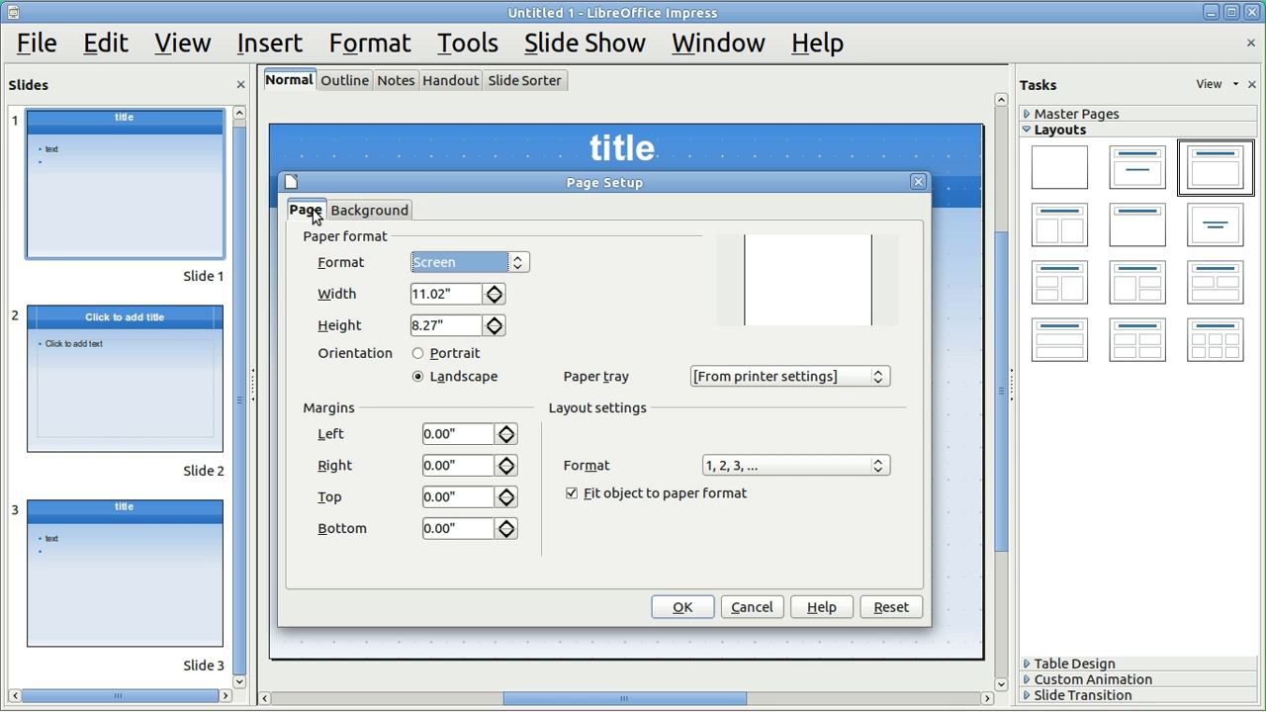
pyautogui.click(456, 294)
pyautogui.press('BackSpace')
pyautogui.press('BackSpace')
pyautogui.press('BackSpace')
pyautogui.press('BackSpace')
pyautogui.press('BackSpace')
pyautogui.press('BackSpace')
pyautogui.write('16')
pyautogui.press('Tab')
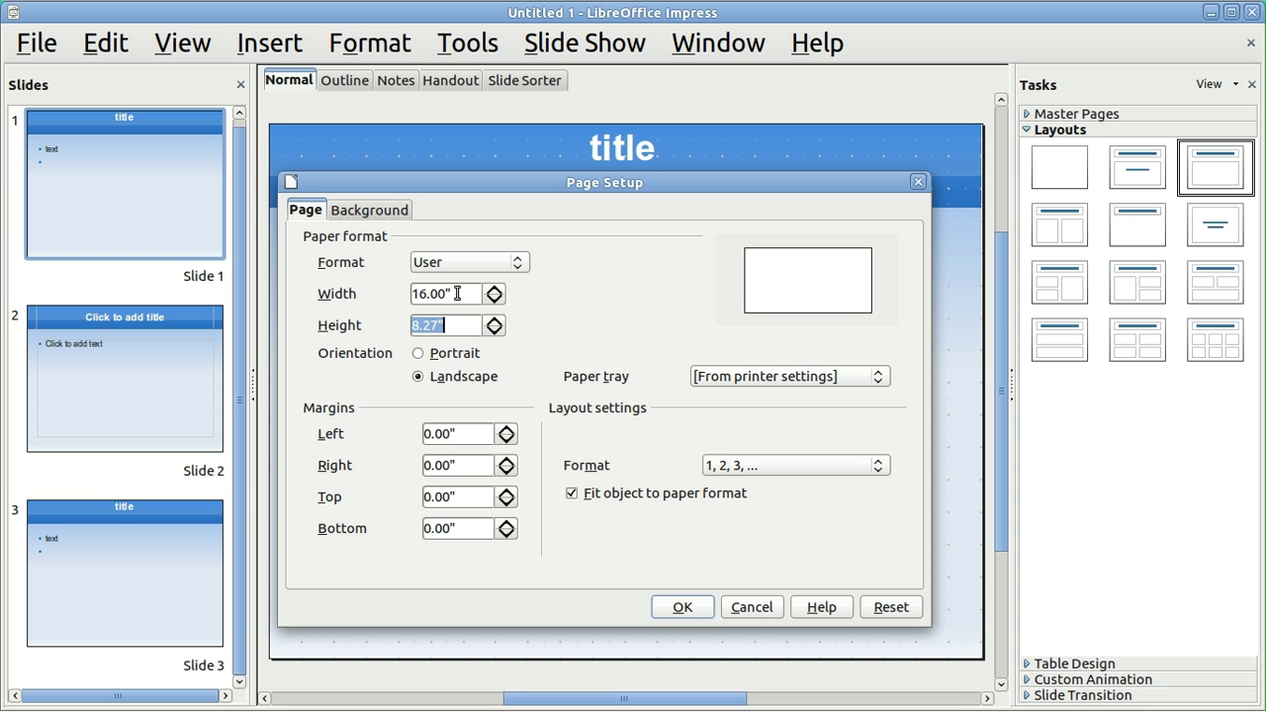
pyautogui.write('9')
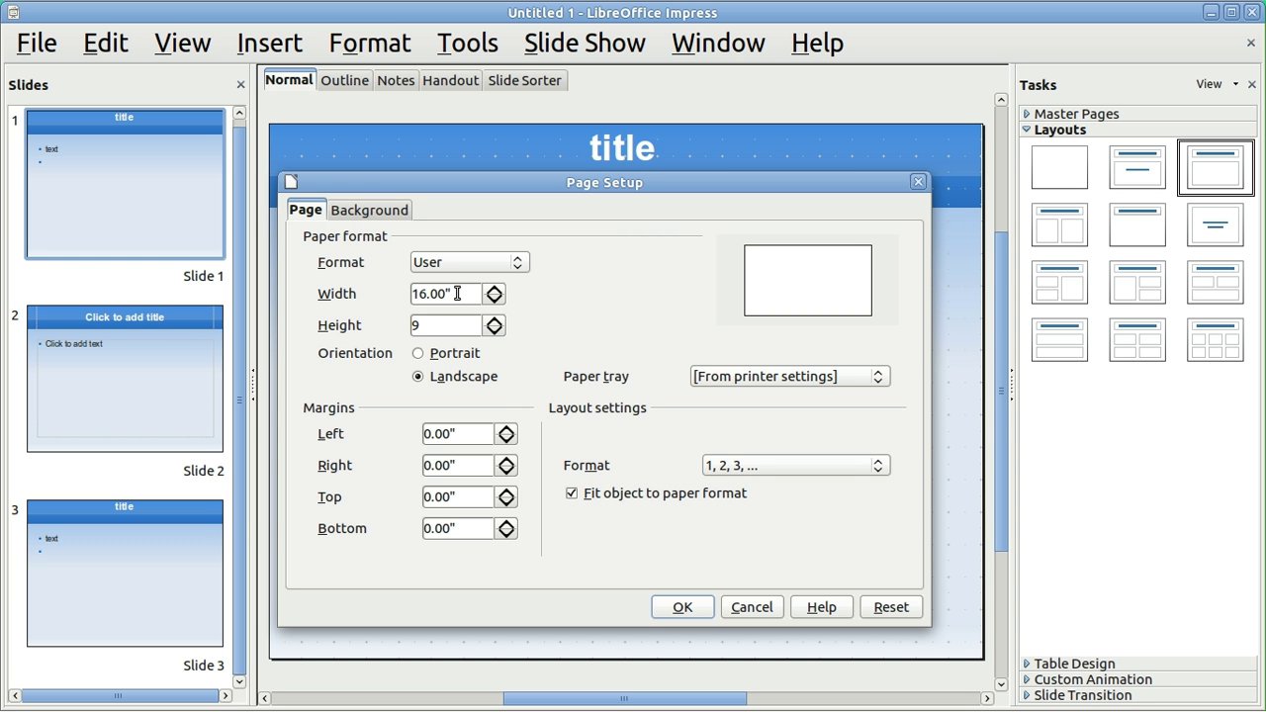
pyautogui.click(680, 608)
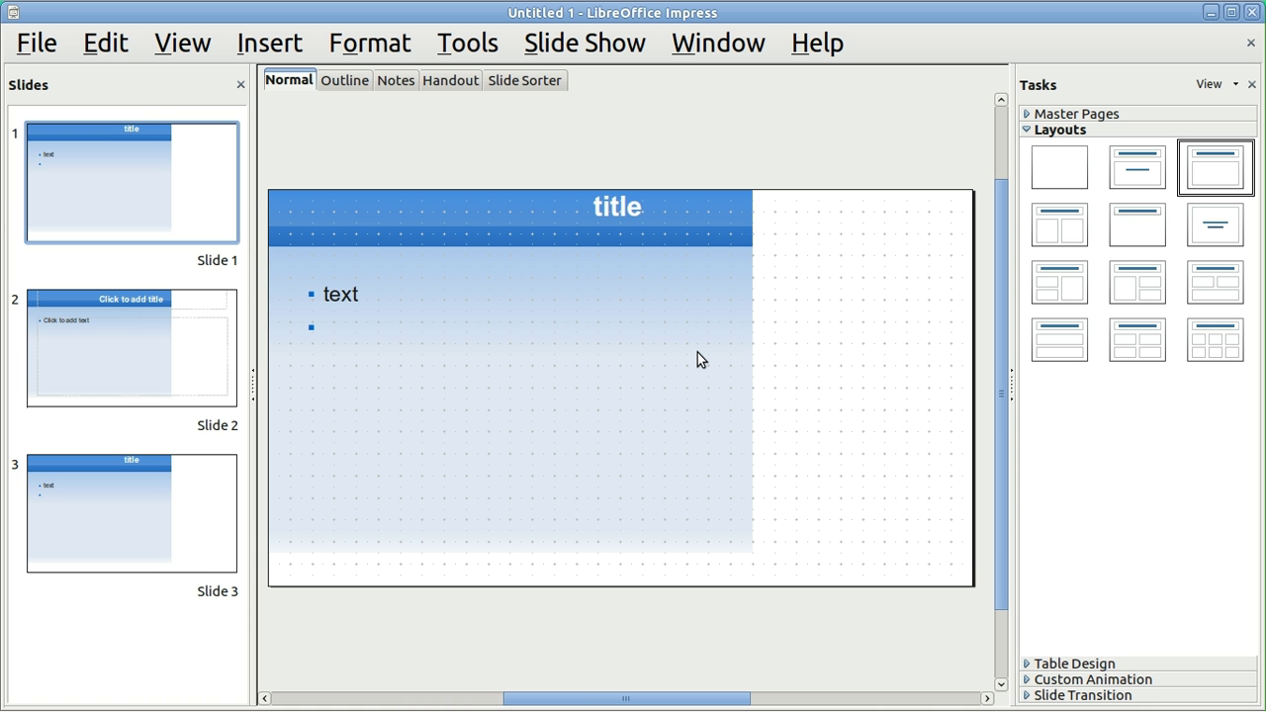
# Step: Play the slide show with the 16 by 9 page format, advance through to slide 3, and exit it
pyautogui.press('F5')
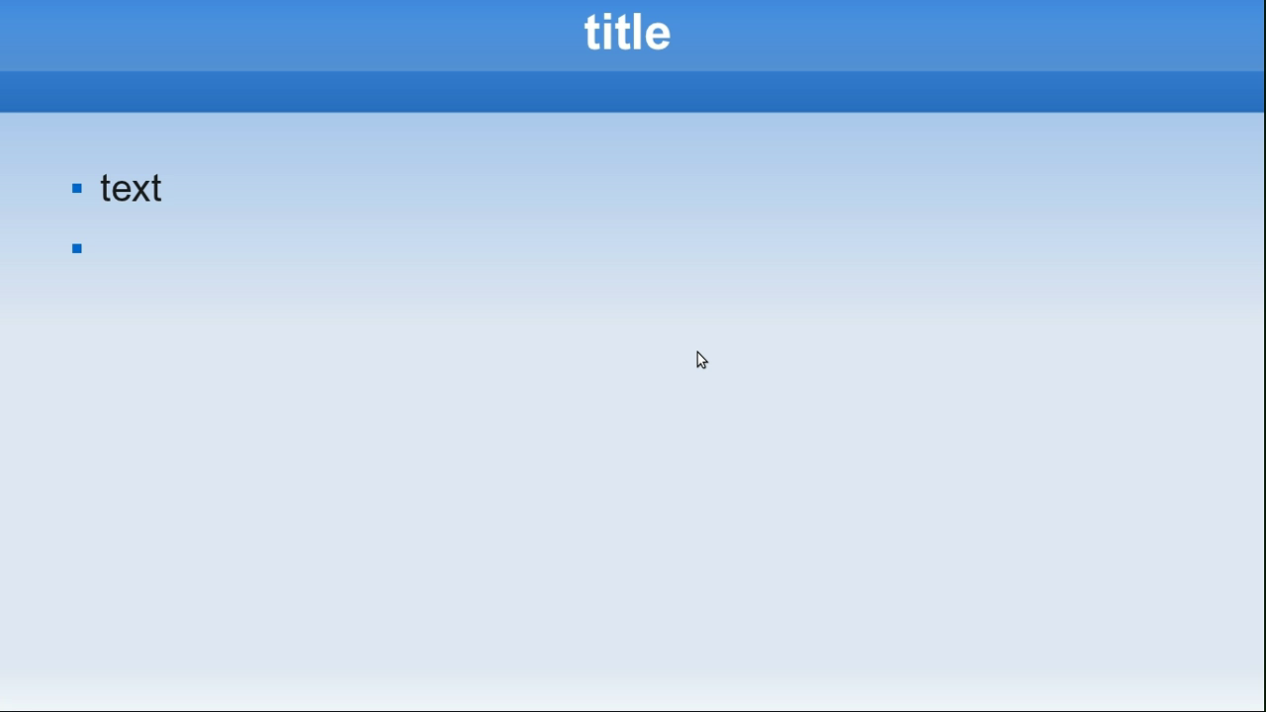
pyautogui.click(697, 353)
pyautogui.press('Escape')
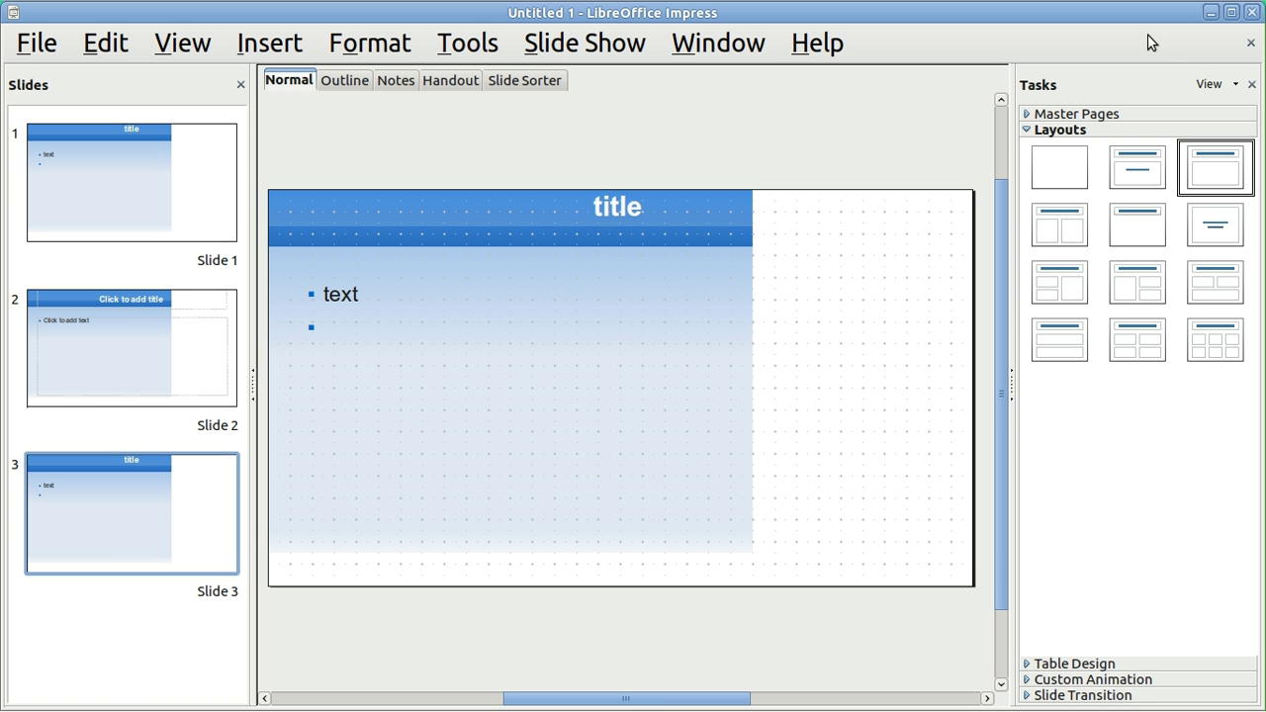
pyautogui.click(1213, 13)
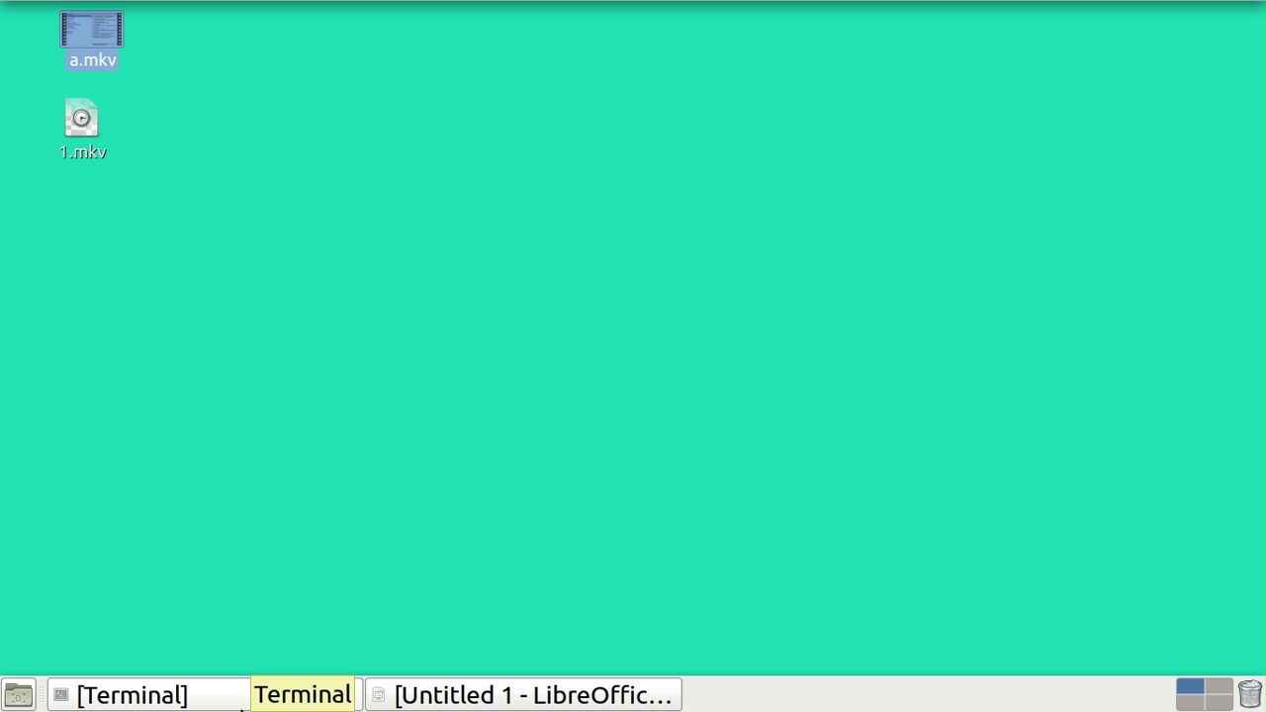
pyautogui.click(224, 703)
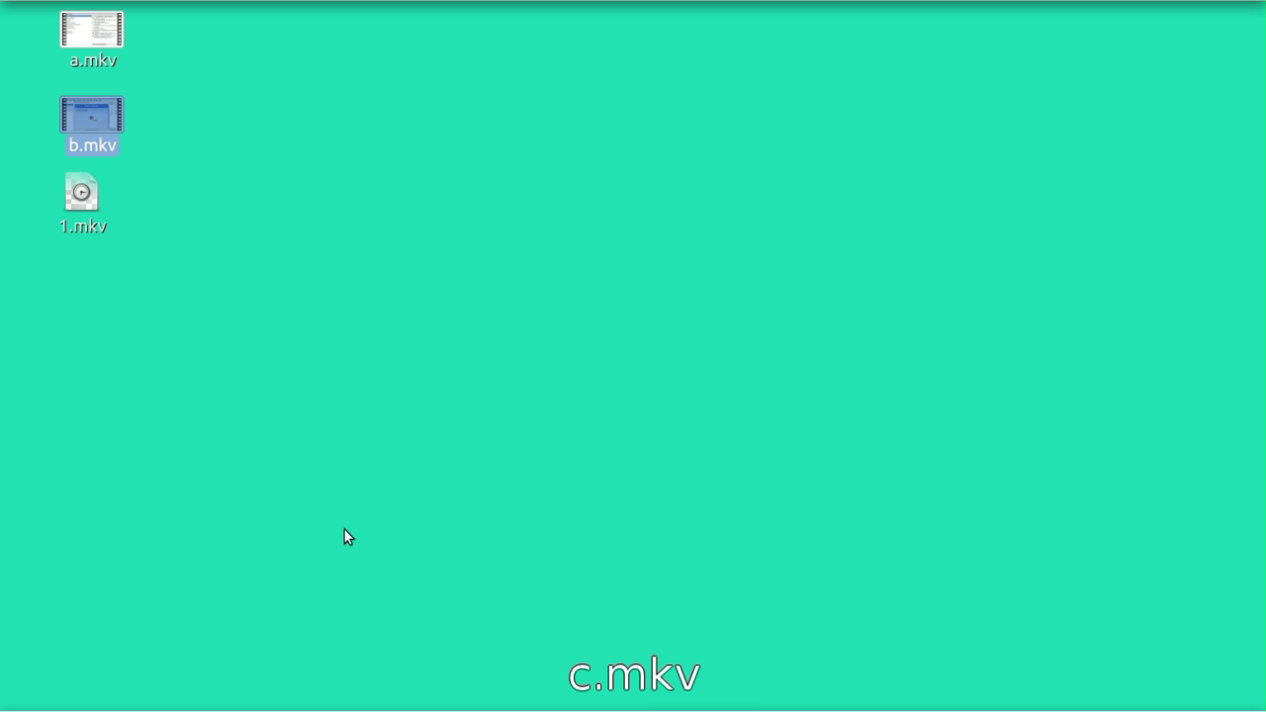
pyautogui.moveTo(248, 709)
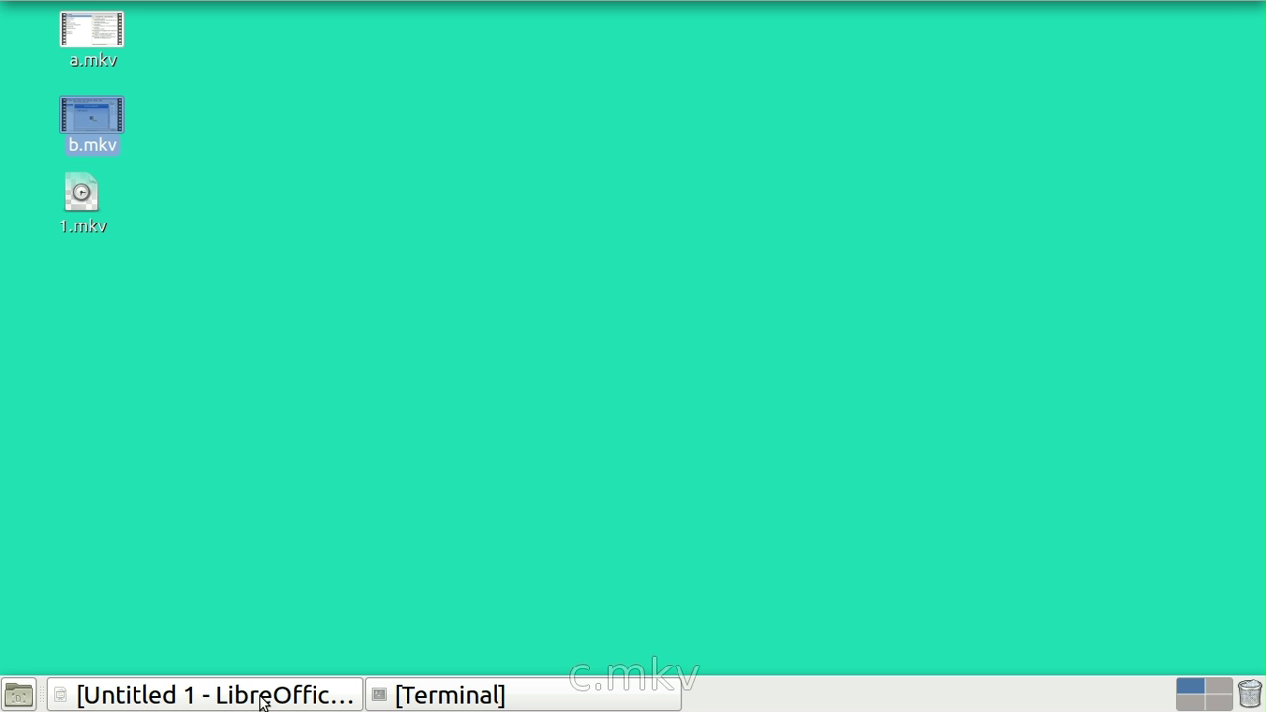
pyautogui.click(262, 698)
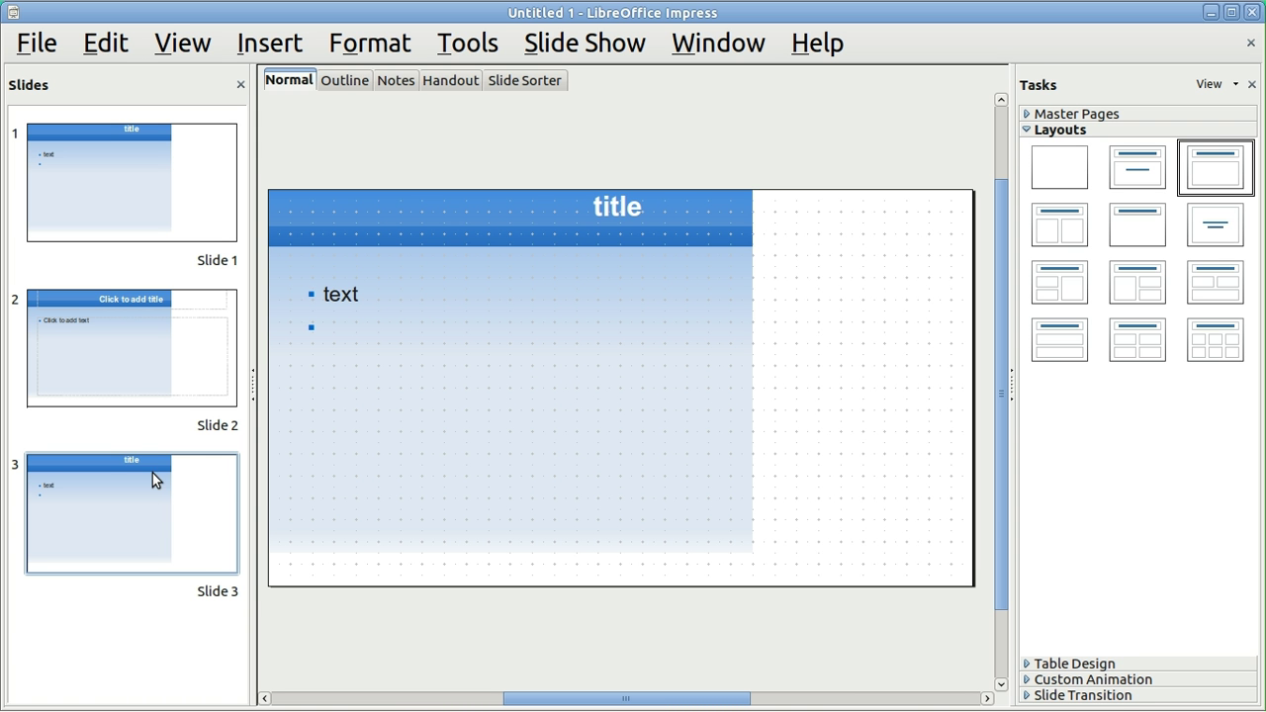
# Step: Delete slides 3 and 2 and insert a new empty slide after slide 1
pyautogui.click(108, 45)
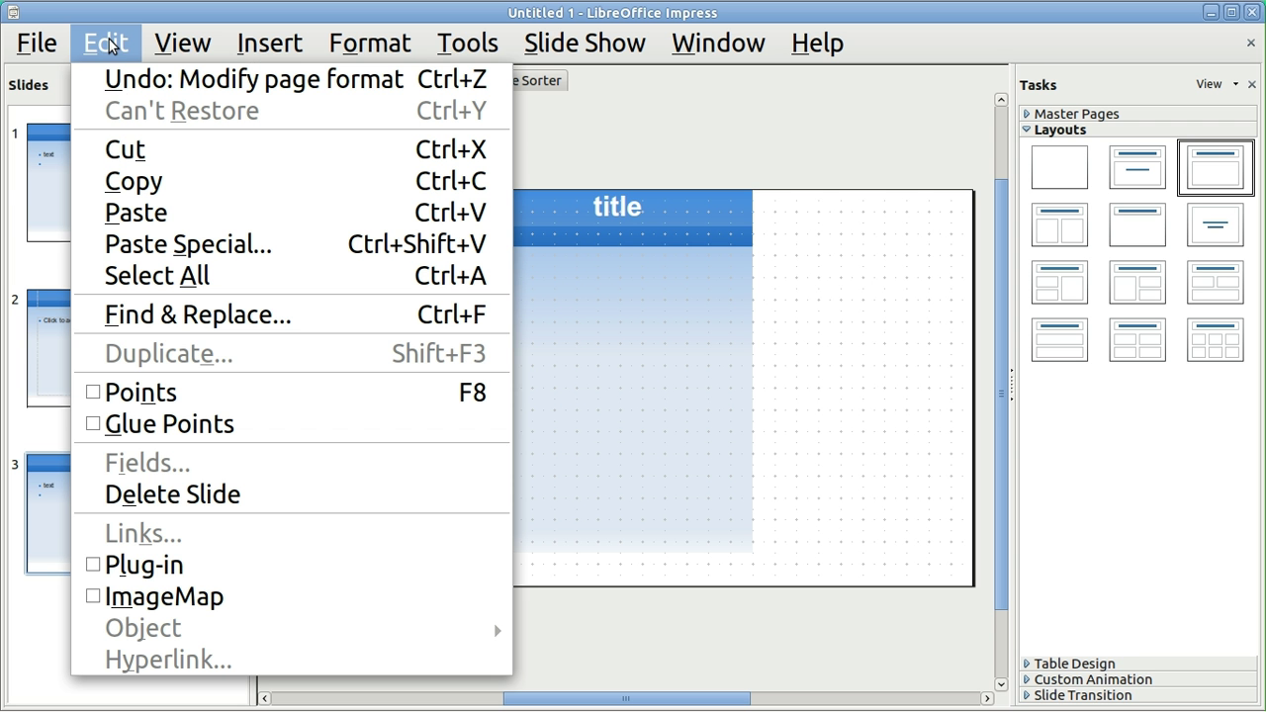
pyautogui.click(237, 496)
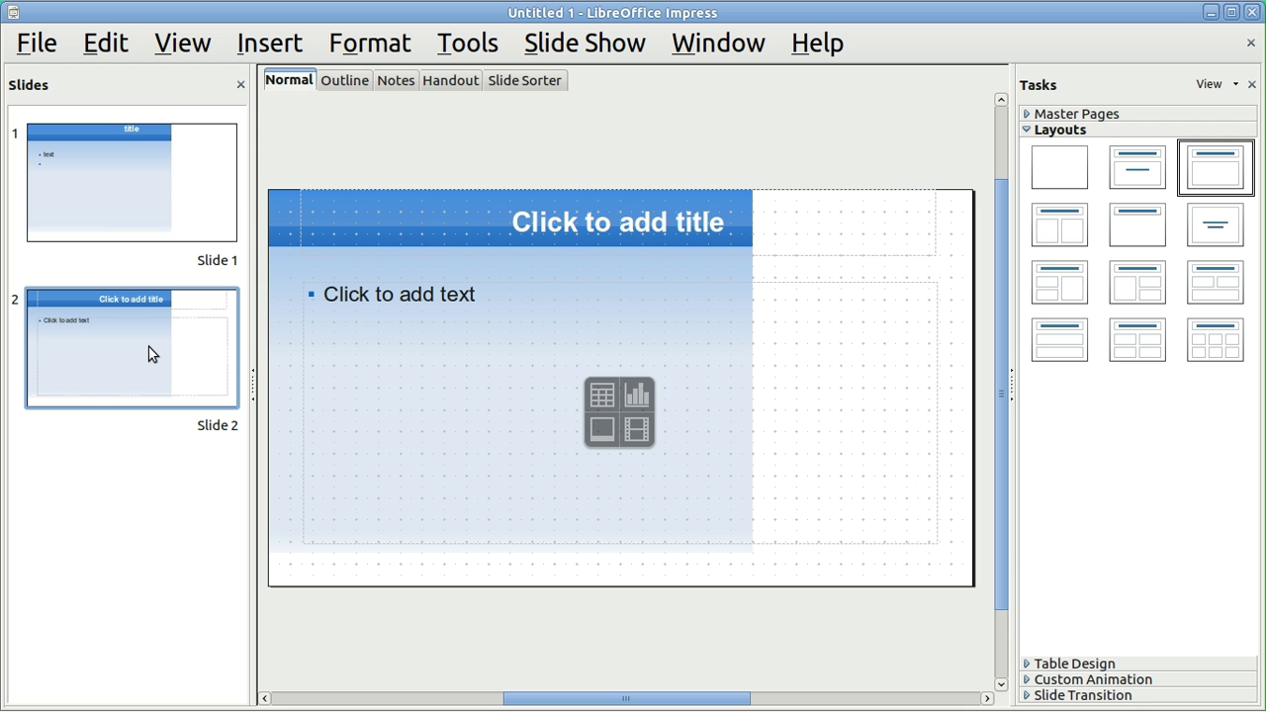
pyautogui.click(111, 42)
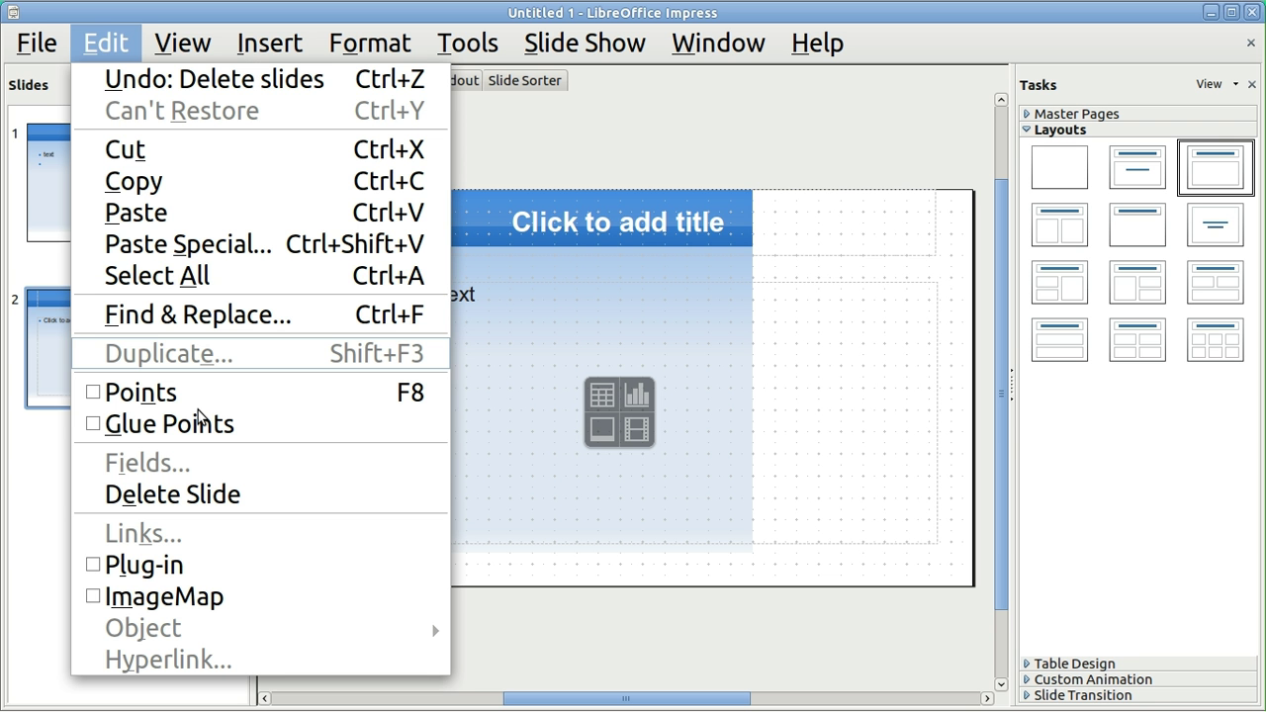
pyautogui.click(228, 494)
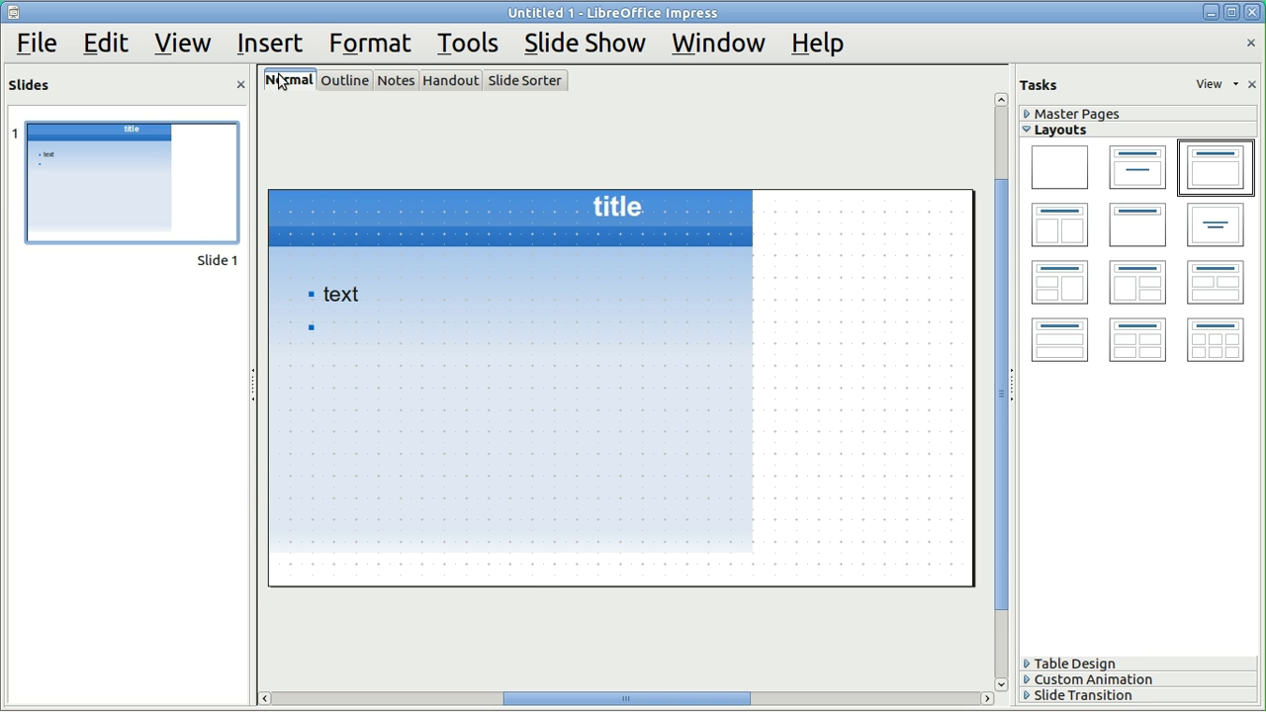
pyautogui.click(270, 44)
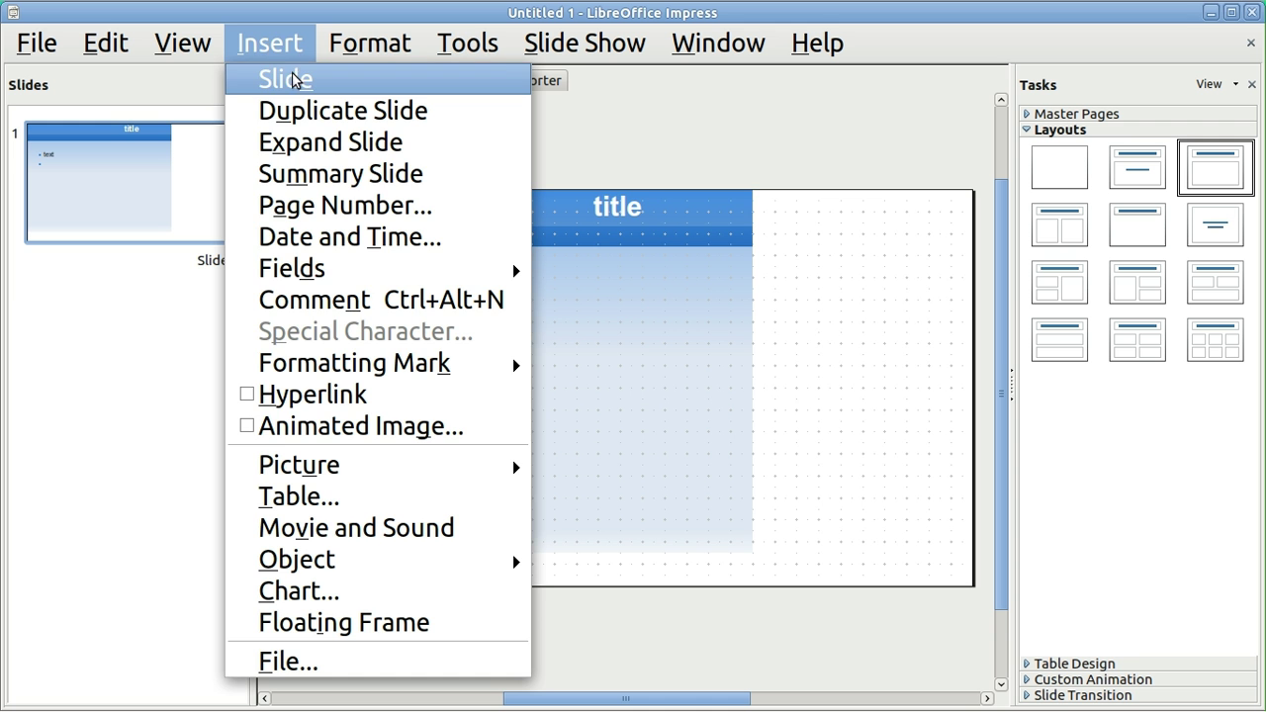
pyautogui.click(294, 81)
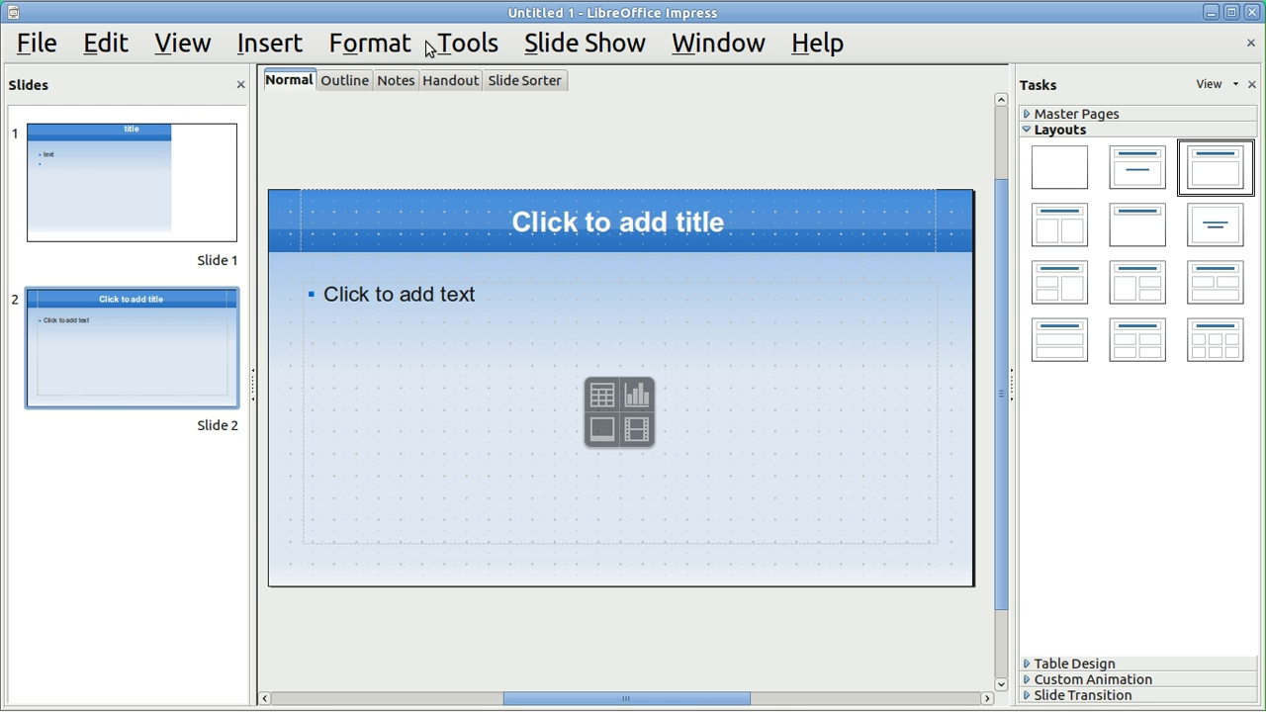
# Step: Fill the background of slide 2 only with the solid colour Light cyan
pyautogui.click(381, 50)
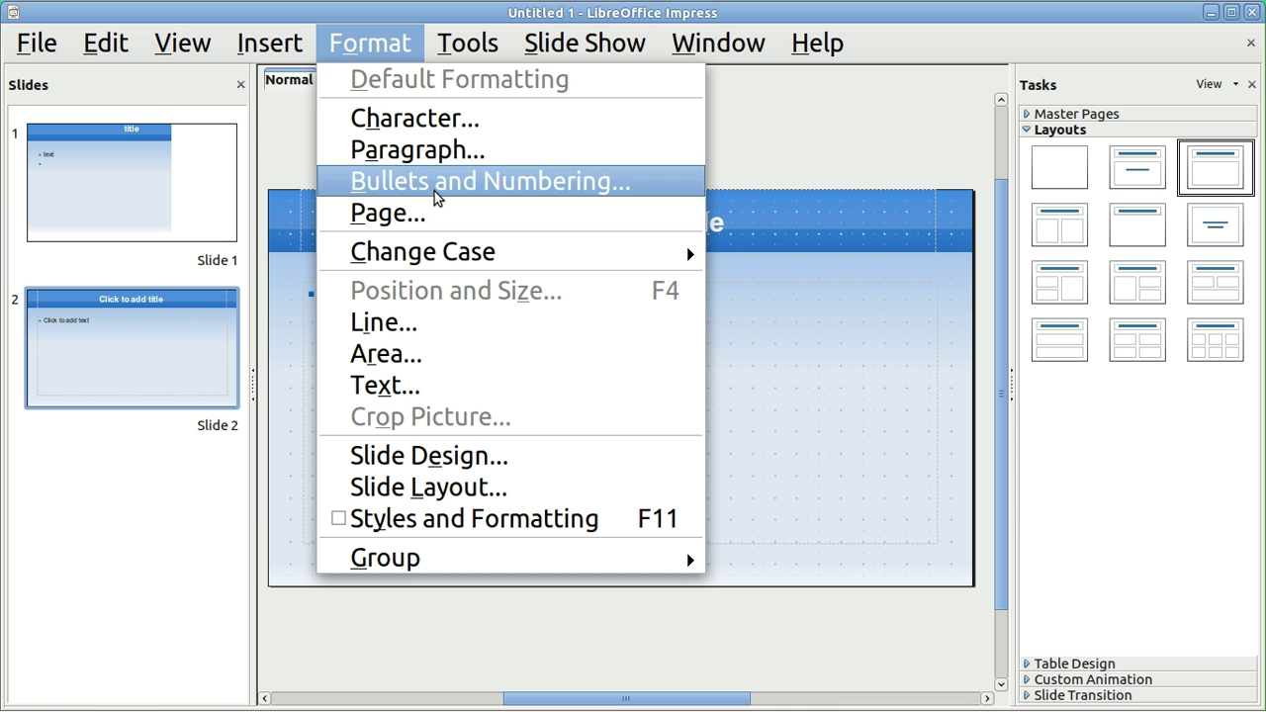
pyautogui.click(436, 216)
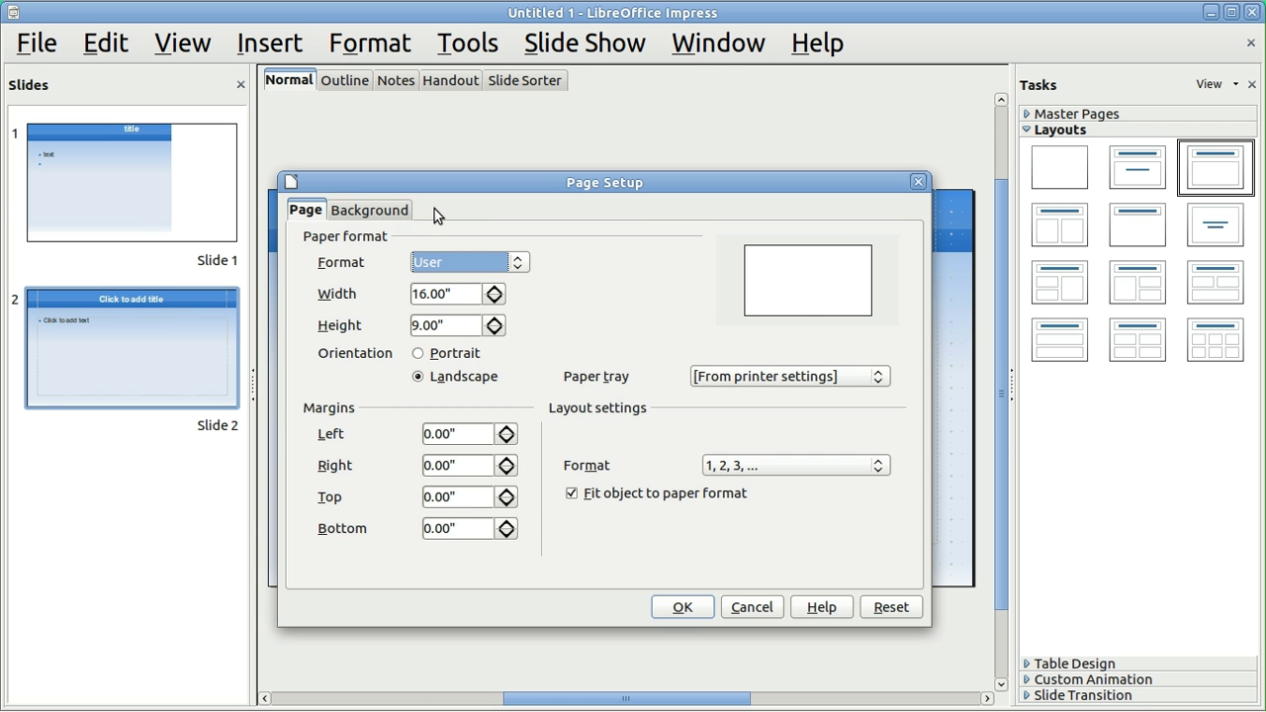
pyautogui.click(384, 210)
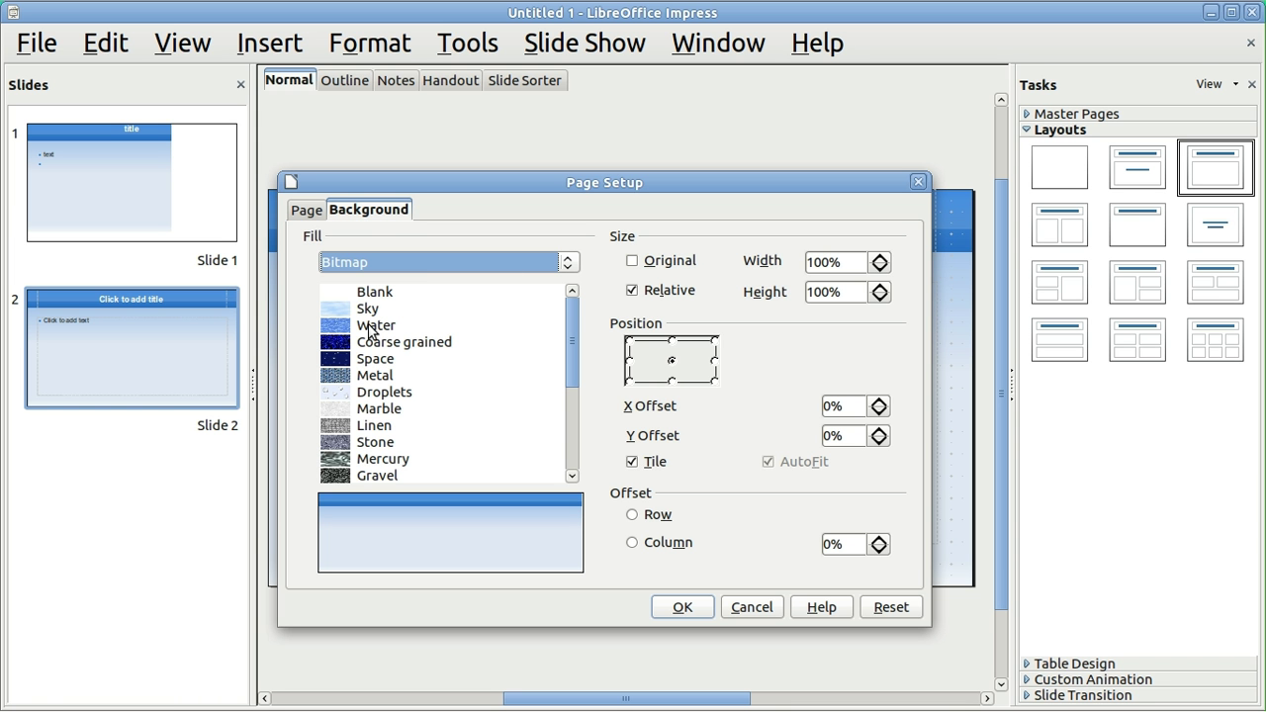
pyautogui.click(569, 263)
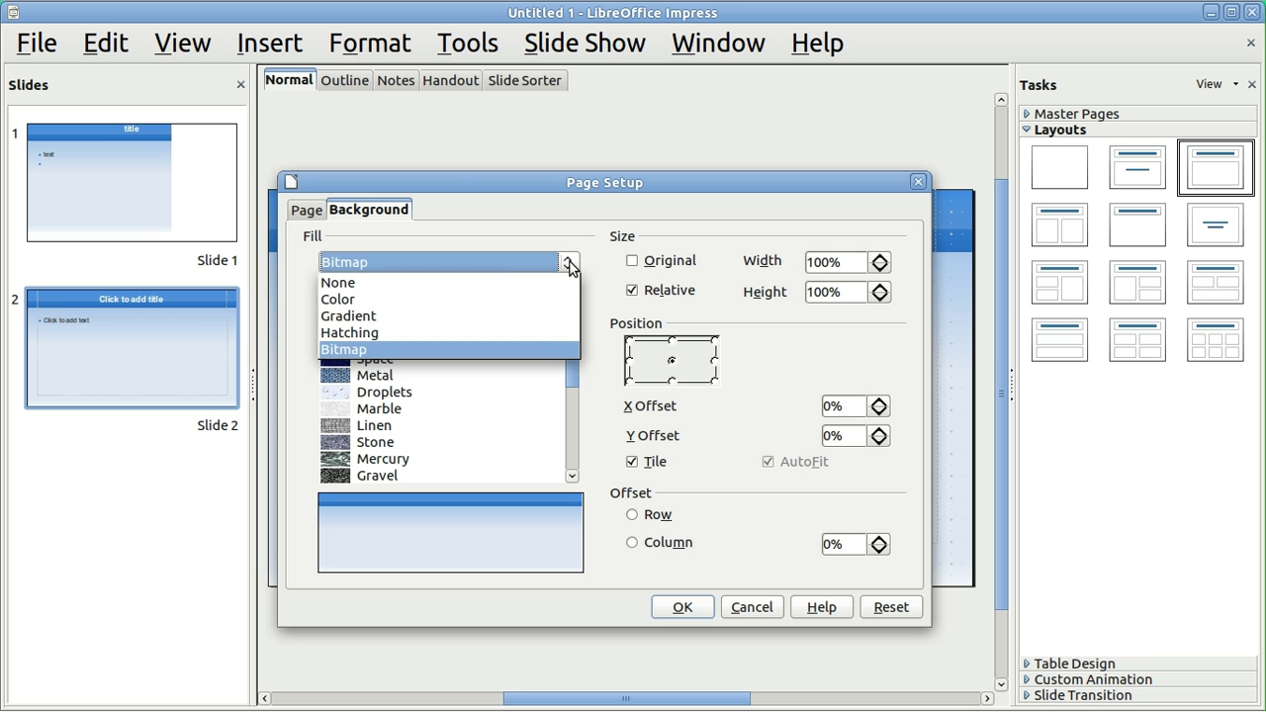
pyautogui.click(500, 301)
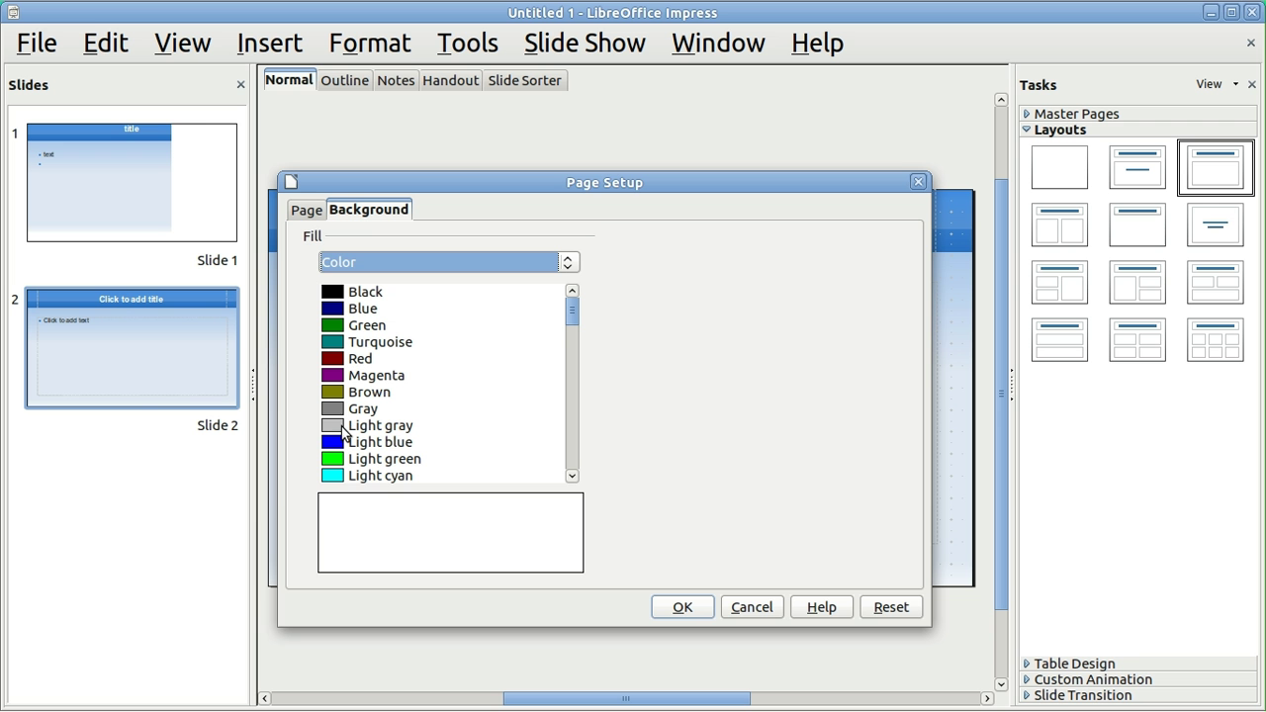
pyautogui.click(332, 477)
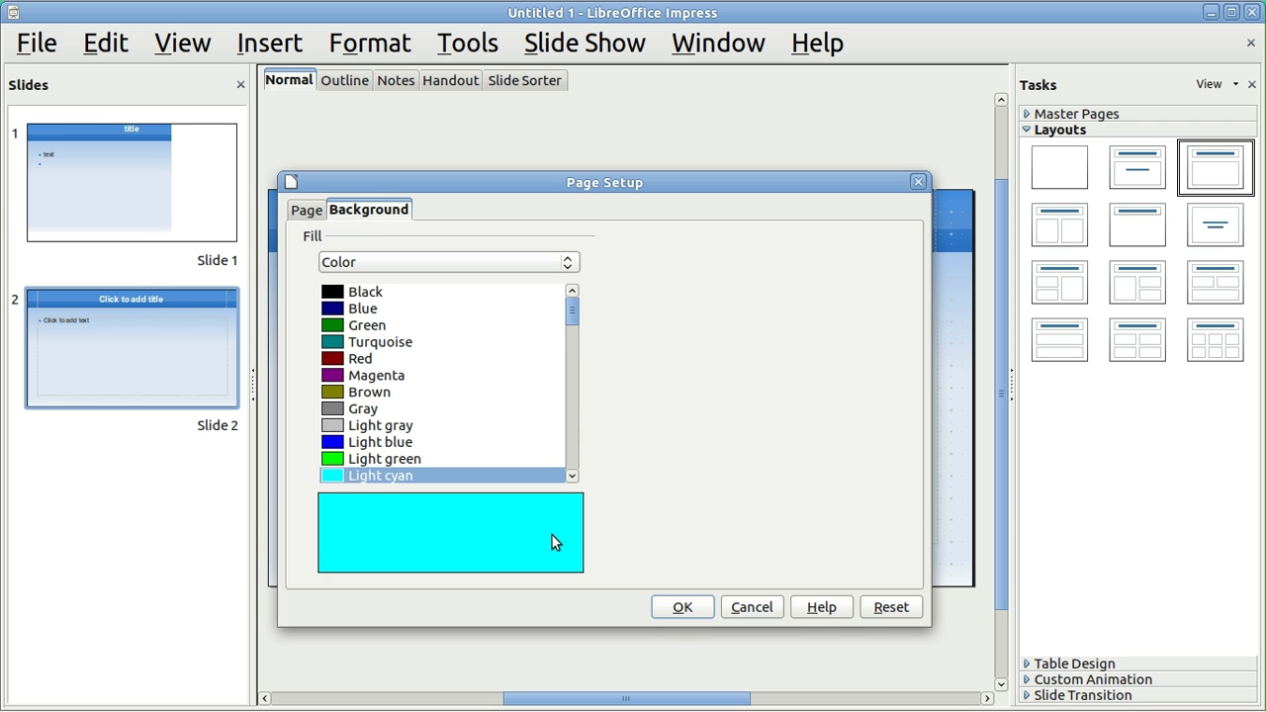
pyautogui.click(683, 607)
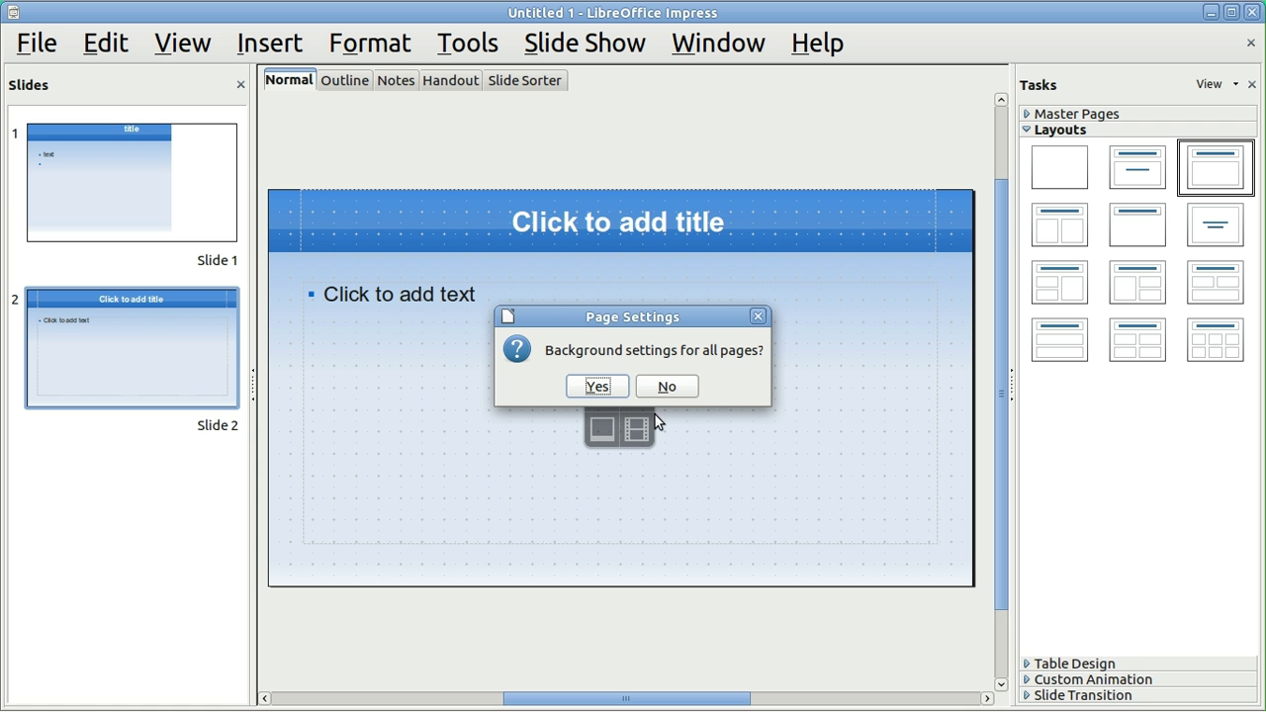
pyautogui.click(669, 387)
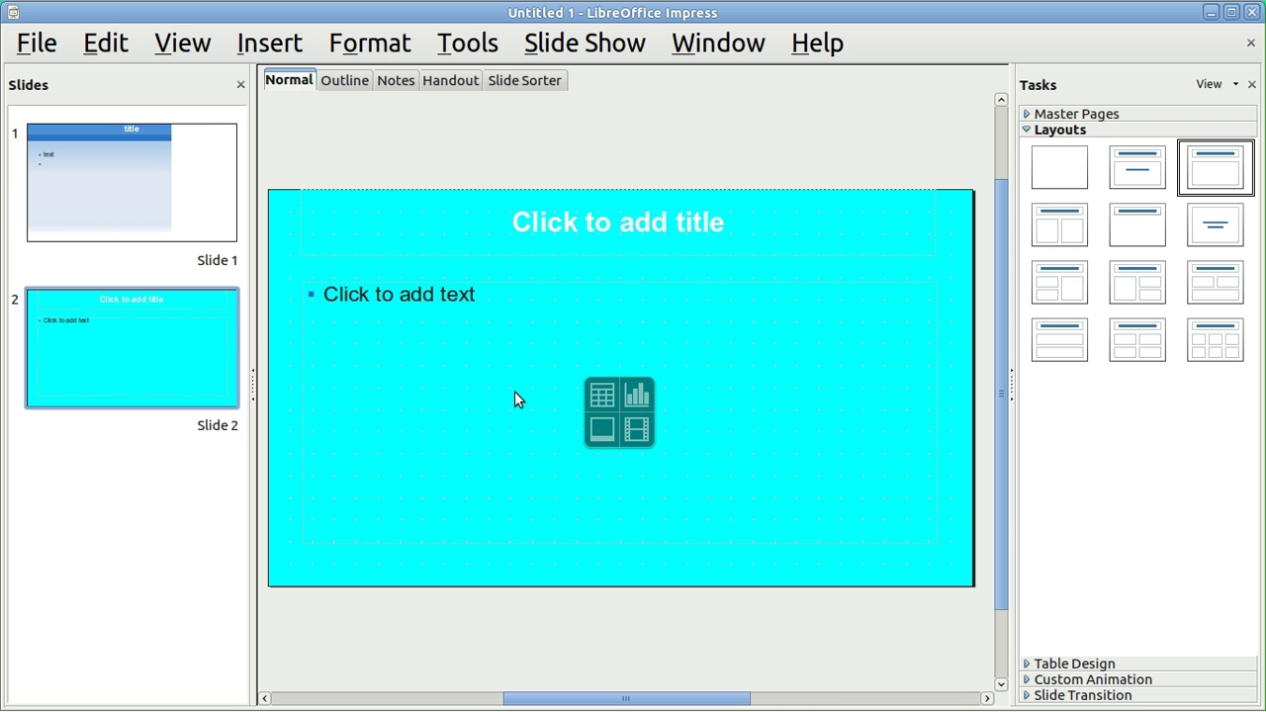
# Step: Fill the title placeholder on slide 2 with Yellow and leave its text editing mode
pyautogui.click(525, 223)
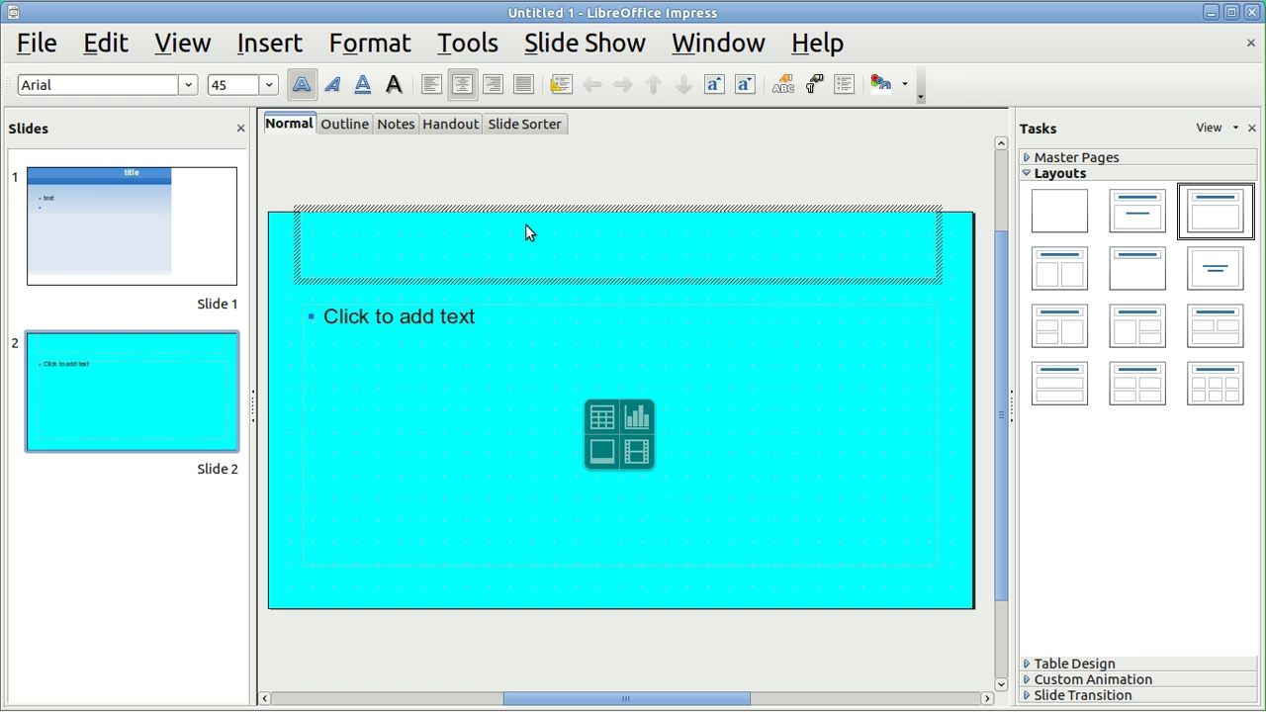
pyautogui.click(381, 49)
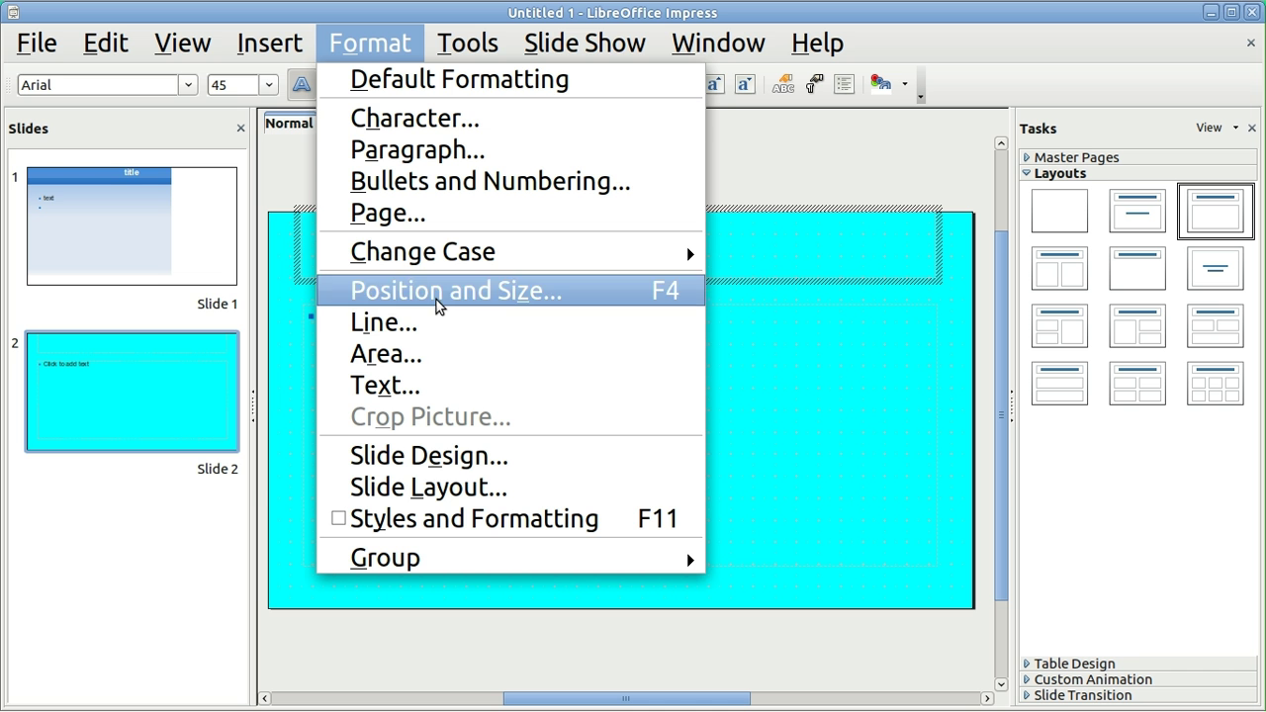
pyautogui.click(447, 356)
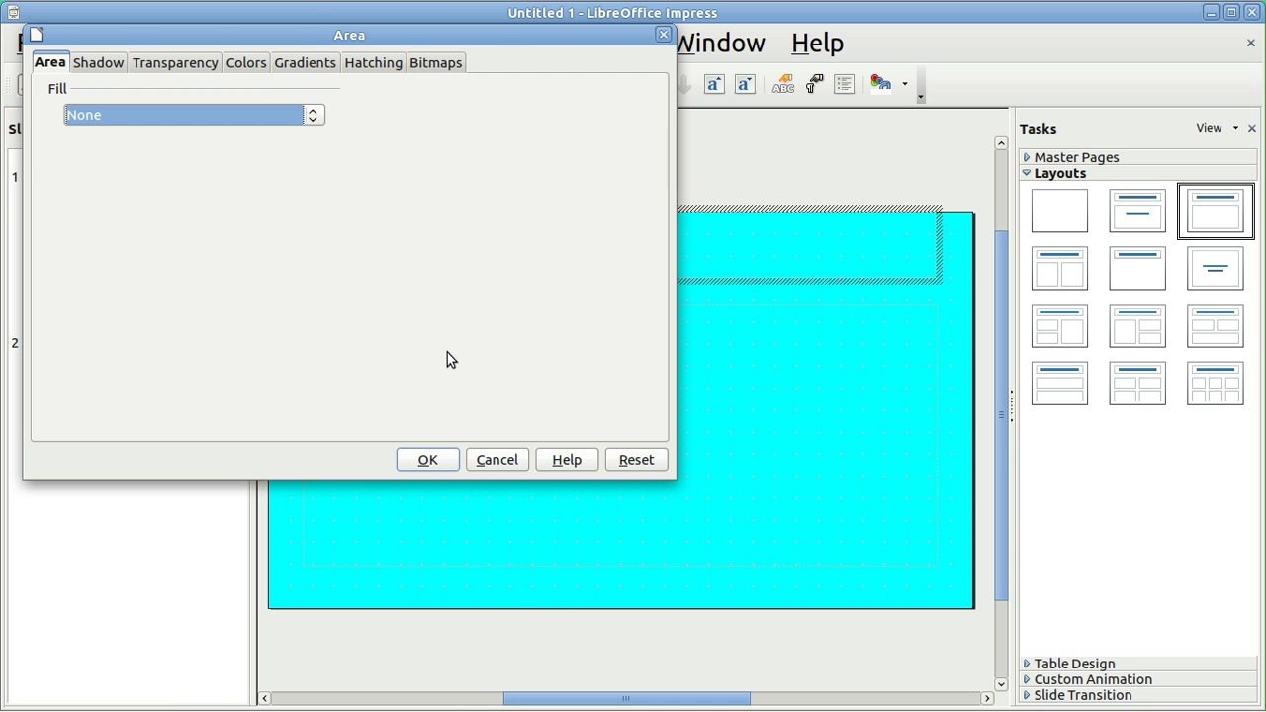
pyautogui.click(257, 64)
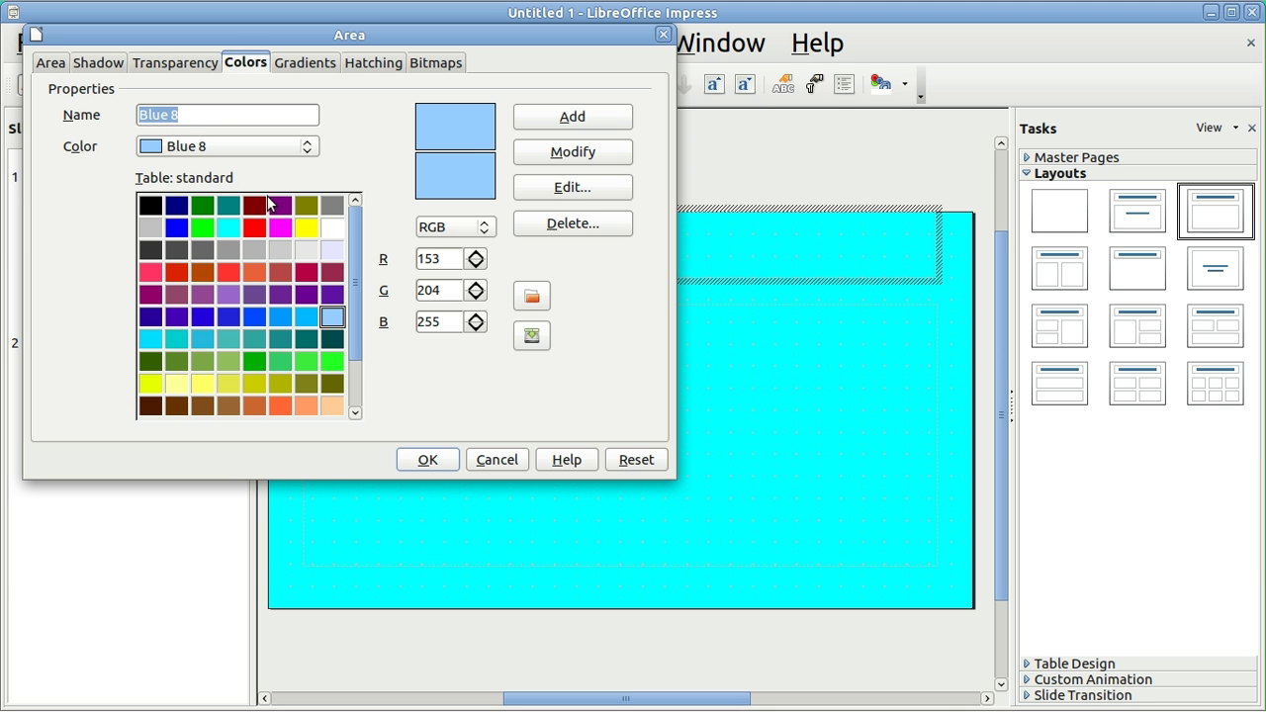
pyautogui.click(309, 229)
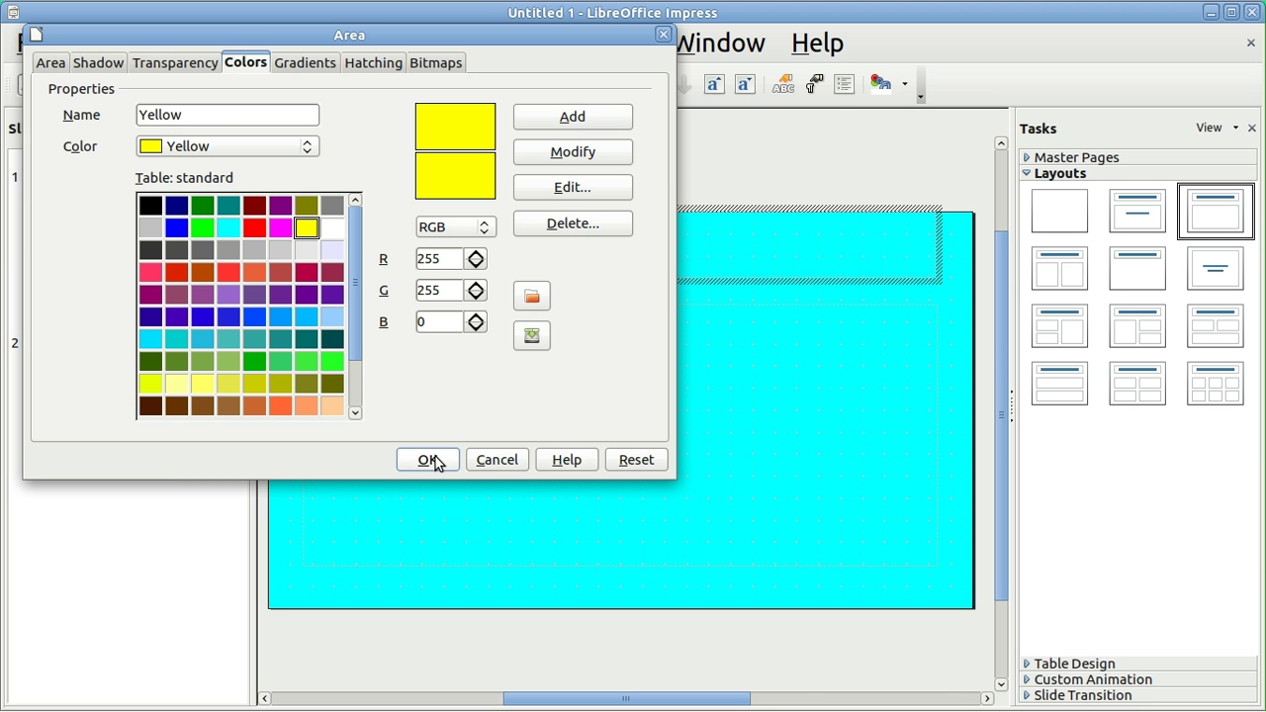
pyautogui.click(433, 464)
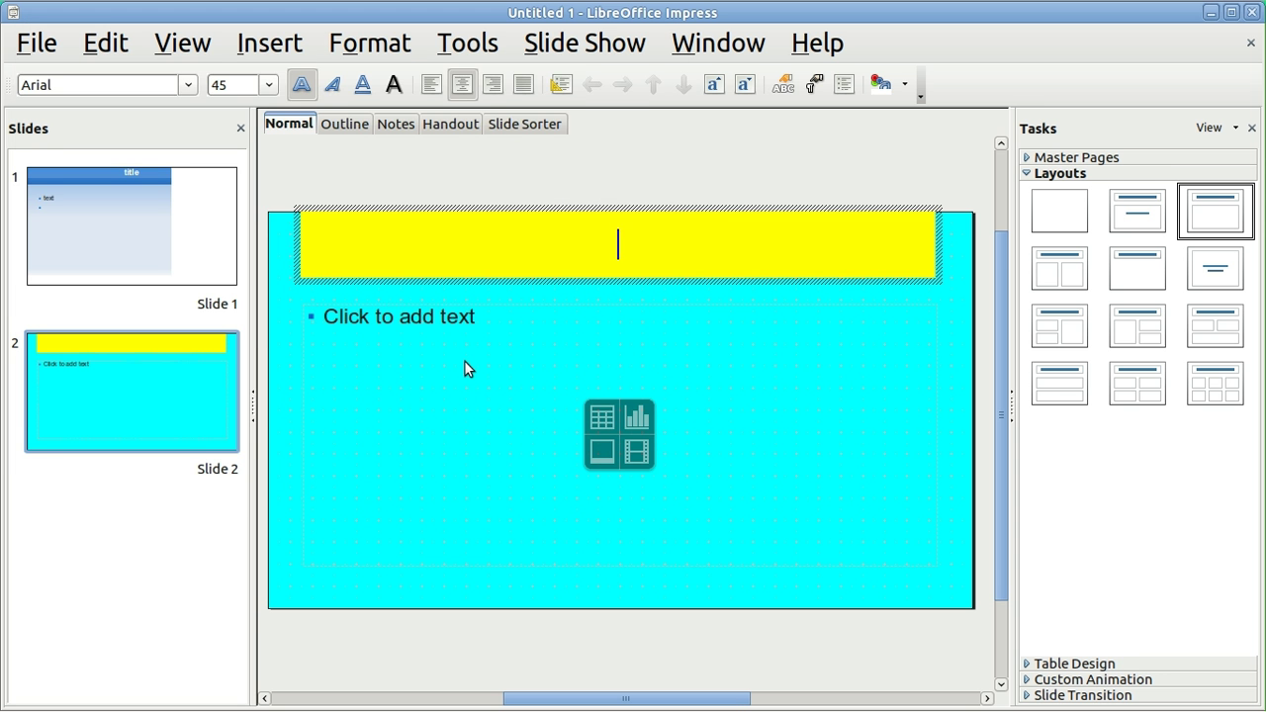
pyautogui.press('Escape')
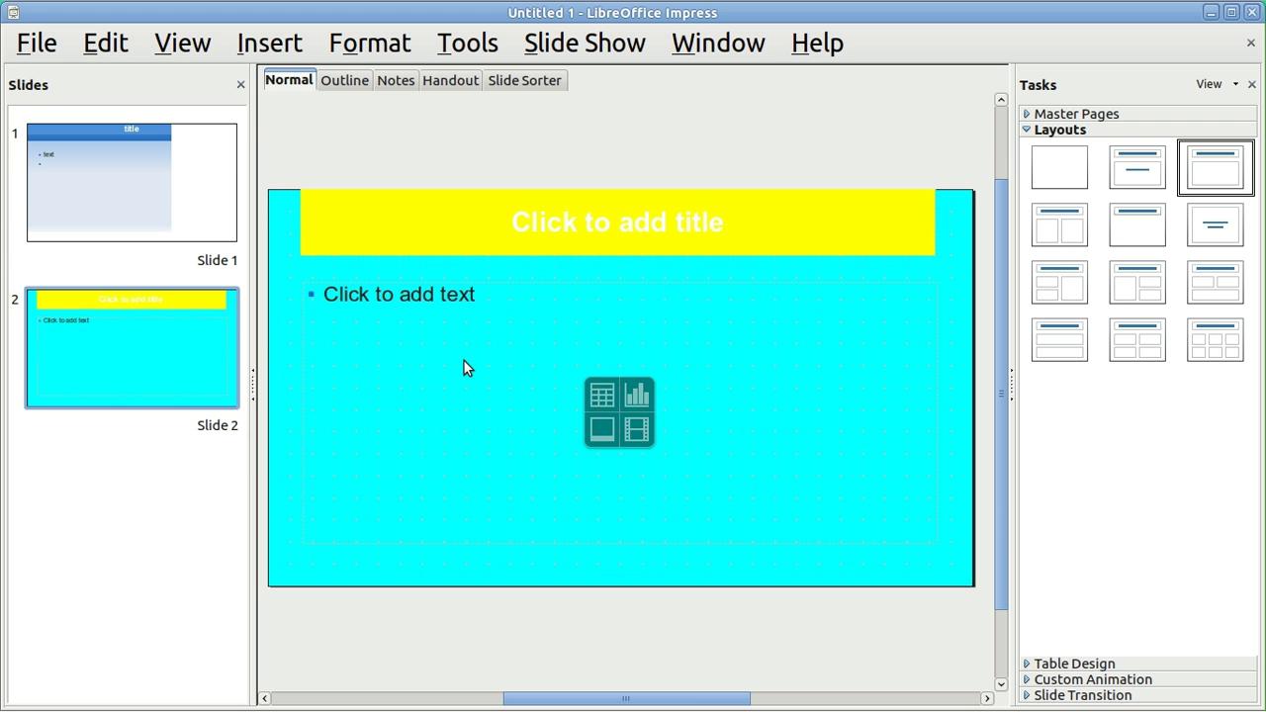
# Step: Widen the title placeholder on both sides so it spans the full width of slide 2
pyautogui.click(476, 295)
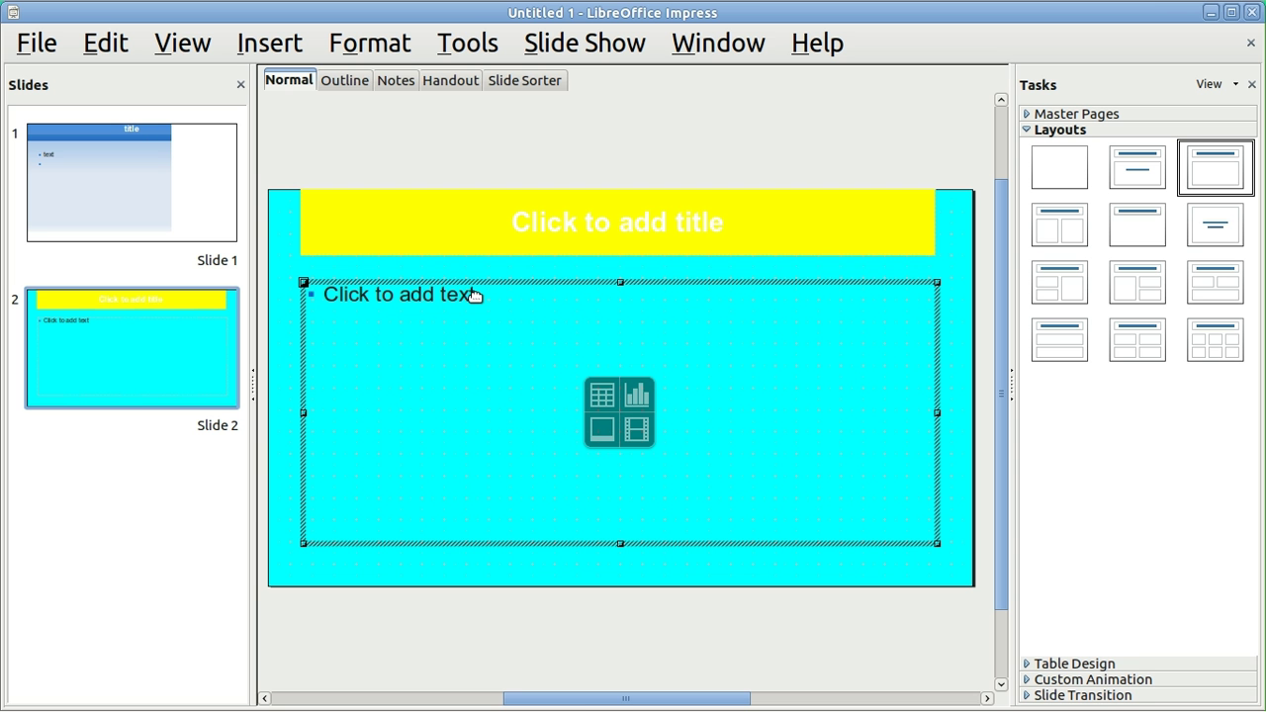
pyautogui.click(463, 223)
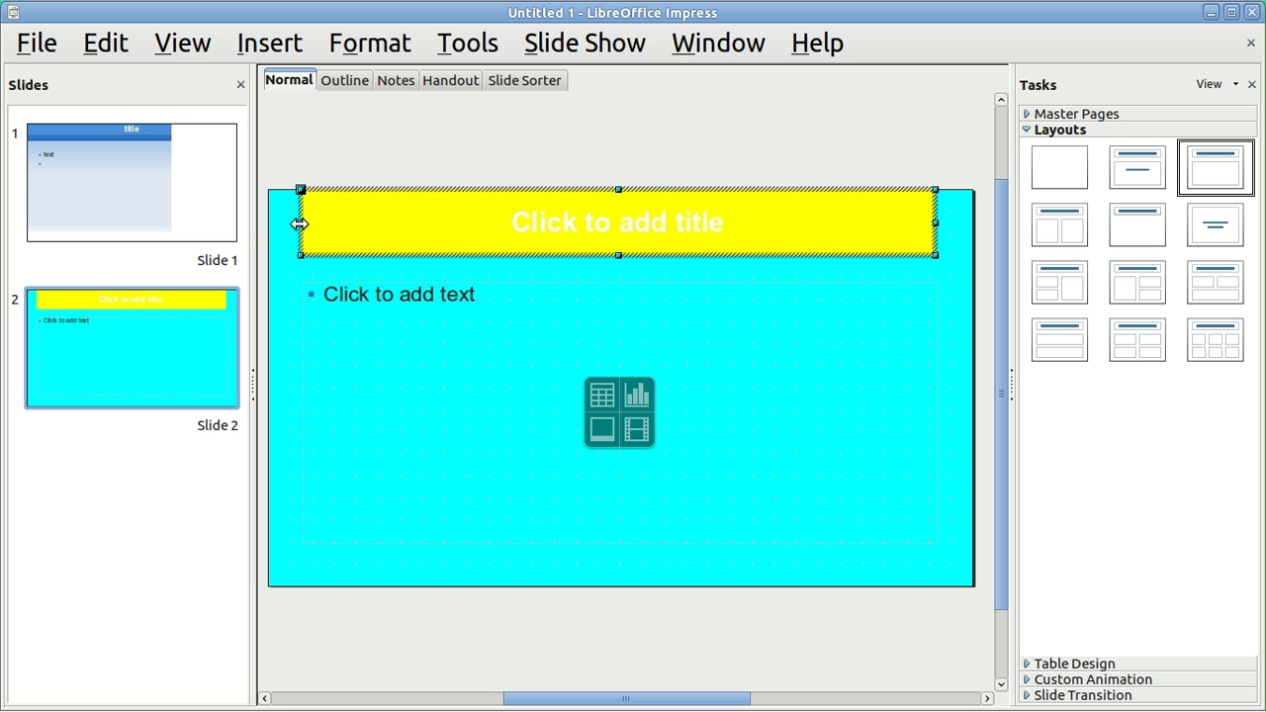
pyautogui.moveTo(299, 223); pyautogui.dragTo(270, 224)
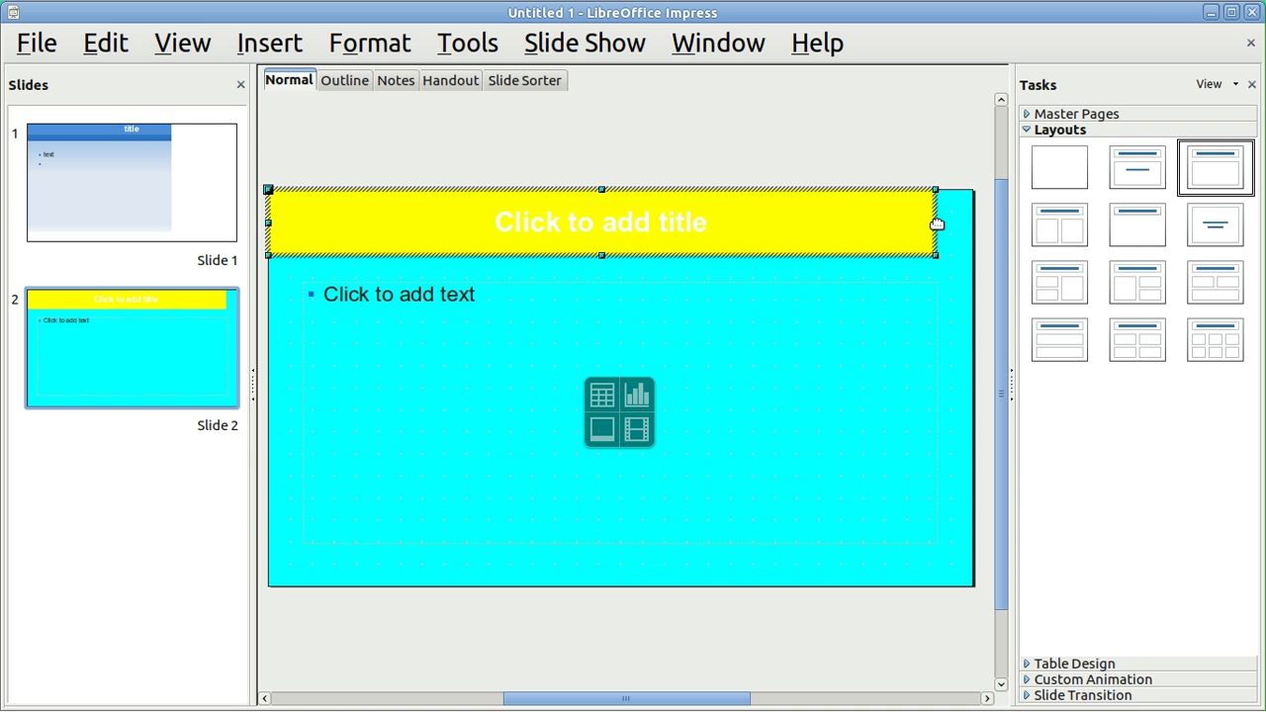
pyautogui.moveTo(936, 224); pyautogui.dragTo(973, 226)
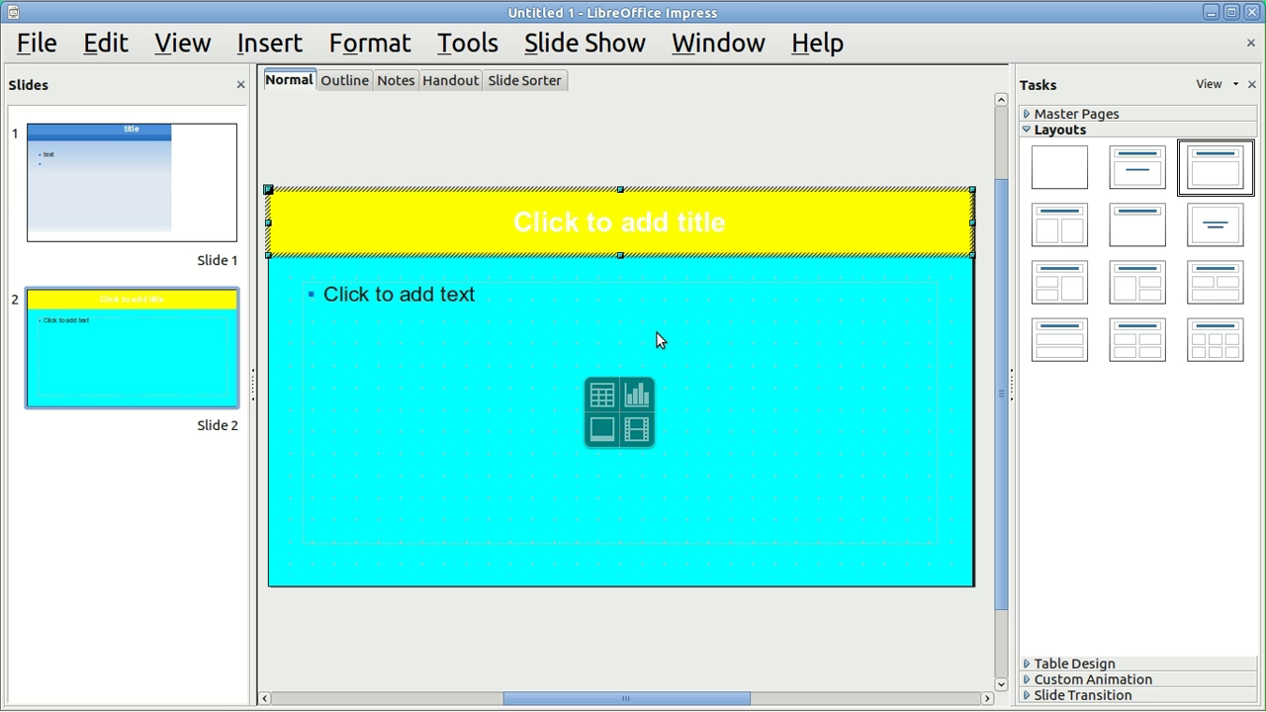
# Step: Insert the movie Battalion - 1.m4v from the Videos folder into slide 2, listing all file types
pyautogui.click(641, 426)
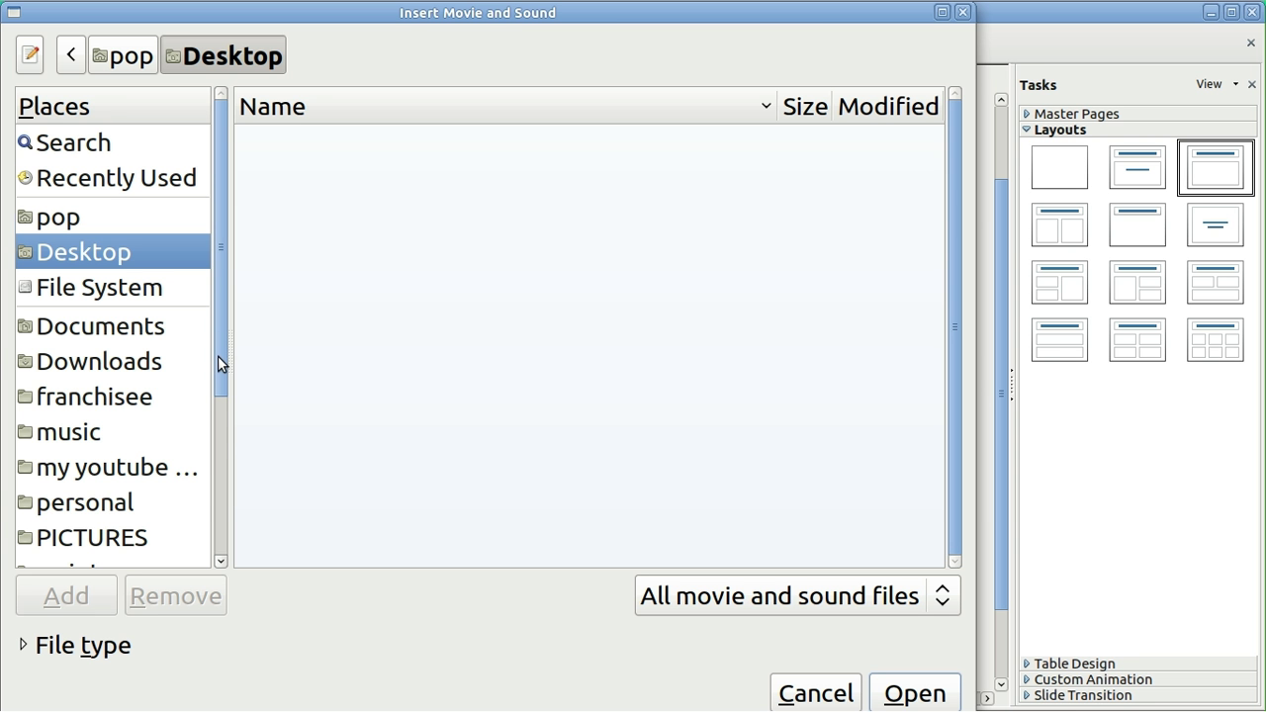
pyautogui.scroll(-1, 217, 356)
pyautogui.scroll(-2, 205, 409)
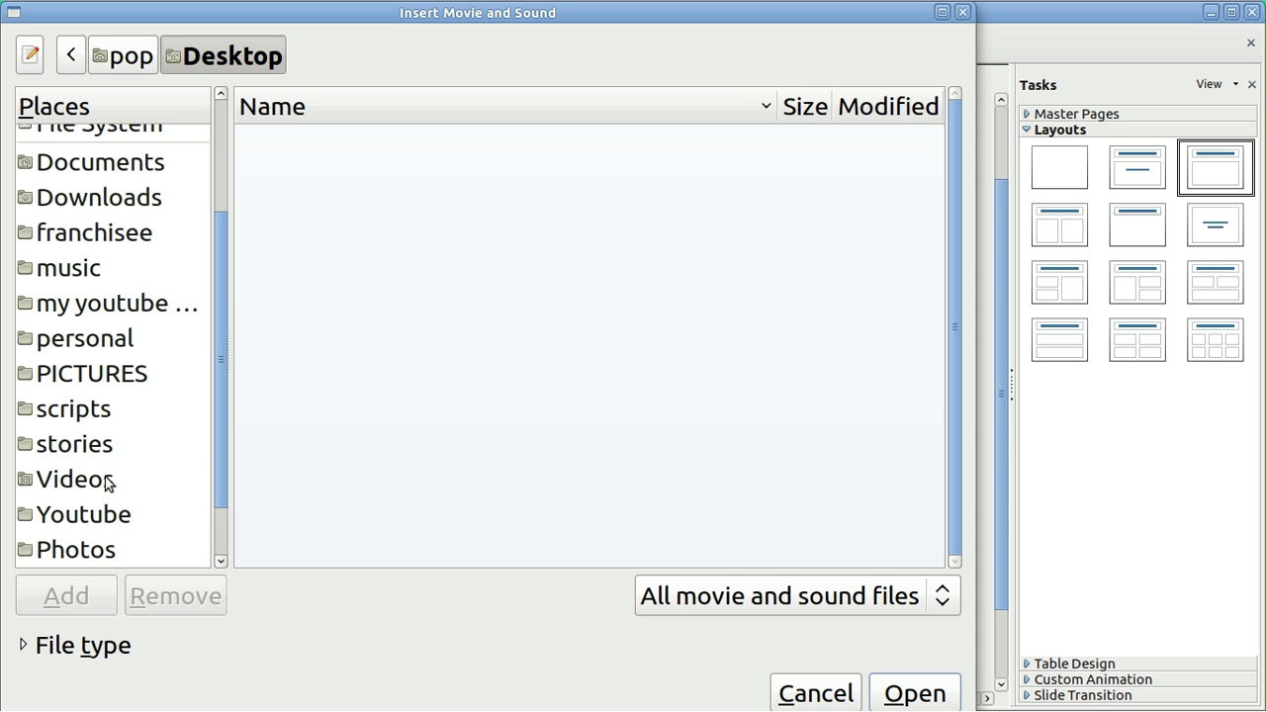
pyautogui.click(92, 484)
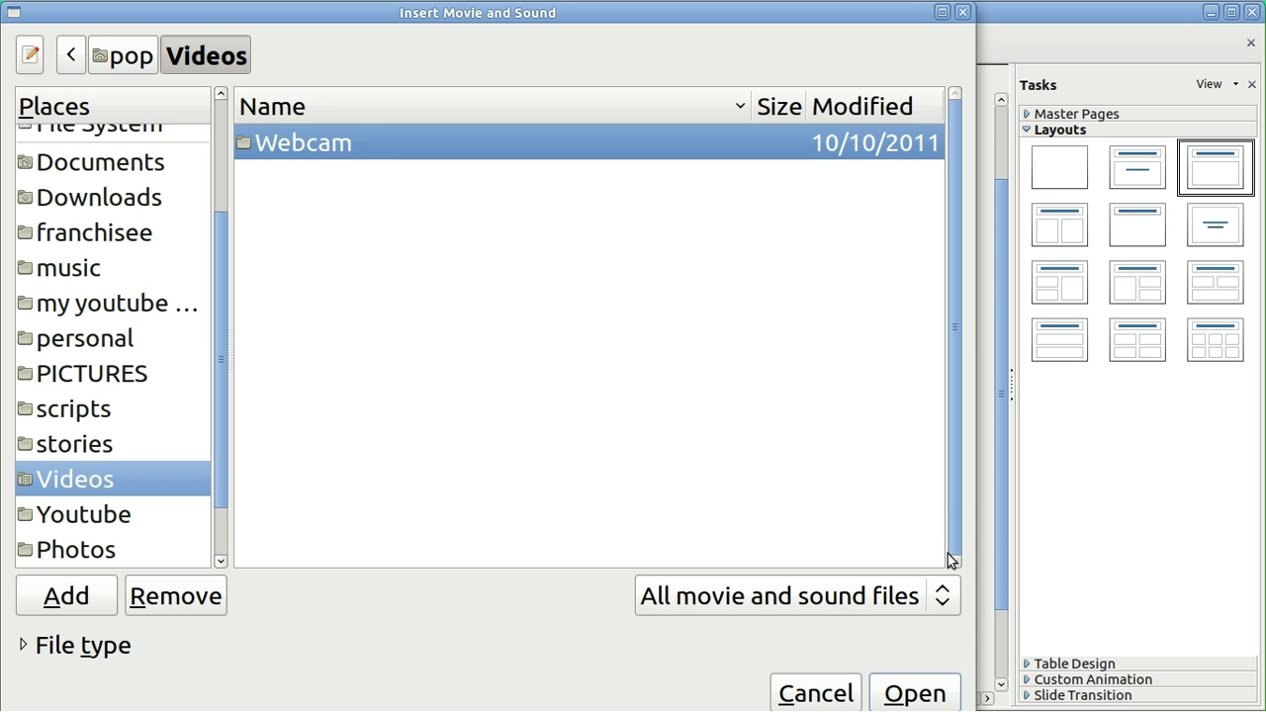
pyautogui.click(944, 594)
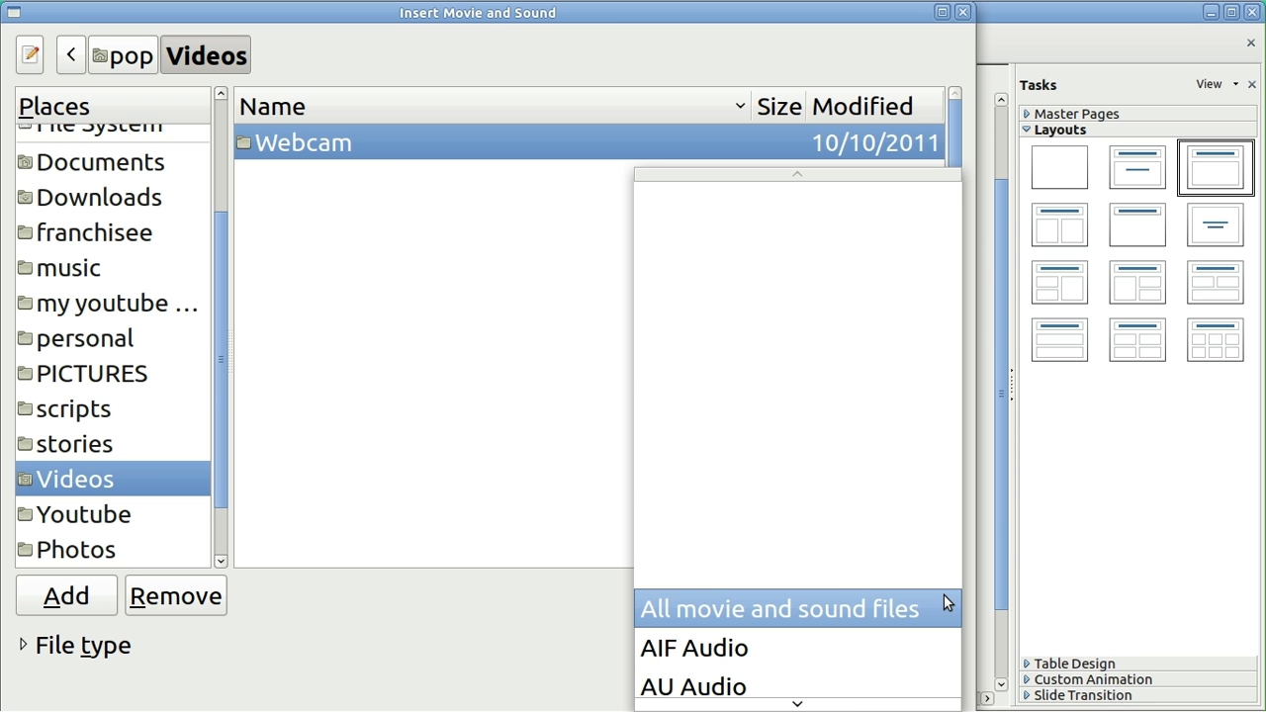
pyautogui.moveTo(851, 702)
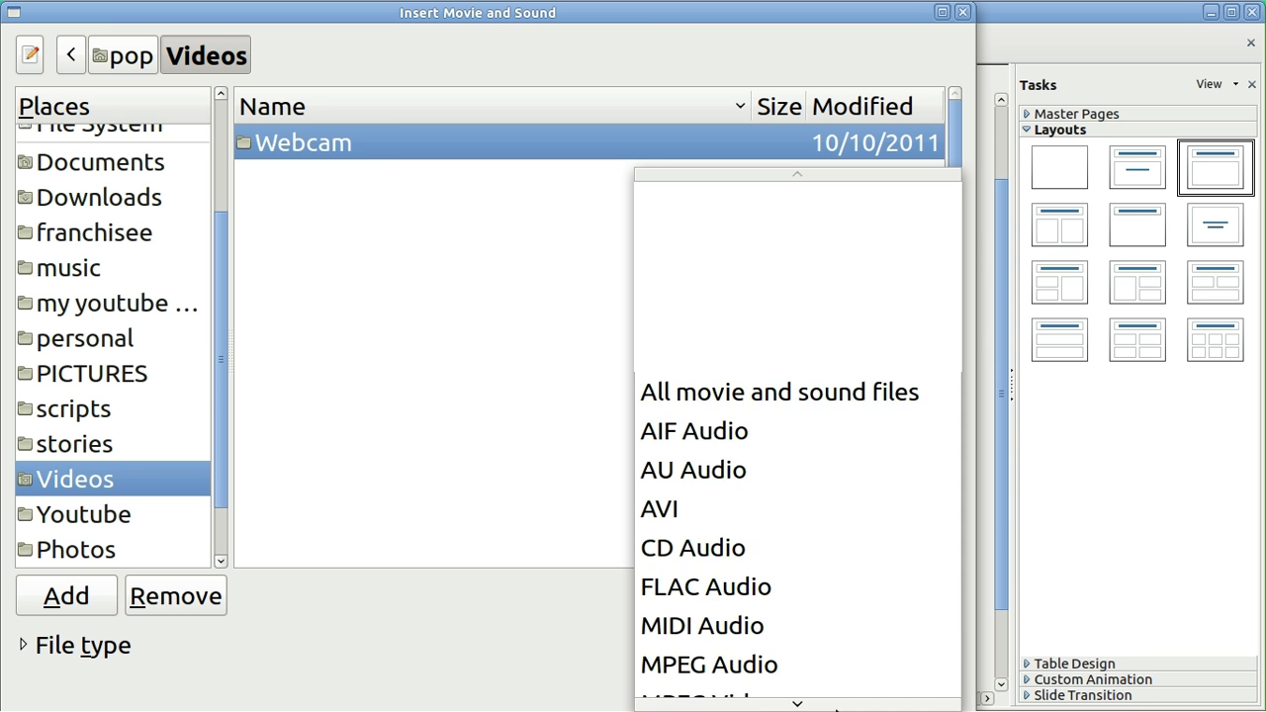
pyautogui.click(827, 702)
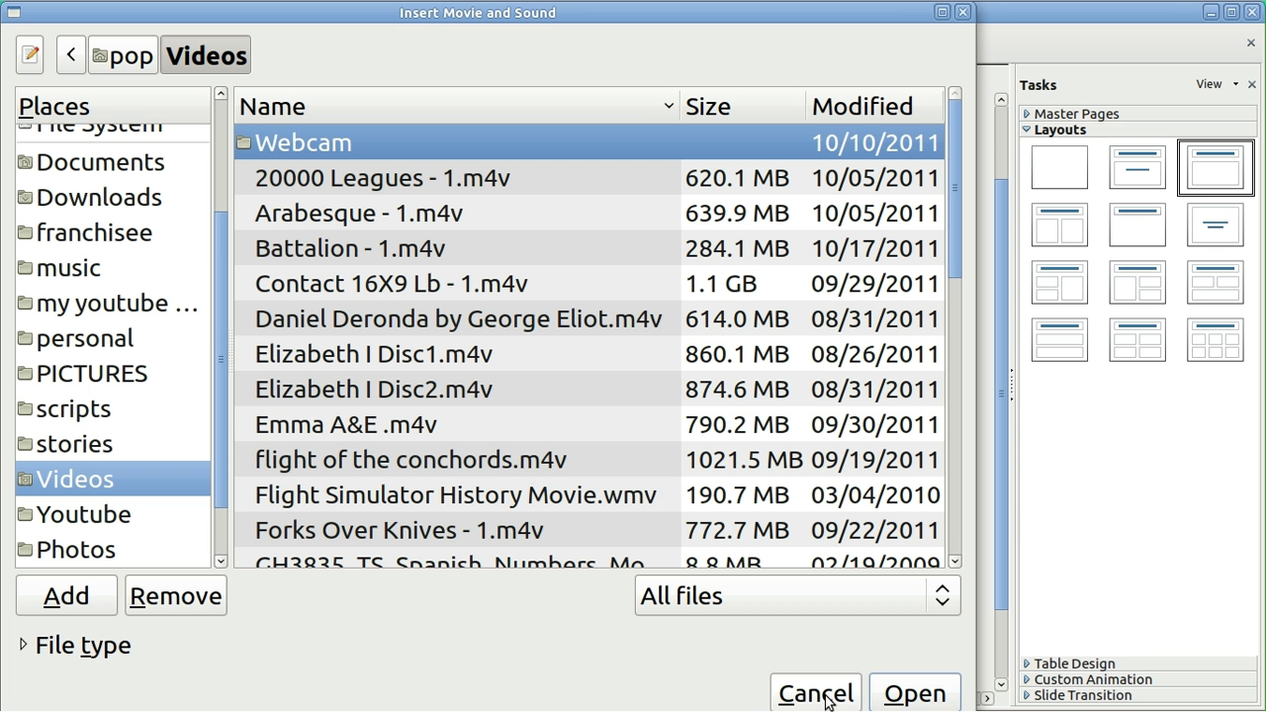
pyautogui.click(345, 249)
pyautogui.press('Return')
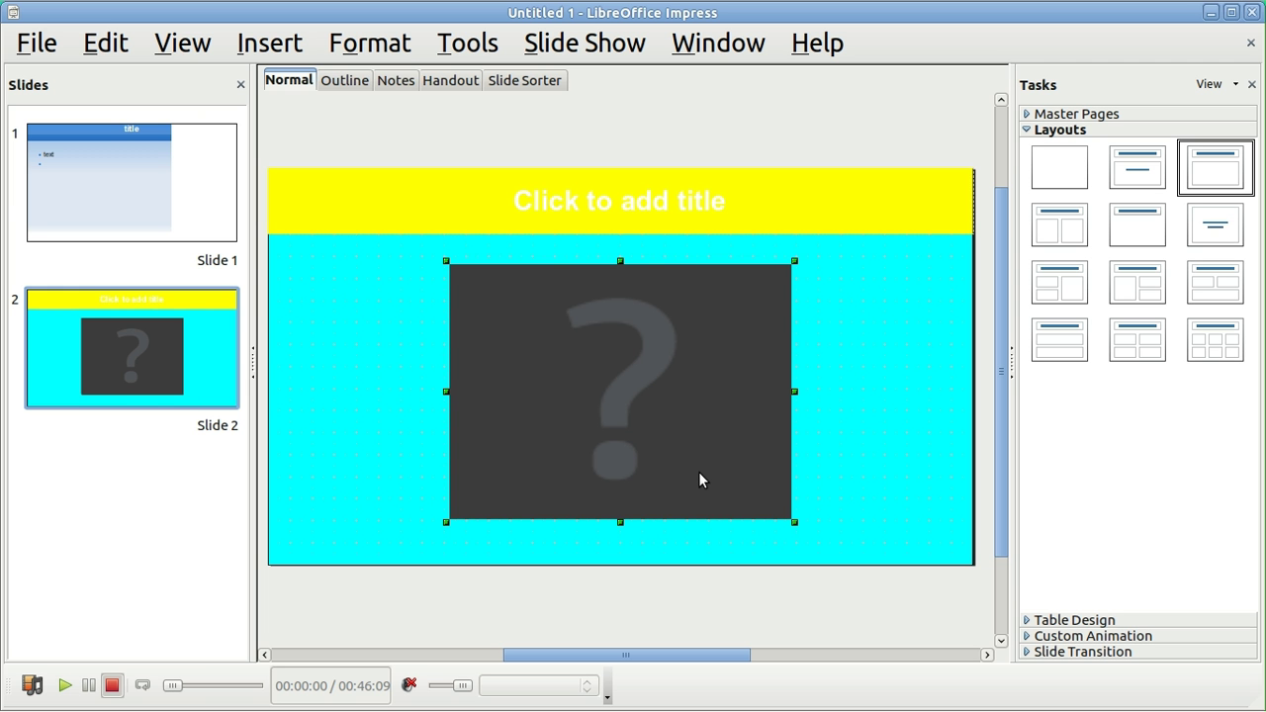
# Step: Position the movie at the slide's upper-left corner by setting Position X and Position Y to 0
pyautogui.press('F4')
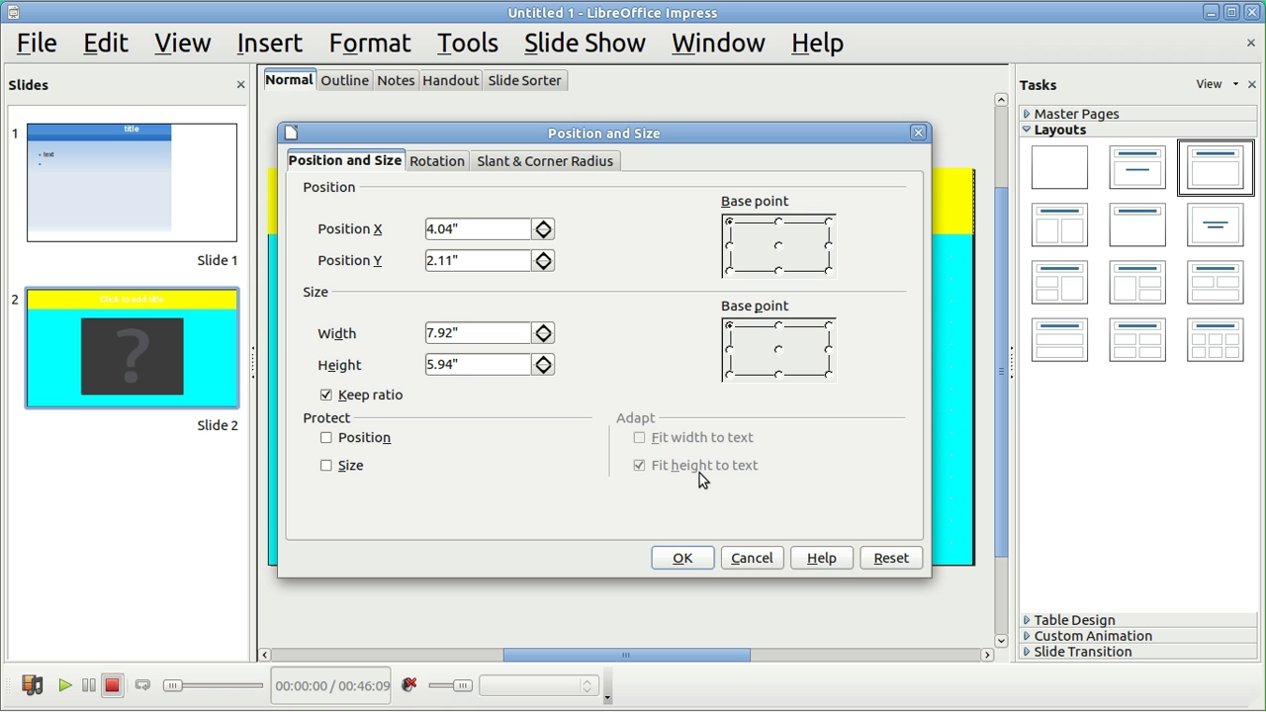
pyautogui.press('Delete')
pyautogui.press('Delete')
pyautogui.press('Delete')
pyautogui.press('Delete')
pyautogui.press('Delete')
pyautogui.write('0')
pyautogui.click(478, 258)
pyautogui.press('BackSpace')
pyautogui.press('BackSpace')
pyautogui.press('BackSpace')
pyautogui.press('BackSpace')
pyautogui.press('BackSpace')
pyautogui.write('0')
pyautogui.press('Return')
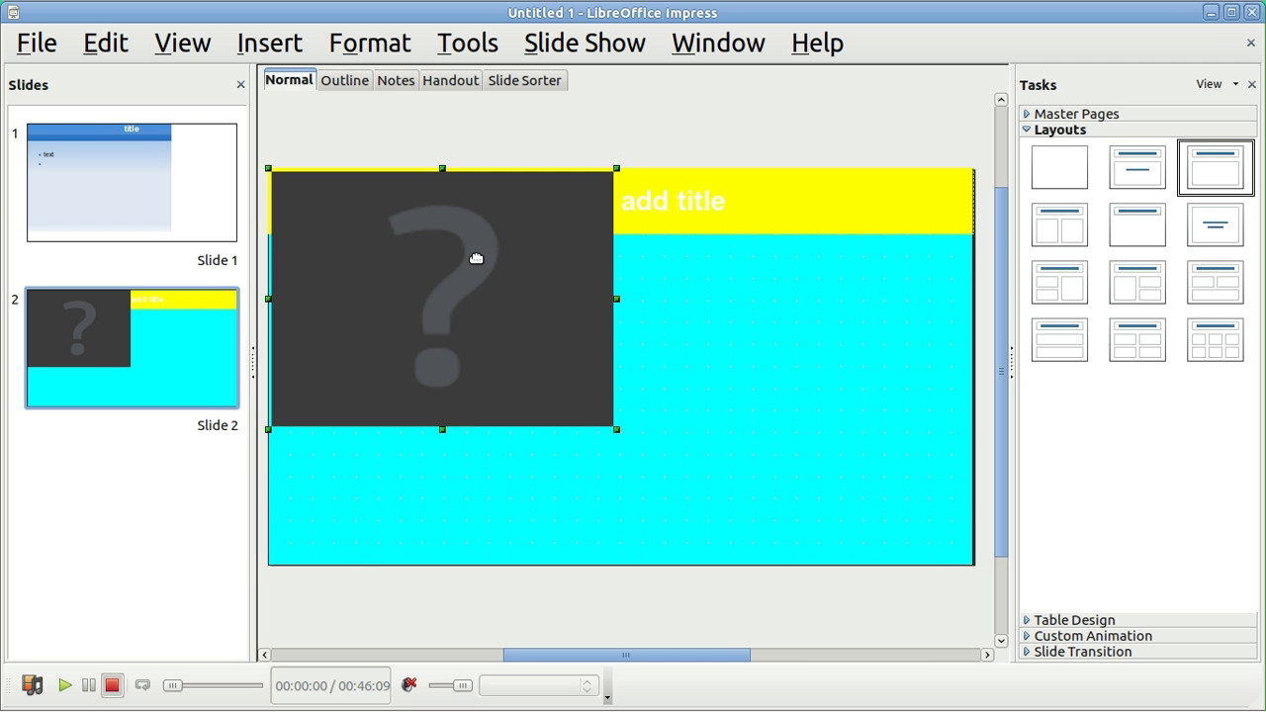
# Step: Lower the movie's Position X to -0.16 inches
pyautogui.press('F4')
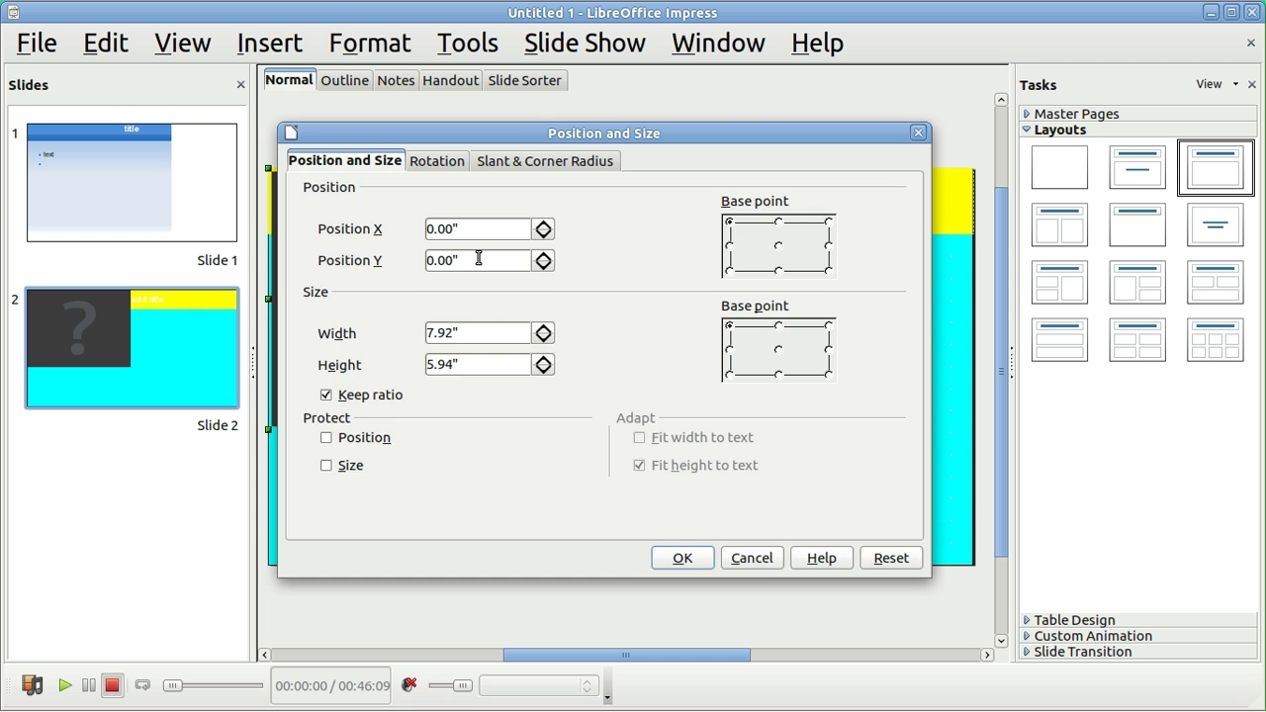
pyautogui.press('Down')
pyautogui.press('Down')
pyautogui.press('Down')
pyautogui.press('Down')
pyautogui.press('Down')
pyautogui.press('Down')
pyautogui.press('Down')
pyautogui.press('Down')
pyautogui.press('Down')
pyautogui.press('Down')
pyautogui.press('Down')
pyautogui.press('Down')
pyautogui.press('Down')
pyautogui.press('Down')
pyautogui.press('Down')
pyautogui.press('Down')
# Step: Enter a width of 16 inches and then a height of 9 inches for the movie, with Keep ratio left on
pyautogui.click(471, 333)
pyautogui.press('BackSpace')
pyautogui.press('BackSpace')
pyautogui.press('BackSpace')
pyautogui.press('BackSpace')
pyautogui.press('BackSpace')
pyautogui.write('16')
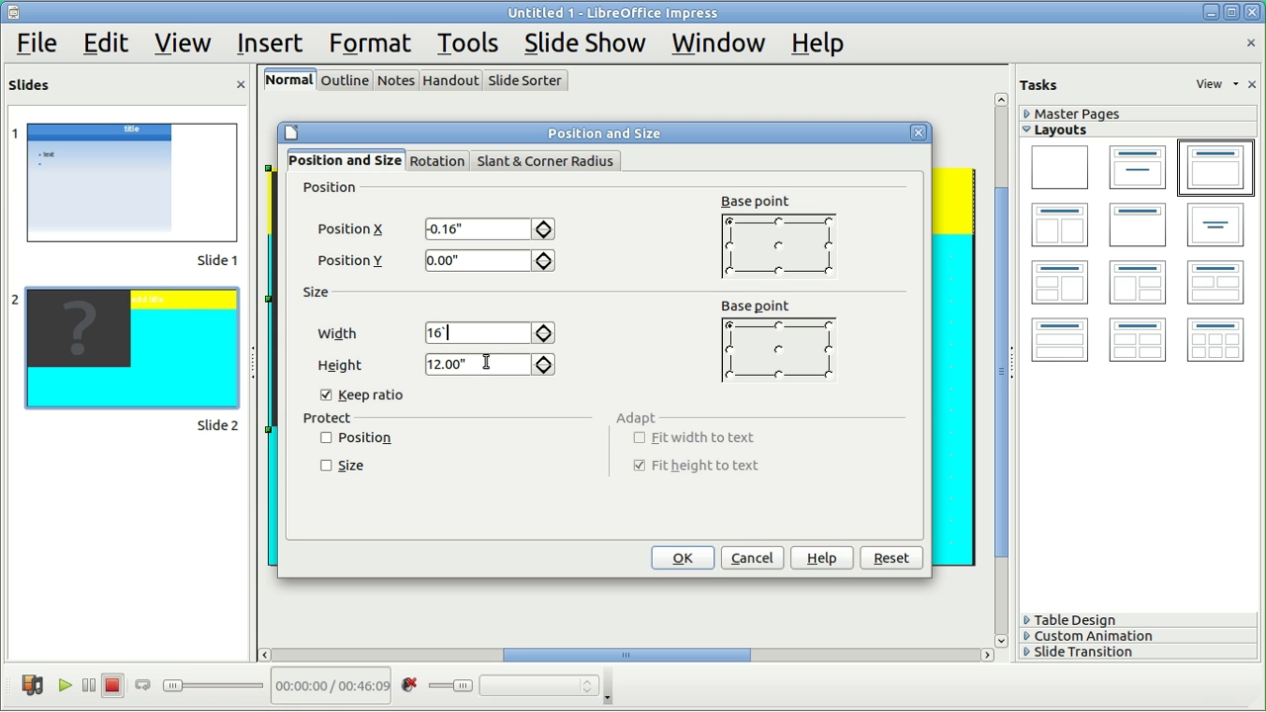
pyautogui.click(474, 366)
pyautogui.press('BackSpace')
pyautogui.press('BackSpace')
pyautogui.press('BackSpace')
pyautogui.press('BackSpace')
pyautogui.press('BackSpace')
pyautogui.press('BackSpace')
pyautogui.write('9')
pyautogui.click(674, 555)
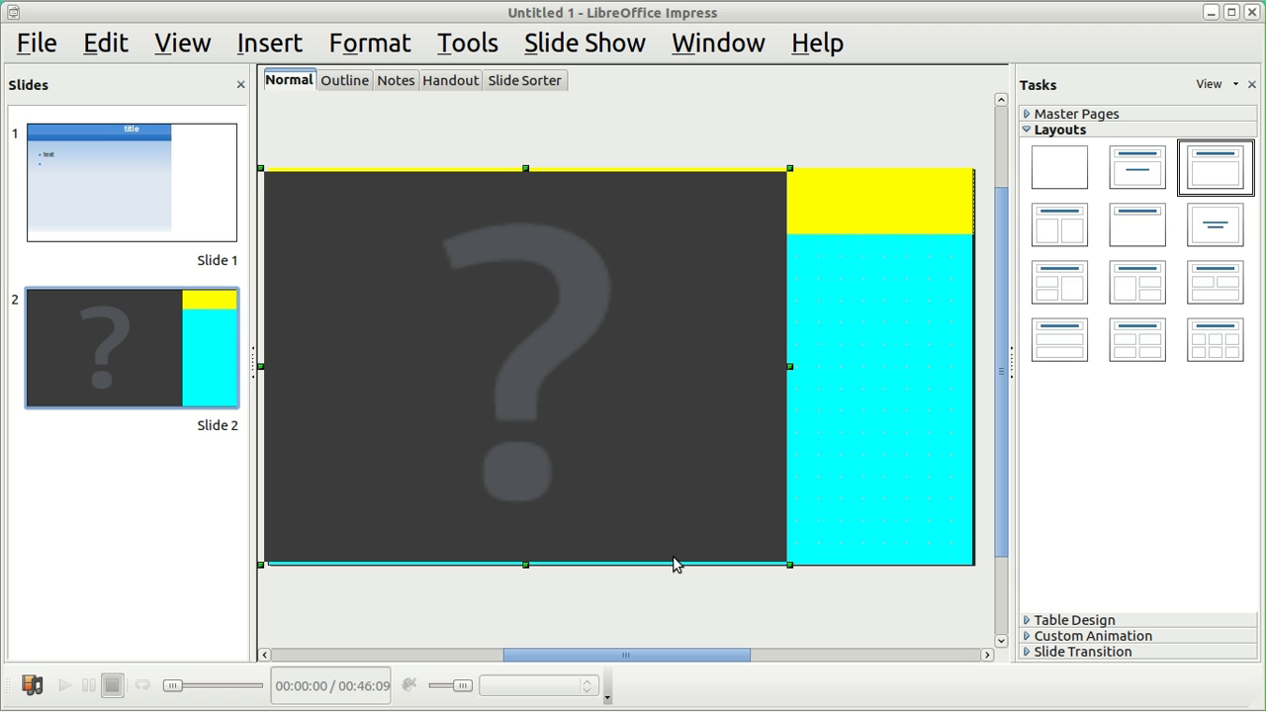
# Step: Play the slide show through to the movie on slide 2, exit it, and minimise the presentation window
pyautogui.press('F5')
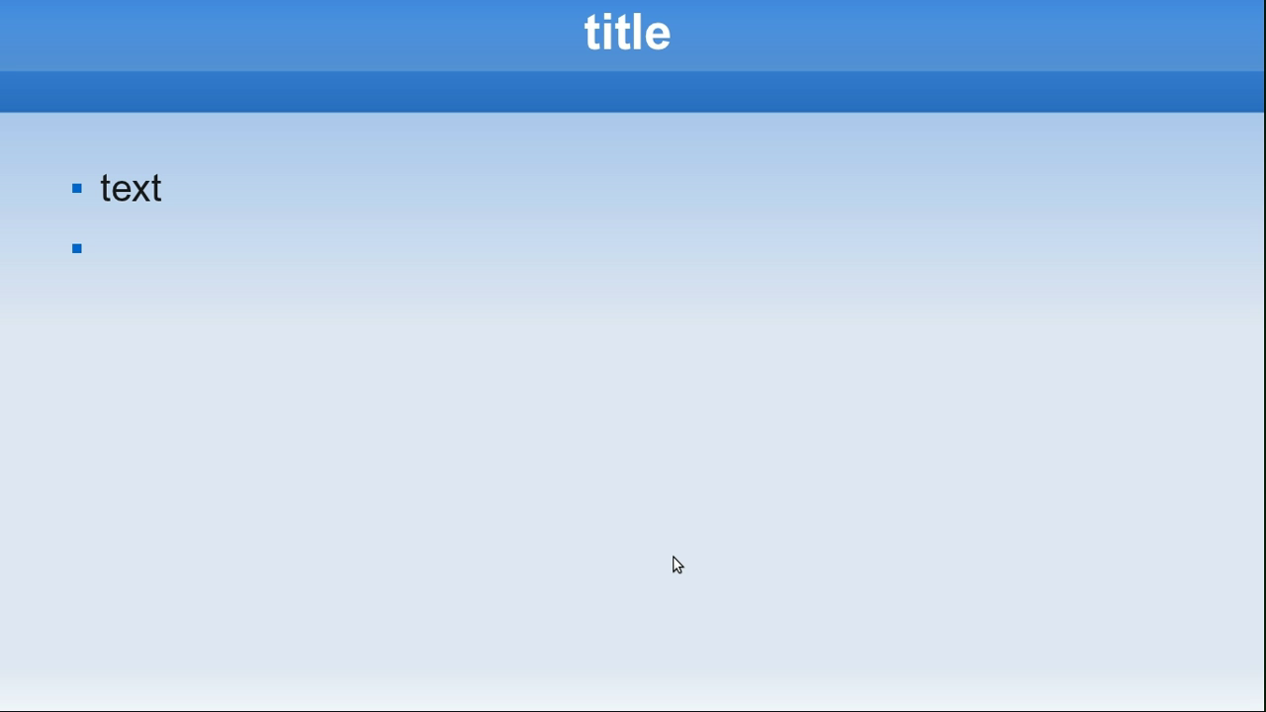
pyautogui.click(672, 555)
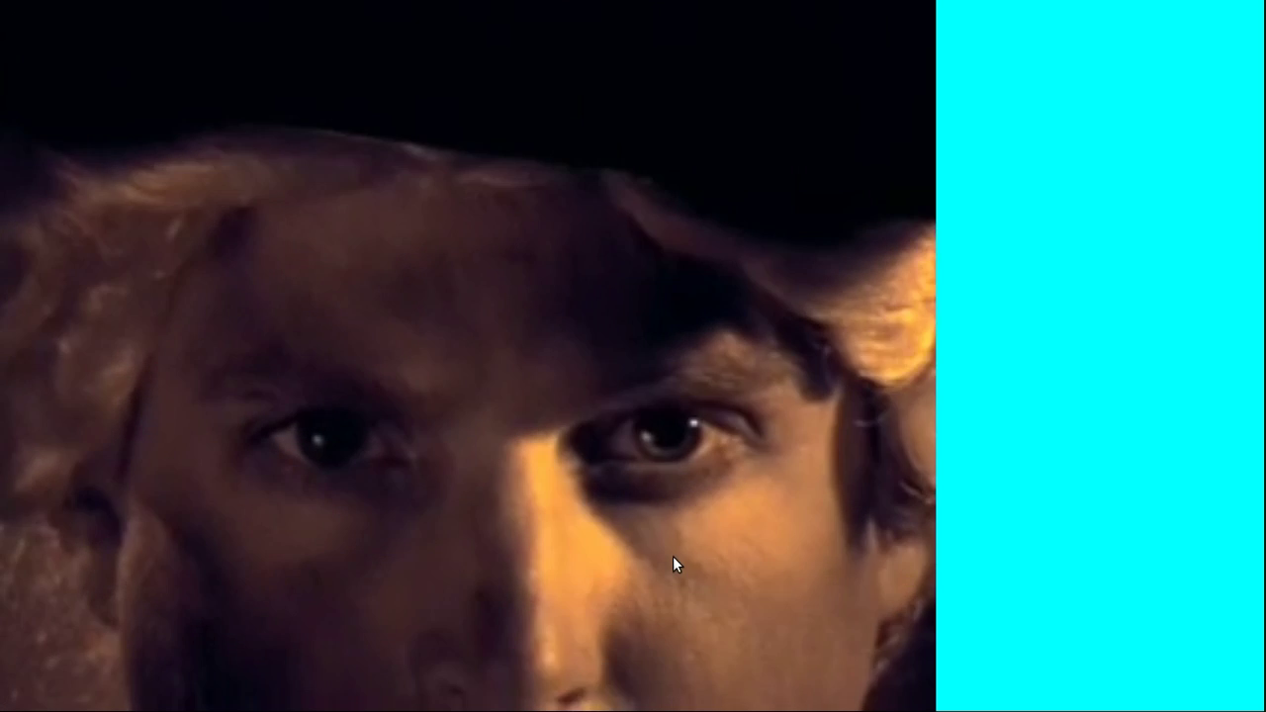
pyautogui.press('Escape')
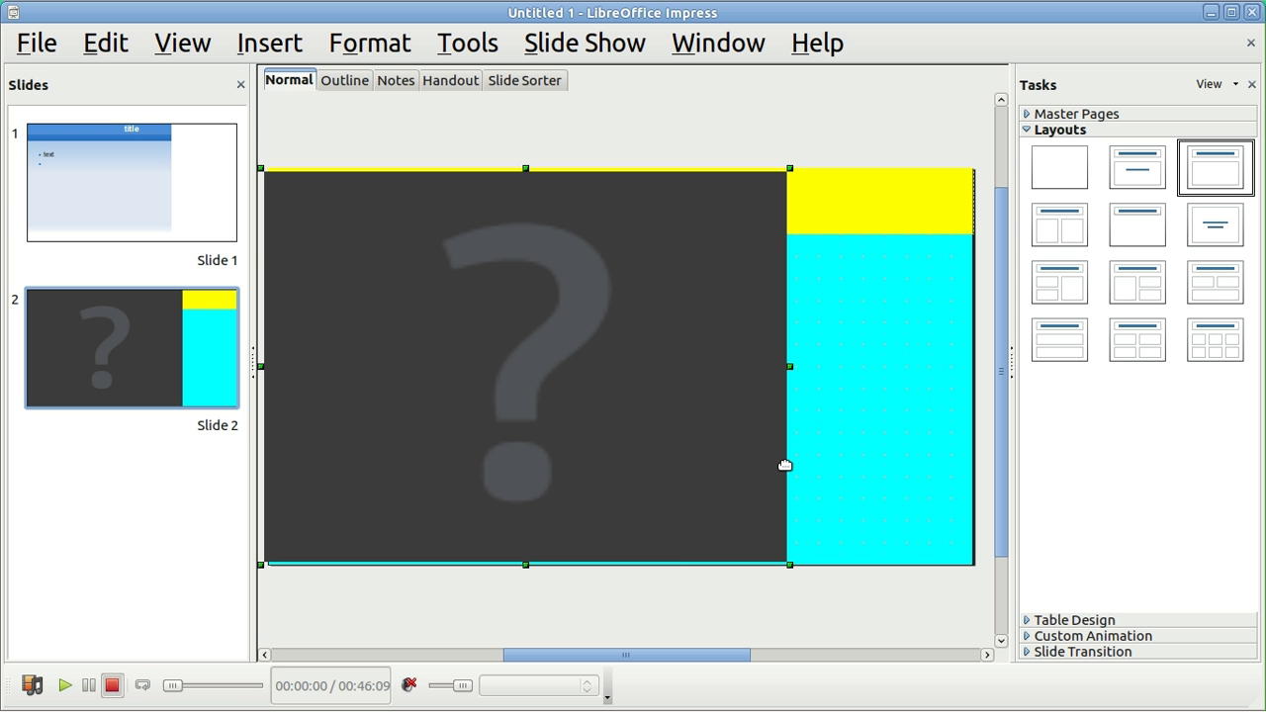
pyautogui.click(1209, 13)
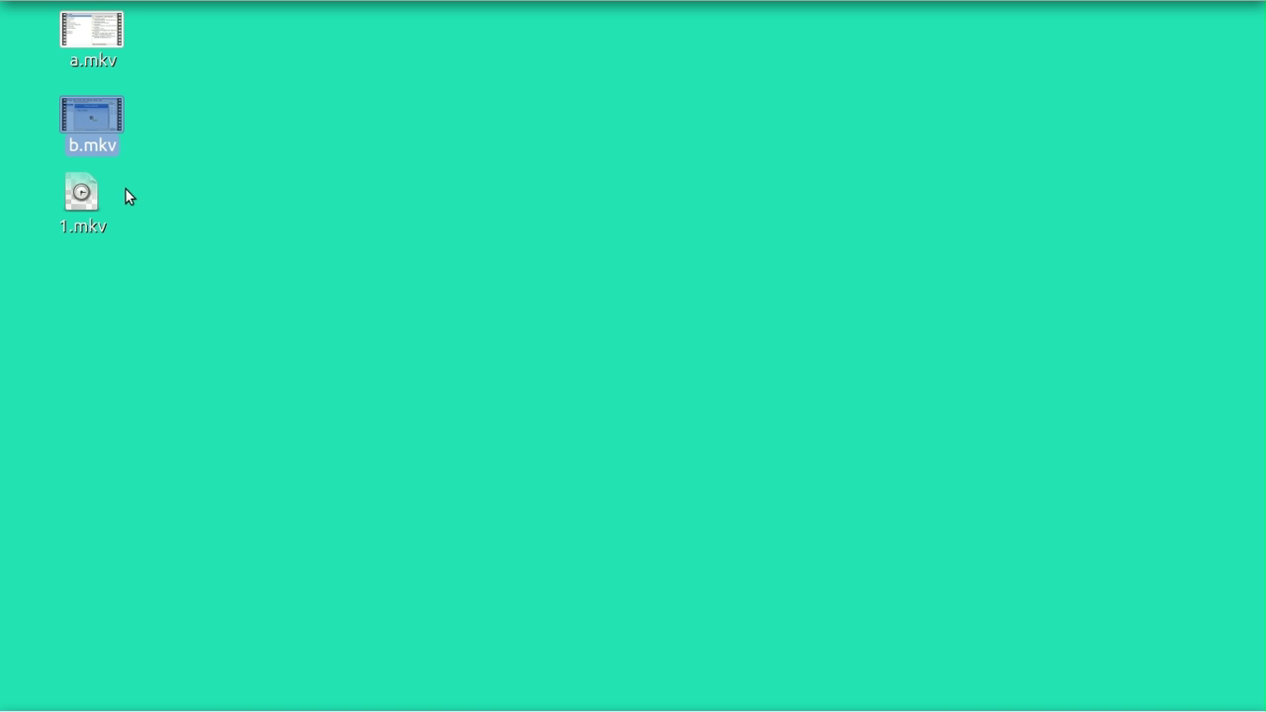
# Step: Return to the Impress presentation and insert a new slide after slide 2
pyautogui.moveTo(148, 708)
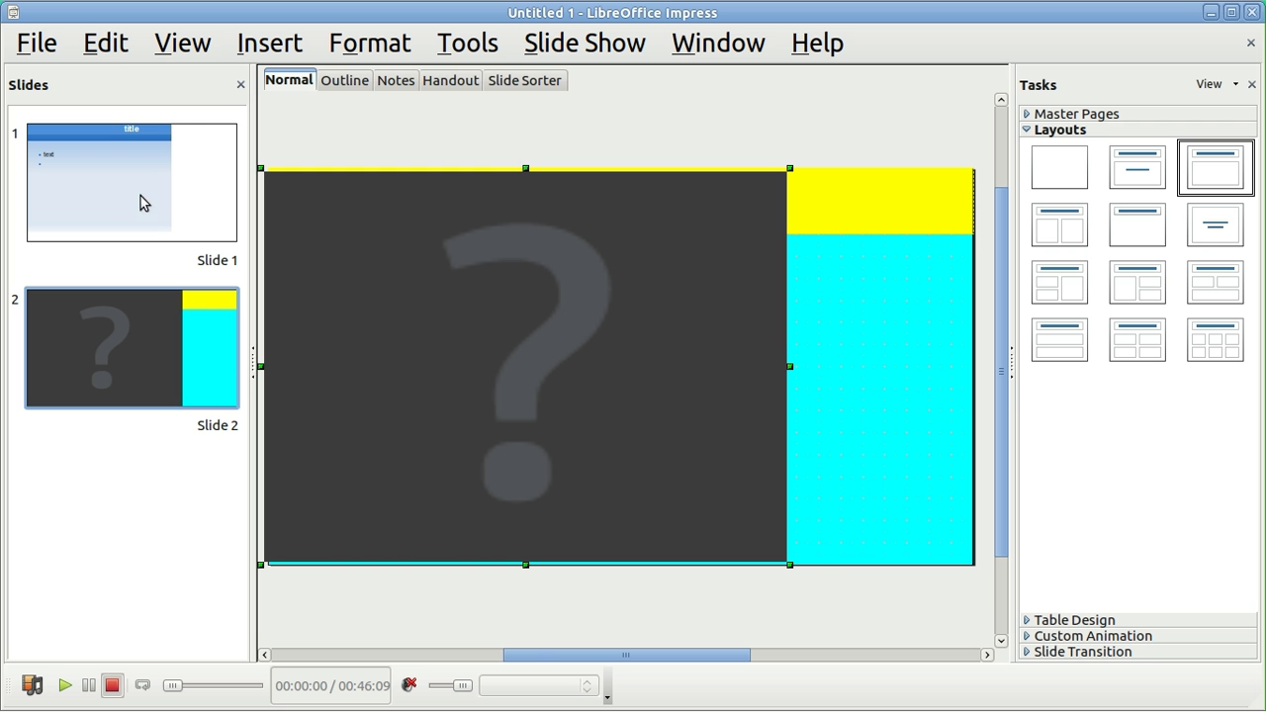
pyautogui.click(142, 342)
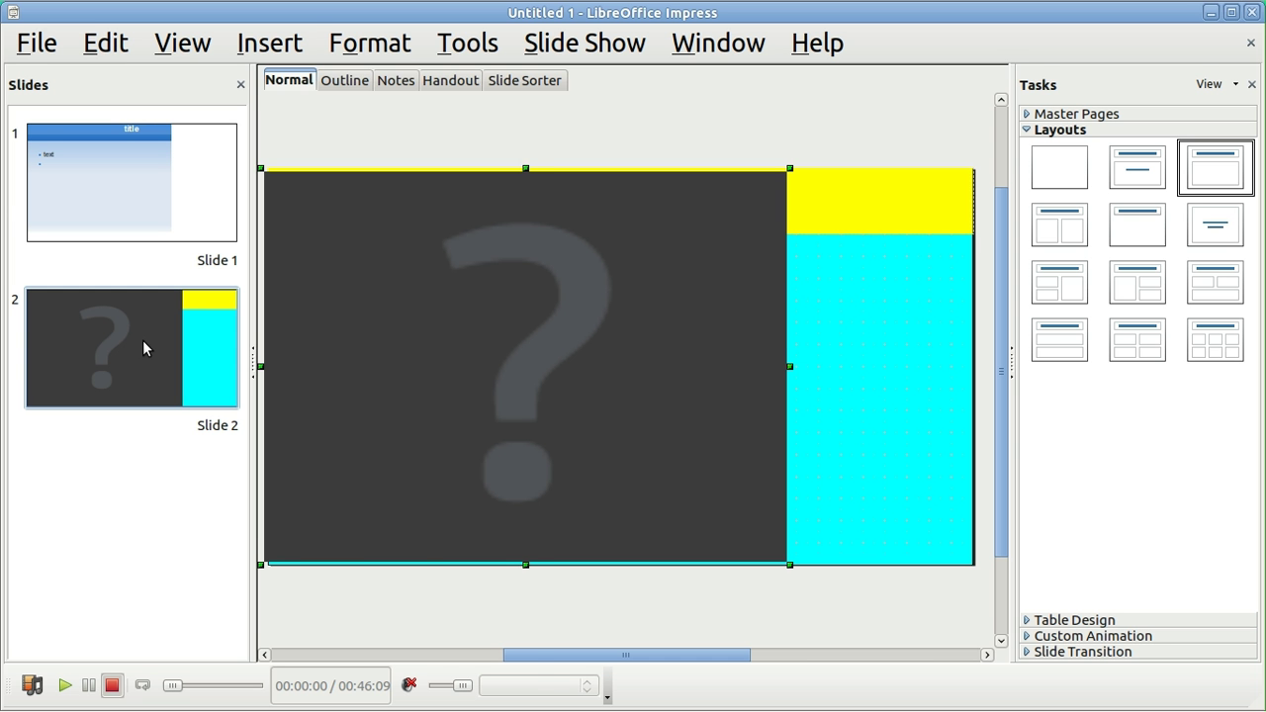
pyautogui.click(273, 45)
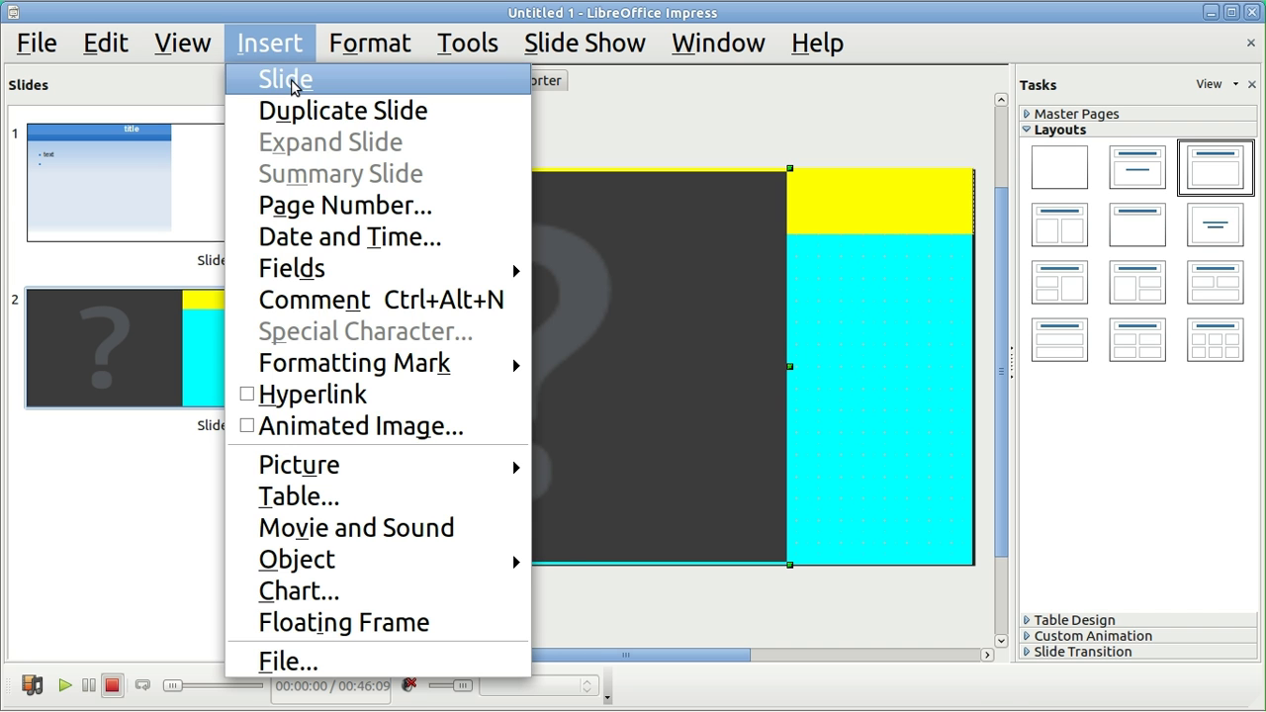
pyautogui.click(293, 85)
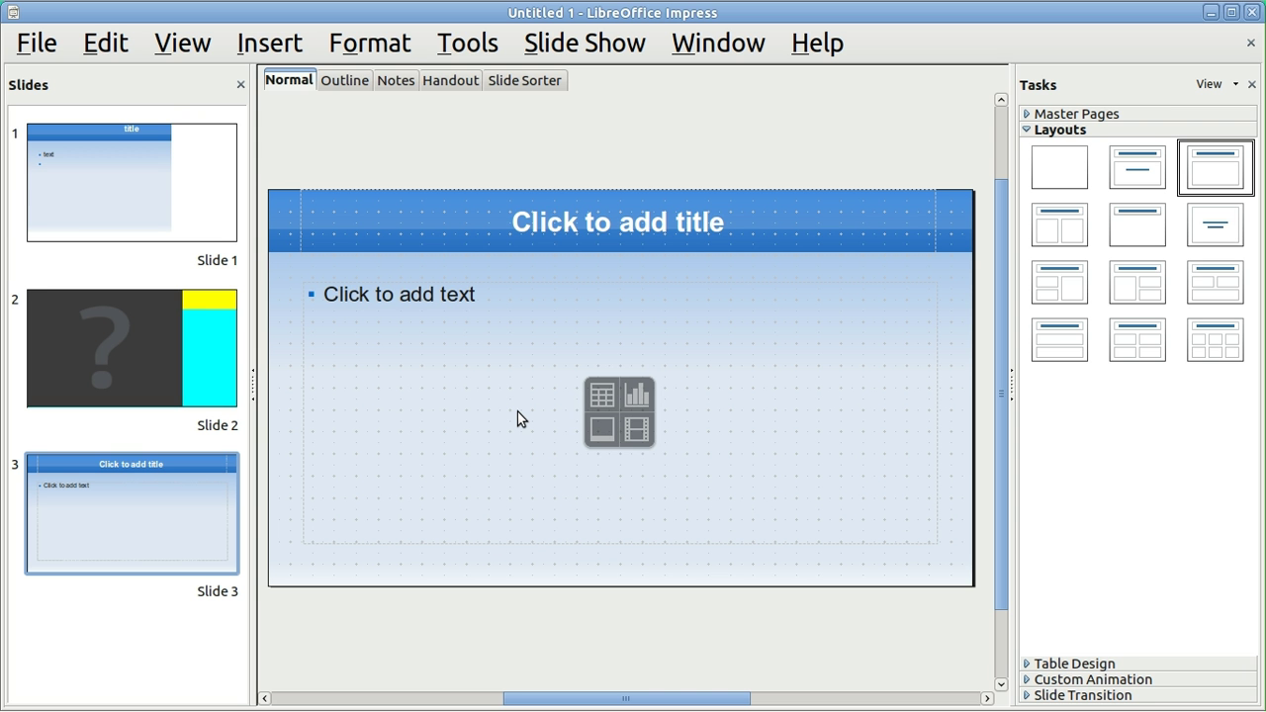
# Step: Insert the picture 100_0515.JPG from the PICTURES folder 7906 austin trip on slide 3 and check its position and size settings
pyautogui.click(600, 428)
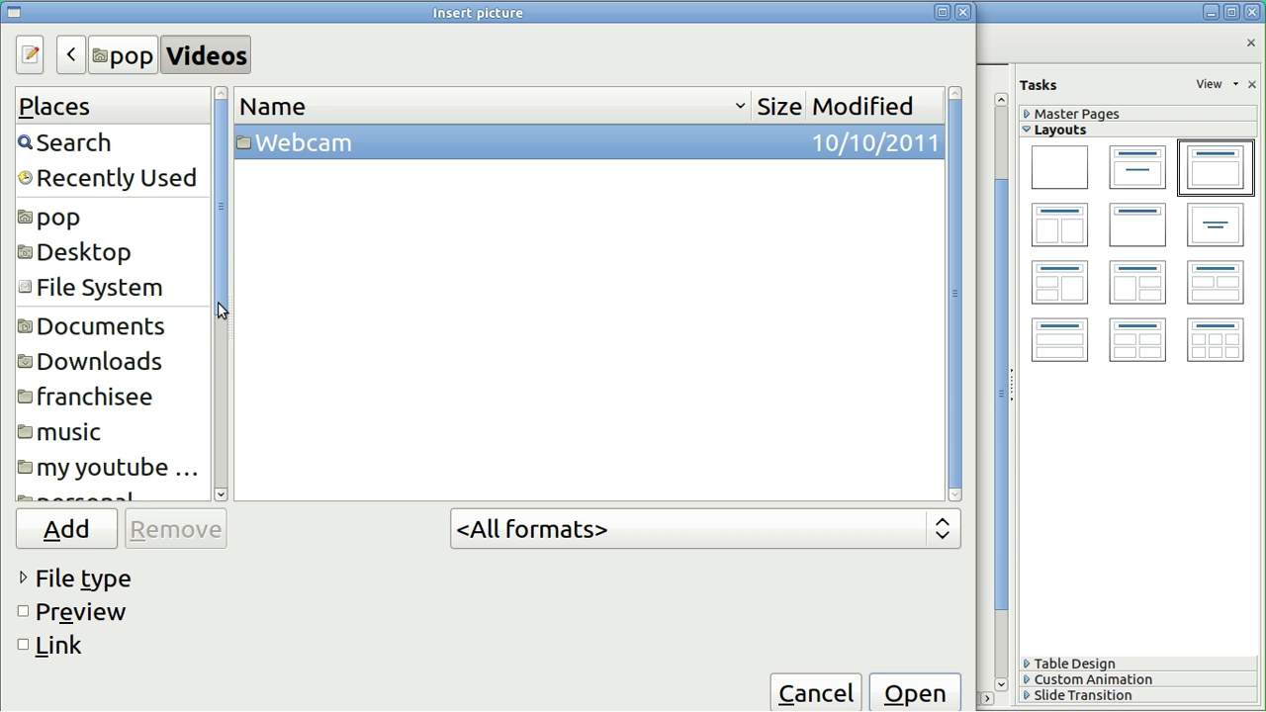
pyautogui.moveTo(218, 301); pyautogui.dragTo(194, 406)
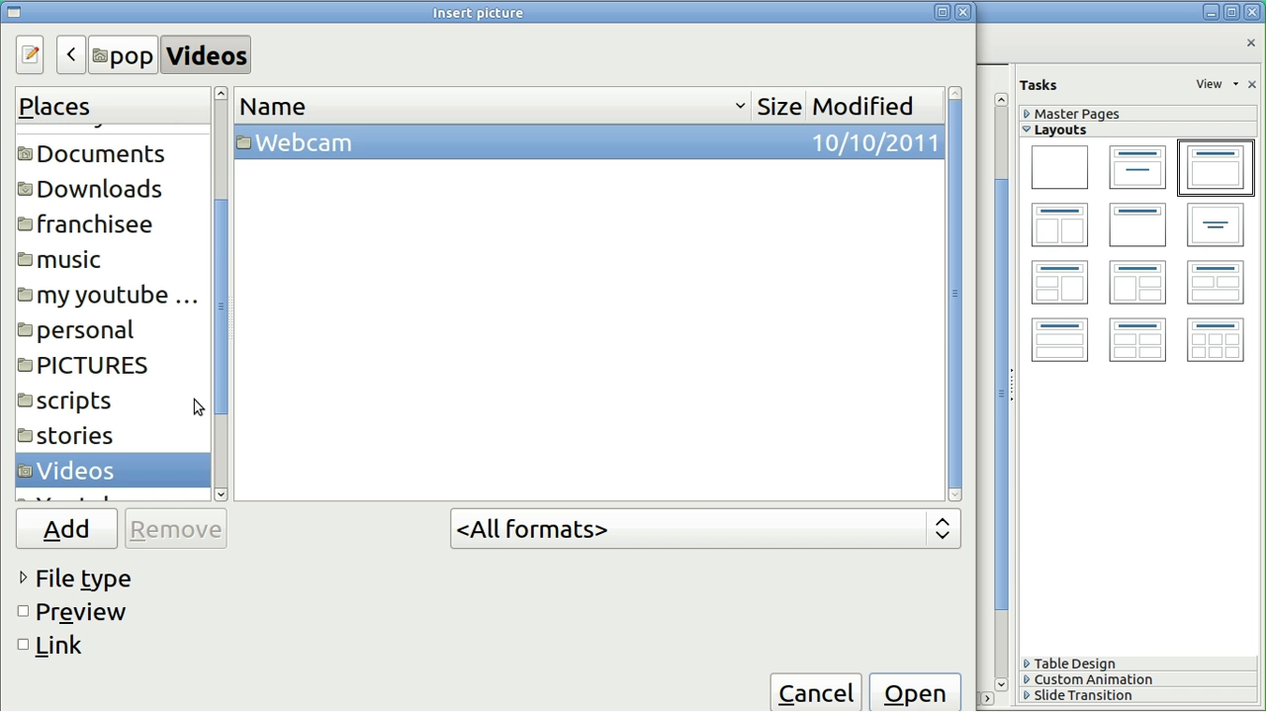
pyautogui.click(124, 367)
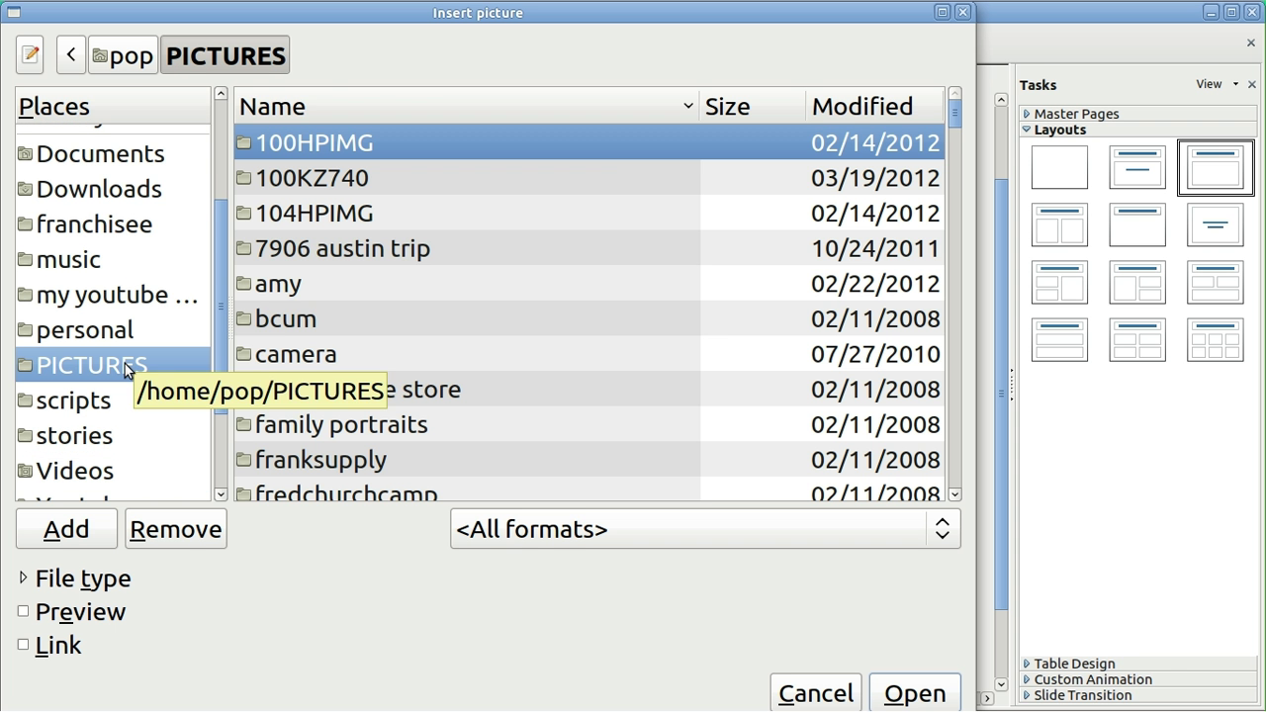
pyautogui.doubleClick(297, 249)
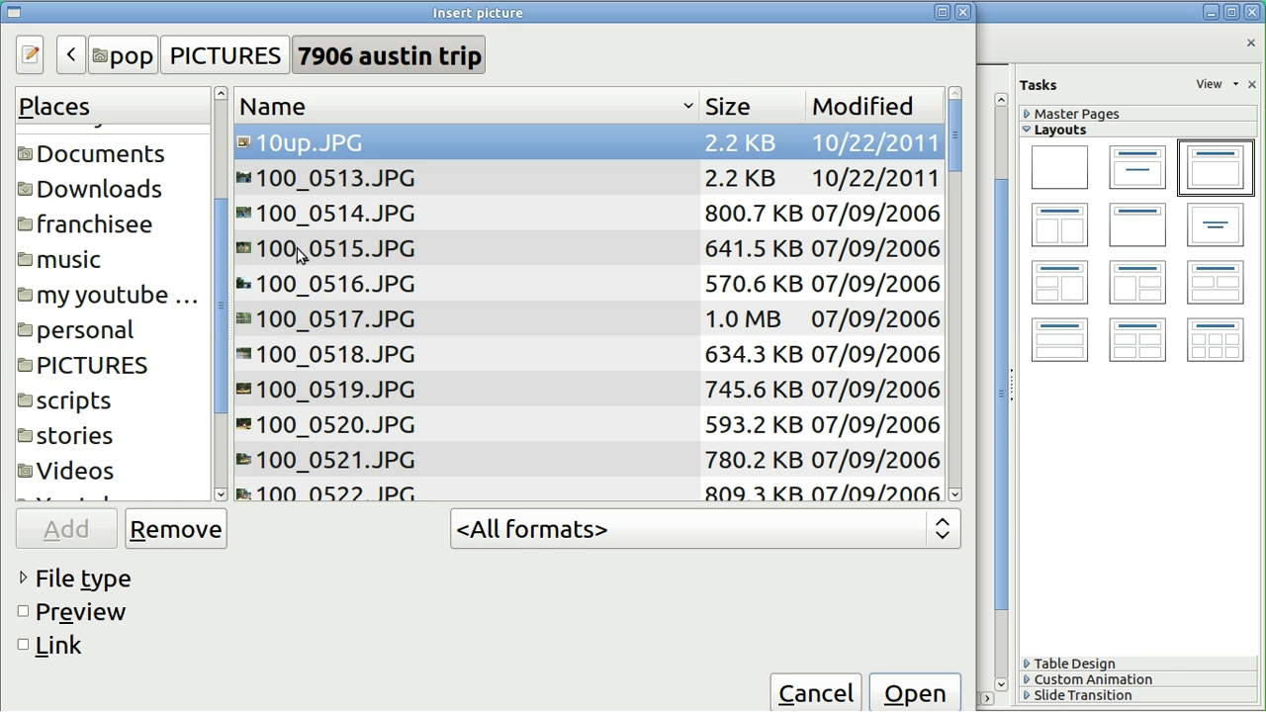
pyautogui.click(296, 249)
pyautogui.doubleClick(297, 249)
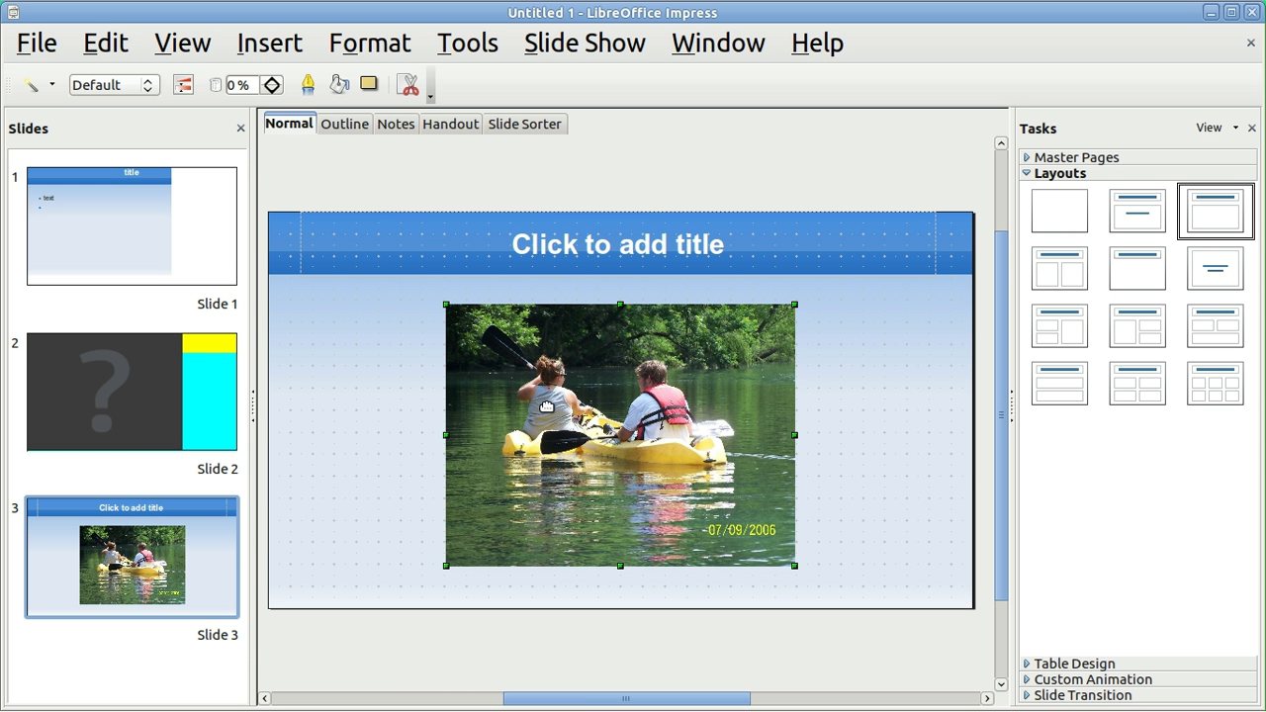
pyautogui.press('F4')
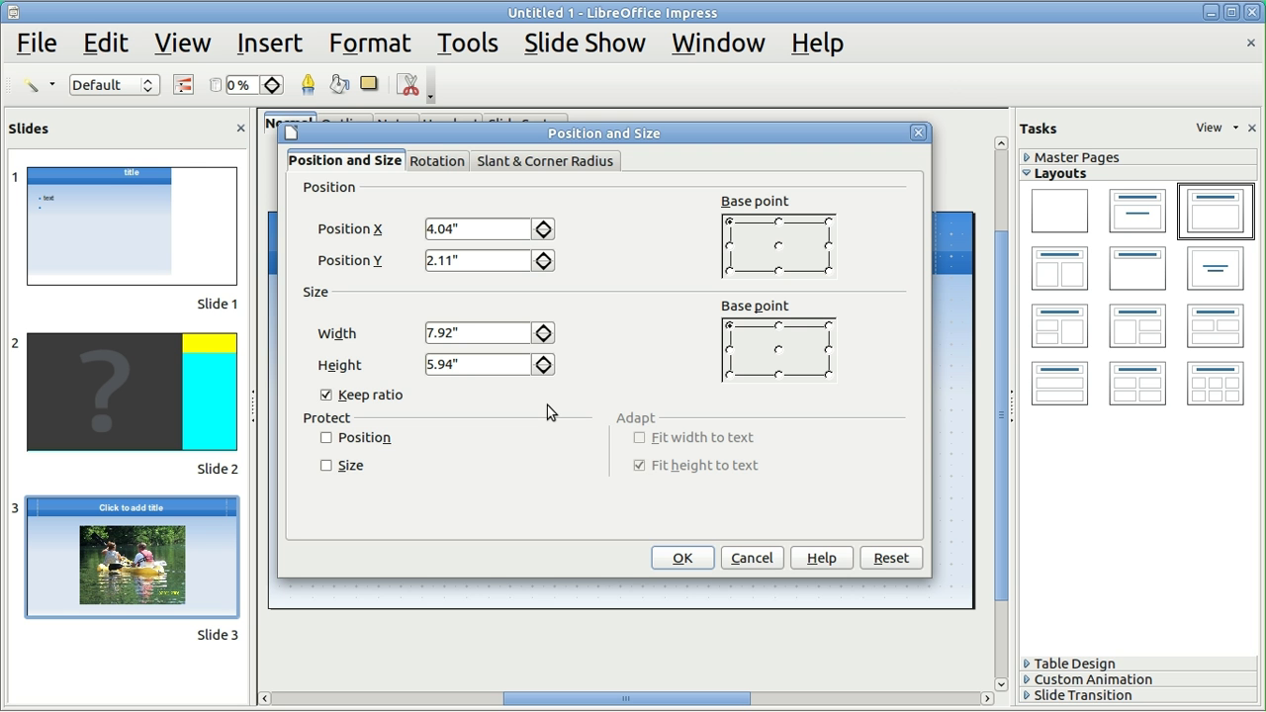
pyautogui.press('Escape')
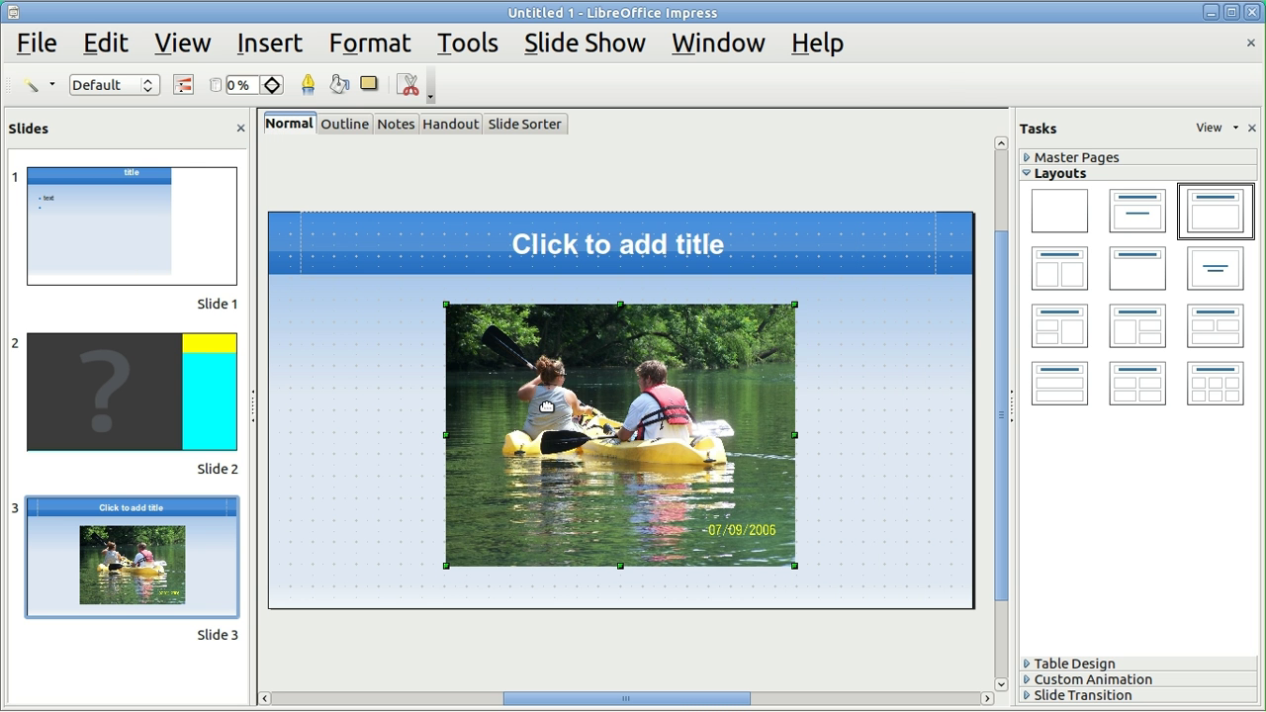
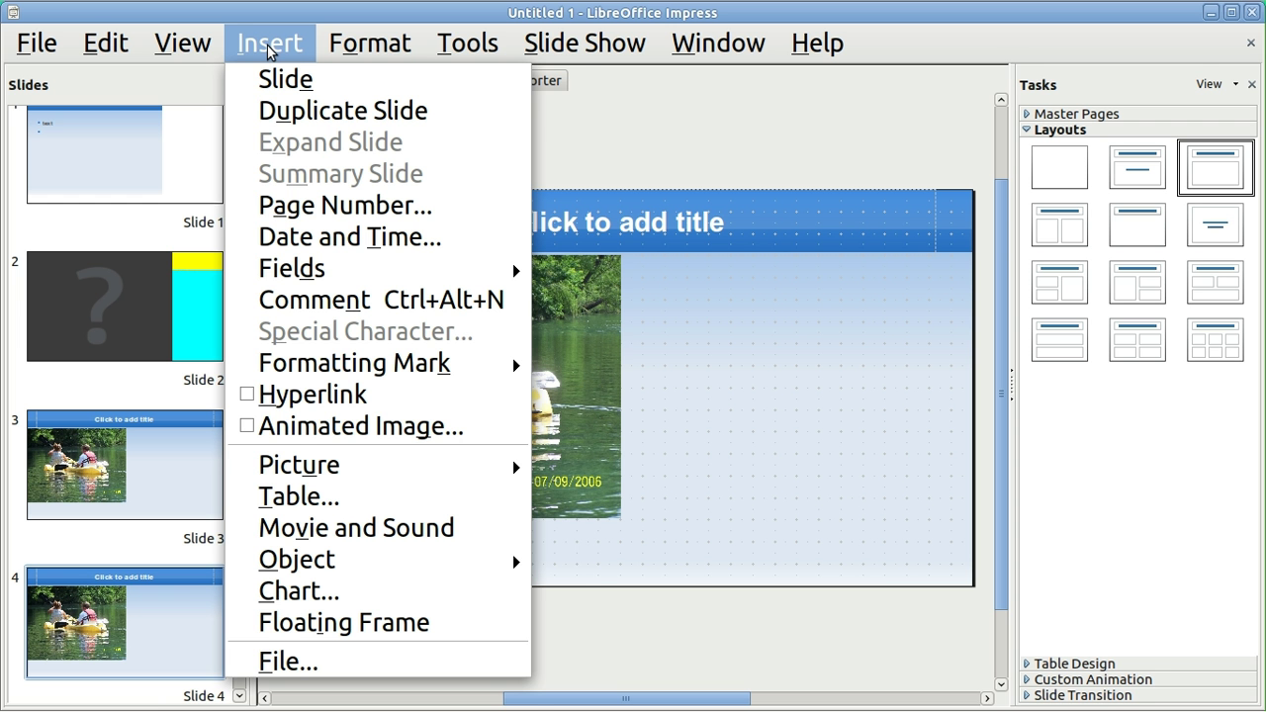
# Step: Include a fixed date and time field, the footer text "slideshow" and the slide number on all slides
pyautogui.moveTo(202, 50)
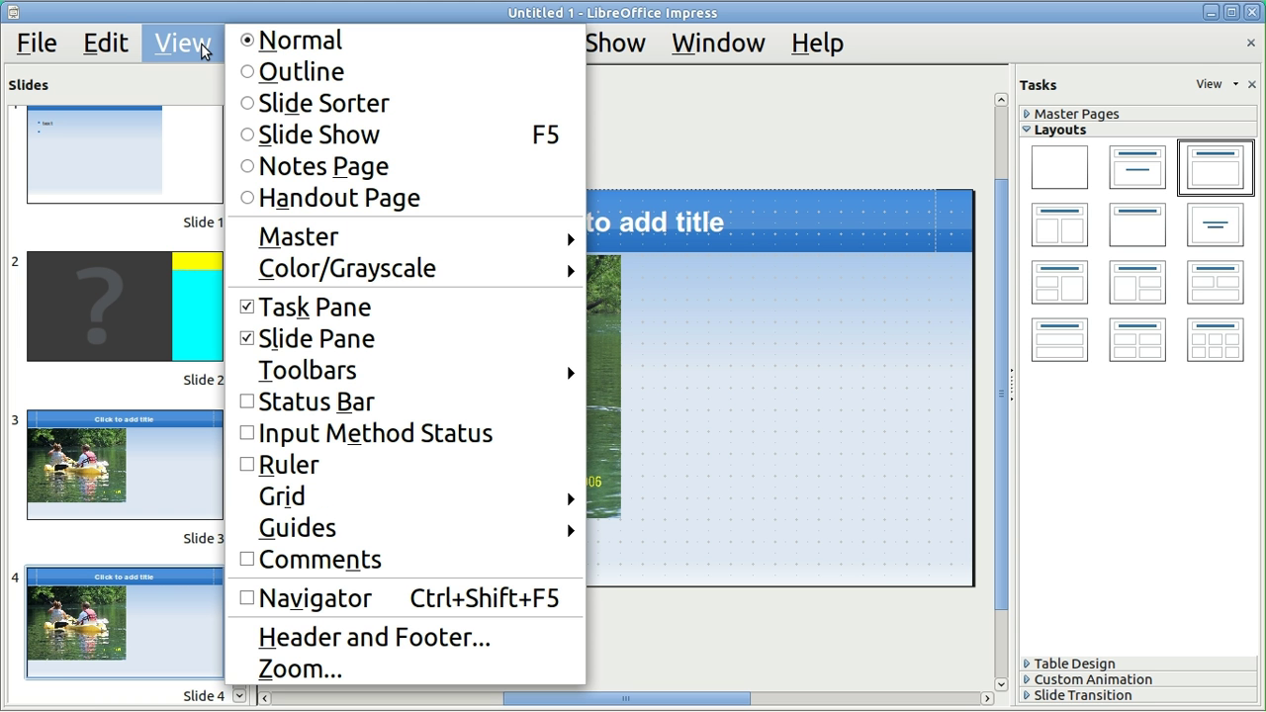
pyautogui.click(381, 640)
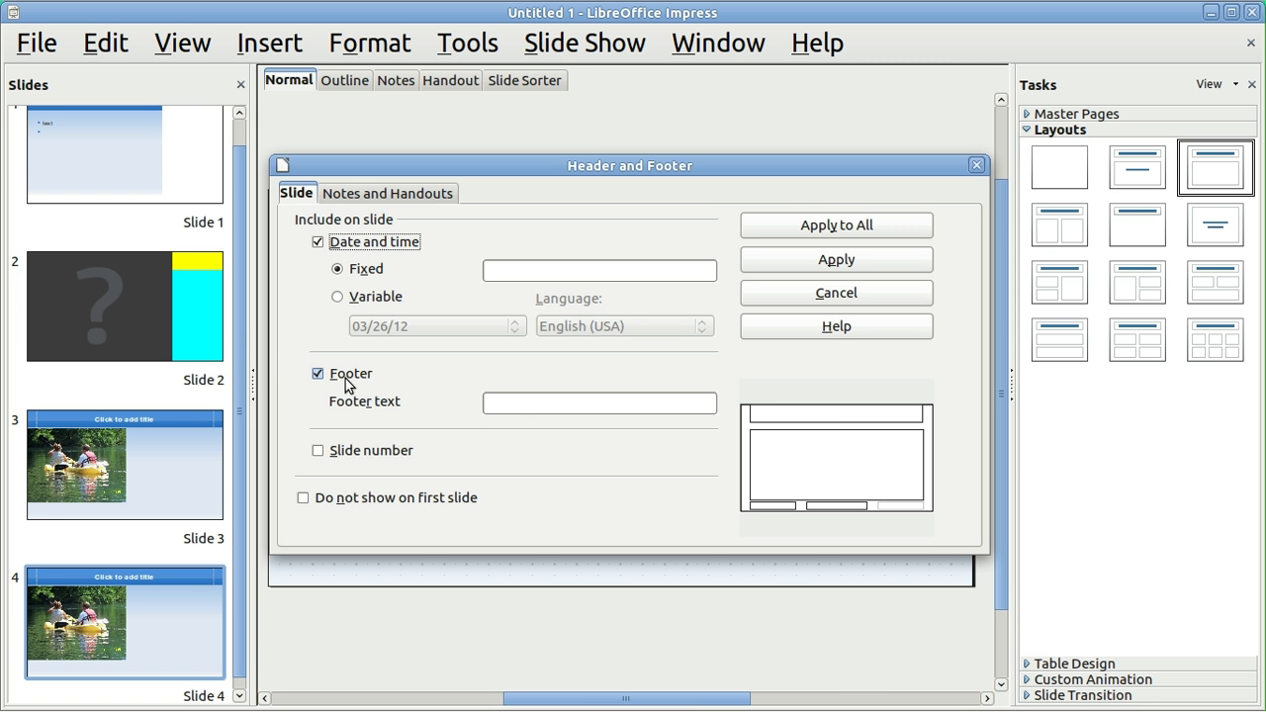
pyautogui.click(514, 402)
pyautogui.write('s')
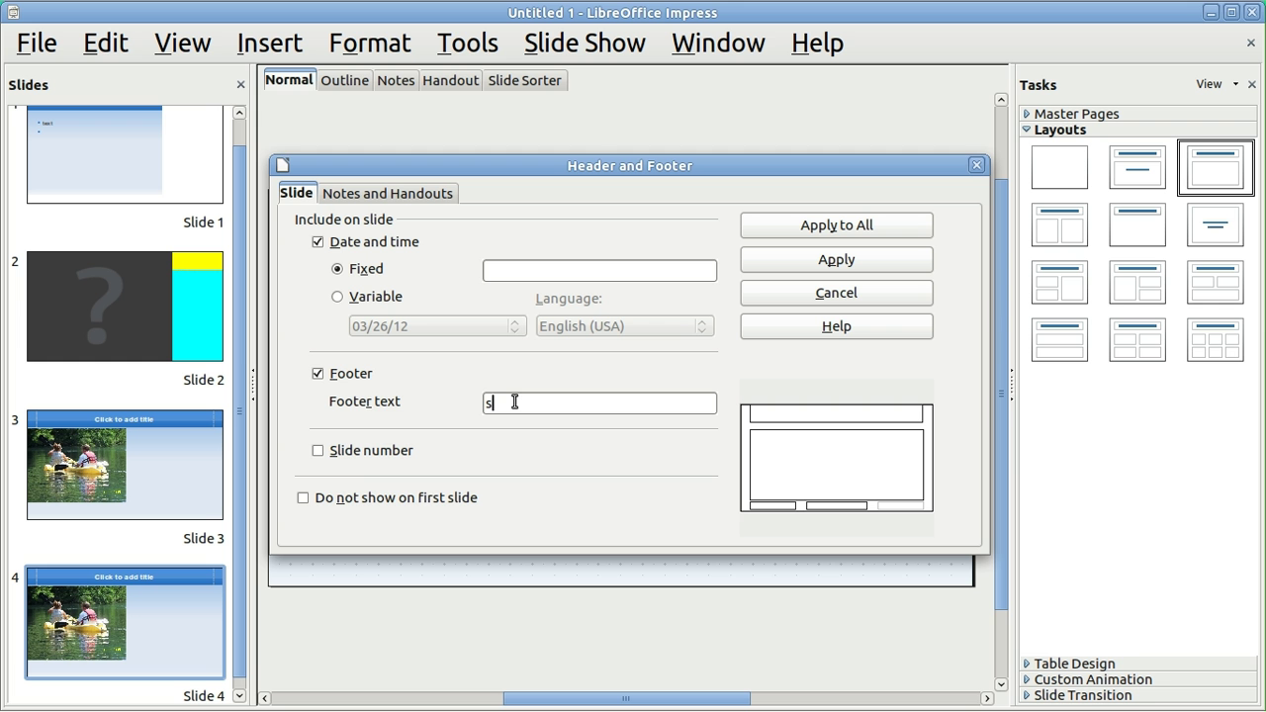
pyautogui.write('lideshow')
pyautogui.click(318, 451)
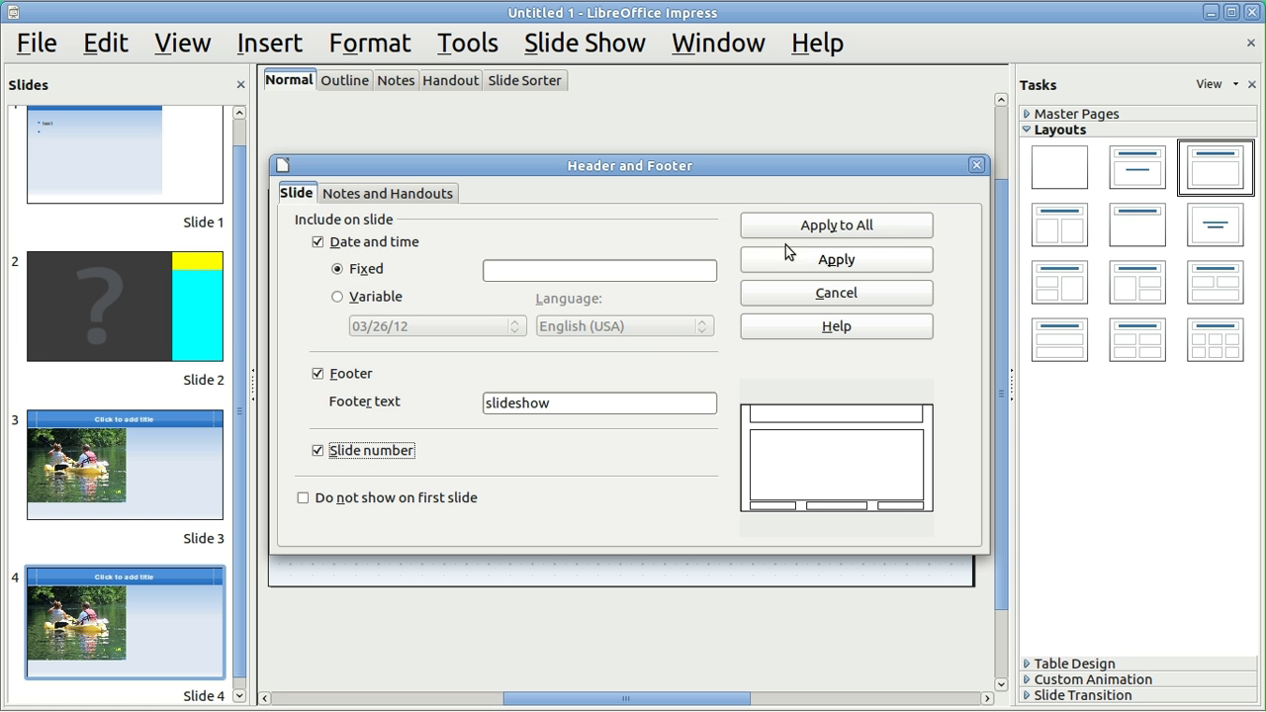
pyautogui.click(809, 227)
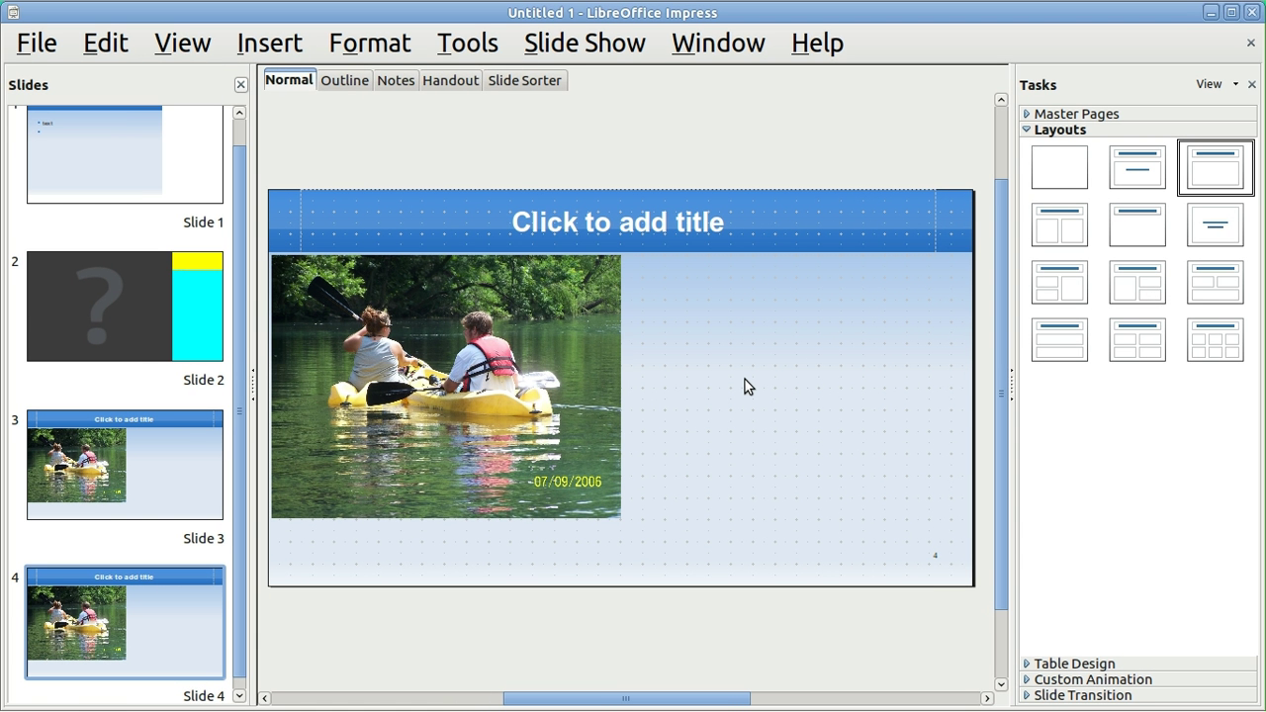
# Step: Play the slide show from slide 1 past slide 3 to check the footers and slide numbers, and exit it
pyautogui.press('F5')
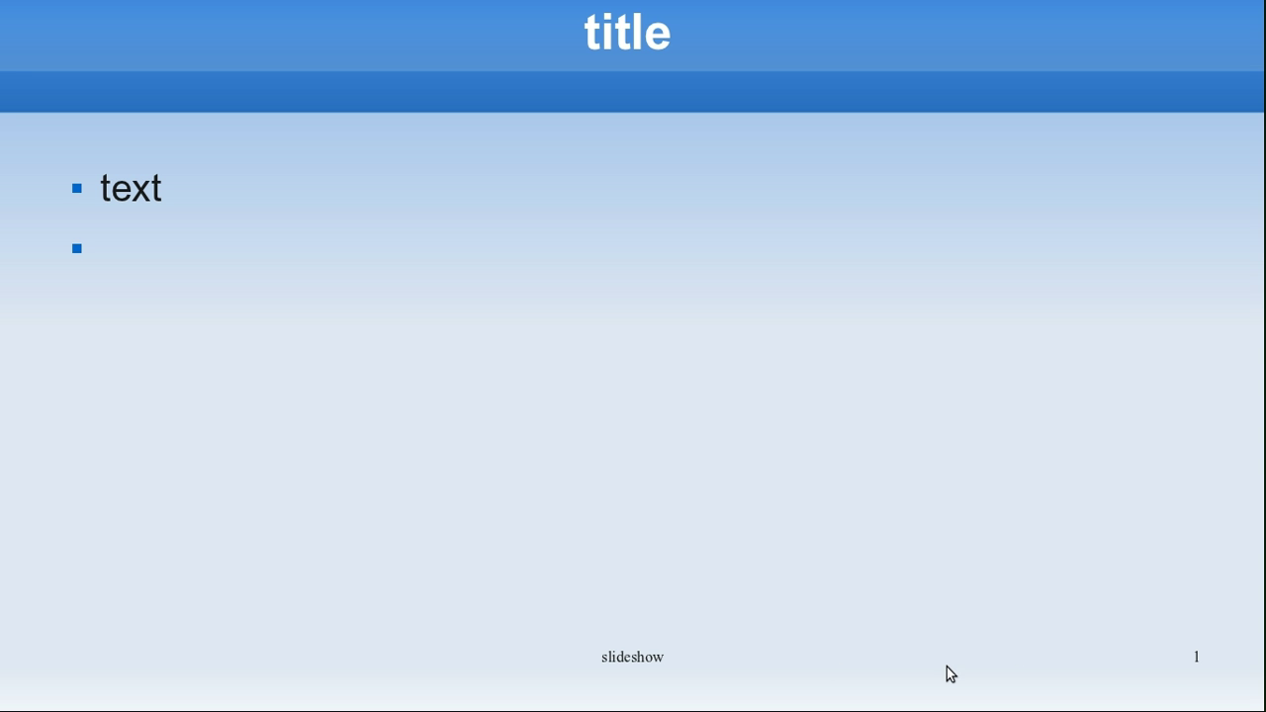
pyautogui.click(1145, 651)
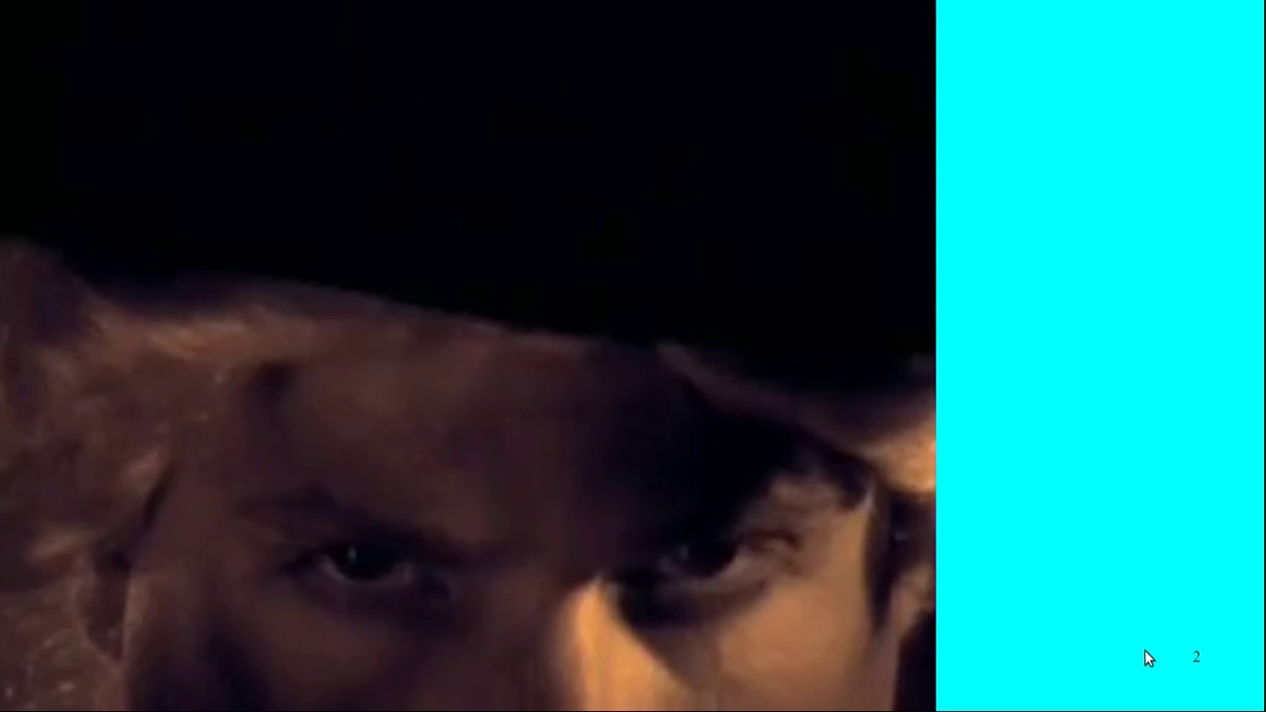
pyautogui.click(1145, 651)
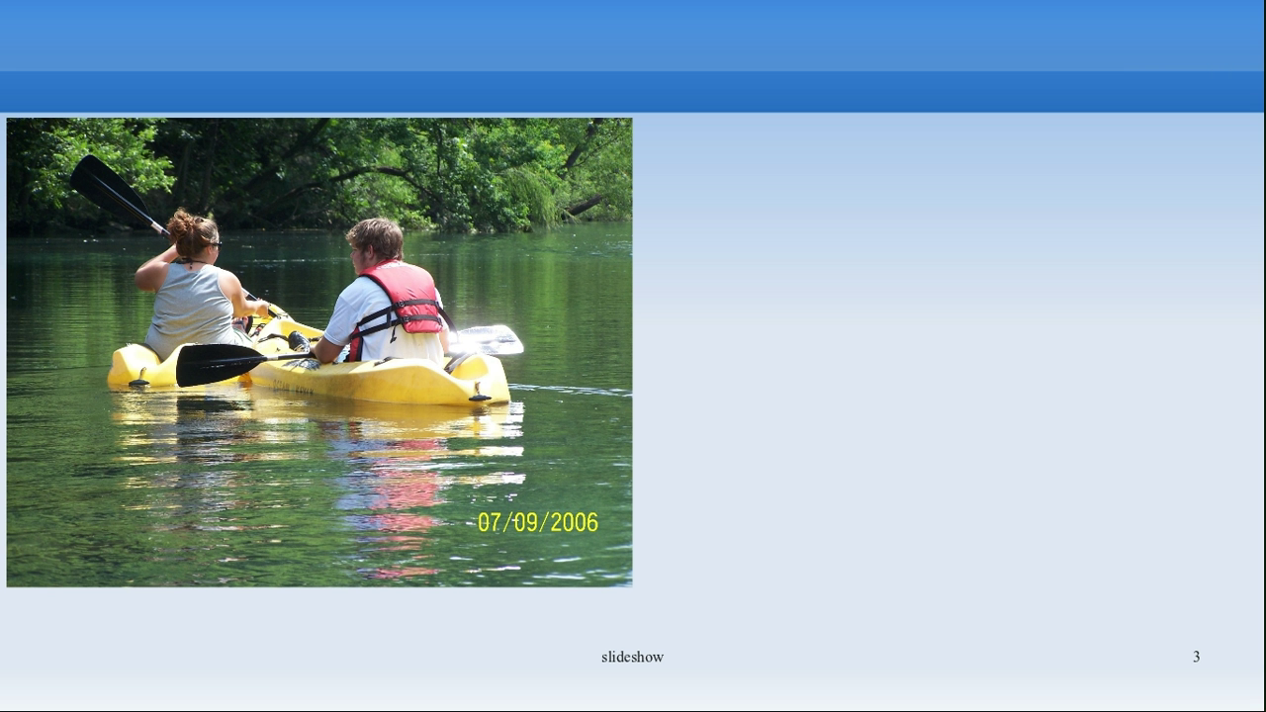
pyautogui.press('Right')
pyautogui.press('Escape')
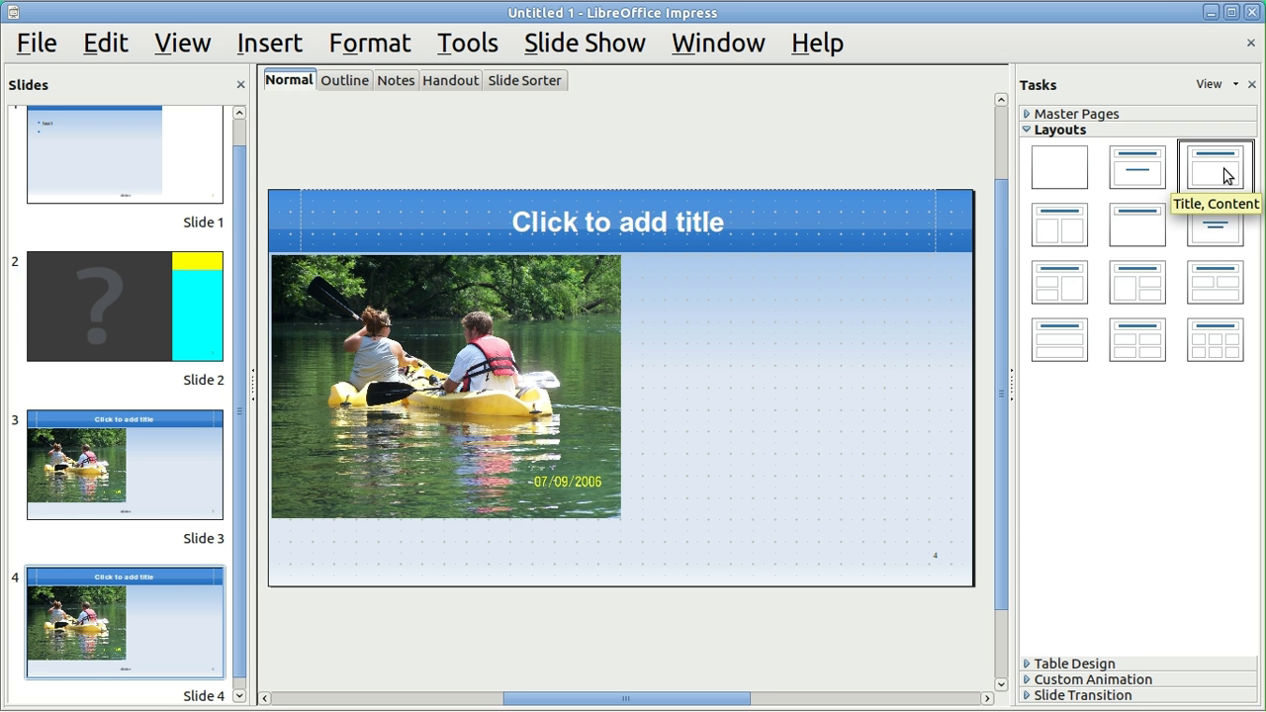
# Step: Give slide 4 the title with two side-by-side contents layout and insert Arabesque - 1.m4v from Videos, listing all files, beside the picture
pyautogui.click(1049, 245)
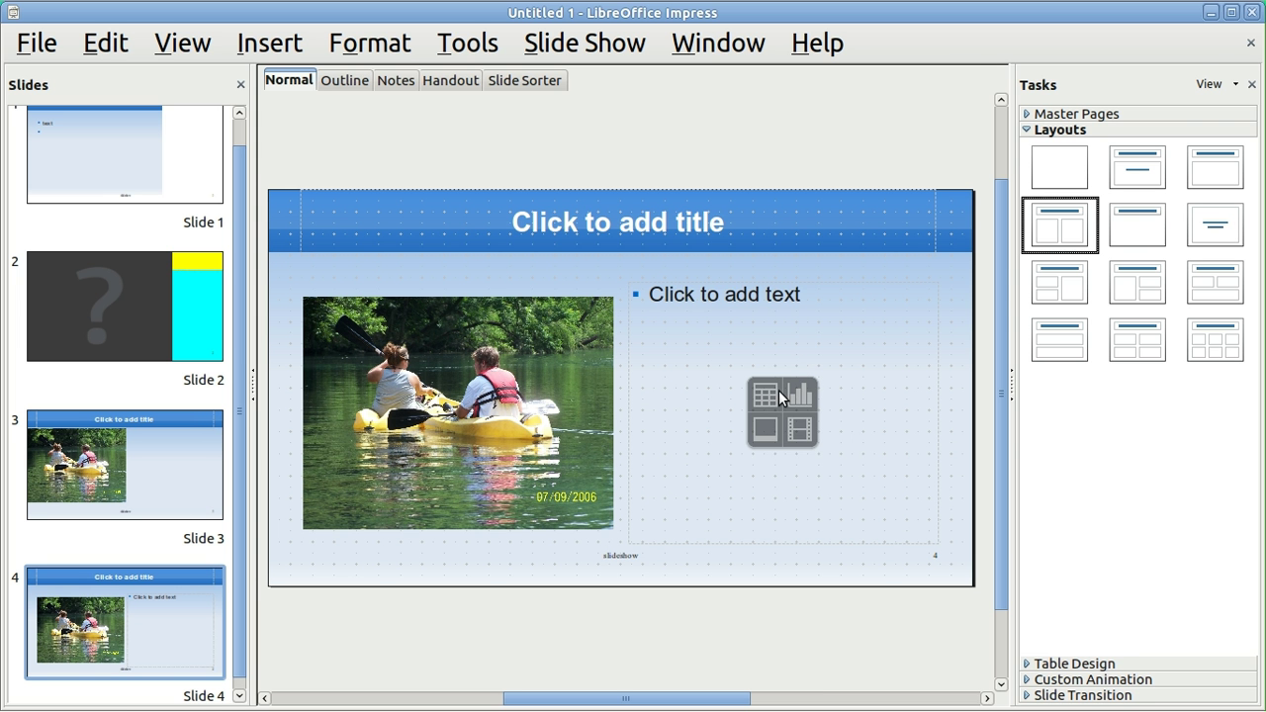
pyautogui.click(801, 426)
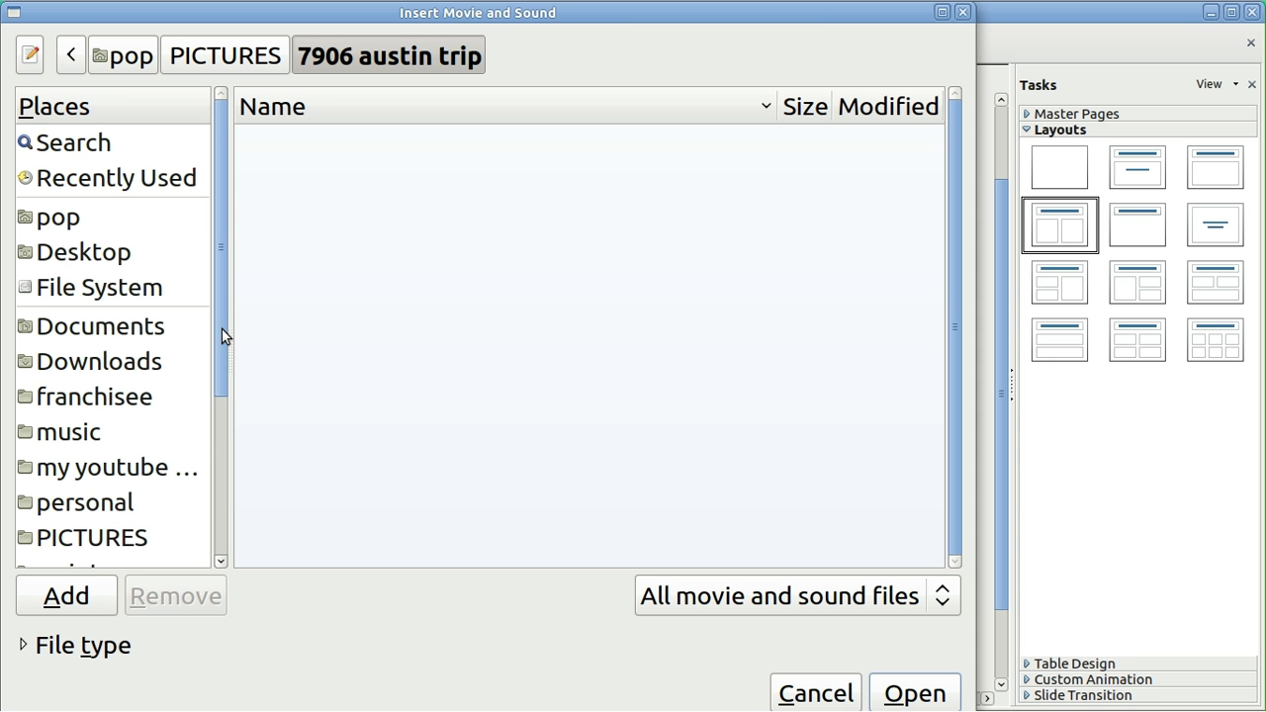
pyautogui.moveTo(223, 336); pyautogui.dragTo(194, 458)
pyautogui.click(91, 473)
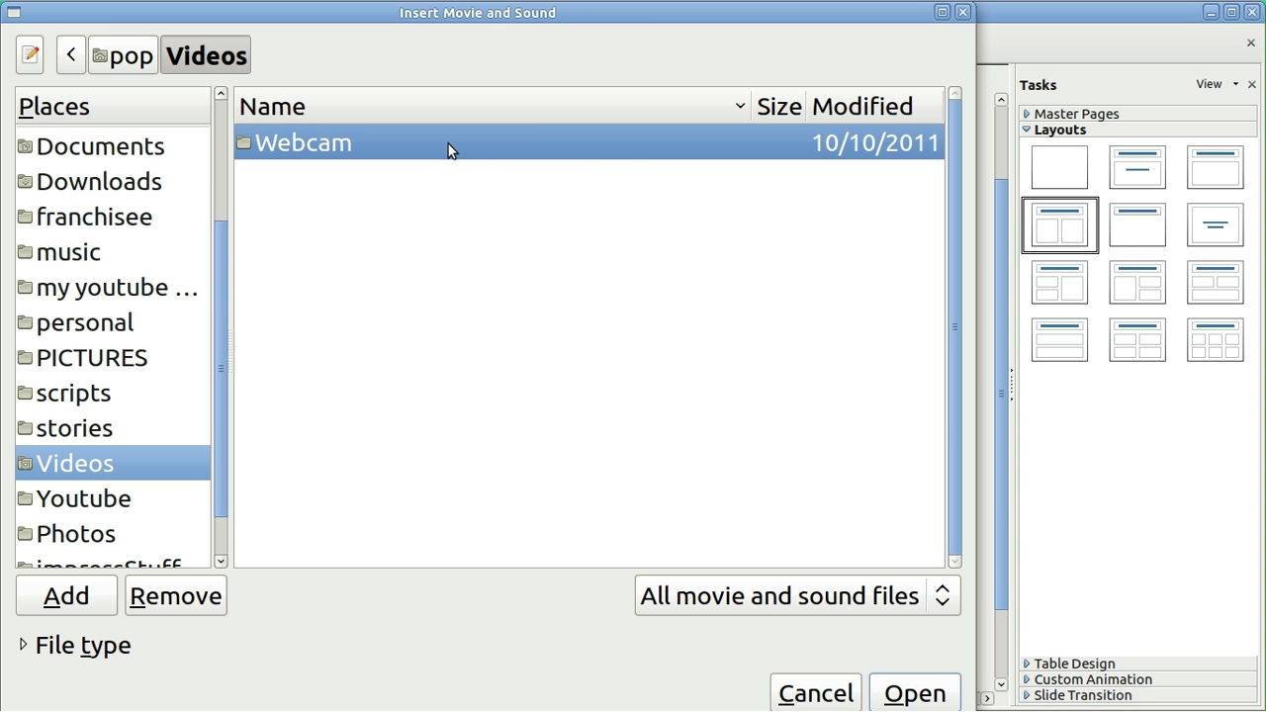
pyautogui.click(943, 598)
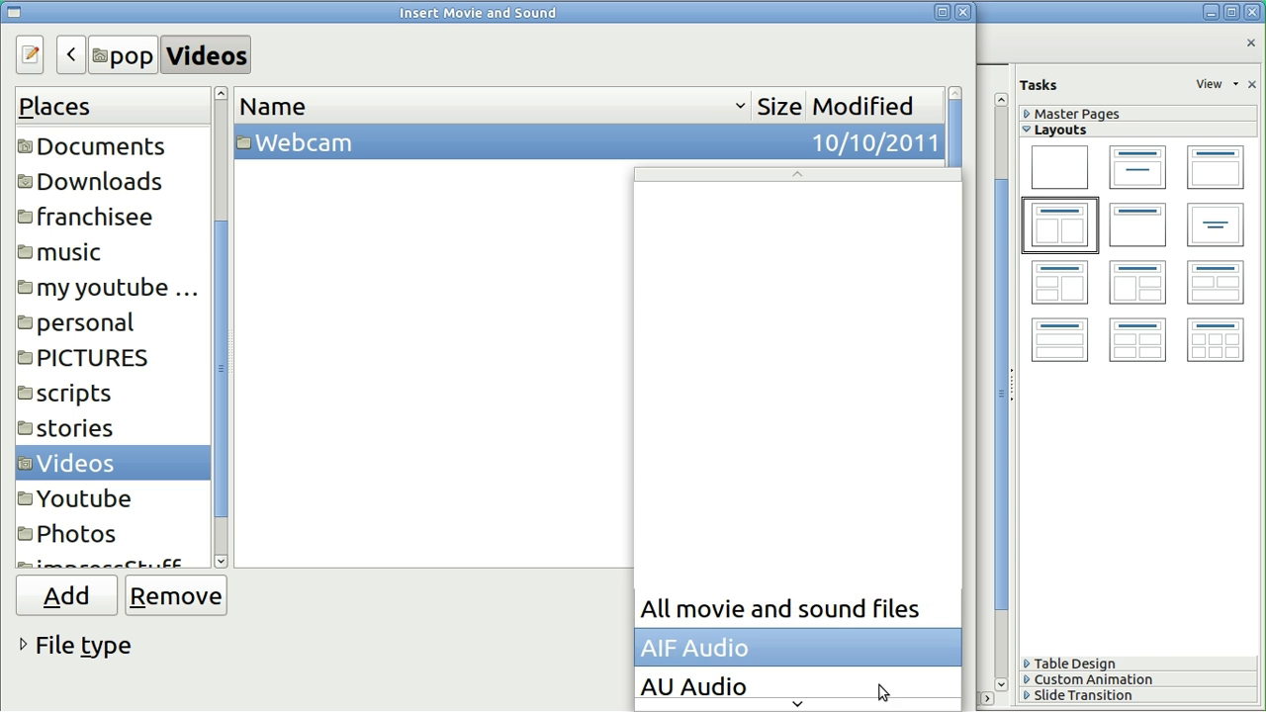
pyautogui.moveTo(875, 700)
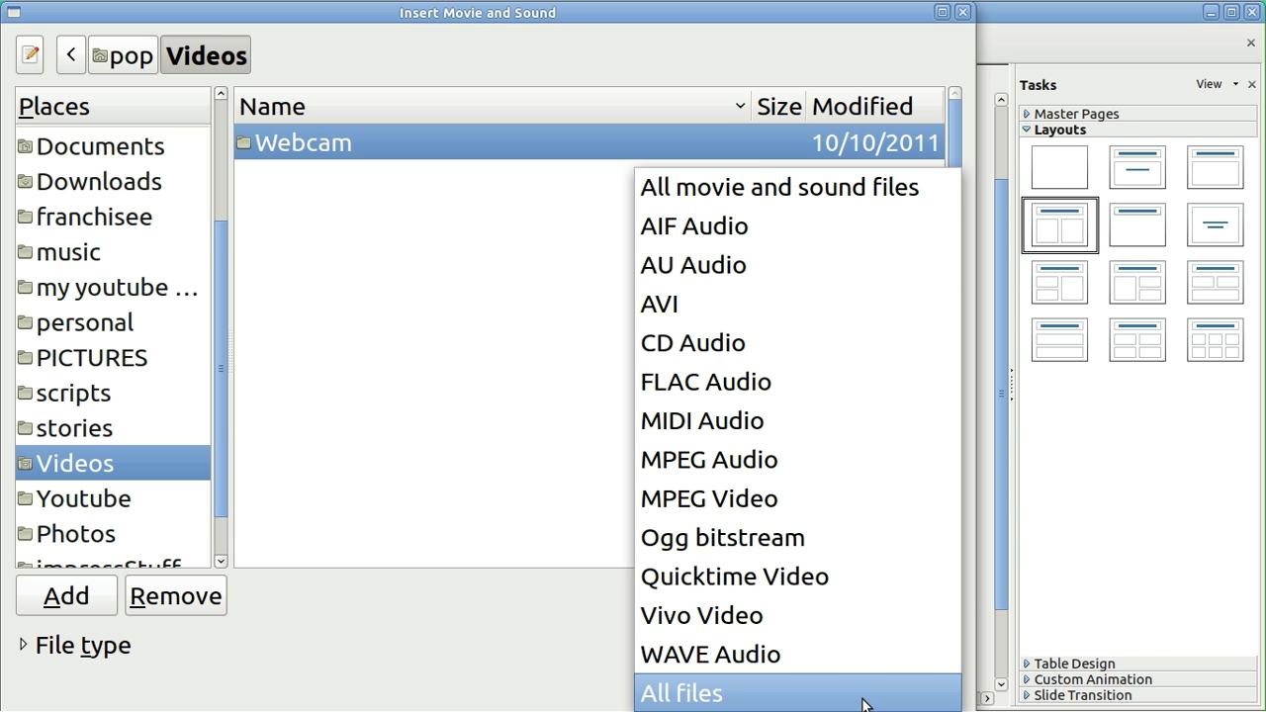
pyautogui.click(862, 704)
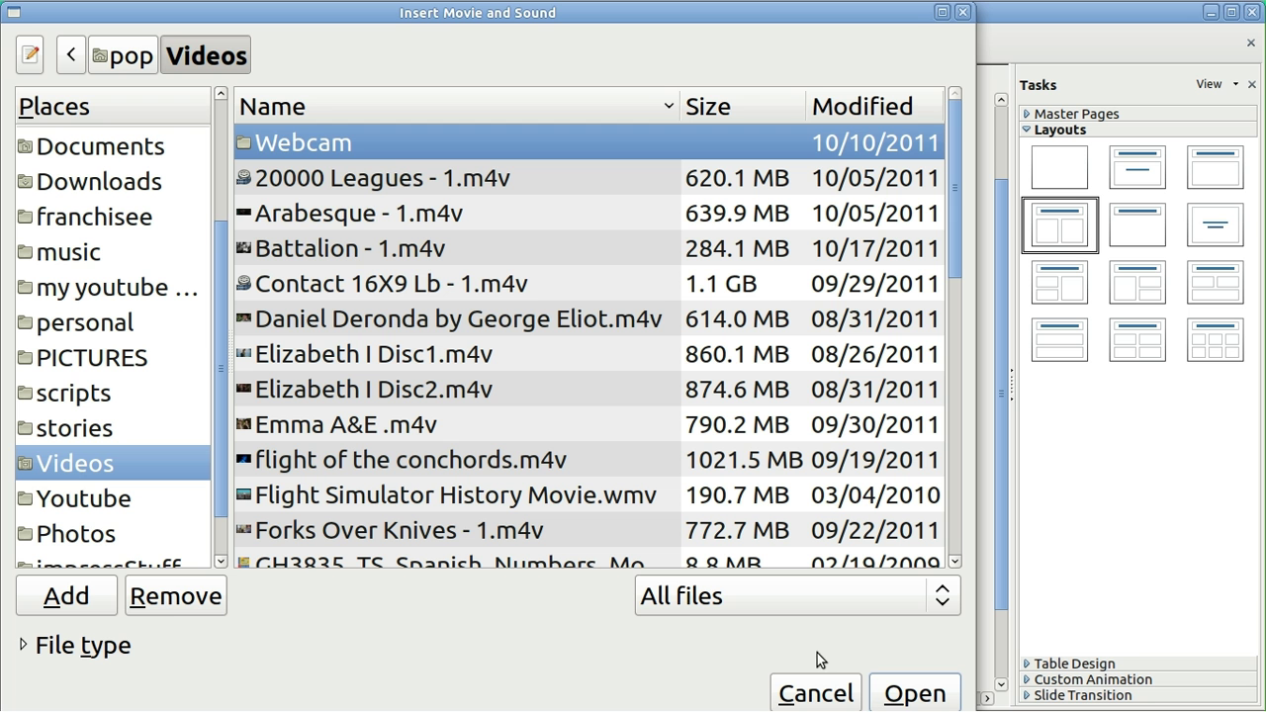
pyautogui.click(338, 217)
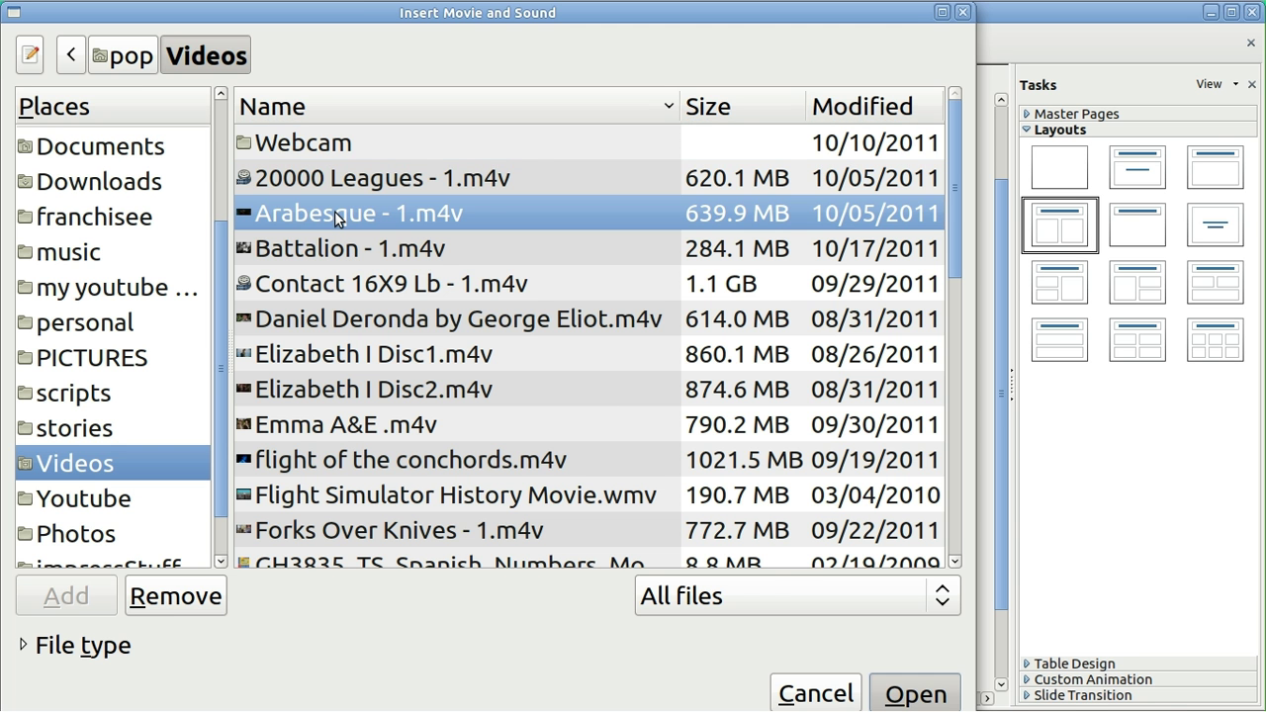
pyautogui.doubleClick(338, 217)
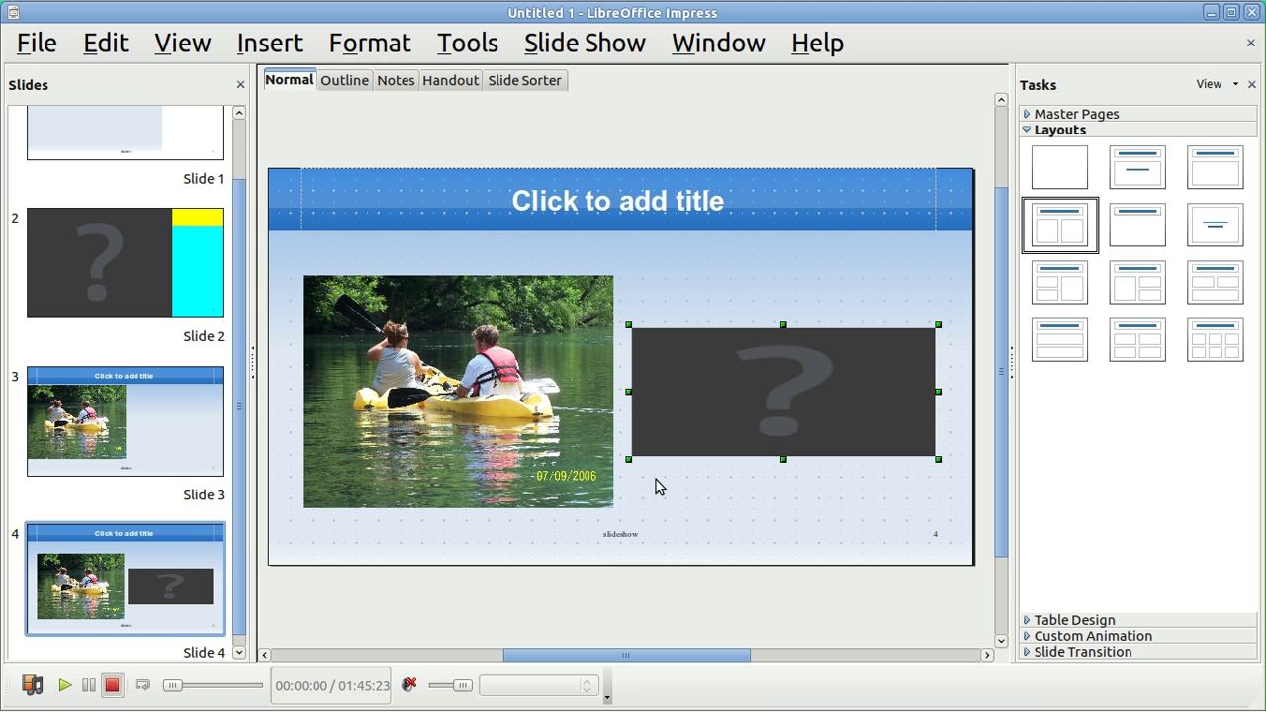
# Step: Preview and stop the movie on slide 4, and play the slide show from slide 1 through to slide 4
pyautogui.click(65, 686)
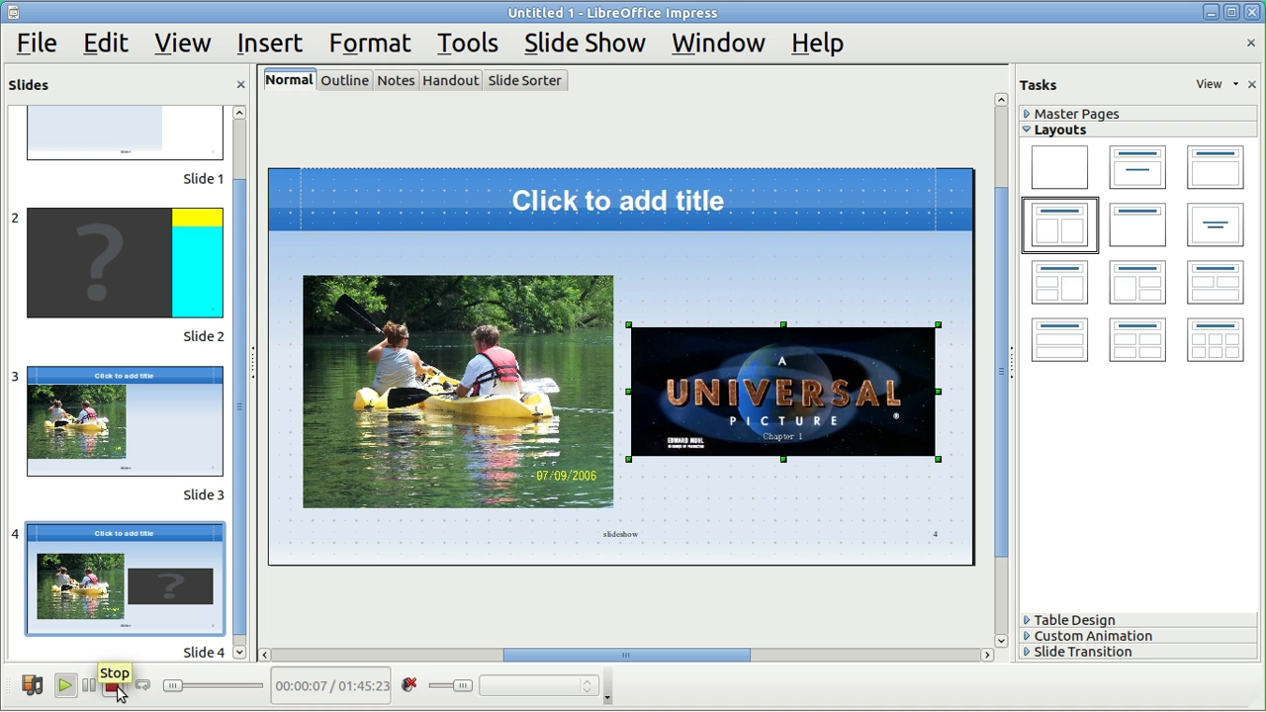
pyautogui.click(114, 691)
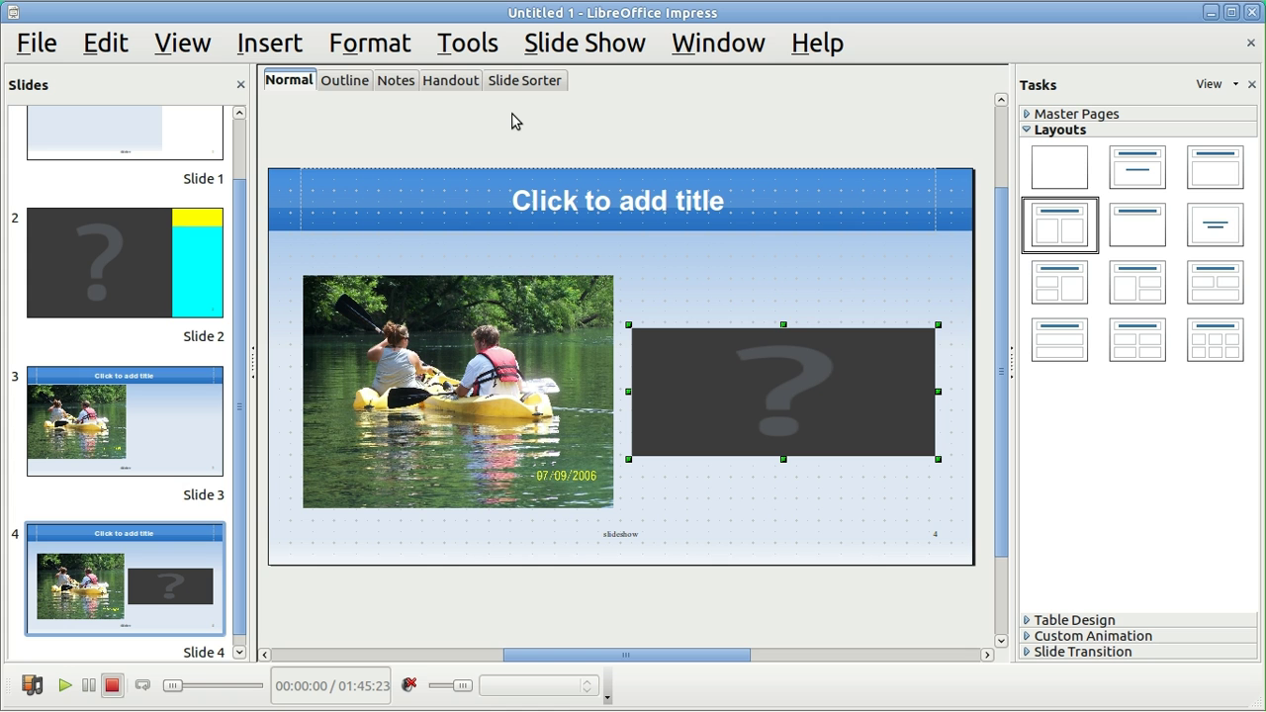
pyautogui.press('F5')
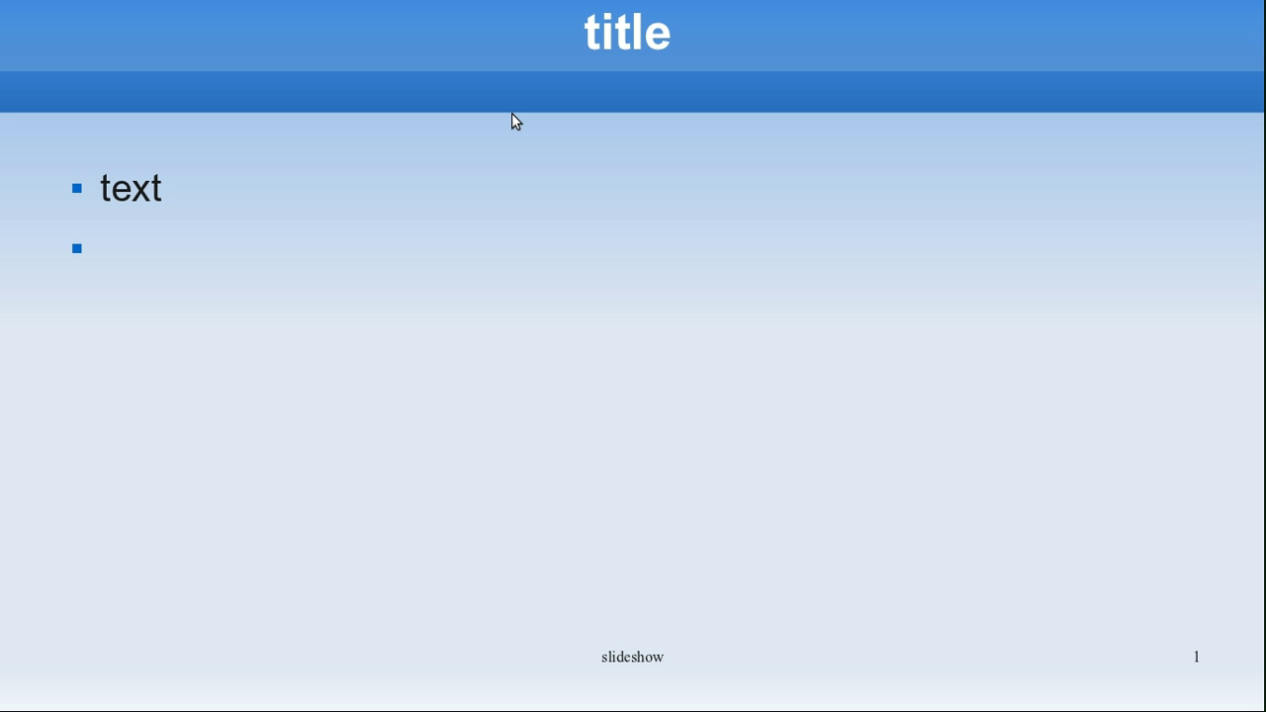
pyautogui.click(511, 113)
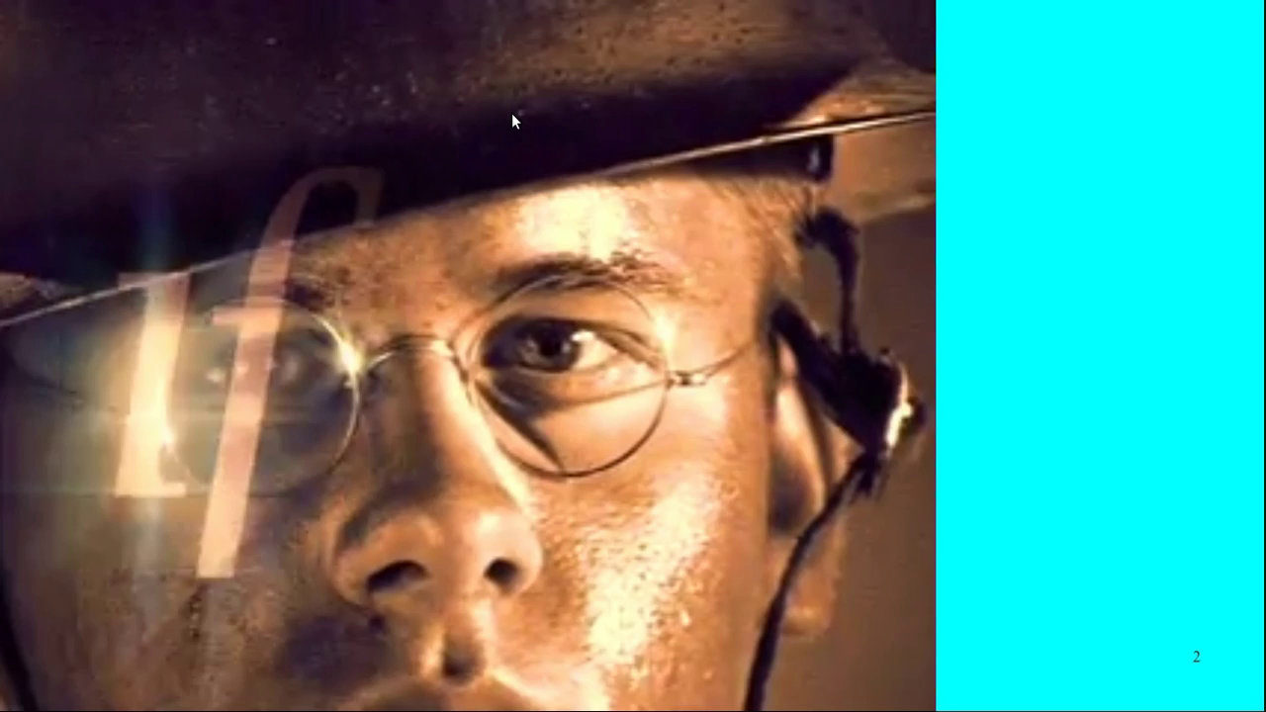
pyautogui.click(512, 112)
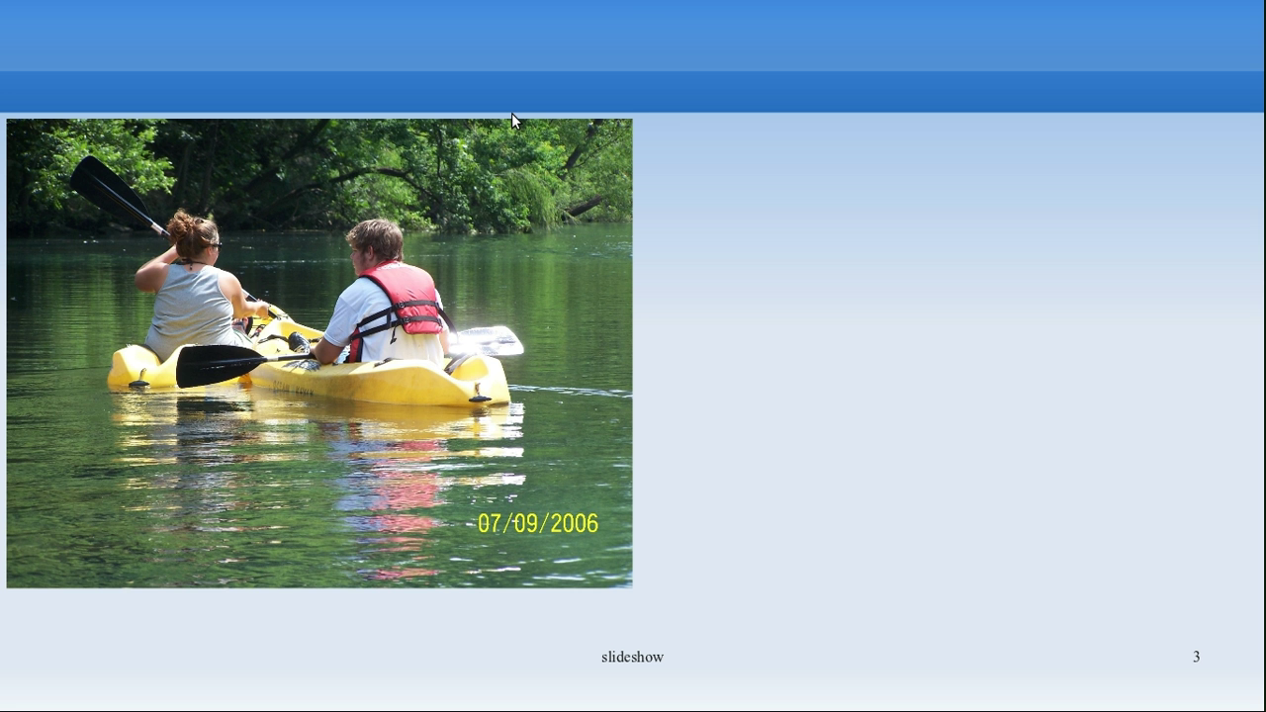
pyautogui.click(511, 113)
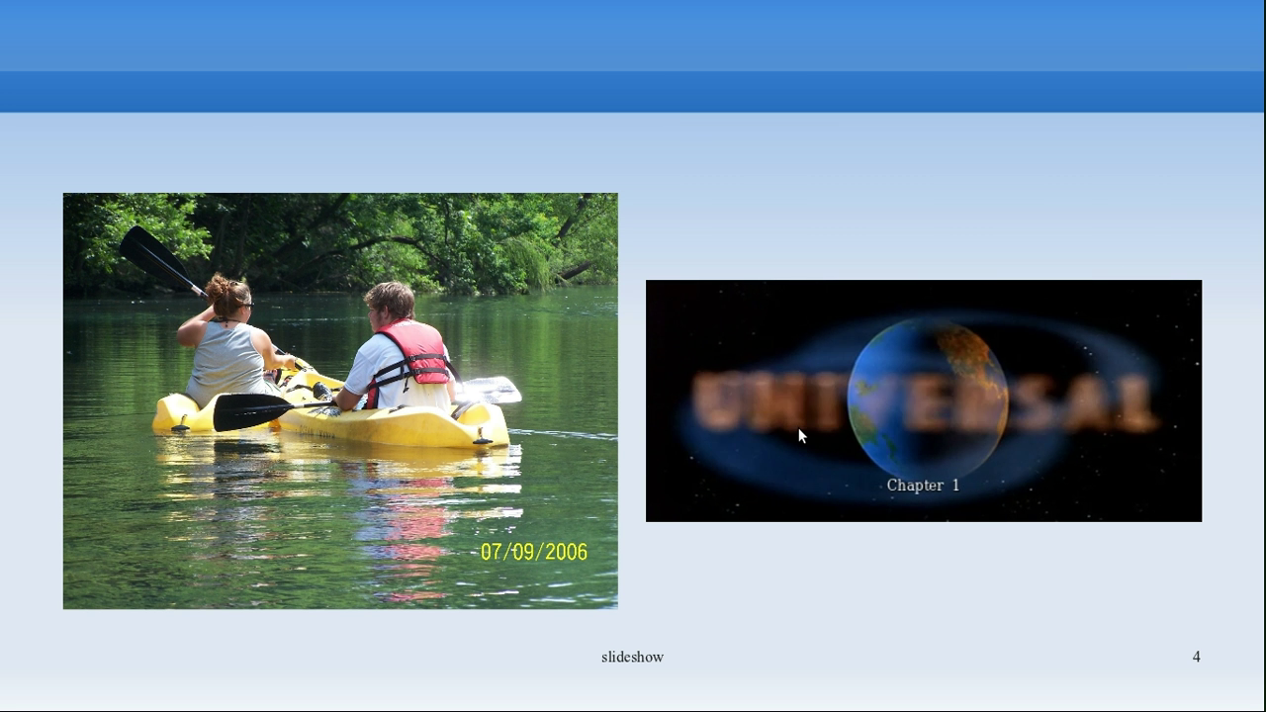
# Step: Exit the slide show and insert a new slide after slide 4 in impress.odp
pyautogui.press('Escape')
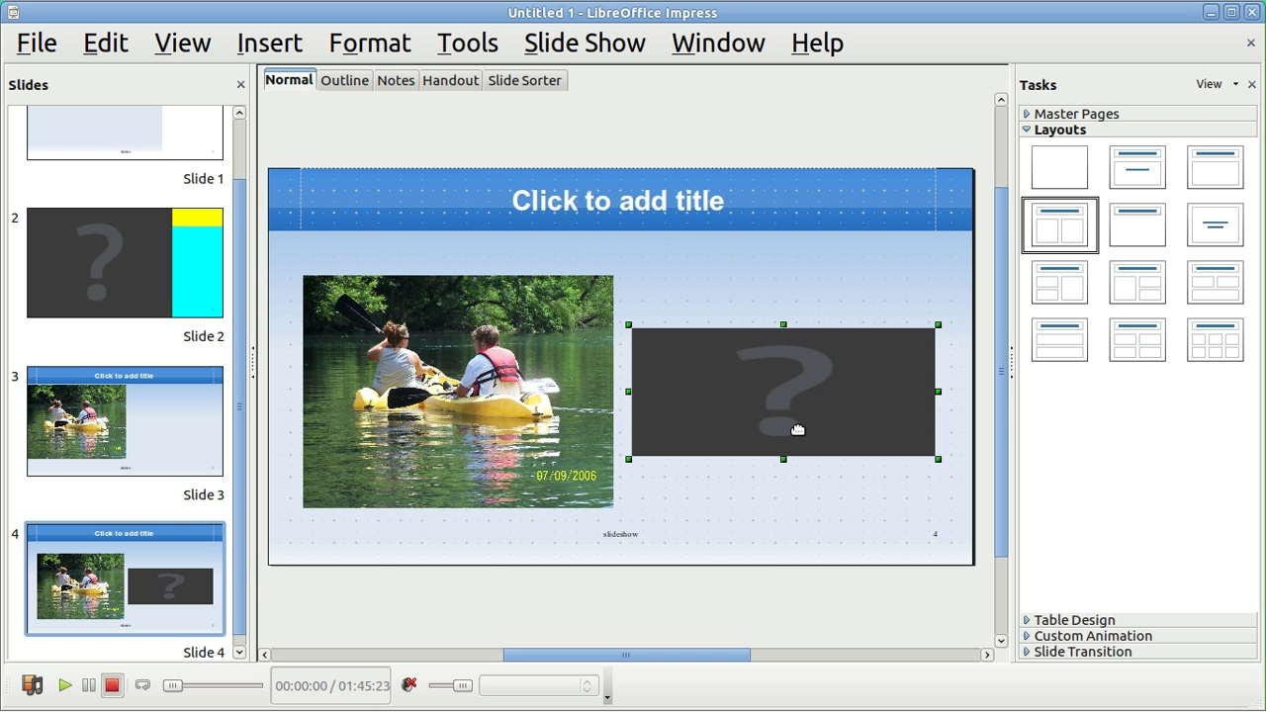
pyautogui.click(1210, 12)
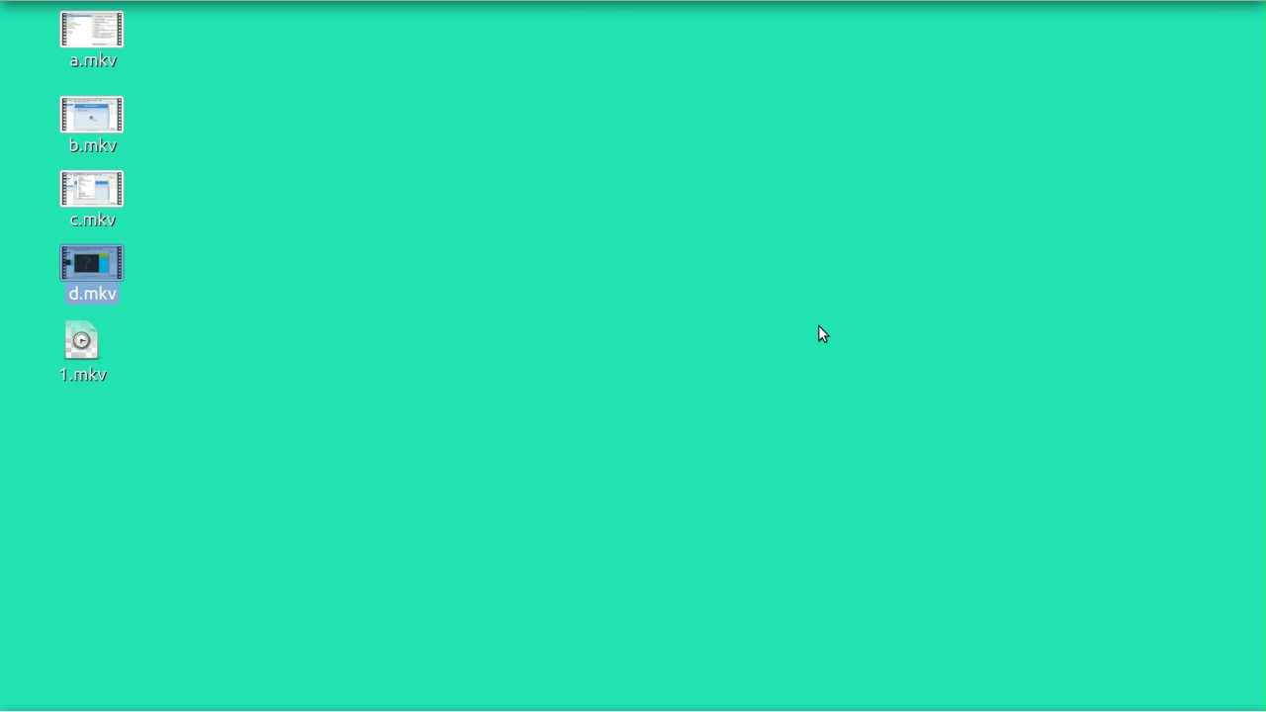
pyautogui.click(475, 702)
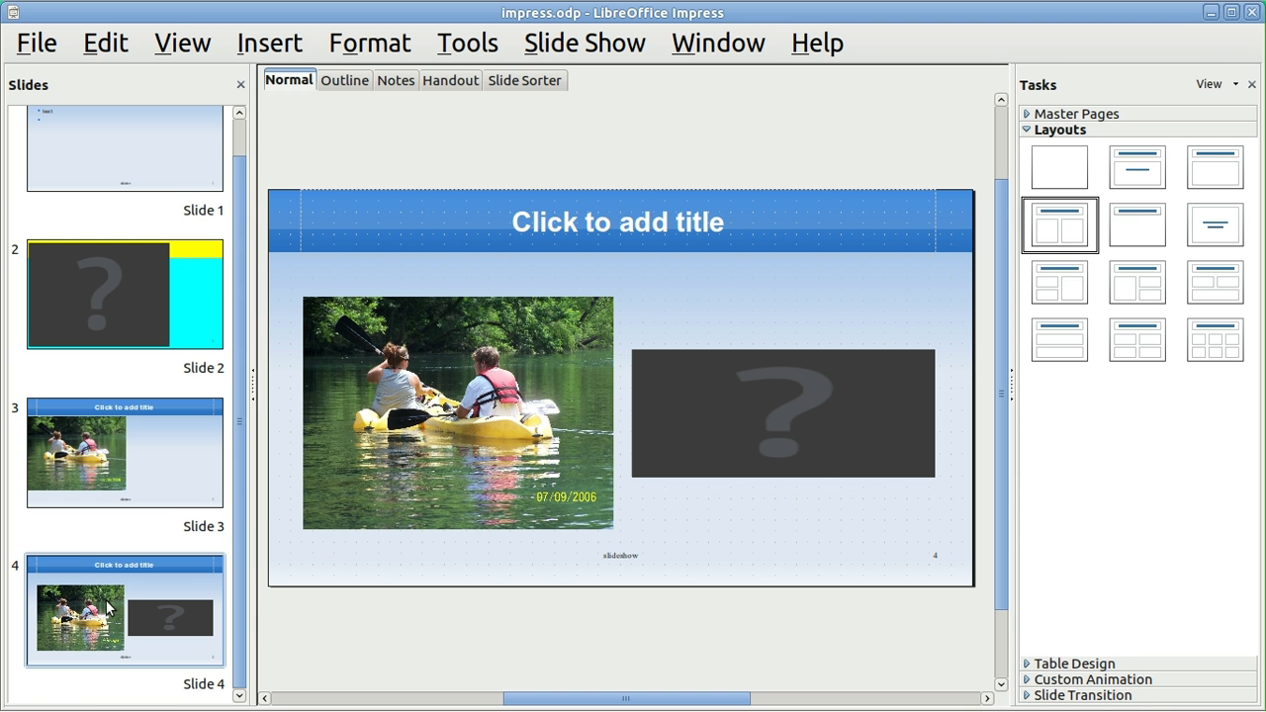
pyautogui.click(274, 50)
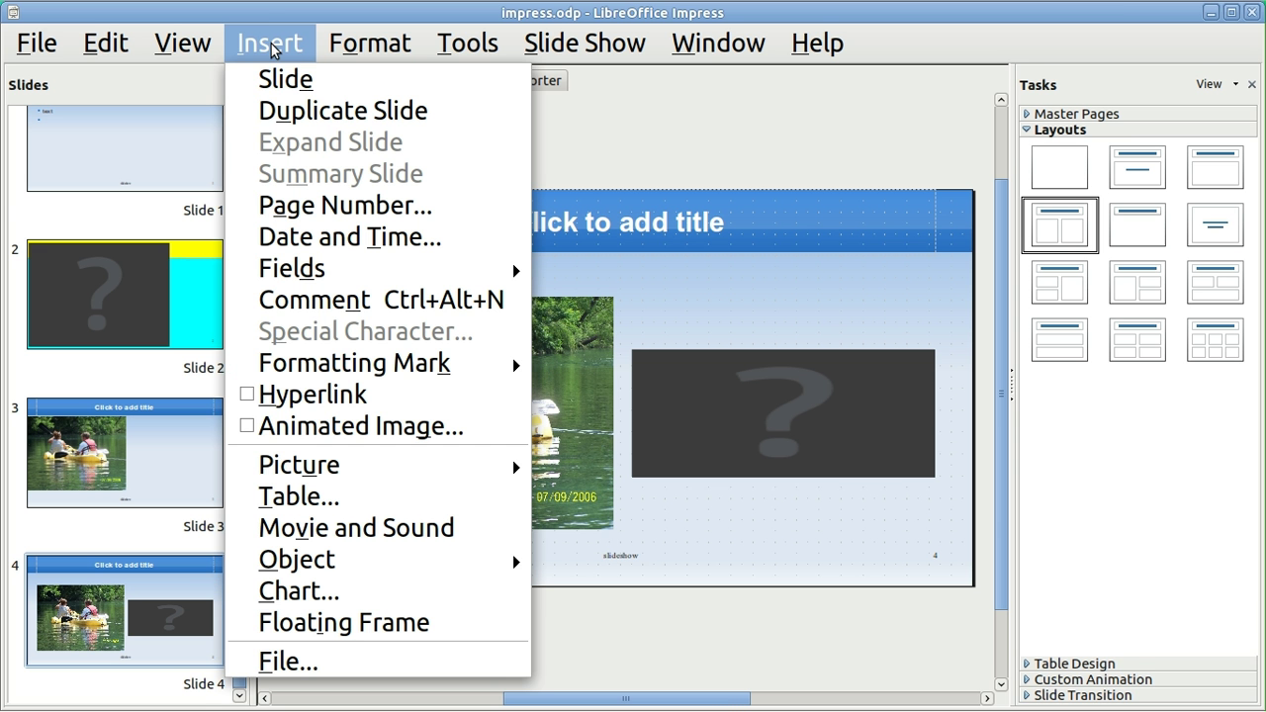
pyautogui.click(273, 79)
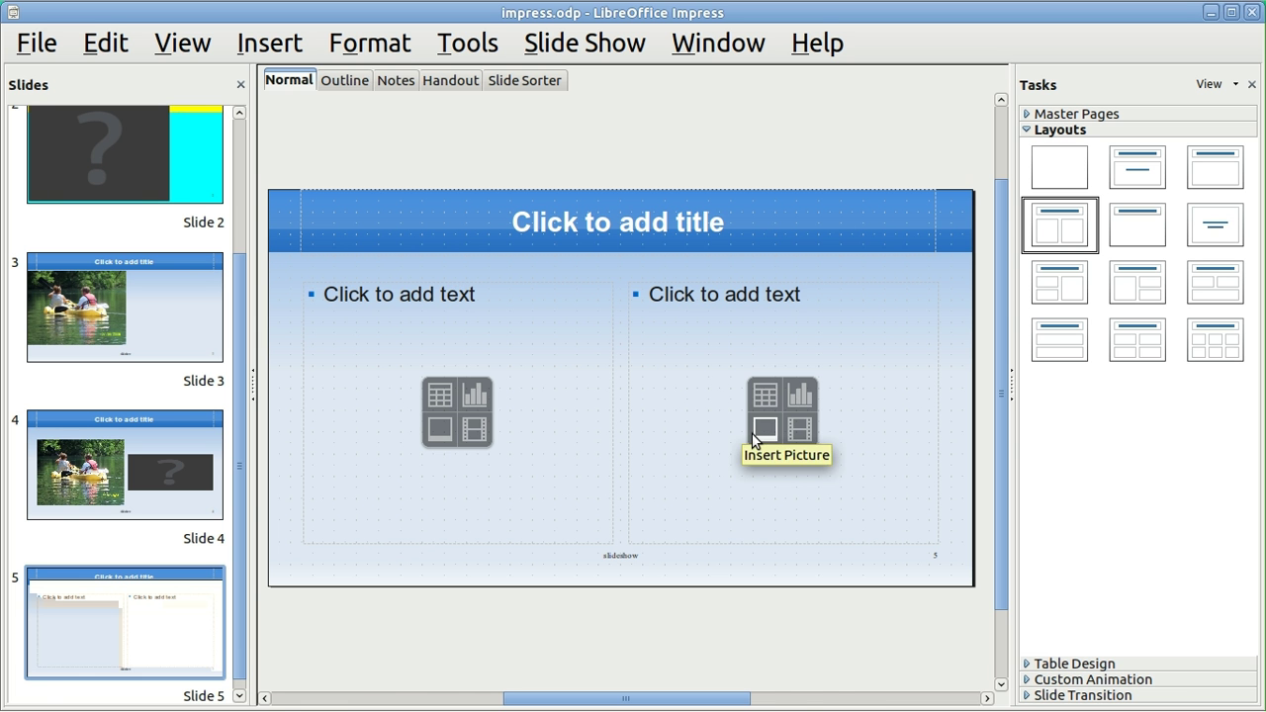
# Step: Switch to carRepair.ods in LibreOffice Calc and copy the cell range A1:K7
pyautogui.moveTo(406, 694)
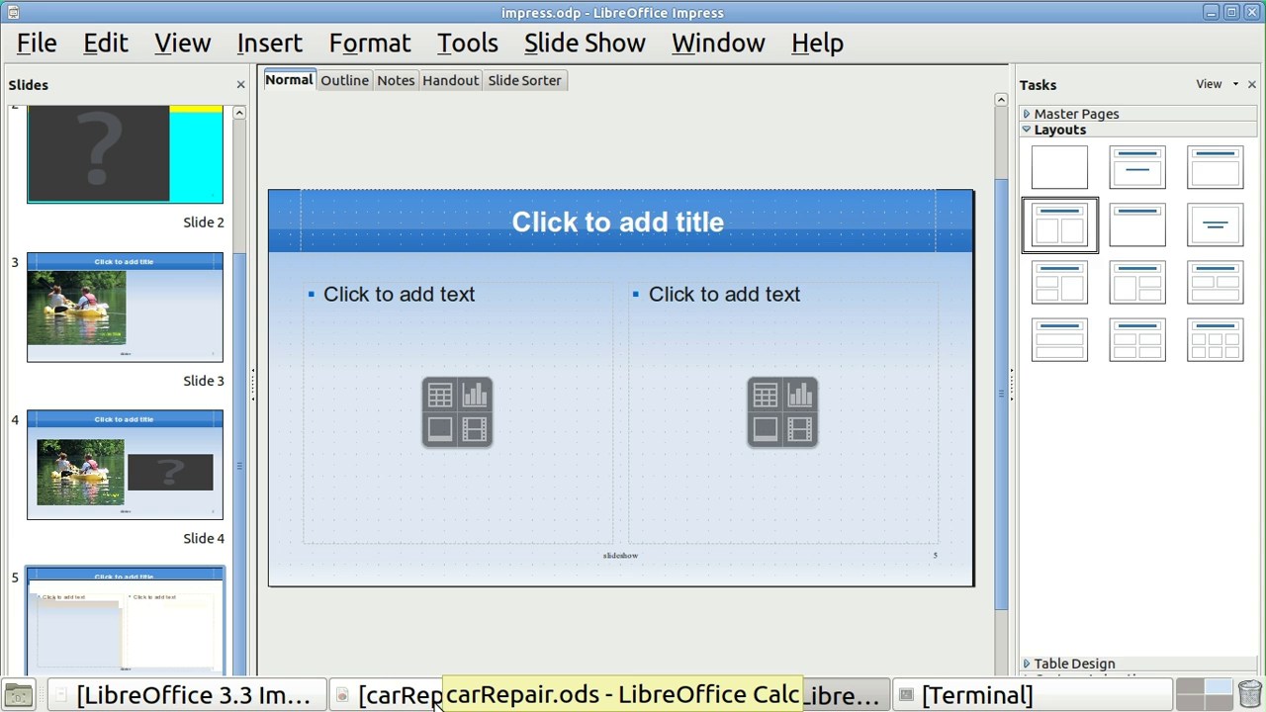
pyautogui.click(435, 698)
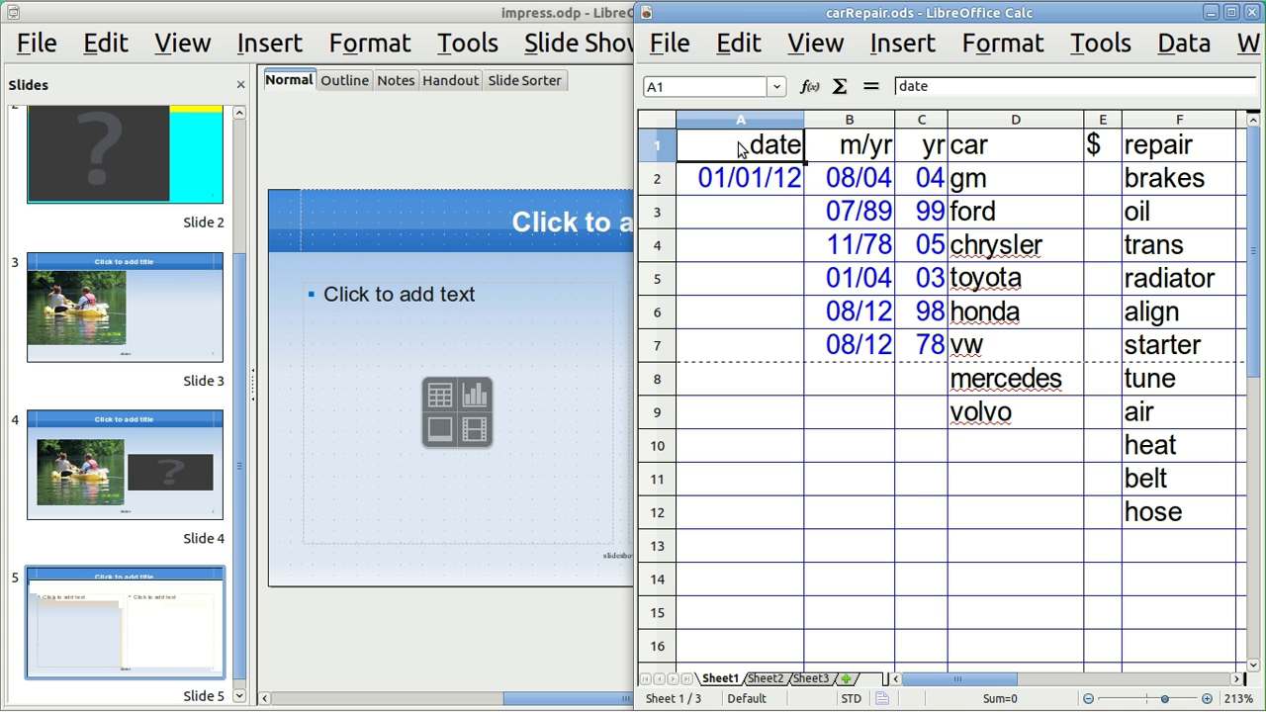
pyautogui.hotkey('shift', 'Down')
pyautogui.hotkey('shift', 'Down')
pyautogui.hotkey('shift', 'Down')
pyautogui.hotkey('shift', 'Down')
pyautogui.hotkey('shift', 'Down')
pyautogui.hotkey('shift', 'Down')
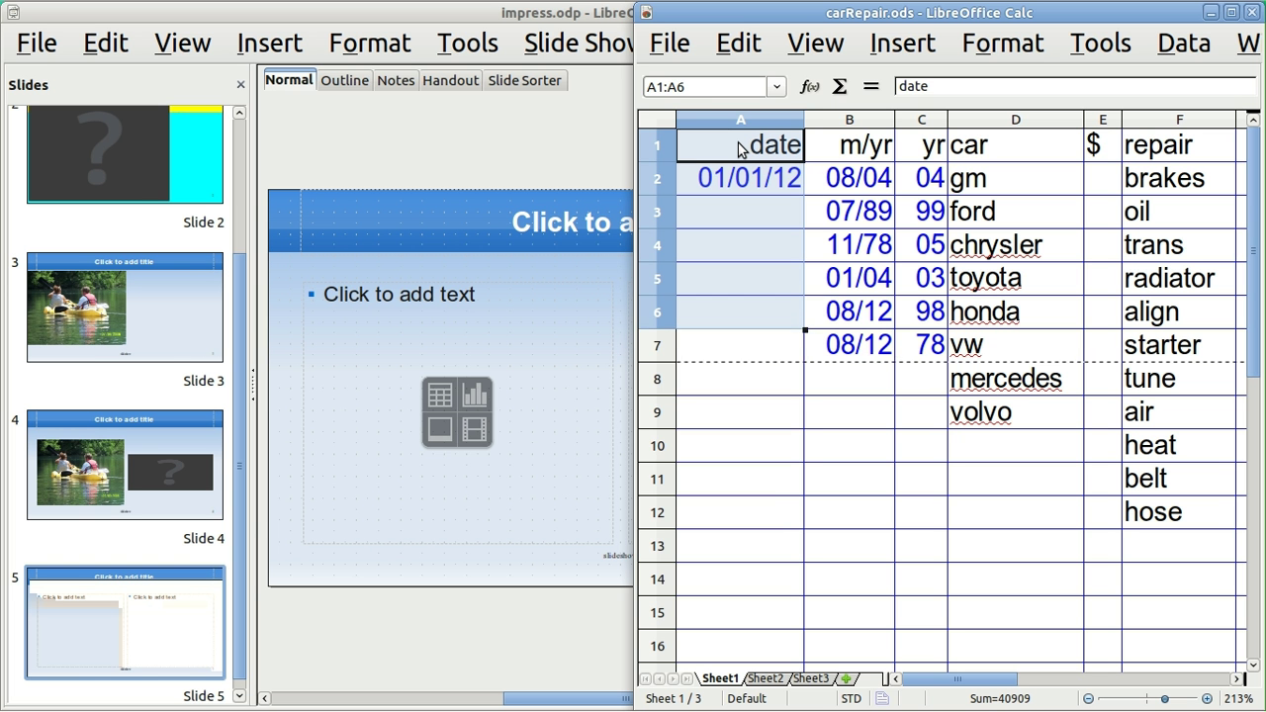
pyautogui.hotkey('shift', 'Right')
pyautogui.hotkey('shift', 'Right')
pyautogui.hotkey('shift', 'Right')
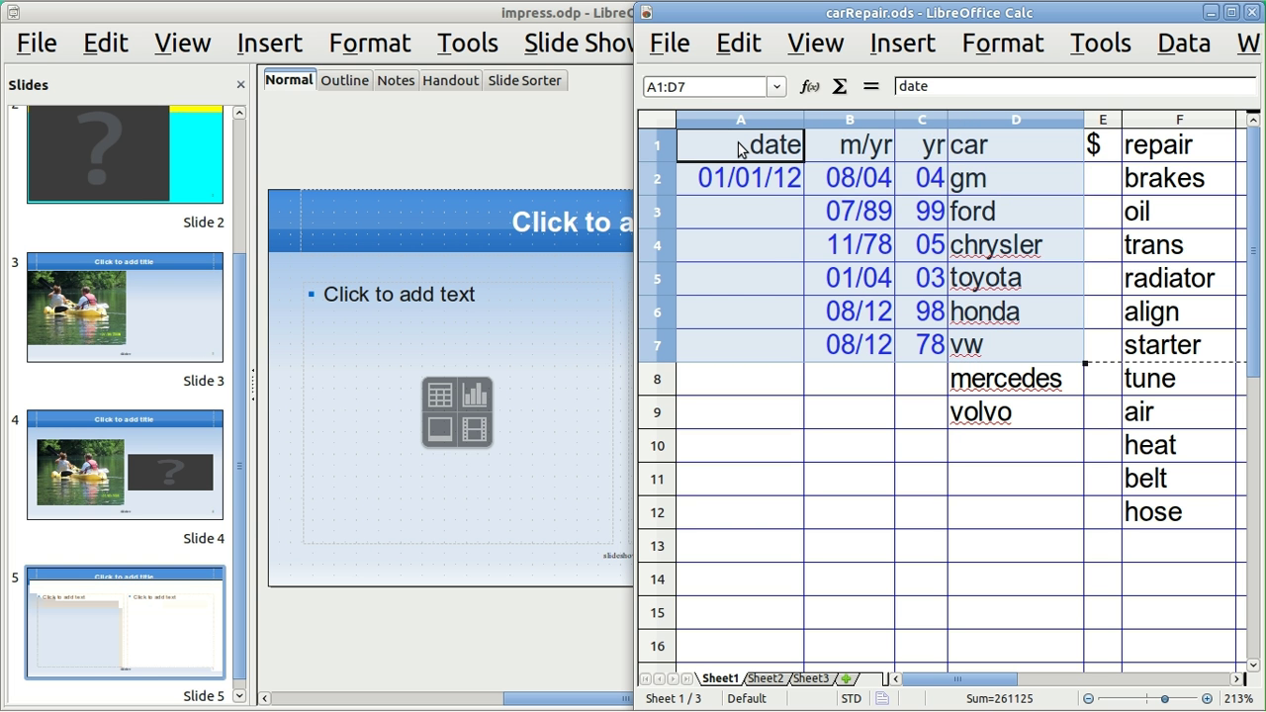
pyautogui.hotkey('shift', 'Right')
pyautogui.hotkey('shift', 'Right')
pyautogui.hotkey('shift', 'Right')
pyautogui.hotkey('shift', 'Right')
pyautogui.hotkey('shift', 'Right')
pyautogui.hotkey('shift', 'Right')
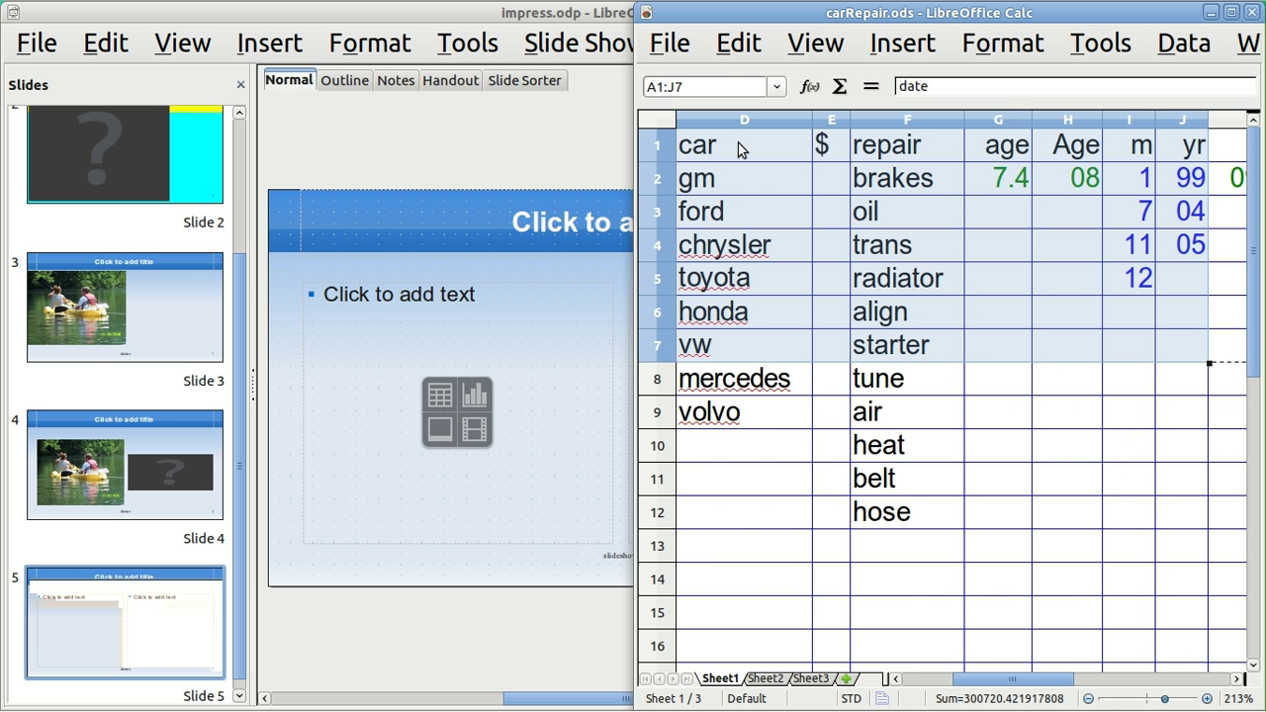
pyautogui.hotkey('shift', 'Right')
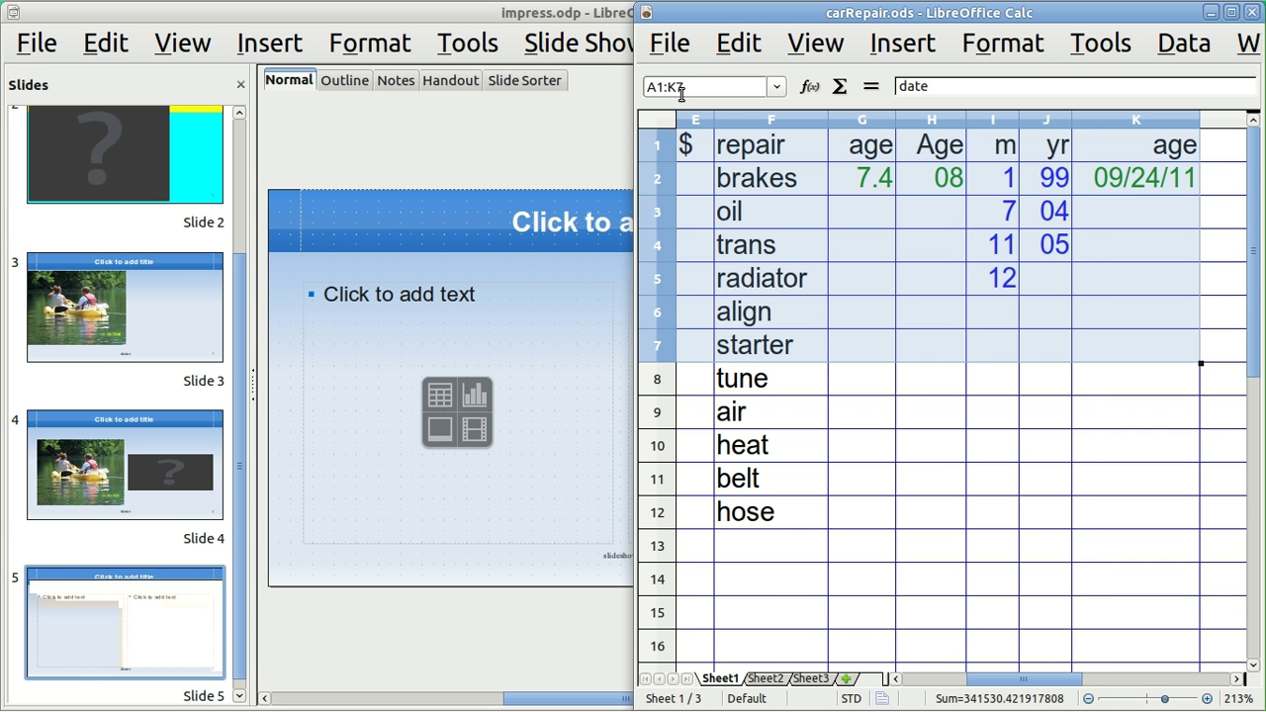
pyautogui.click(739, 45)
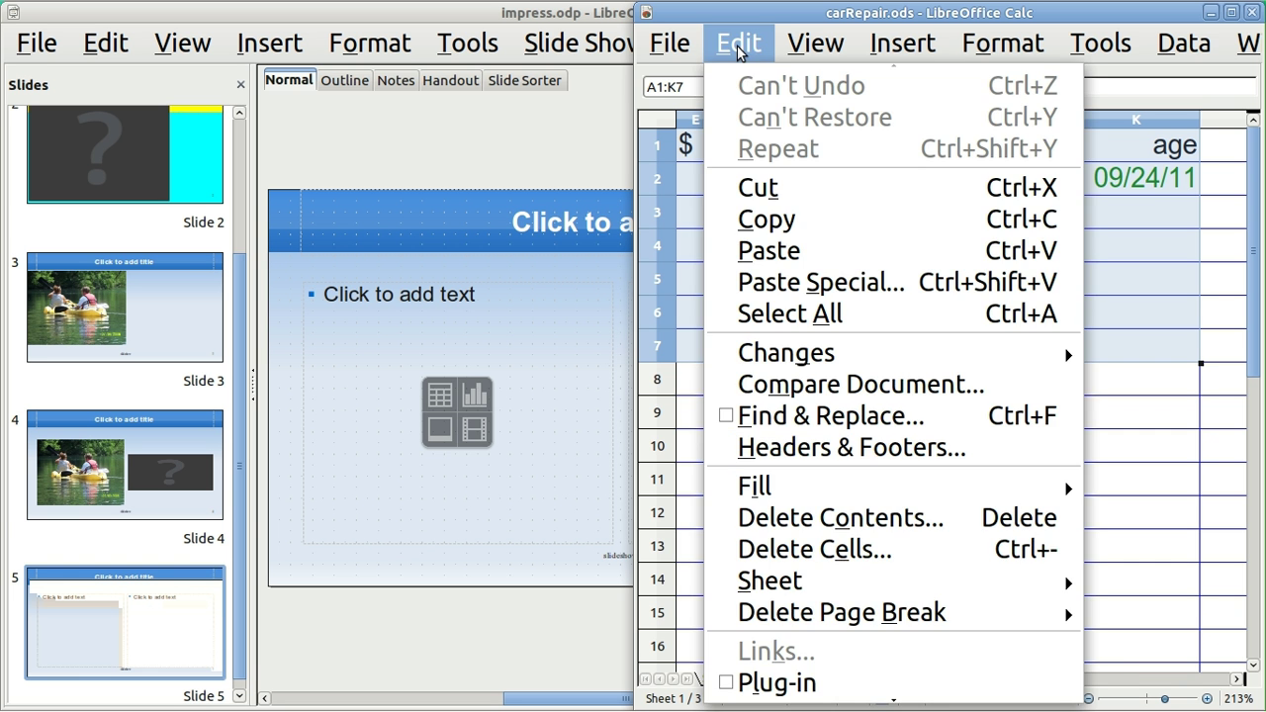
pyautogui.click(768, 220)
# Step: Switch back to impress.odp in LibreOffice Impress and paste the copied cells onto slide 5
pyautogui.click(405, 379)
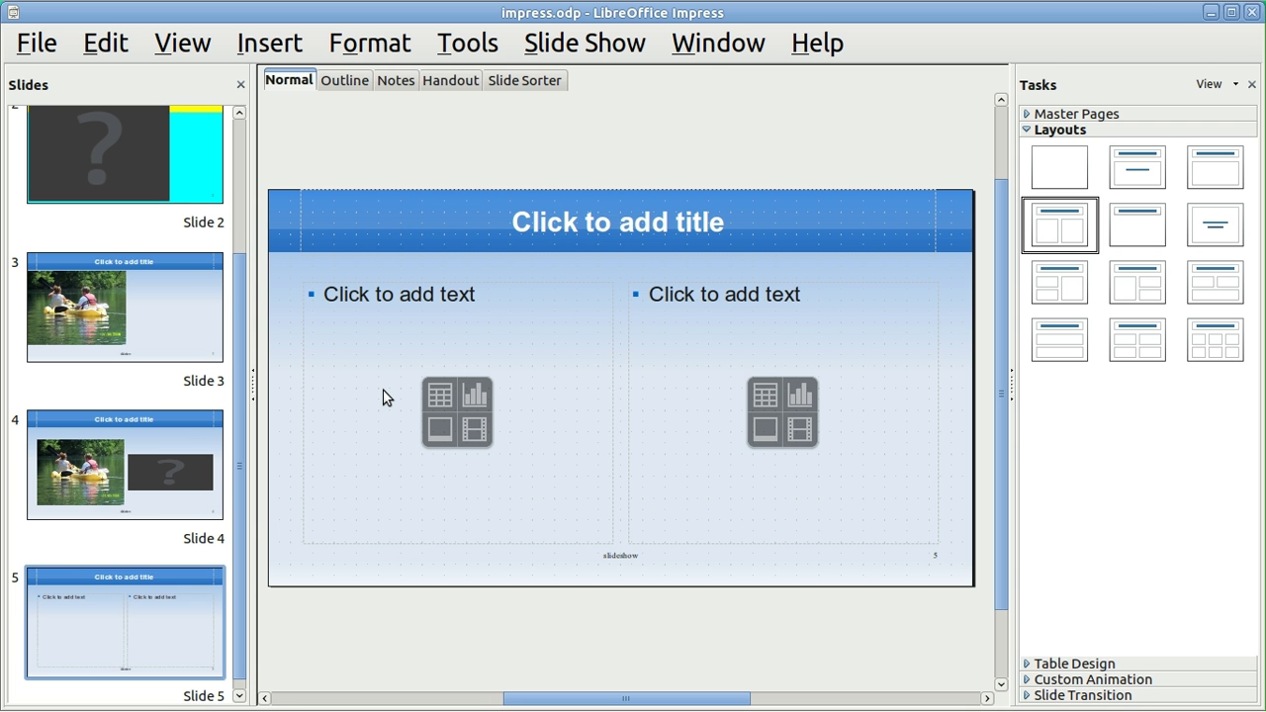
pyautogui.rightClick(386, 397)
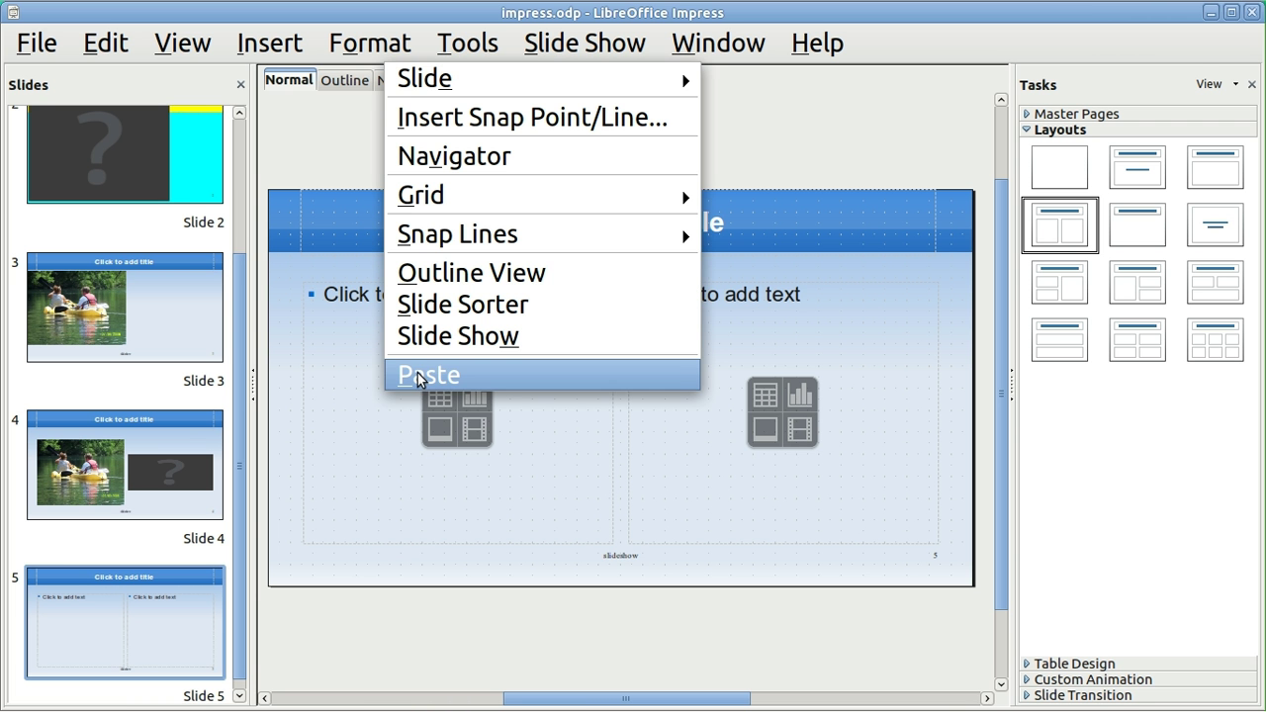
pyautogui.click(417, 373)
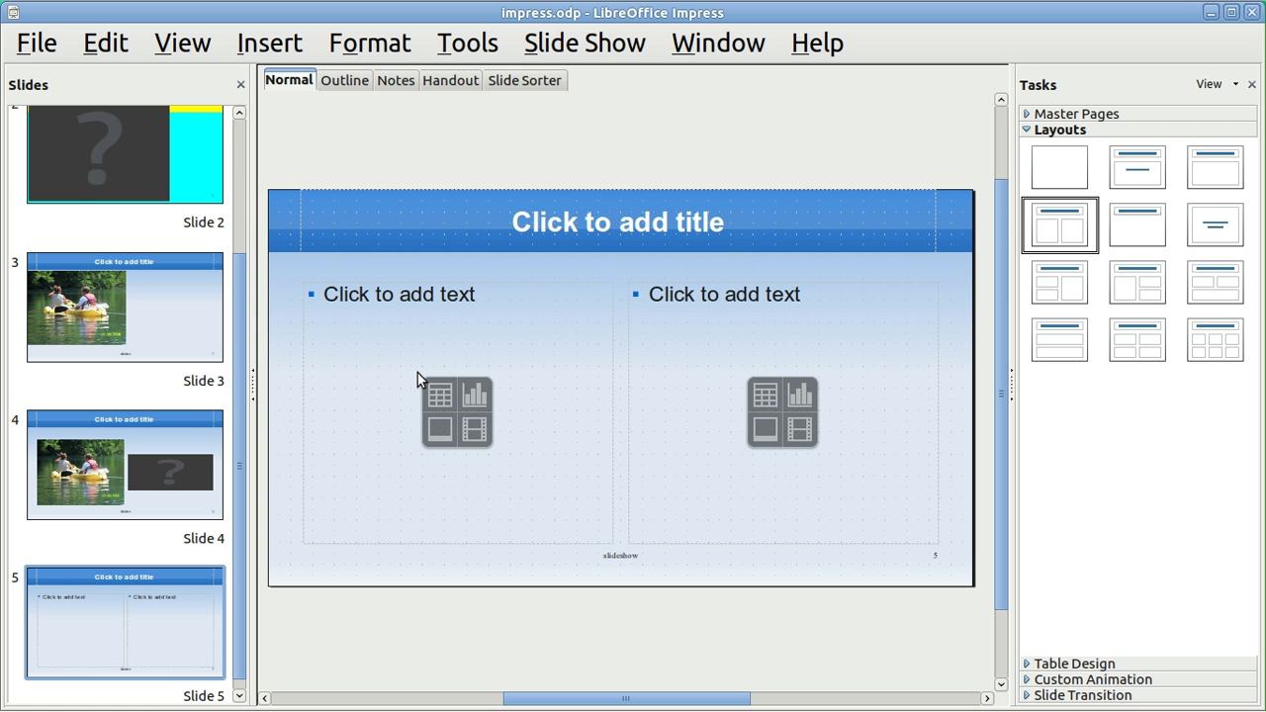
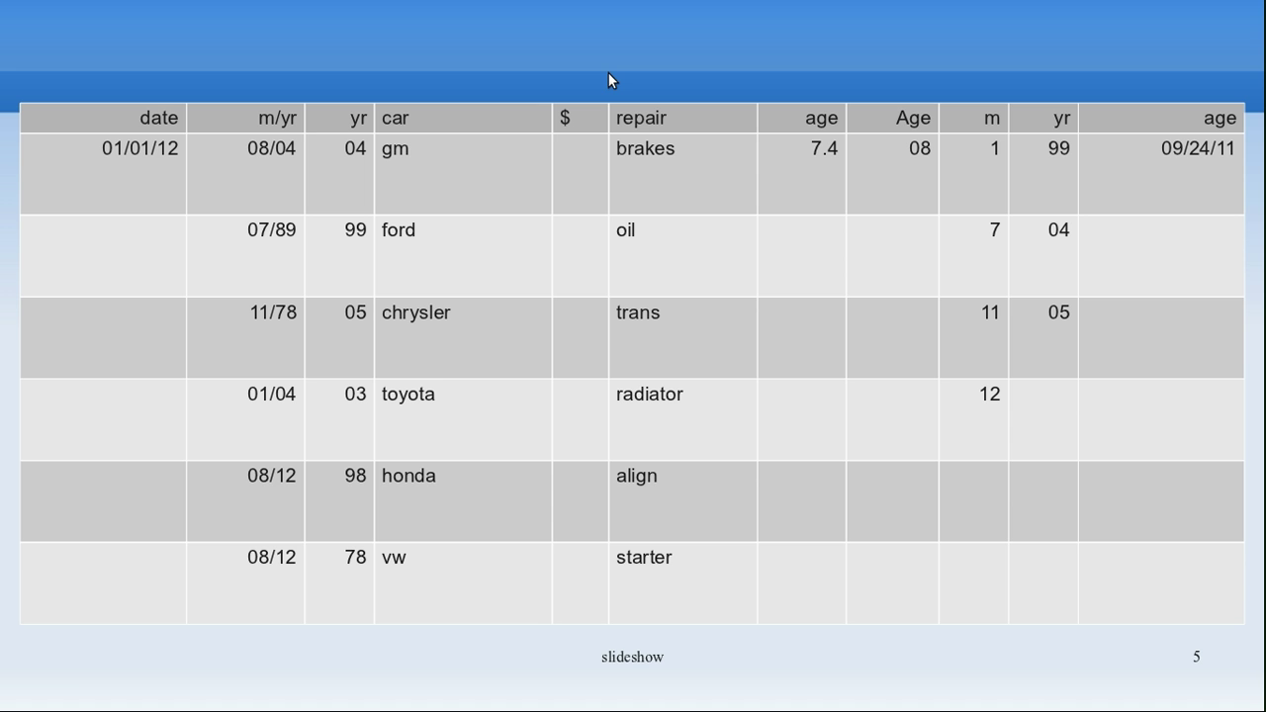
# Step: Exit the slide show and replace "trans" in the repair column of slide 5's table with "whatever"
pyautogui.press('Escape')
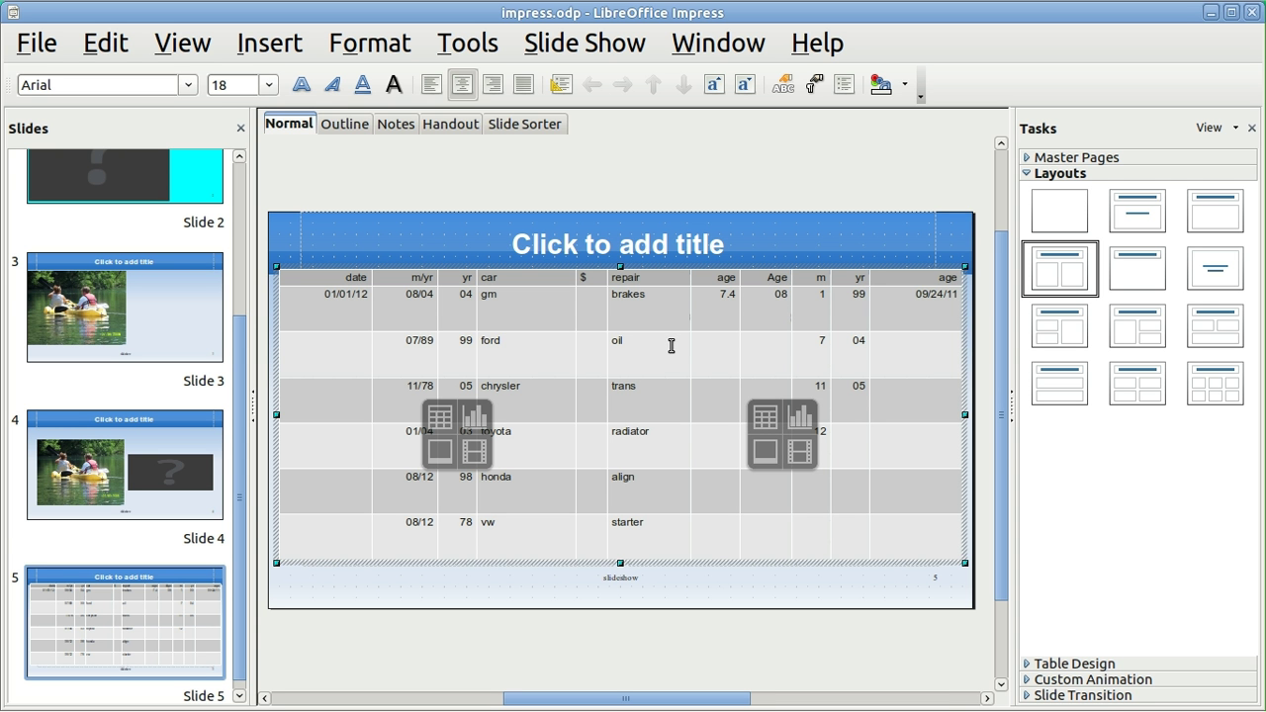
pyautogui.click(655, 406)
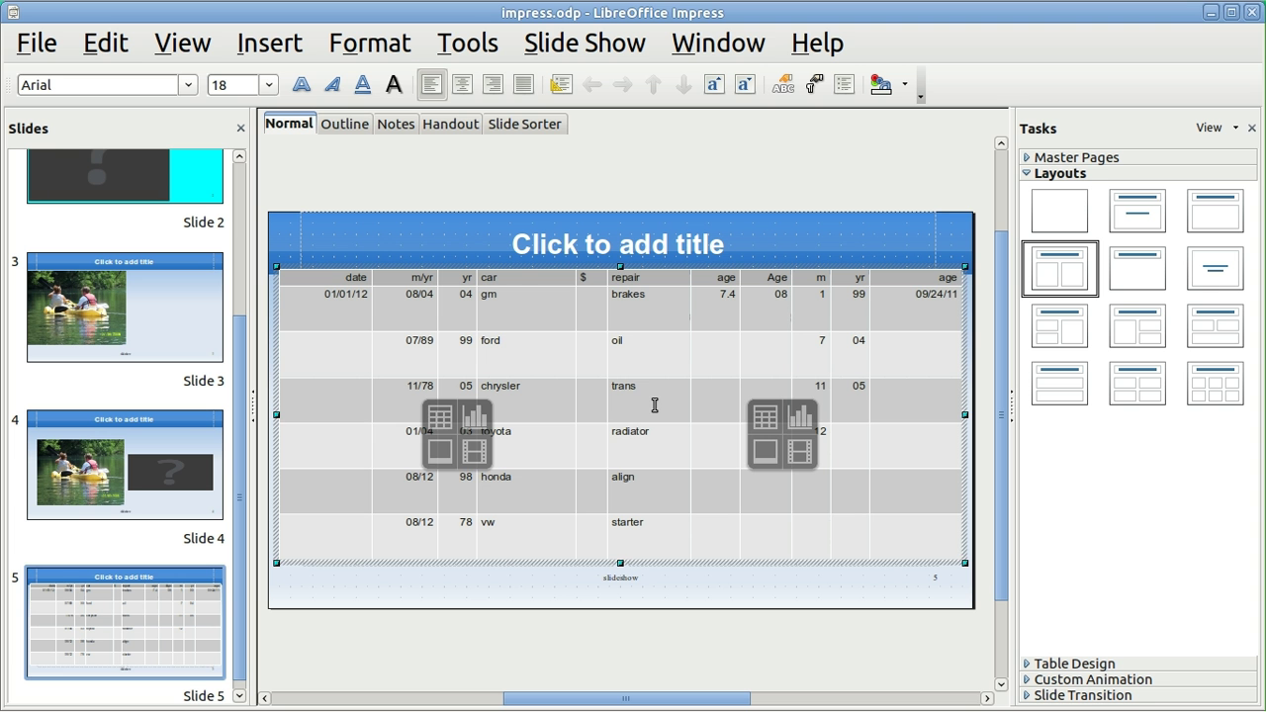
pyautogui.press('BackSpace')
pyautogui.press('BackSpace')
pyautogui.press('BackSpace')
pyautogui.press('BackSpace')
pyautogui.press('BackSpace')
pyautogui.write('whatever')
# Step: Play the slide show from slide 1 through slide 5 to check the edited table, and exit it
pyautogui.press('F5')
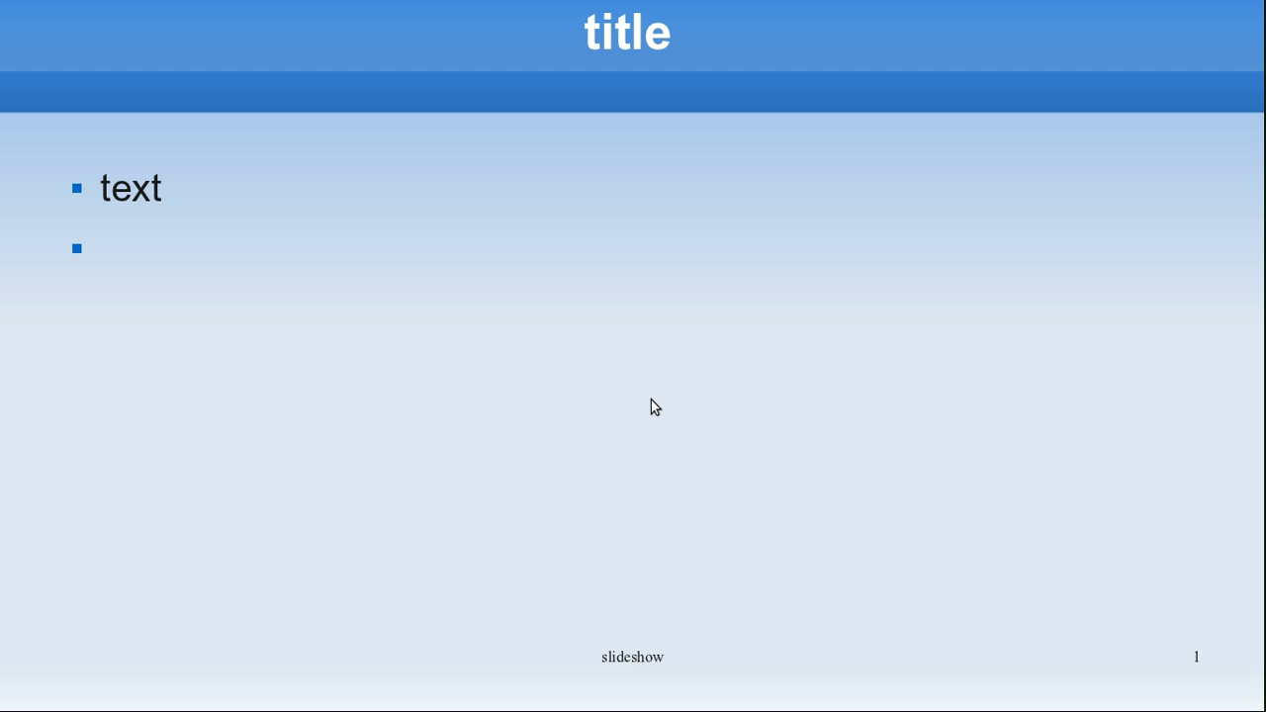
pyautogui.press('space')
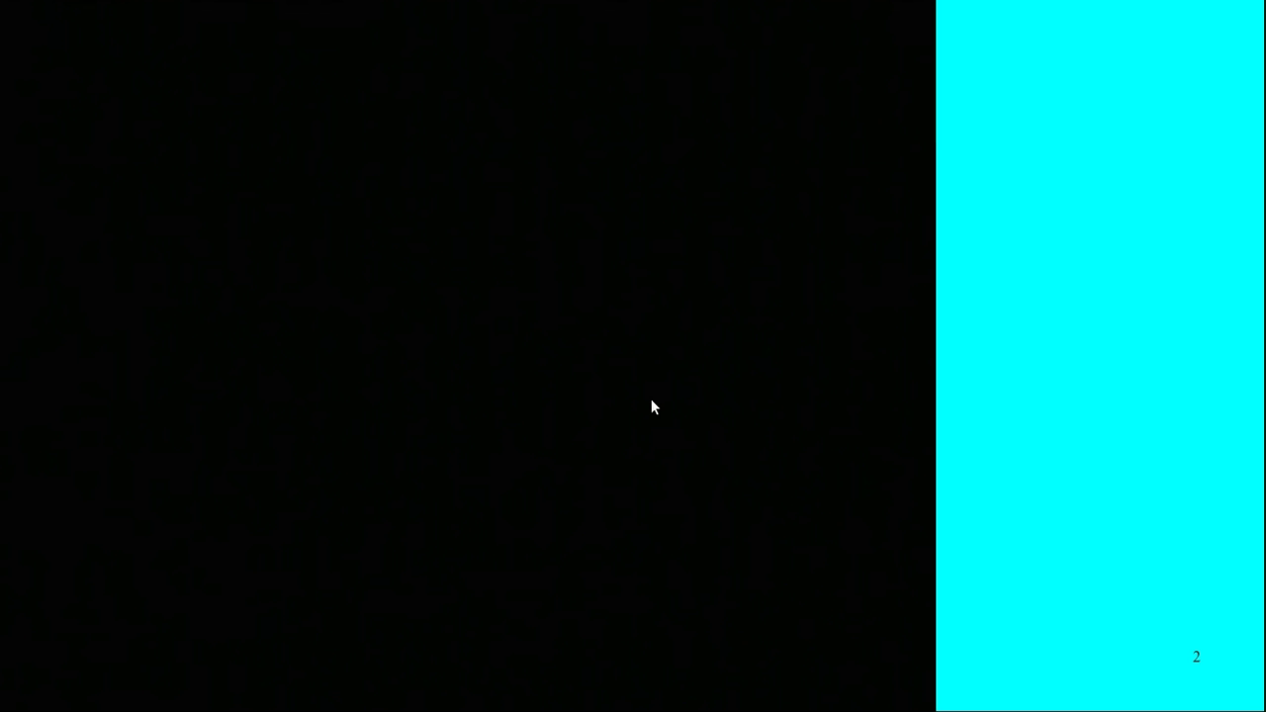
pyautogui.press('space')
pyautogui.press('space')
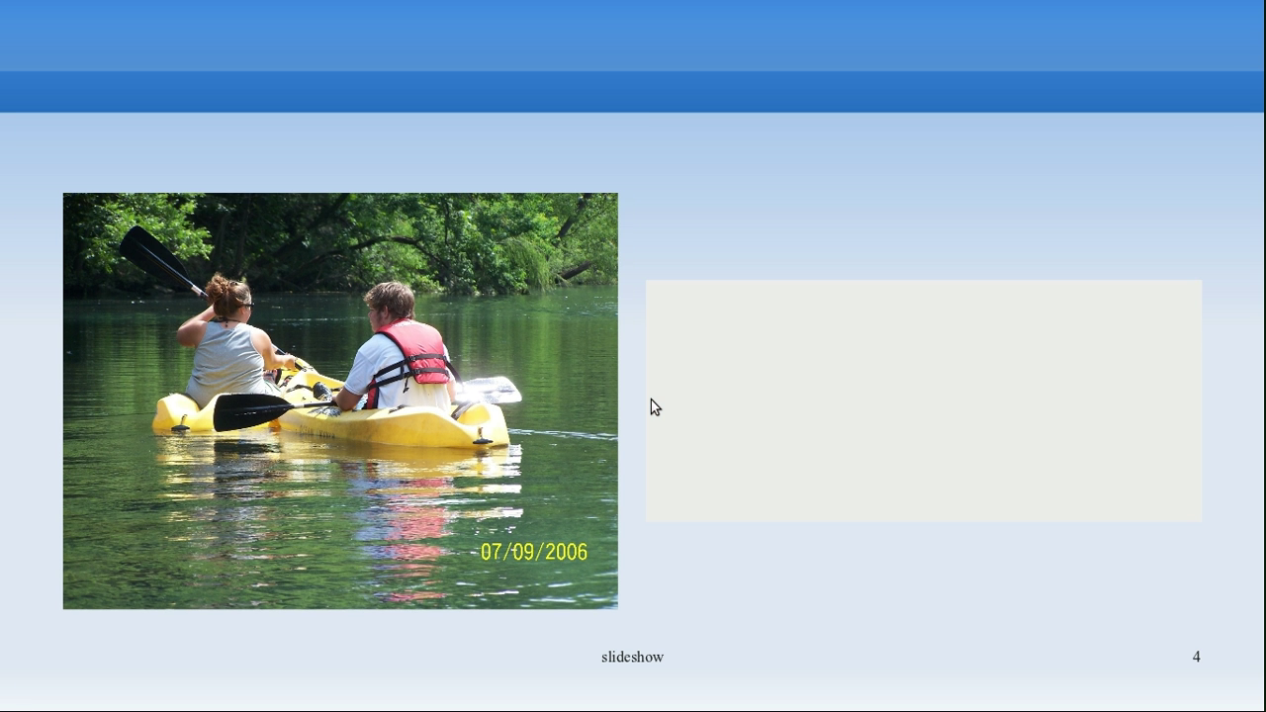
pyautogui.press('space')
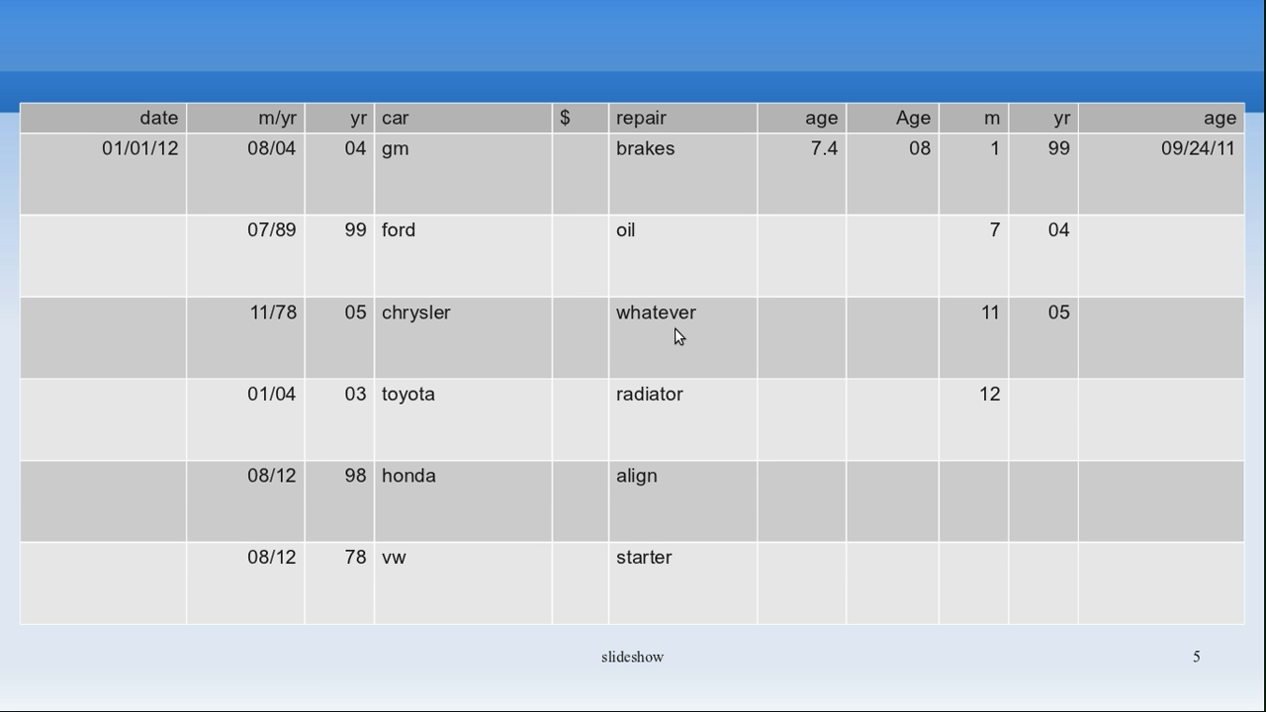
pyautogui.press('Escape')
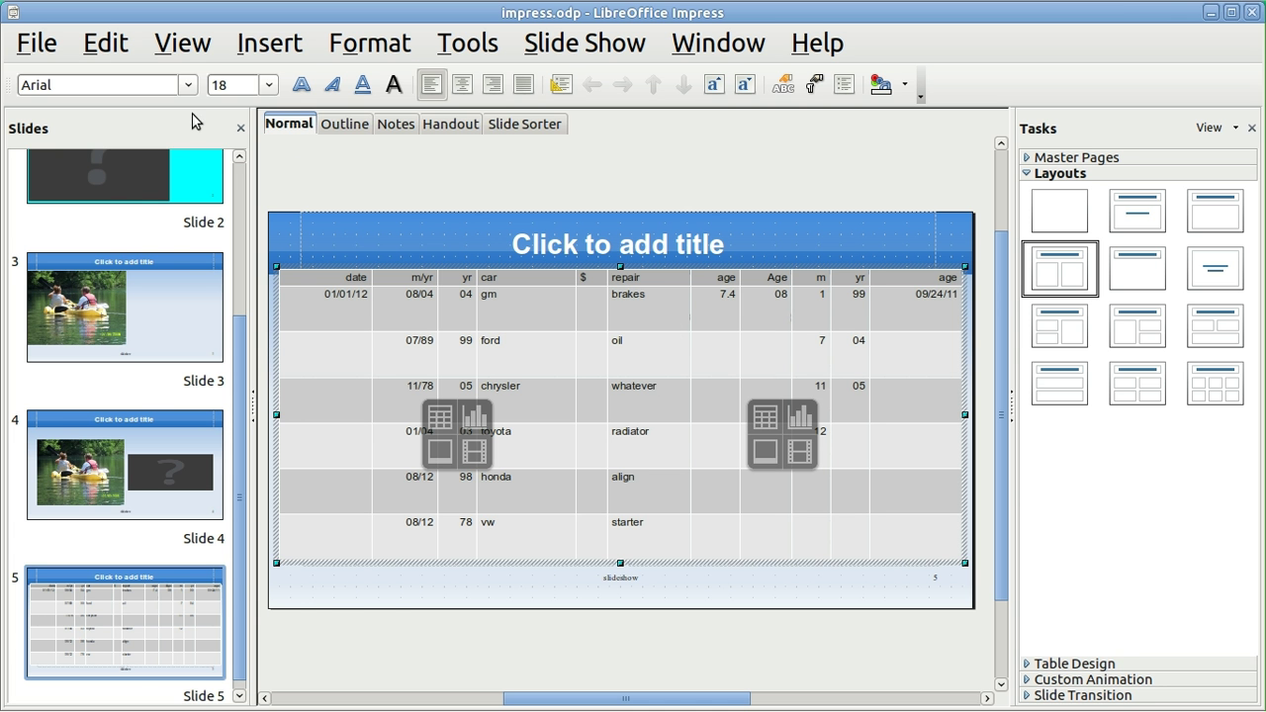
# Step: Save the impress.odp presentation and minimize its window
pyautogui.click(40, 48)
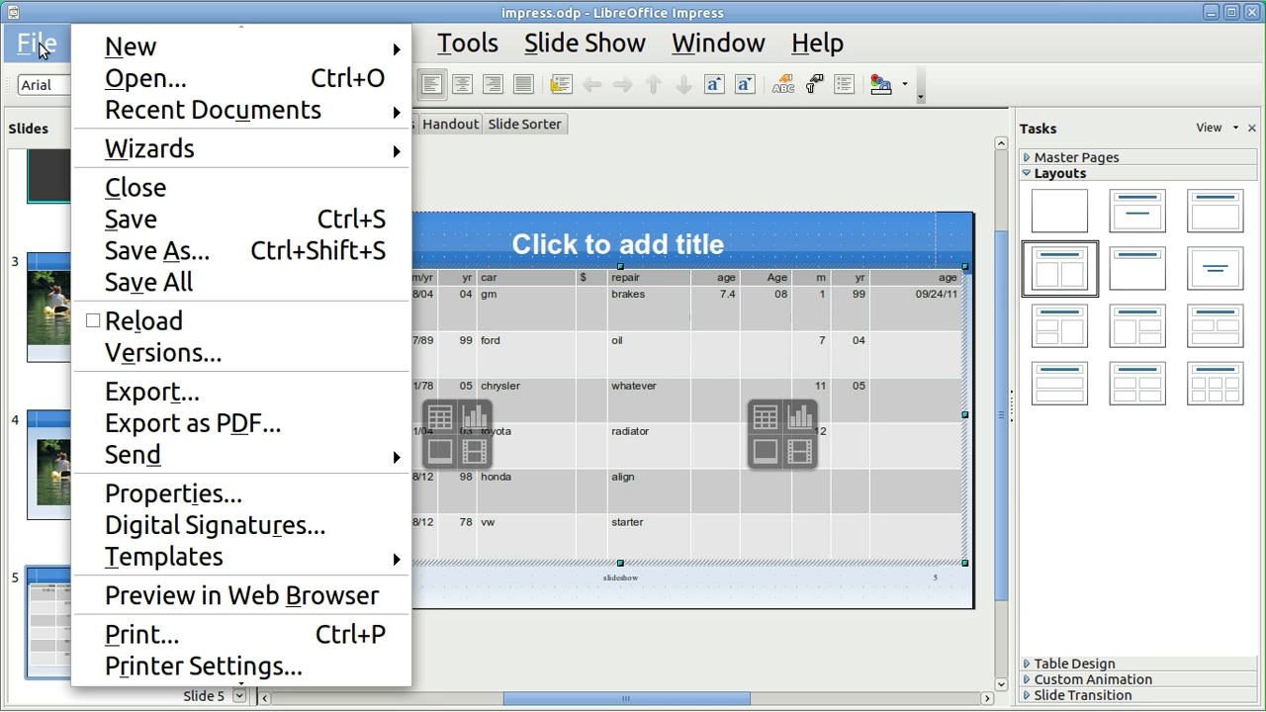
pyautogui.click(158, 215)
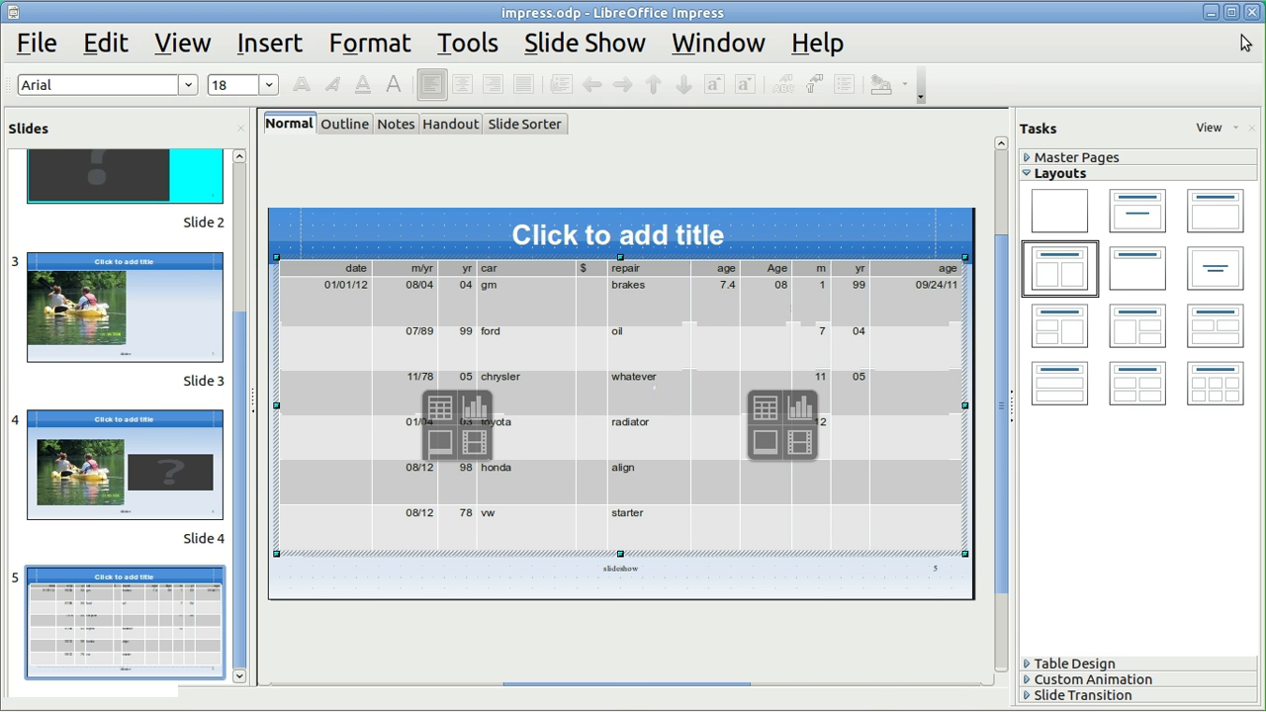
pyautogui.click(1211, 12)
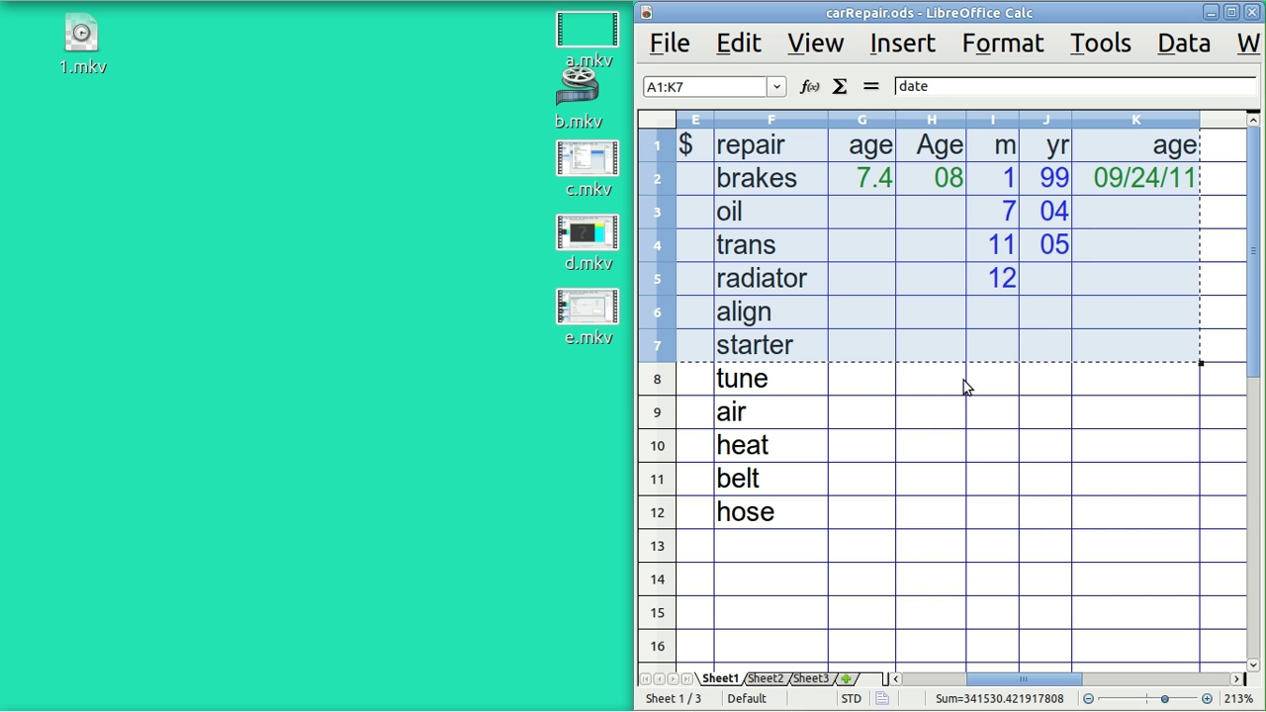
pyautogui.moveTo(806, 709)
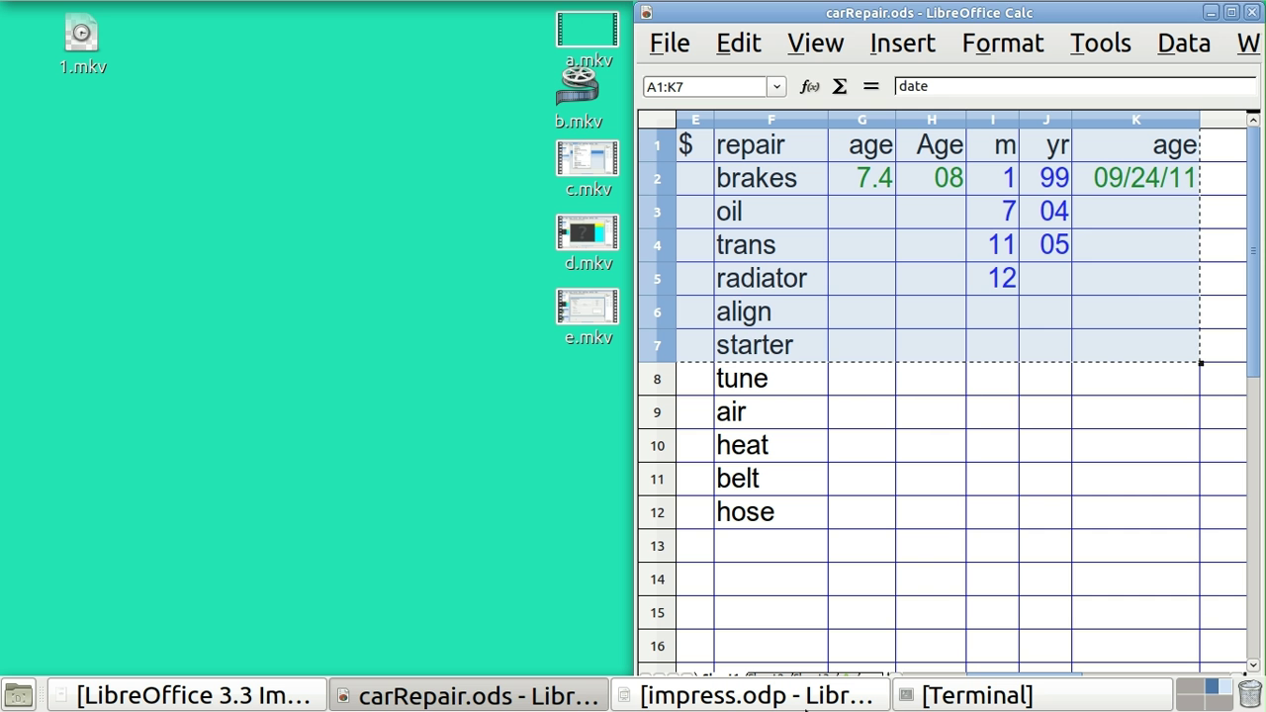
pyautogui.click(964, 696)
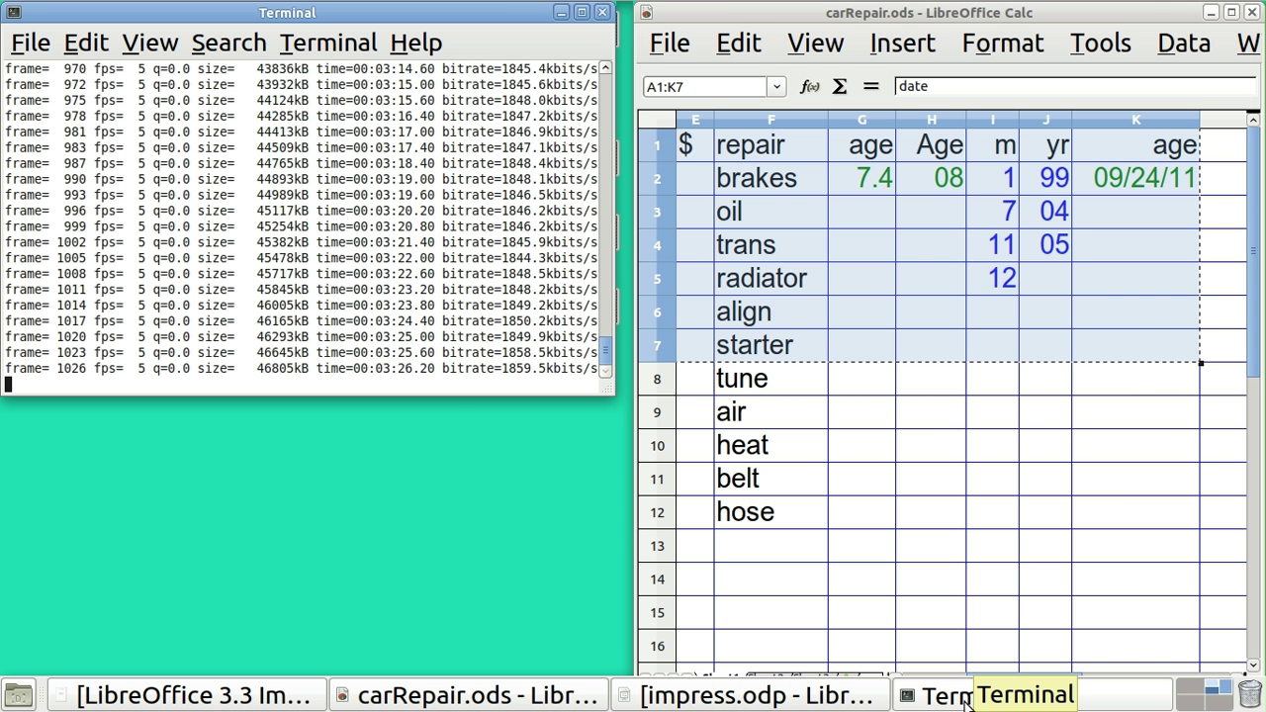
pyautogui.click(756, 695)
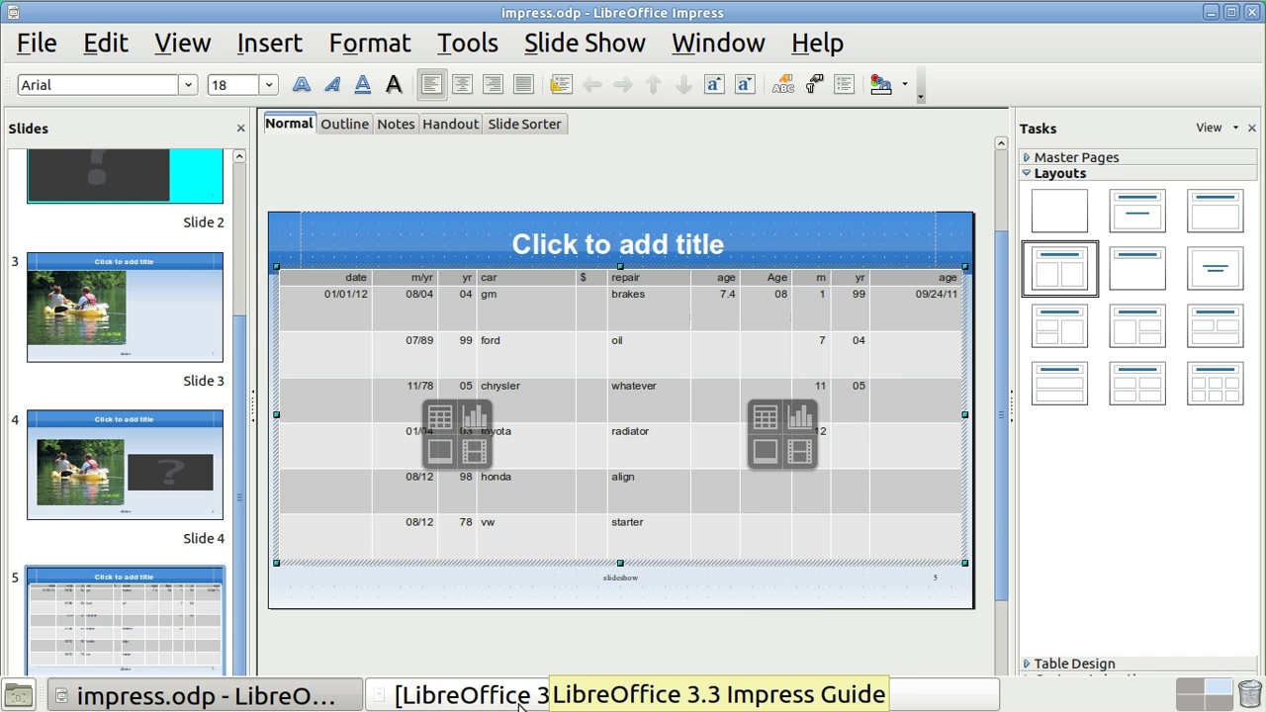
# Step: Switch to the LibreOffice 3.3 Impress Guide and look through its table of contents from the cover to page 6
pyautogui.click(516, 700)
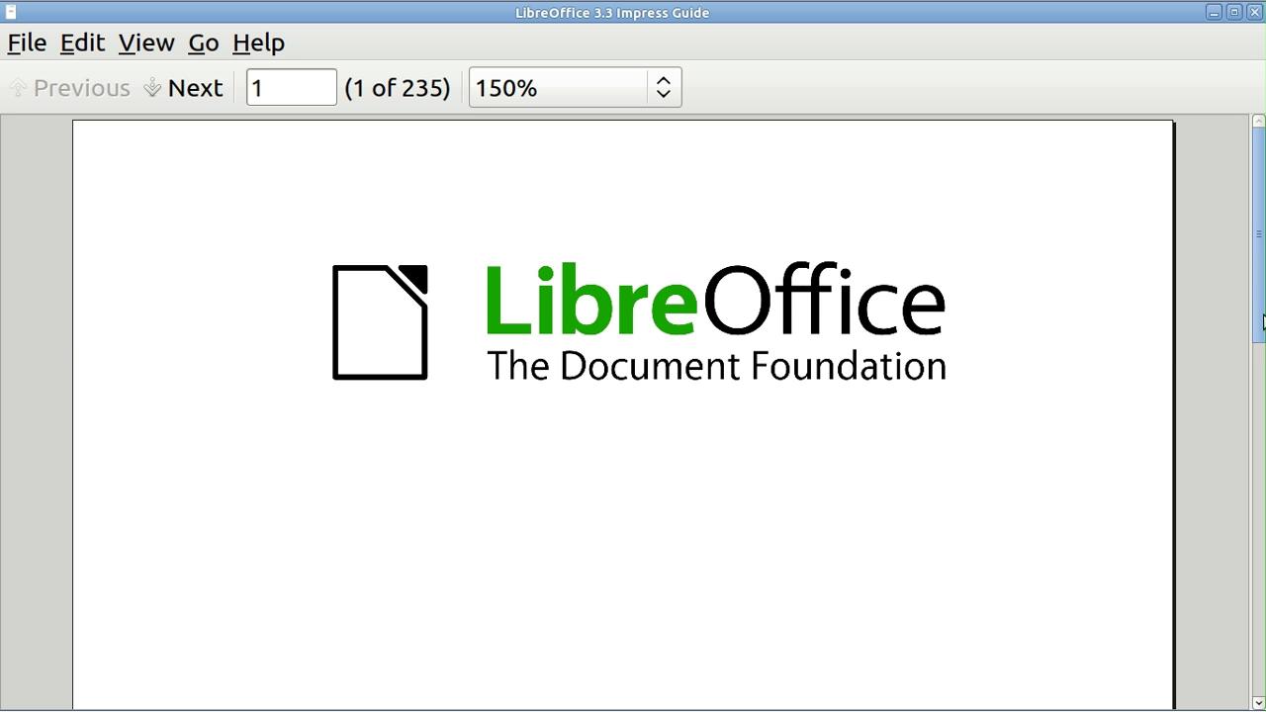
pyautogui.moveTo(1262, 321); pyautogui.dragTo(1258, 572)
pyautogui.scroll(-12, 1259, 572)
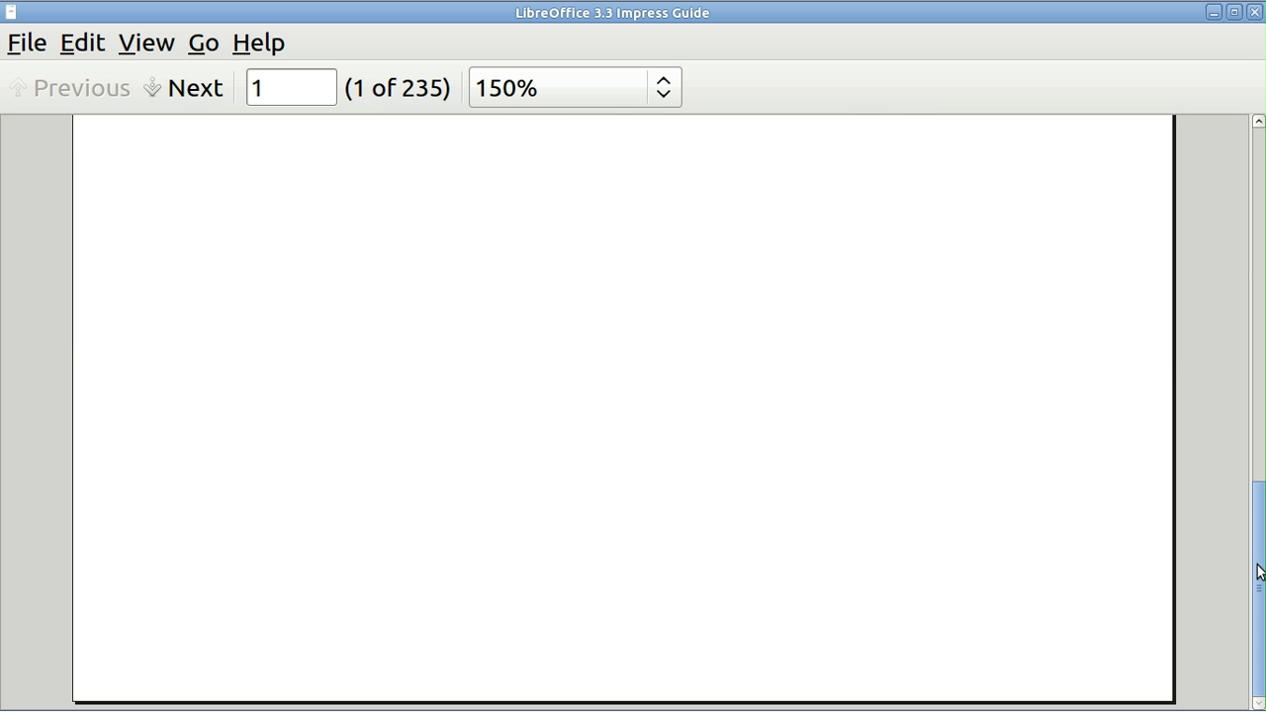
pyautogui.scroll(-4, 1259, 572)
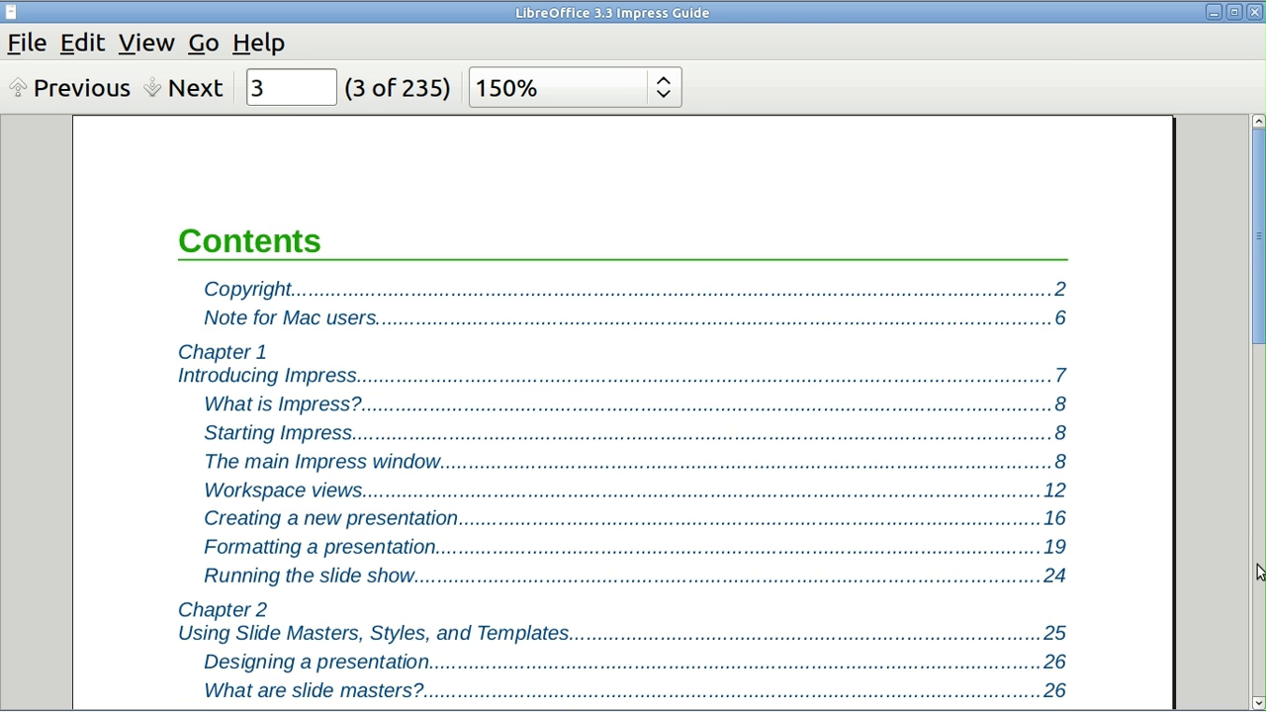
pyautogui.scroll(-6, 1259, 572)
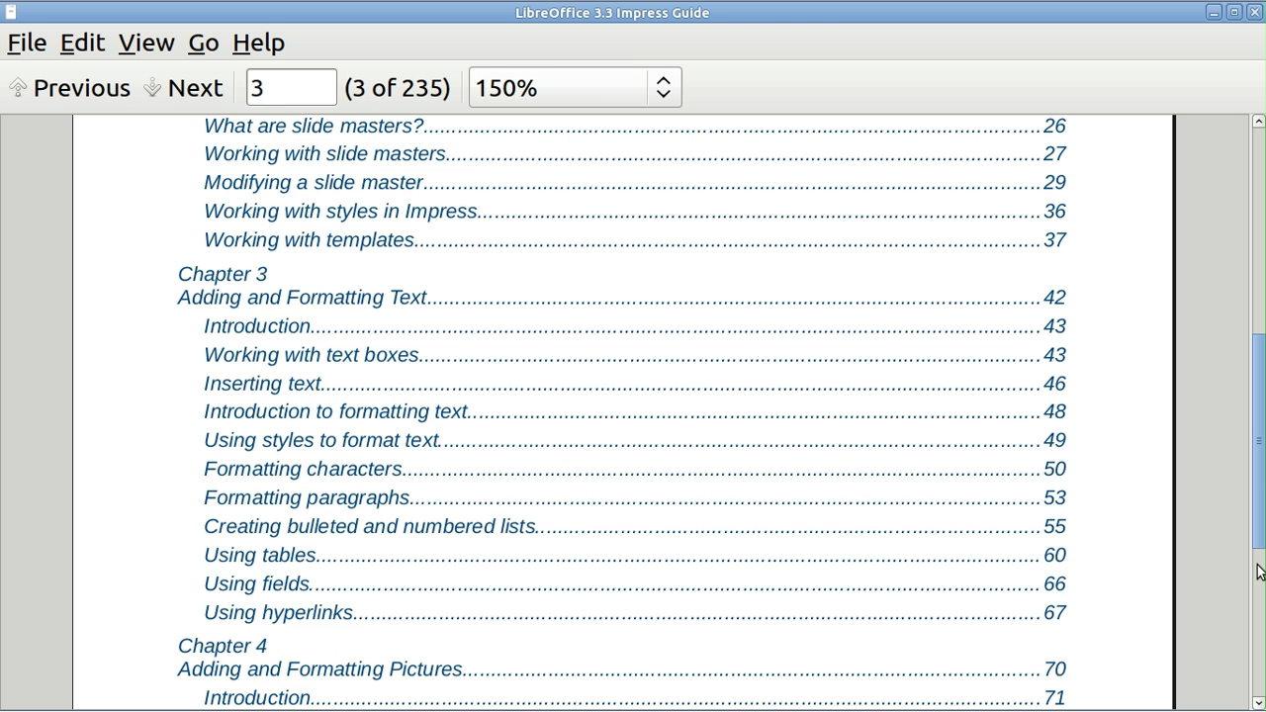
pyautogui.scroll(-4, 1259, 571)
pyautogui.scroll(-20, 1259, 571)
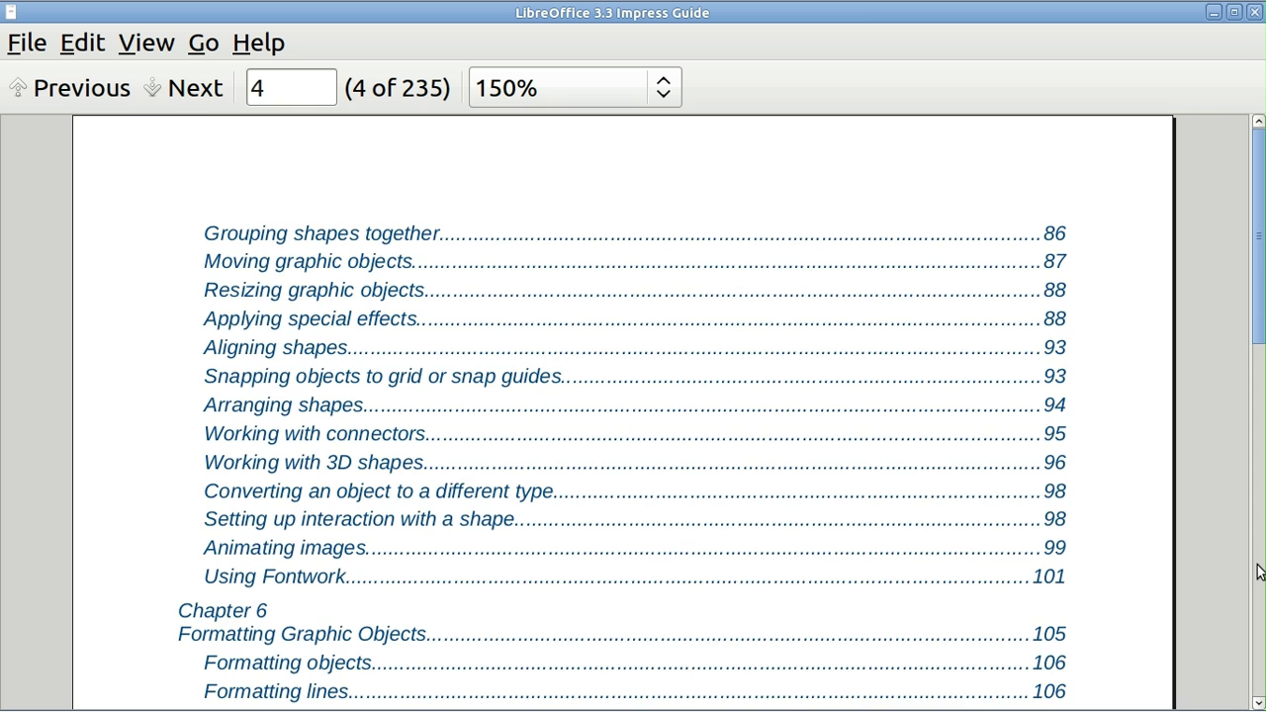
pyautogui.scroll(-20, 1258, 571)
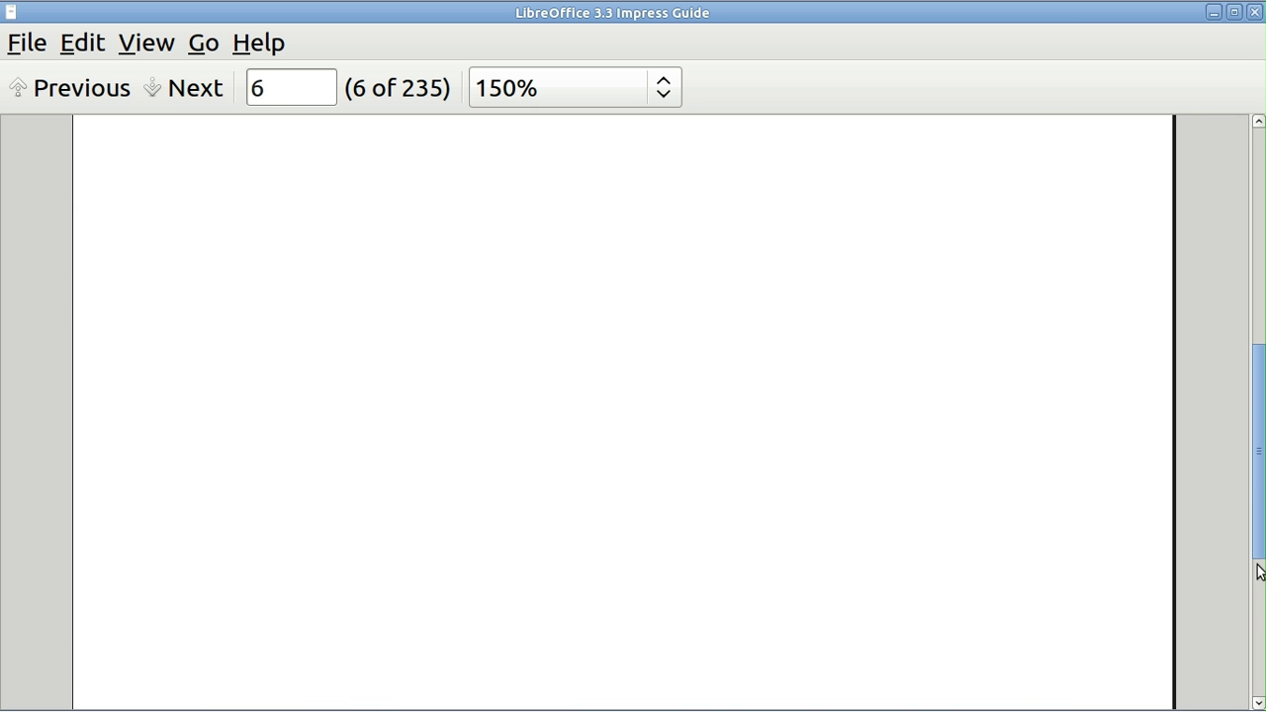
# Step: Read on to Chapter 1 on page 7 of the Impress Guide, open its text search, and minimize the guide
pyautogui.scroll(-3, 1259, 571)
pyautogui.scroll(-5, 1259, 572)
pyautogui.hotkey('ctrl', 'f')
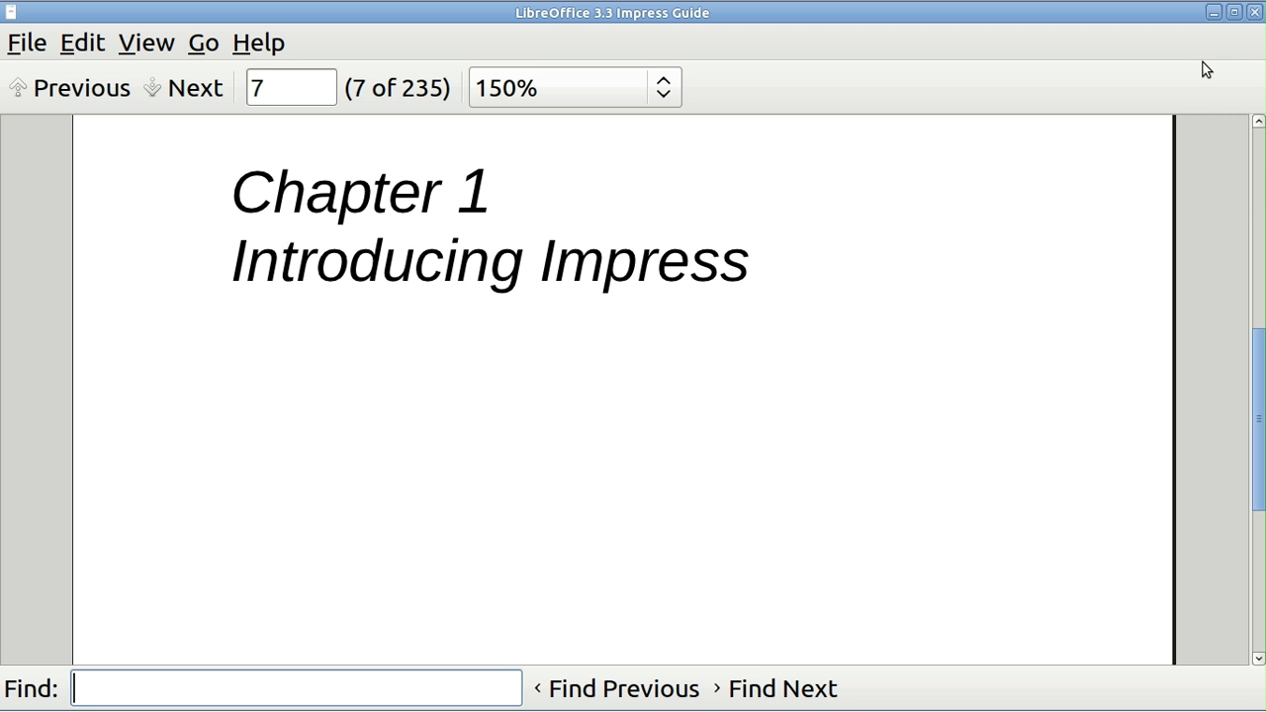
pyautogui.click(1214, 13)
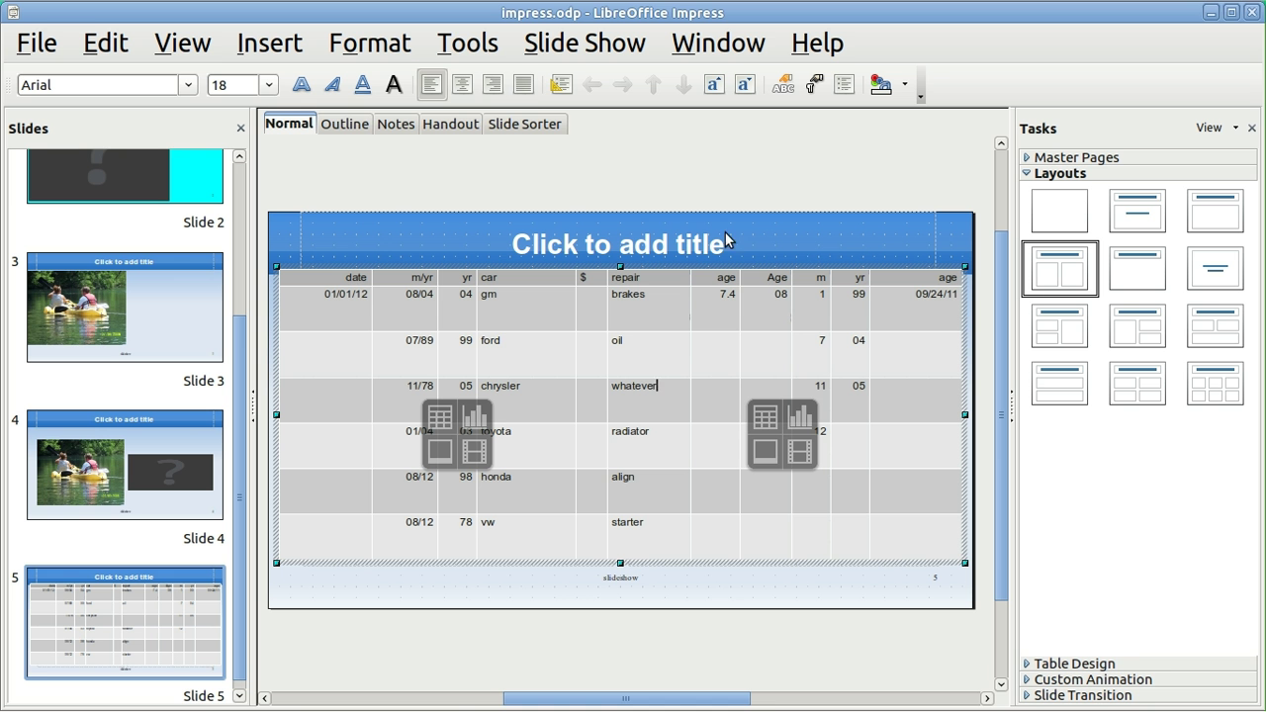
pyautogui.click(769, 705)
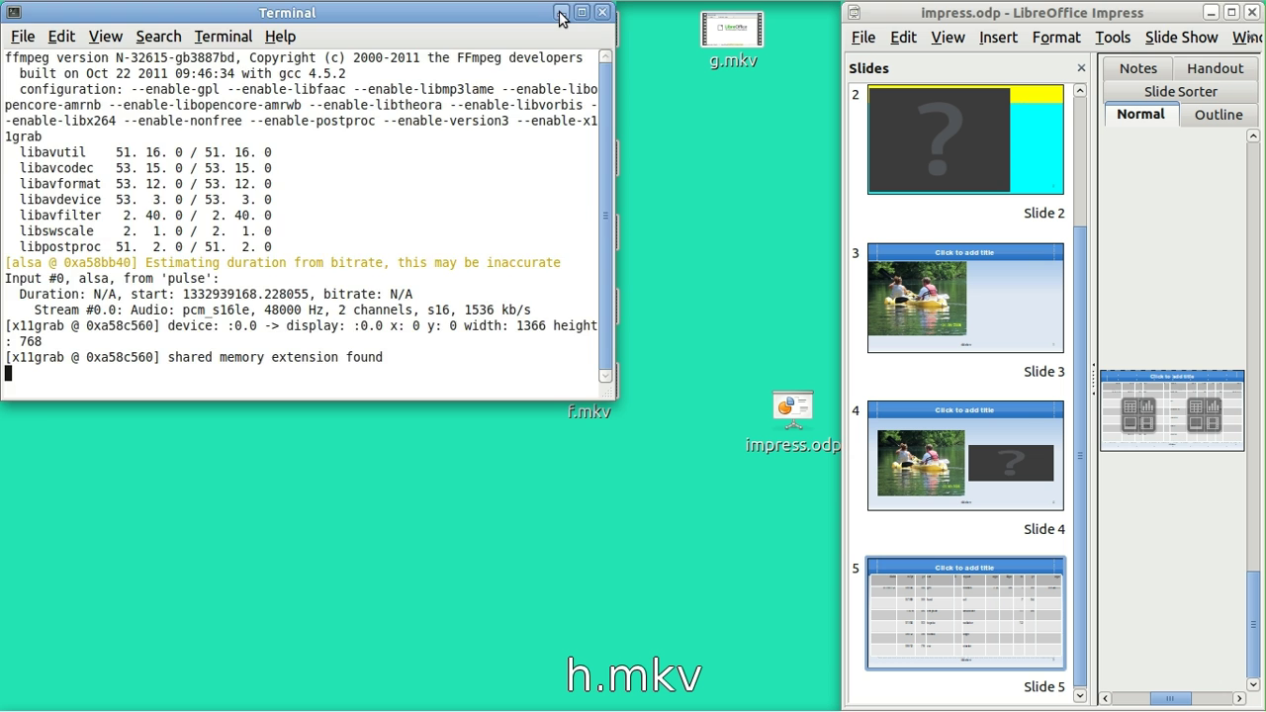
# Step: Minimize the terminal, open Sound Recorder to view its recording controls, and close it
pyautogui.click(560, 13)
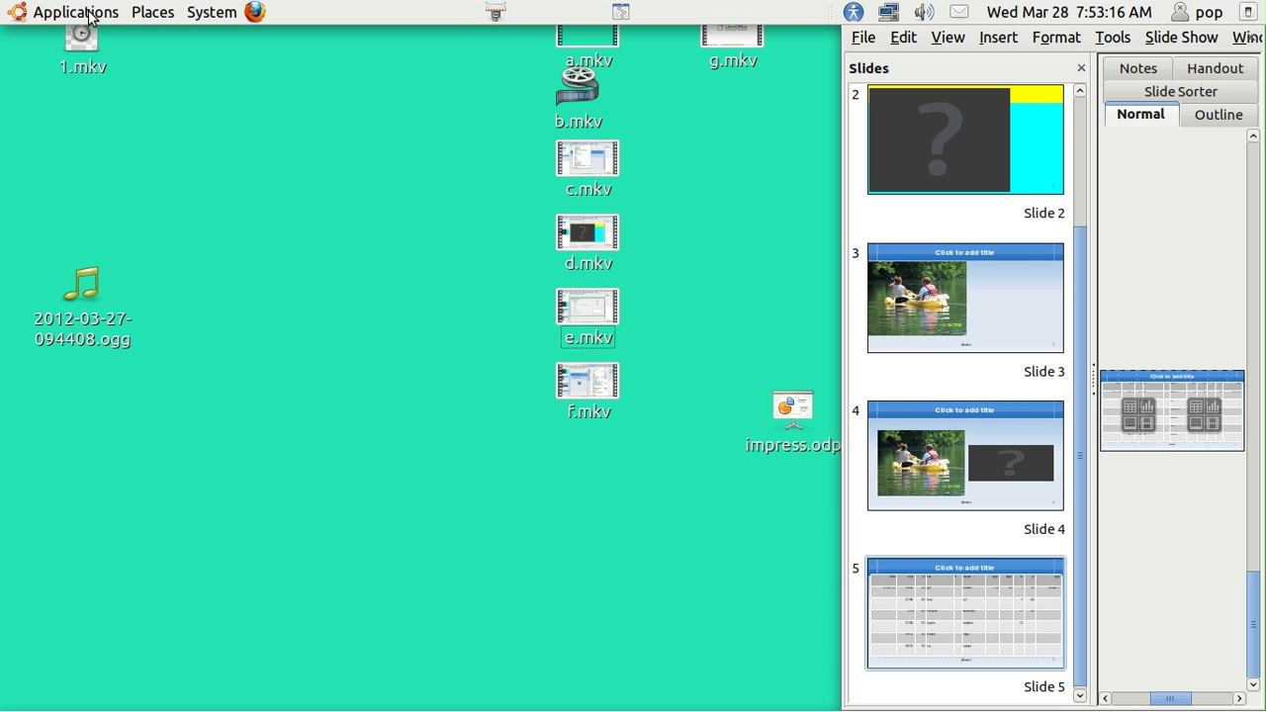
pyautogui.click(89, 14)
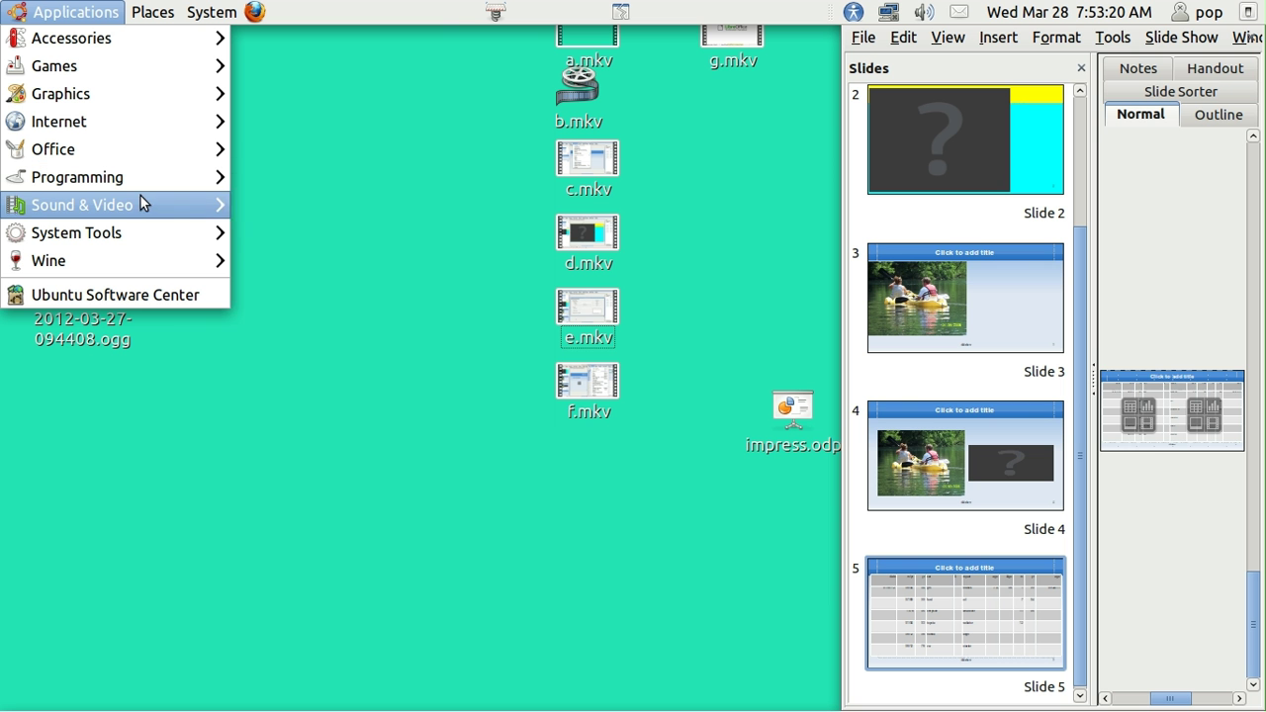
pyautogui.moveTo(143, 197)
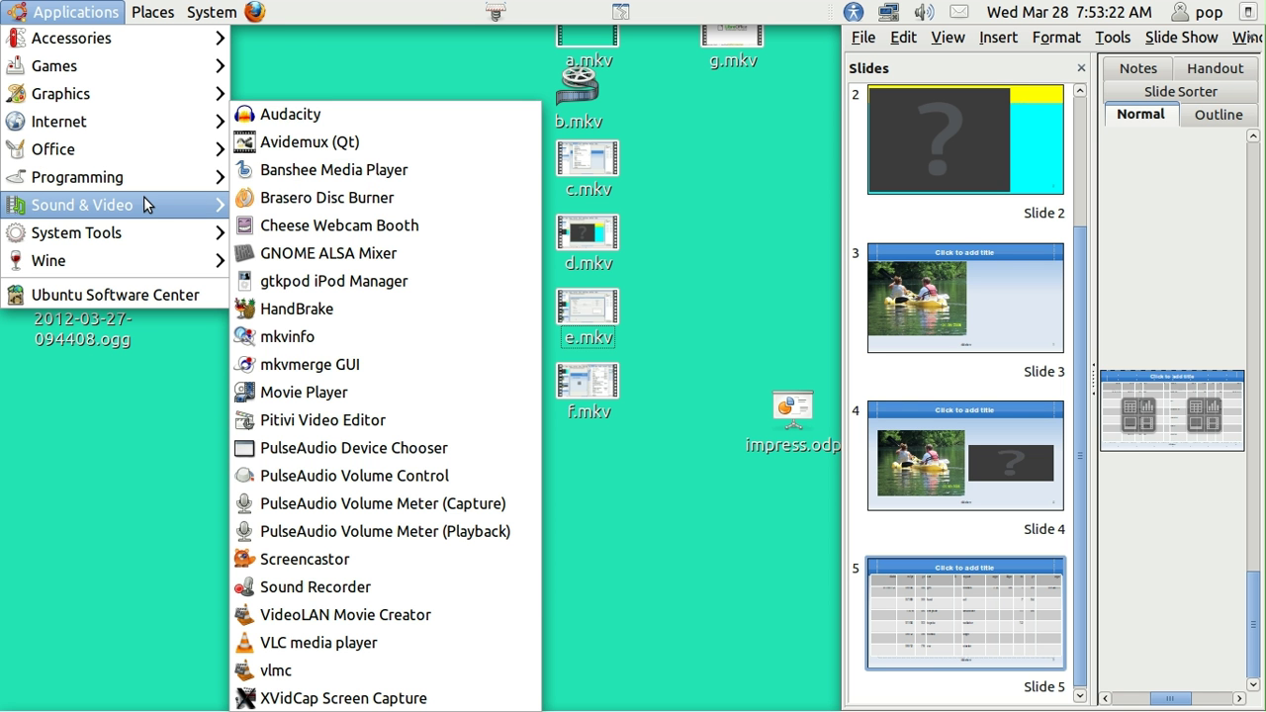
pyautogui.click(402, 585)
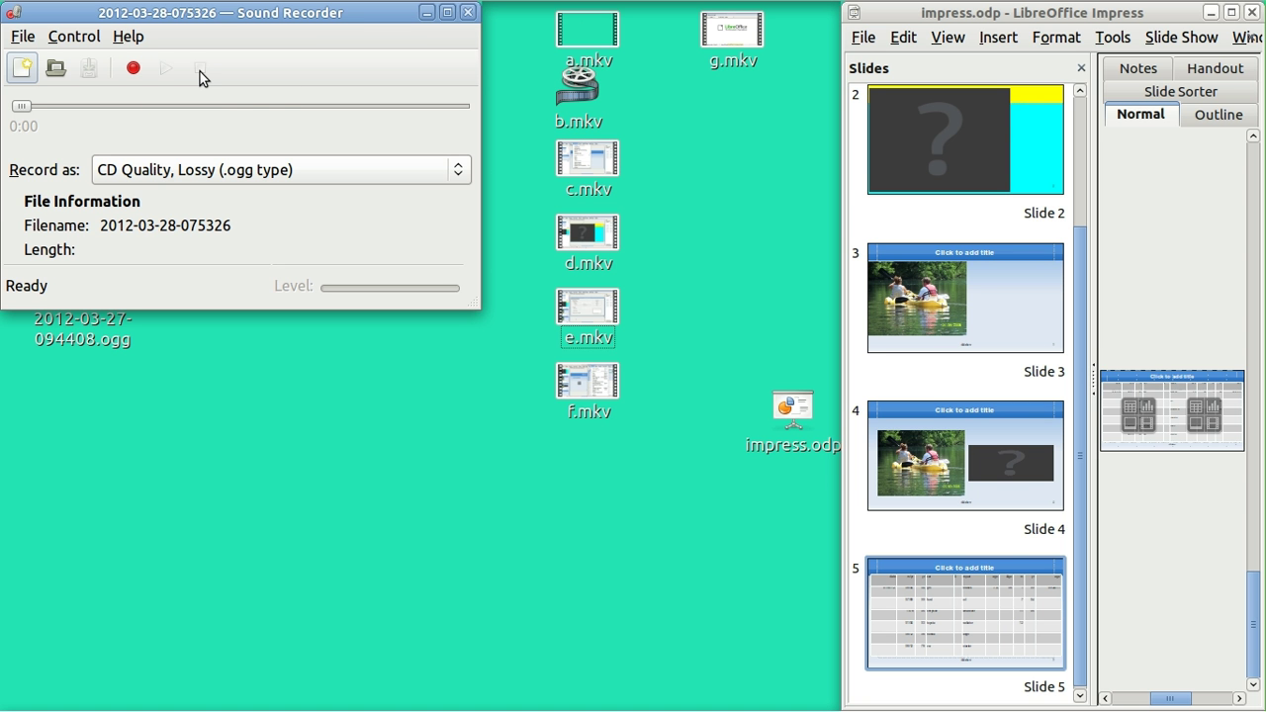
pyautogui.click(469, 13)
pyautogui.moveTo(89, 318)
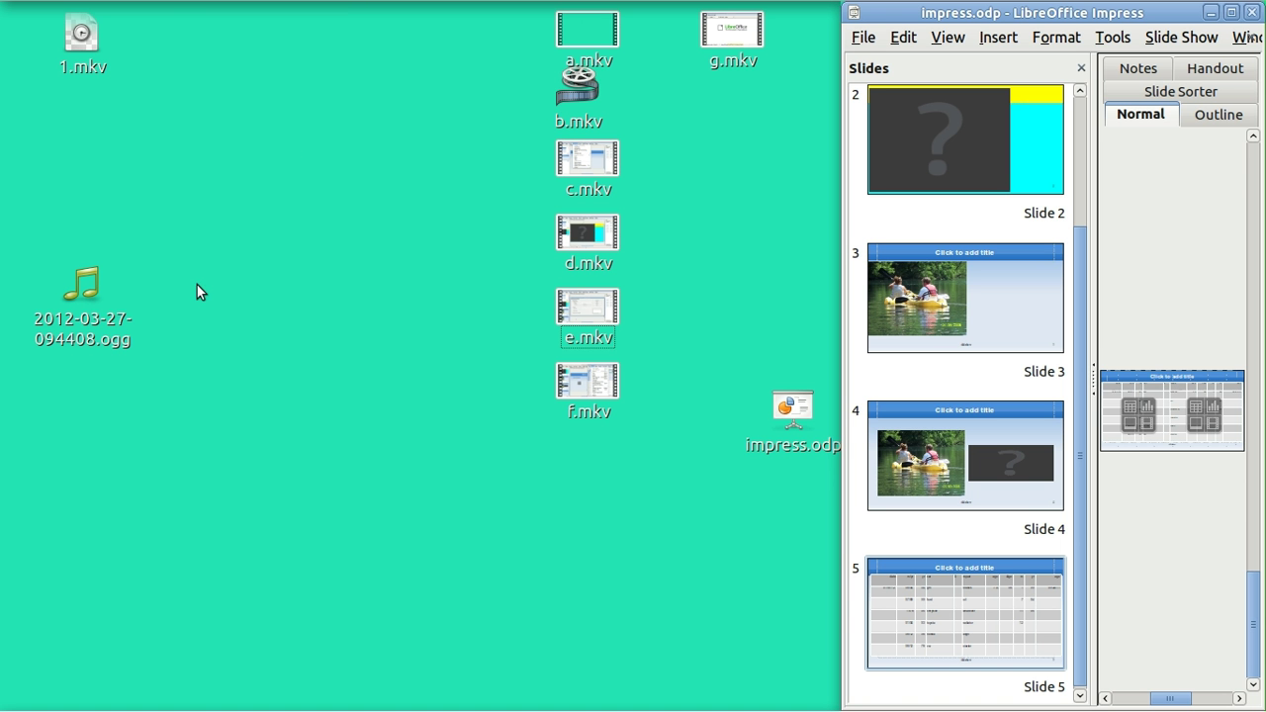
# Step: Maximize the impress.odp window and set the interaction of slide 3's kayak picture to Play sound
pyautogui.click(1232, 13)
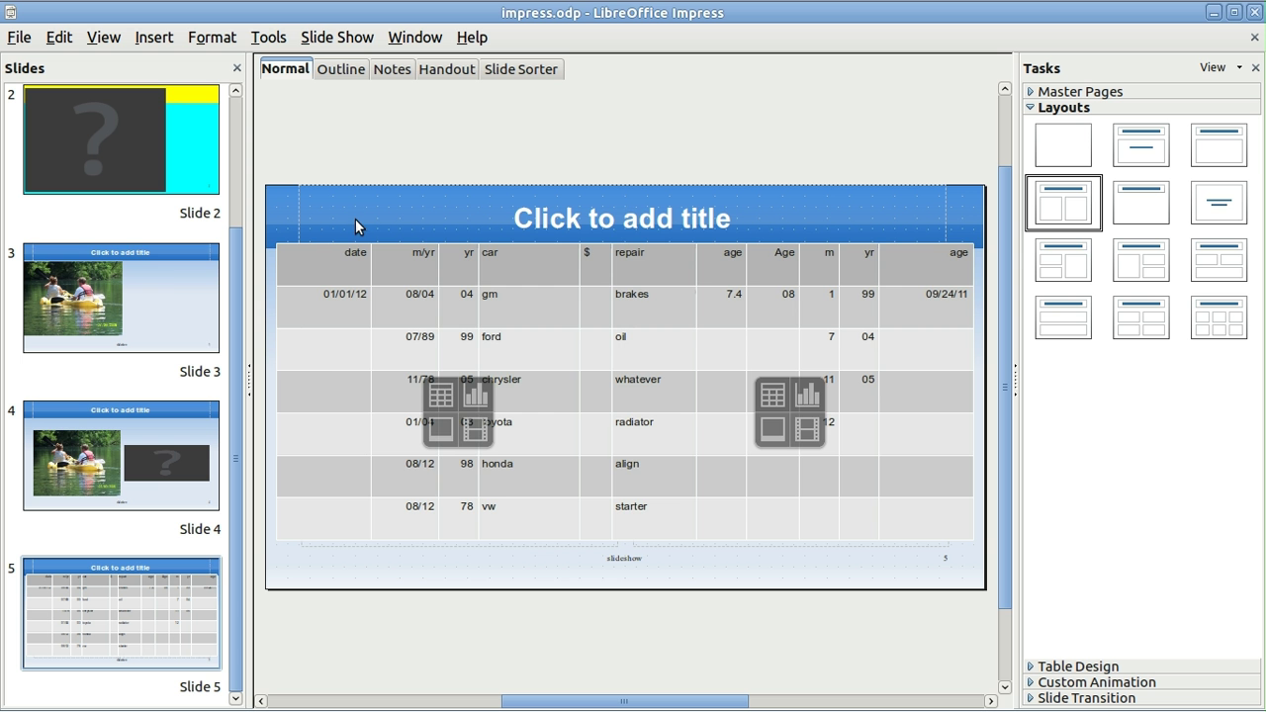
pyautogui.click(92, 305)
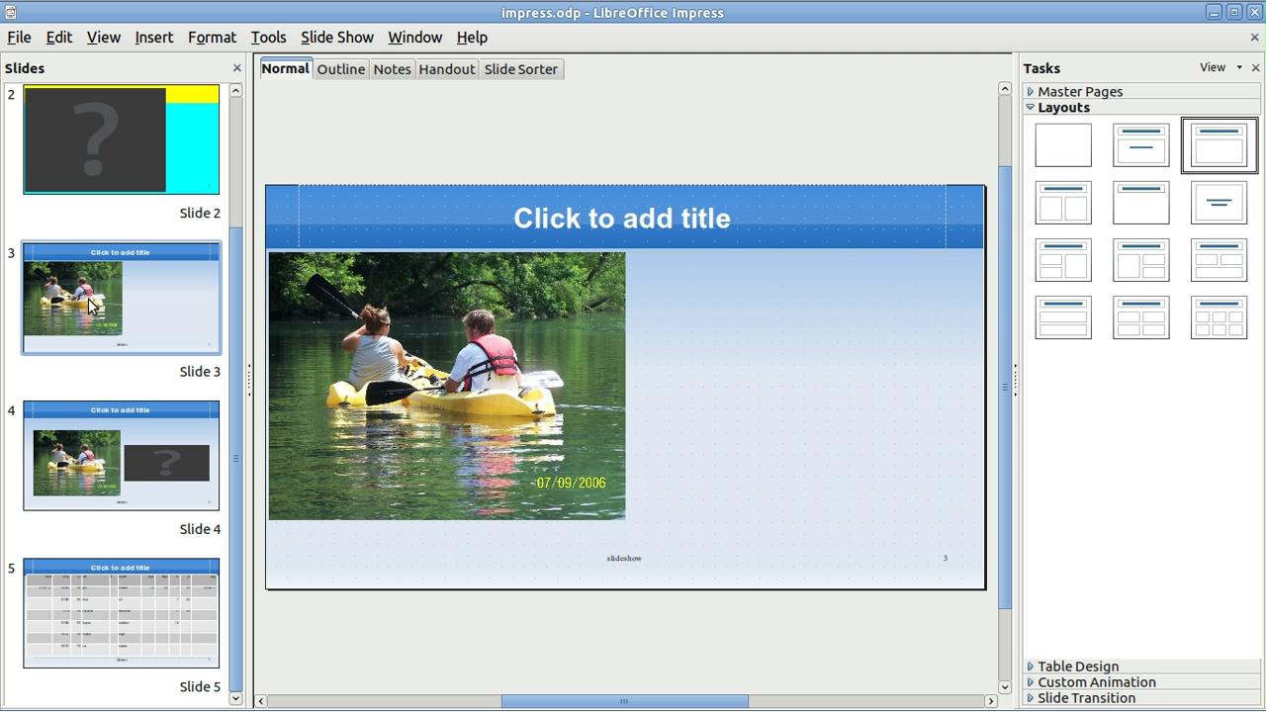
pyautogui.rightClick(454, 379)
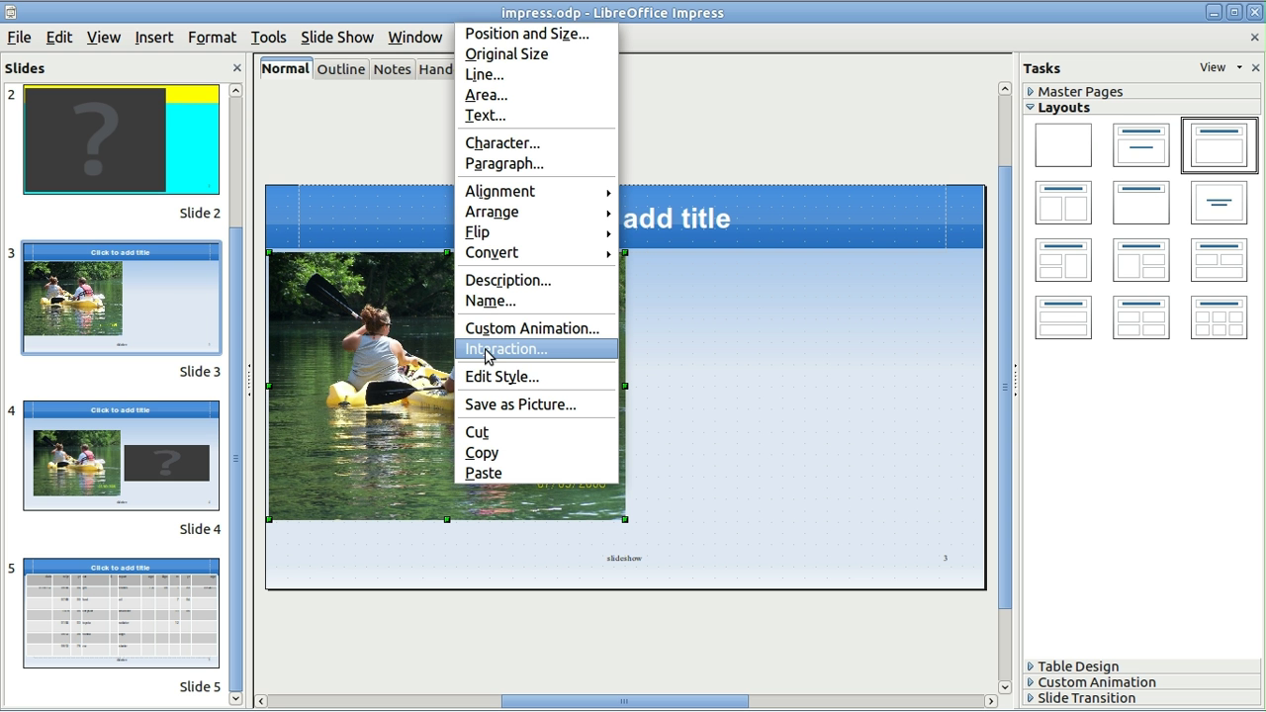
pyautogui.click(560, 351)
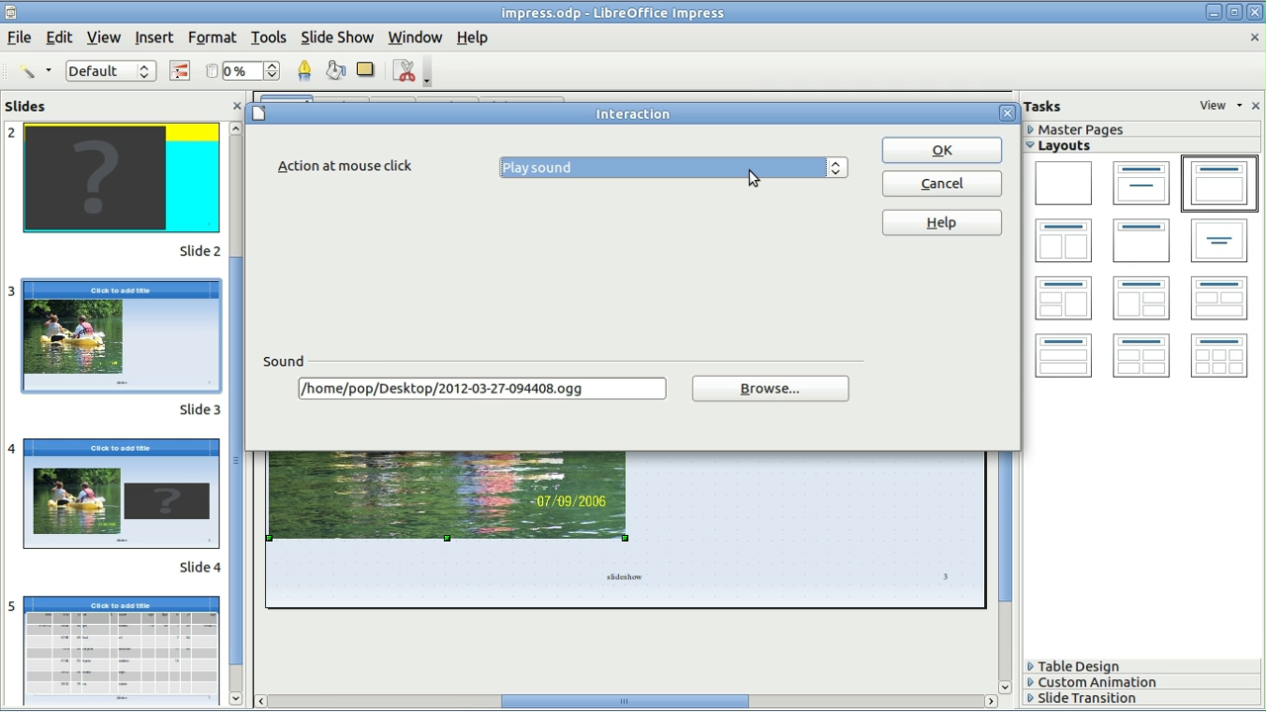
pyautogui.click(836, 169)
pyautogui.scroll(2, 846, 203)
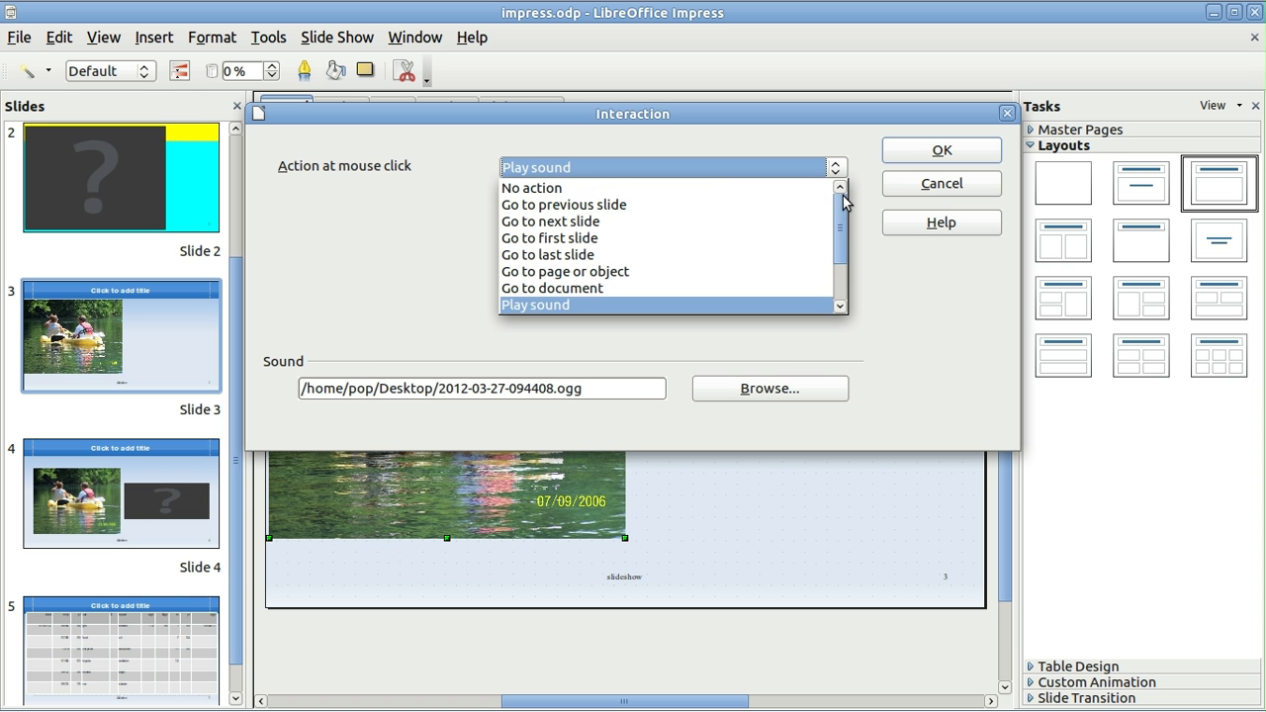
pyautogui.click(743, 306)
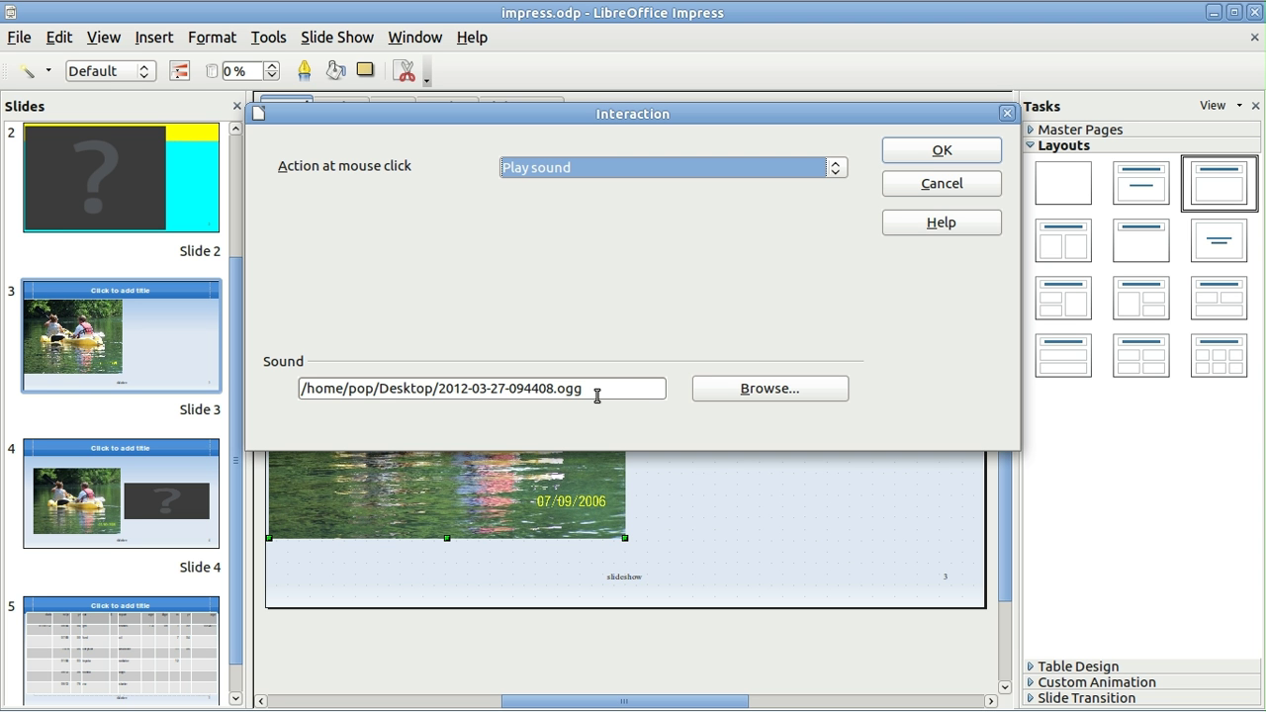
# Step: Choose 2012-03-27-094408.ogg from the Desktop as the picture's interaction sound and apply the interaction
pyautogui.click(748, 390)
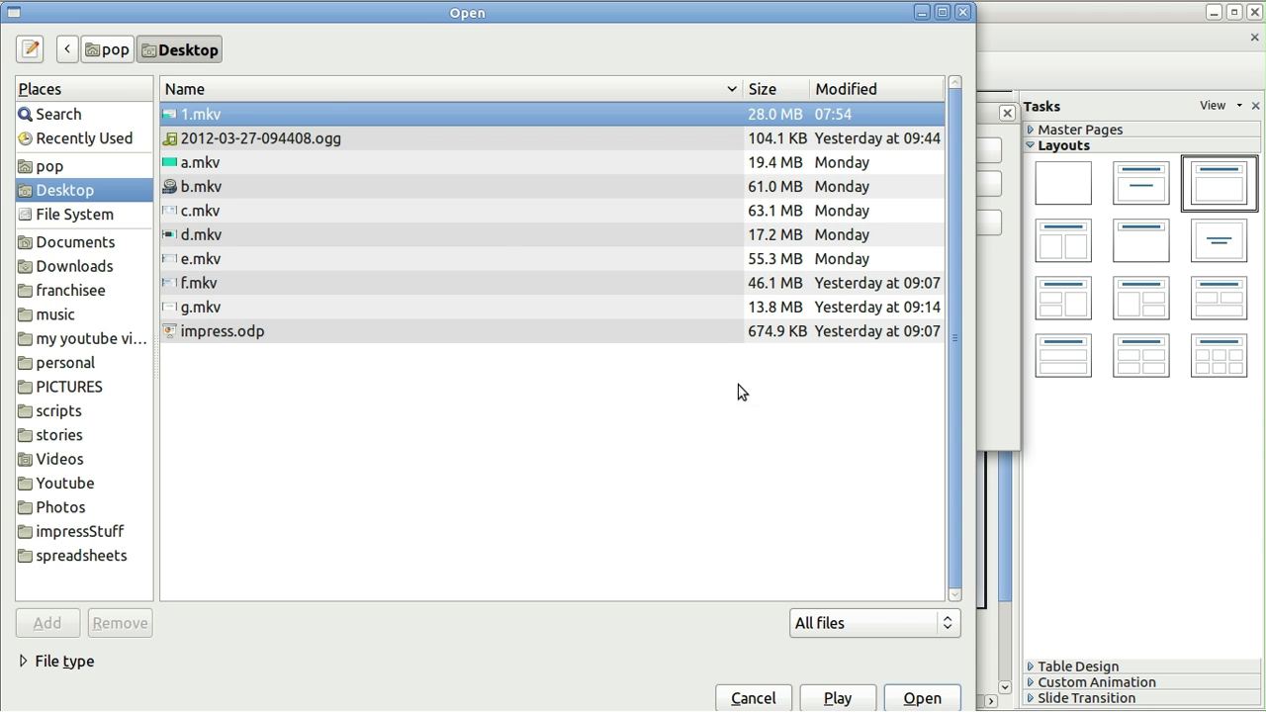
pyautogui.click(321, 146)
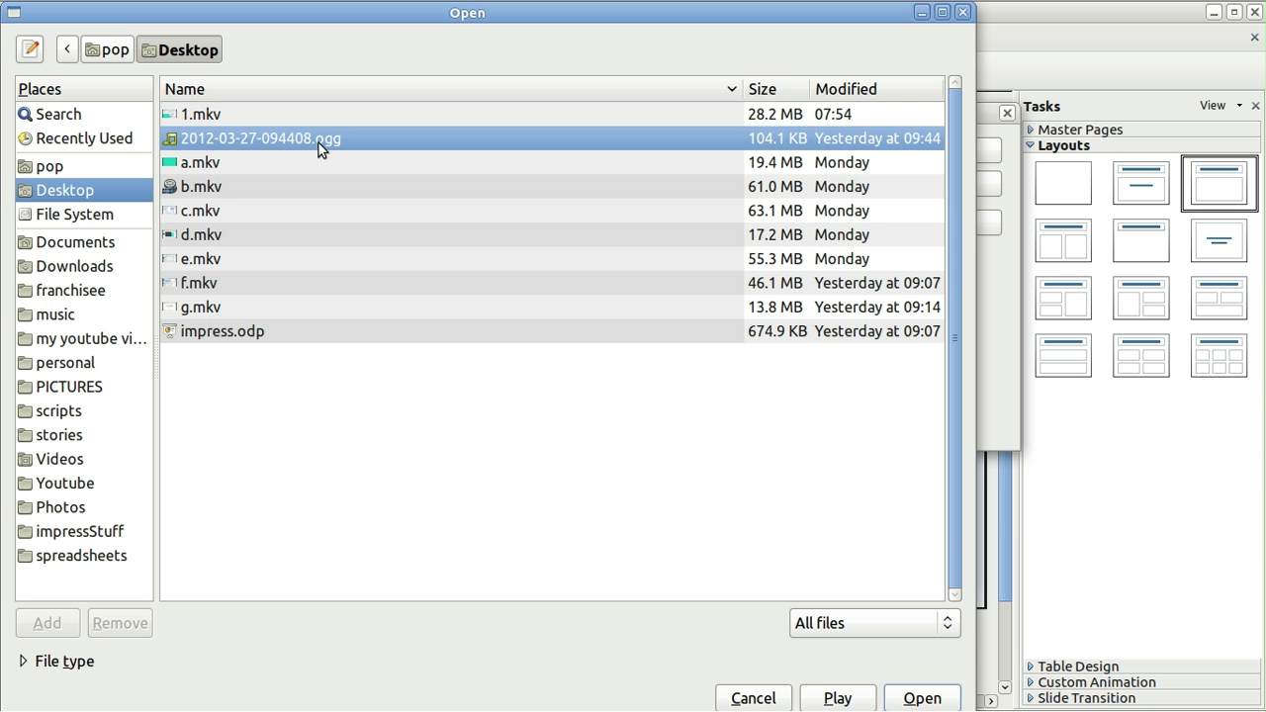
pyautogui.click(921, 698)
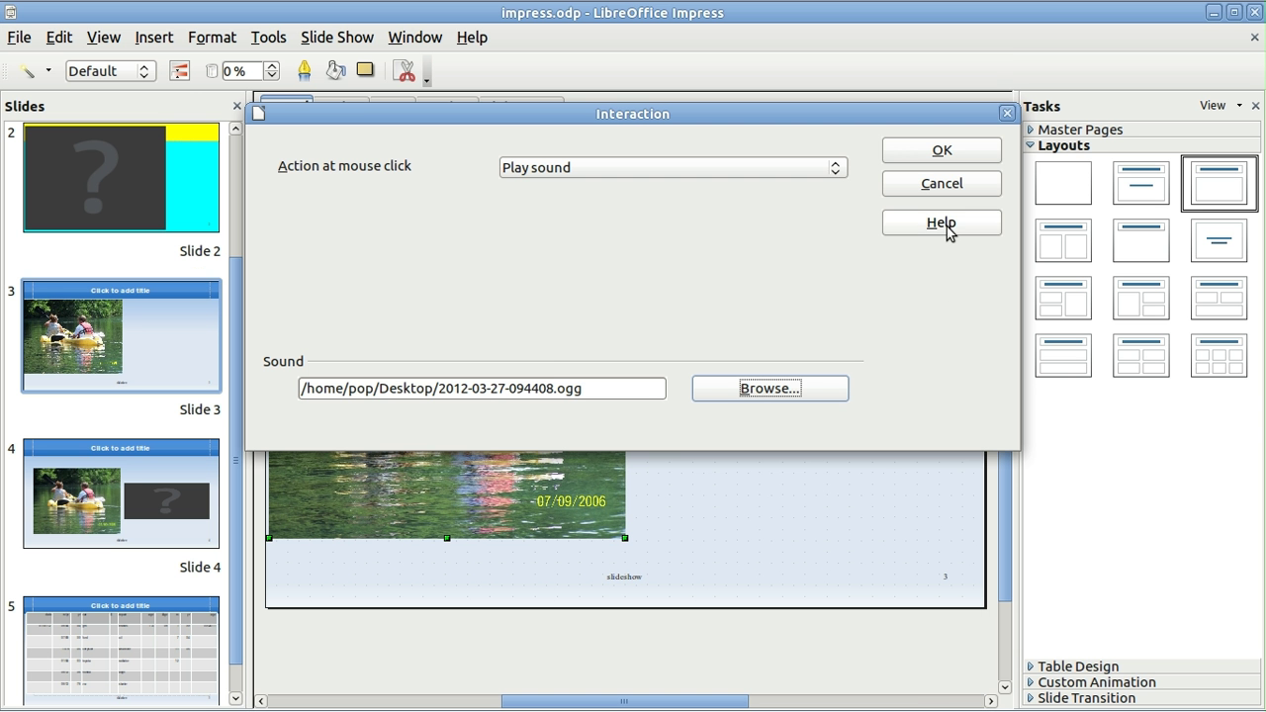
pyautogui.click(940, 150)
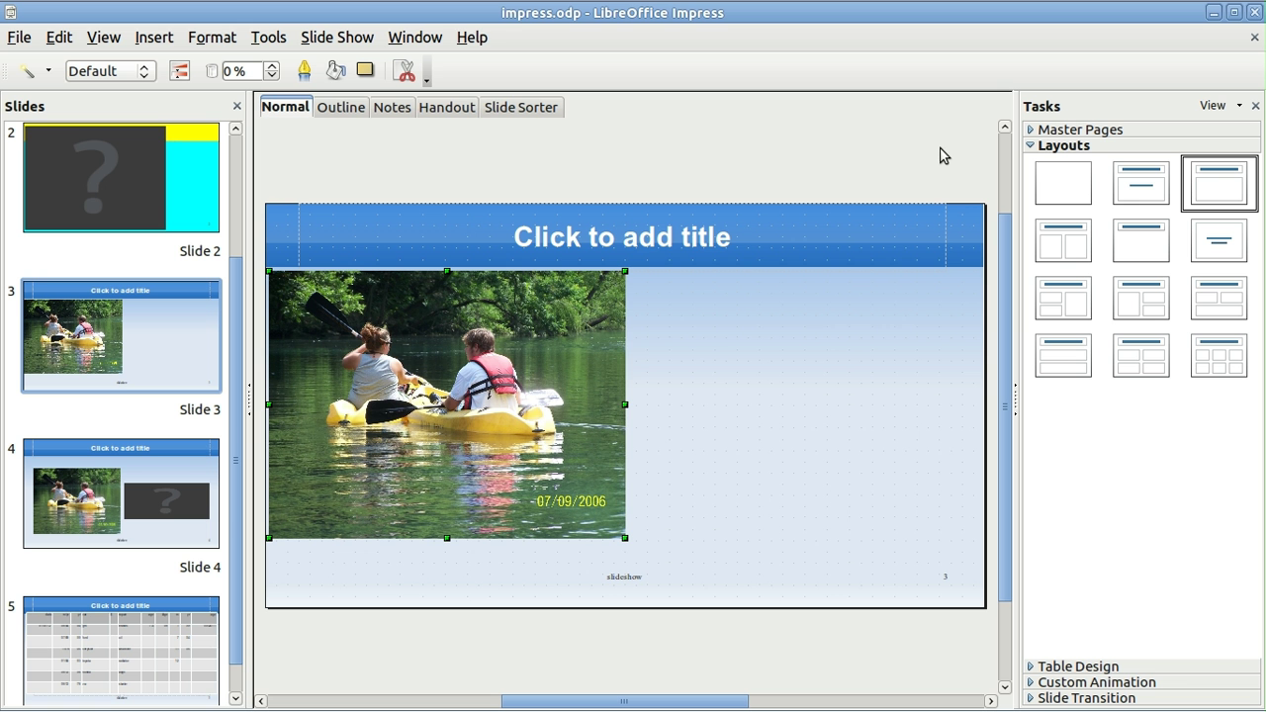
# Step: Insert a new slide after slide 5 and give it the blank layout
pyautogui.click(181, 652)
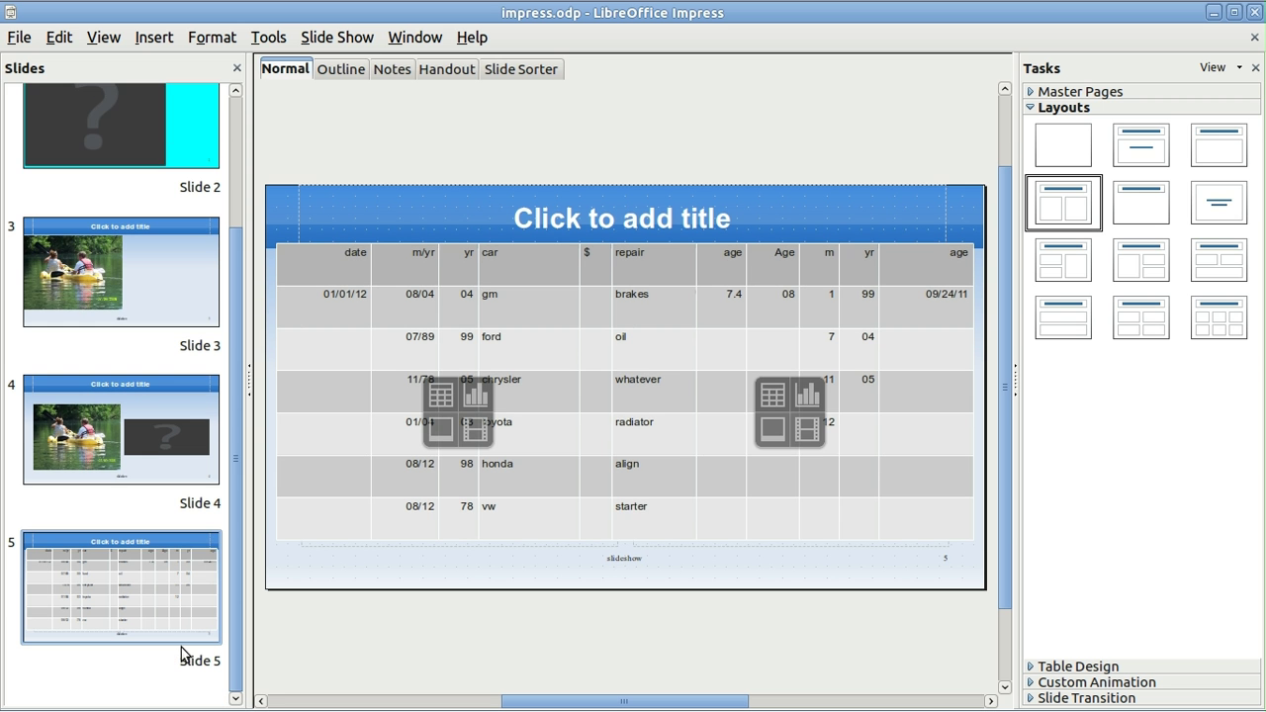
pyautogui.click(154, 39)
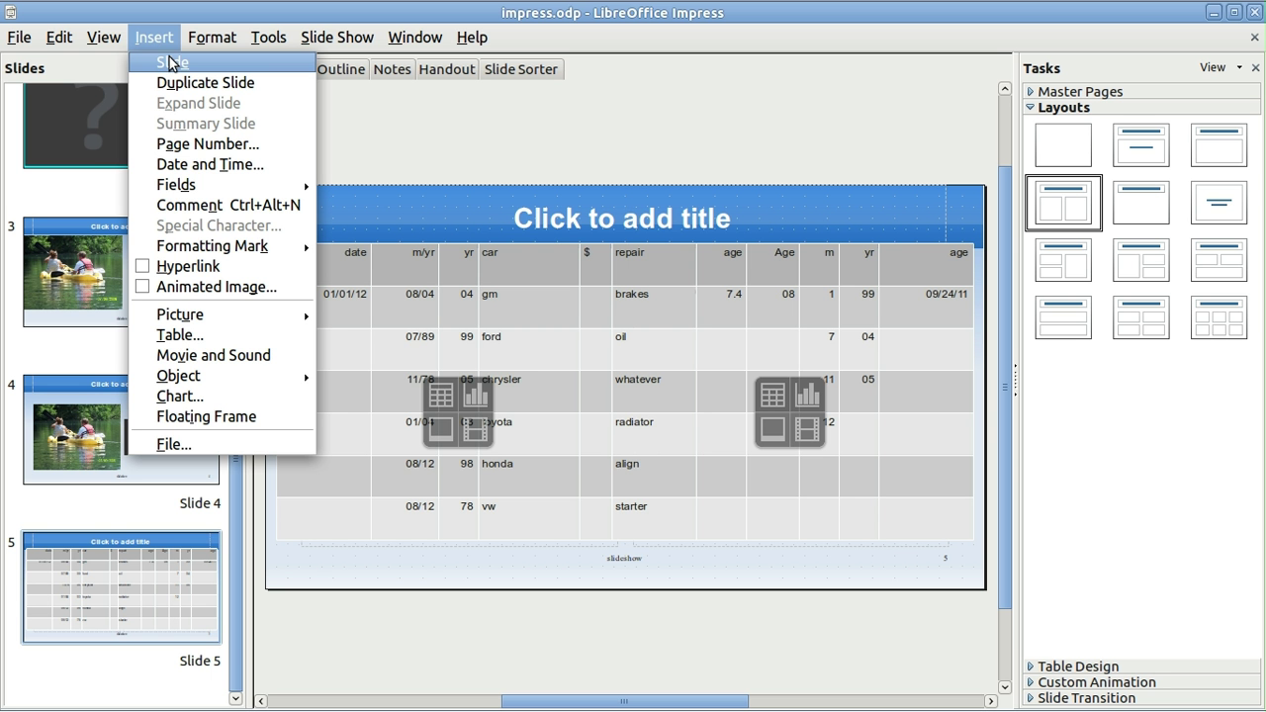
pyautogui.click(172, 62)
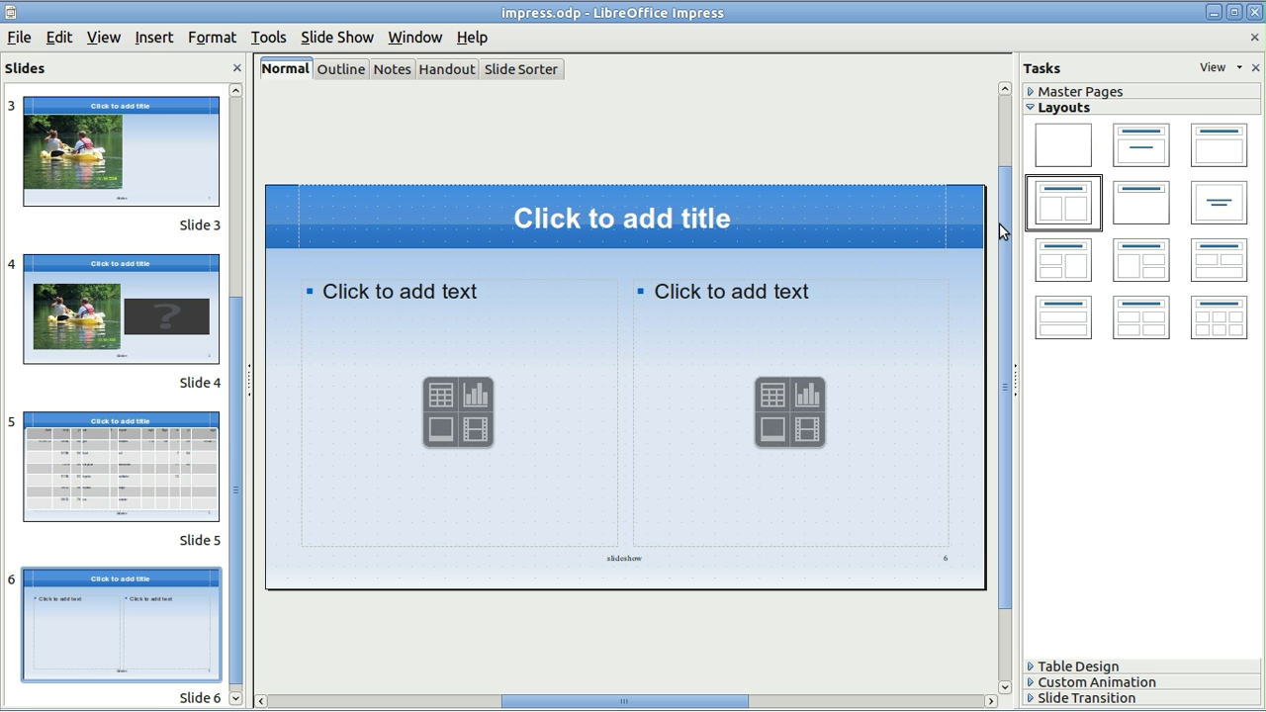
pyautogui.click(1057, 167)
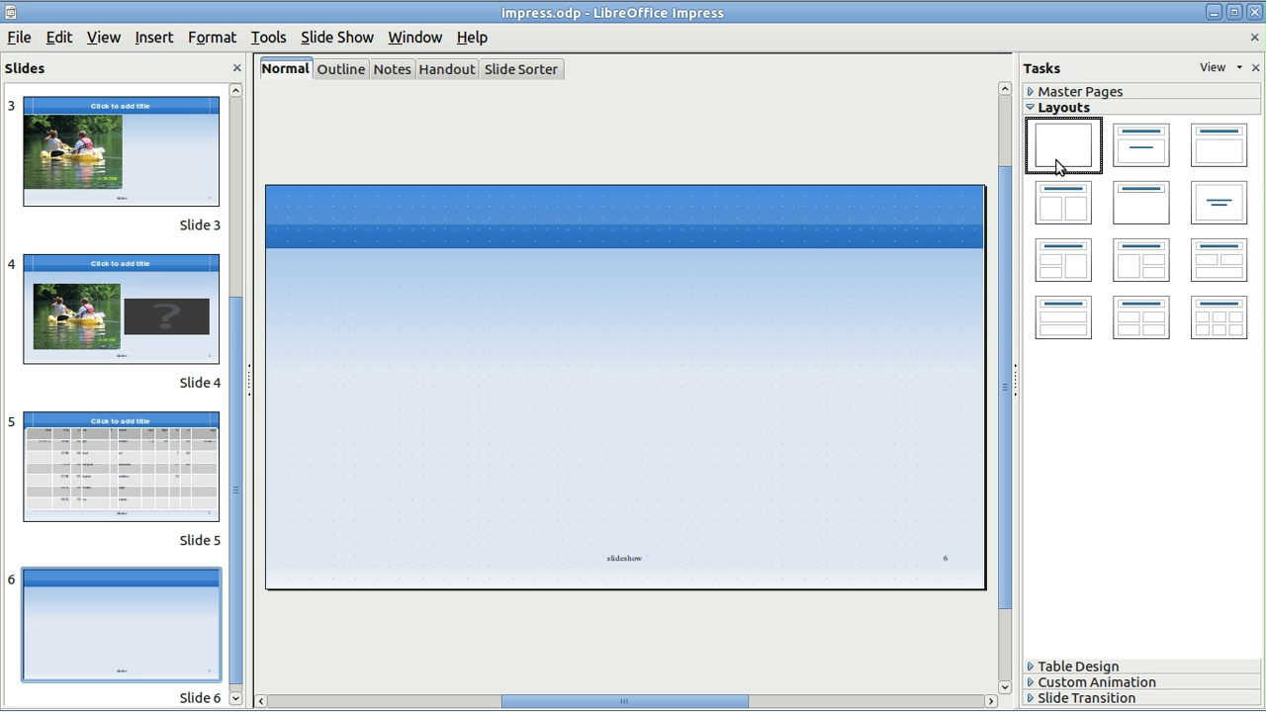
pyautogui.rightClick(528, 379)
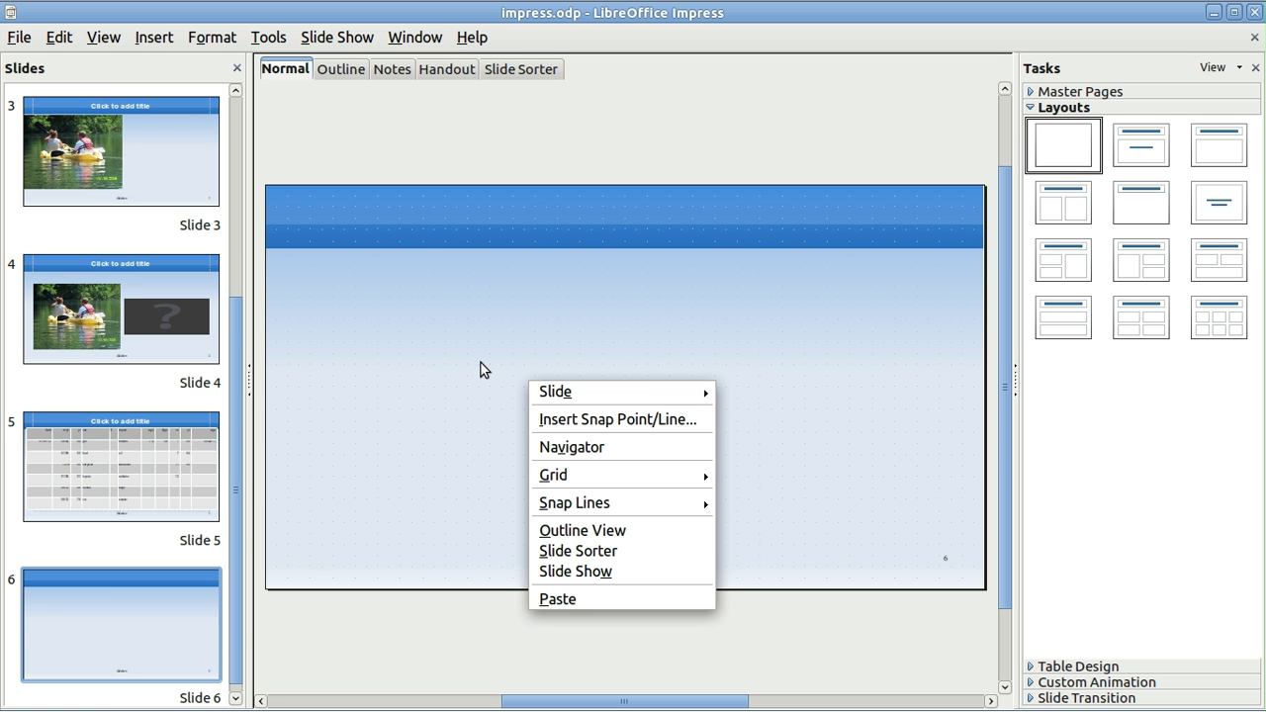
pyautogui.click(482, 370)
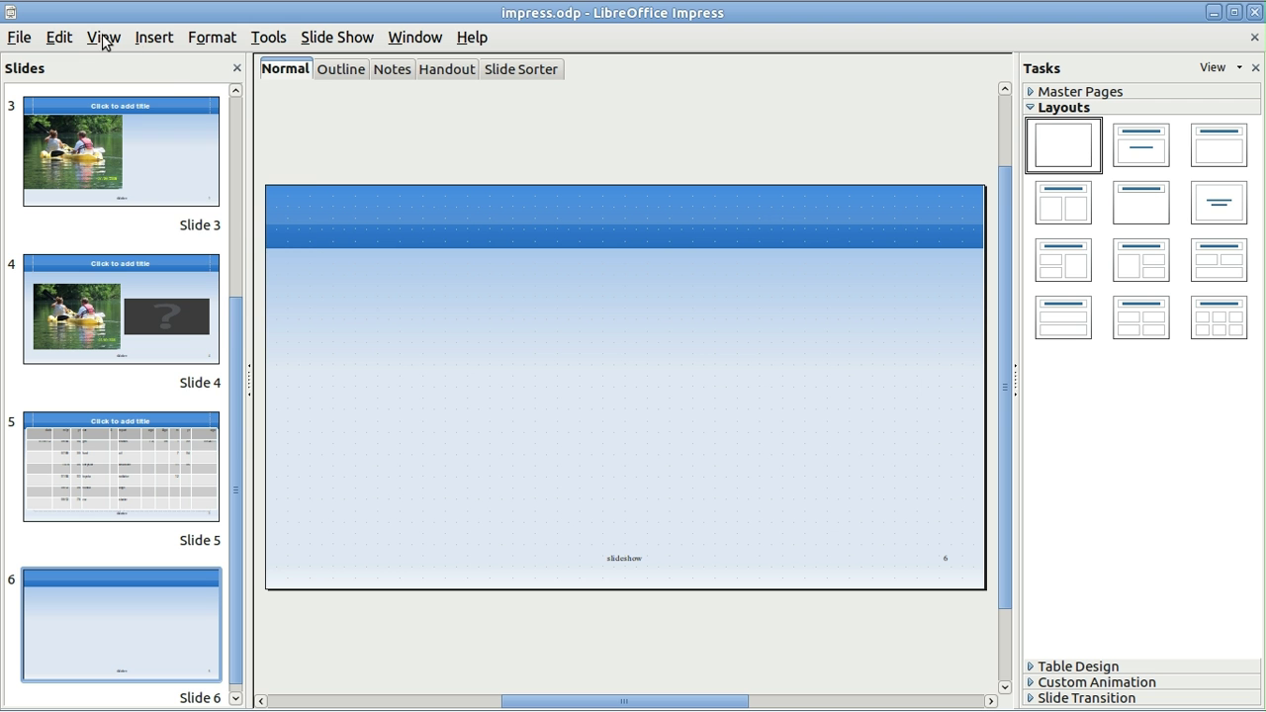
# Step: Insert a document hyperlink to the Desktop file 2012-03-27-094408.ogg on slide 6, then shift its text frame slightly and extend it downward
pyautogui.click(154, 42)
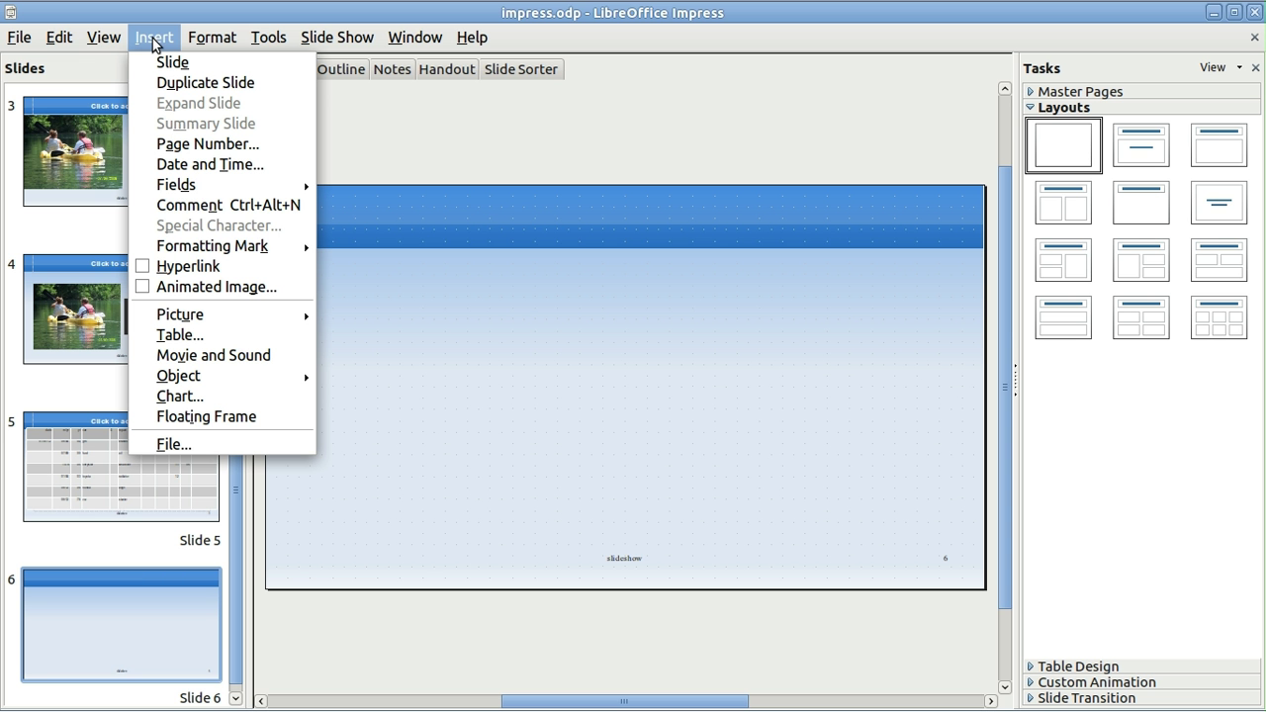
pyautogui.click(210, 269)
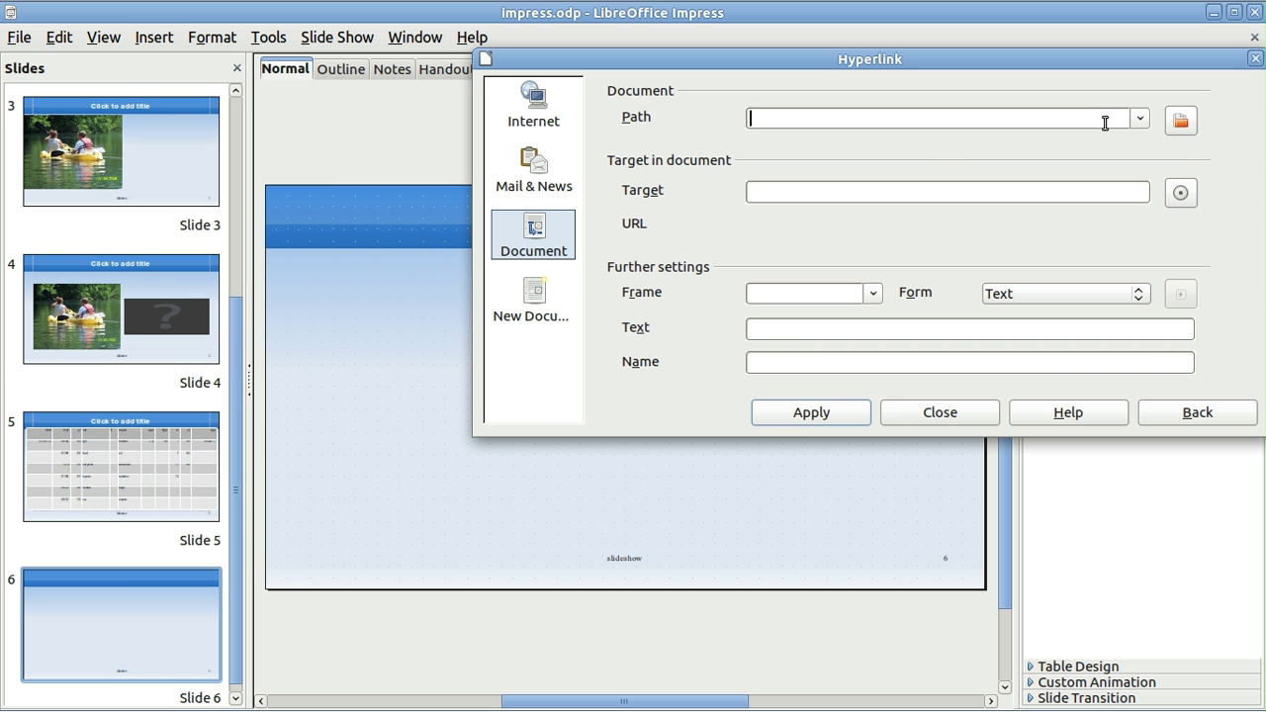
pyautogui.click(1179, 123)
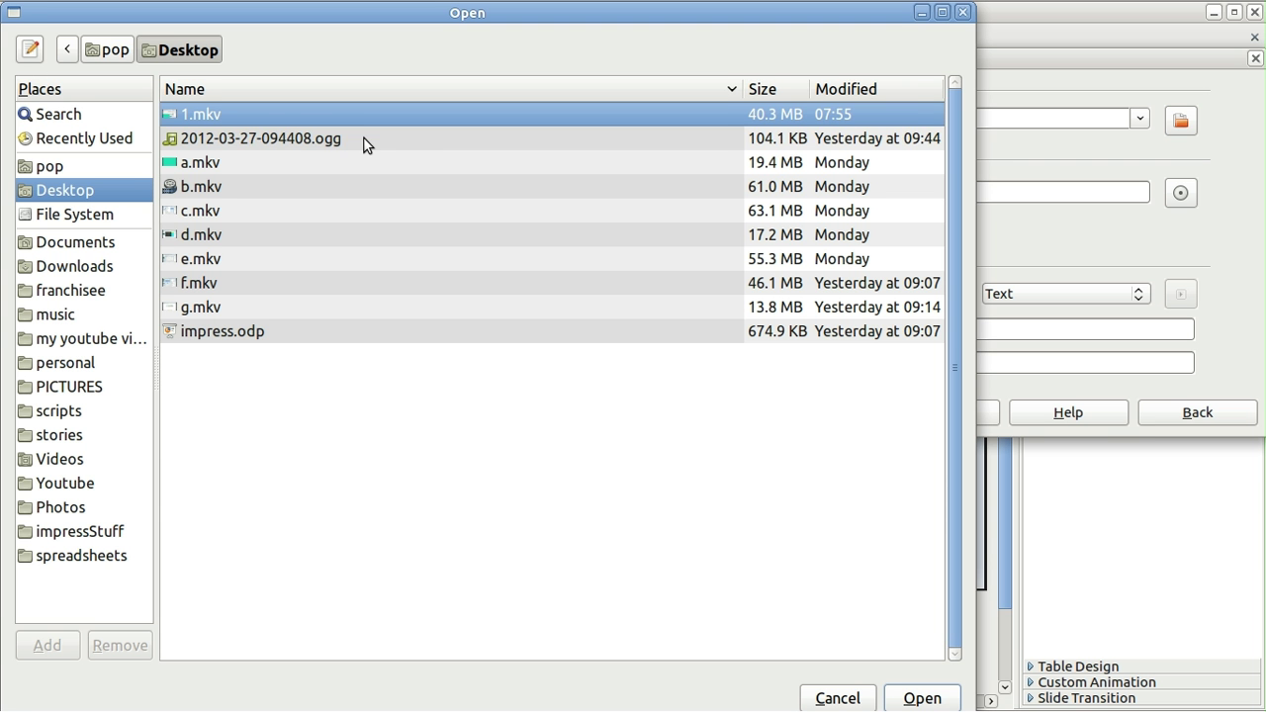
pyautogui.click(364, 141)
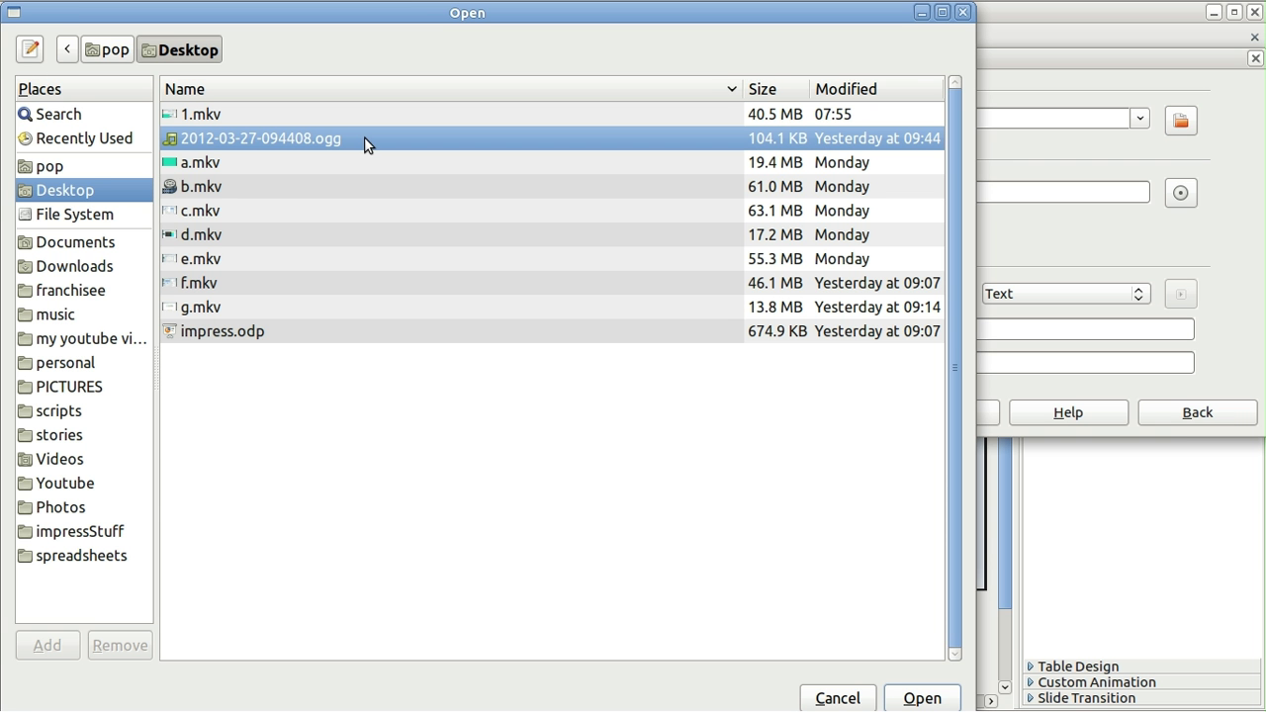
pyautogui.click(931, 702)
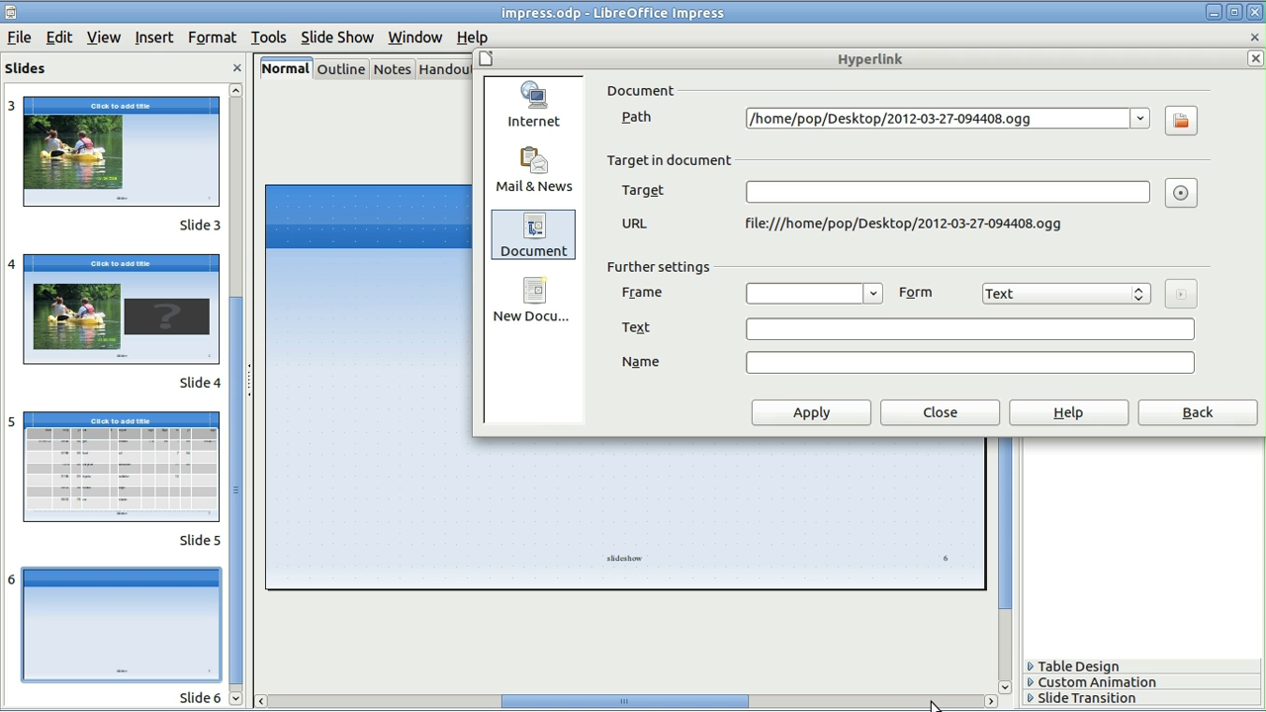
pyautogui.click(805, 416)
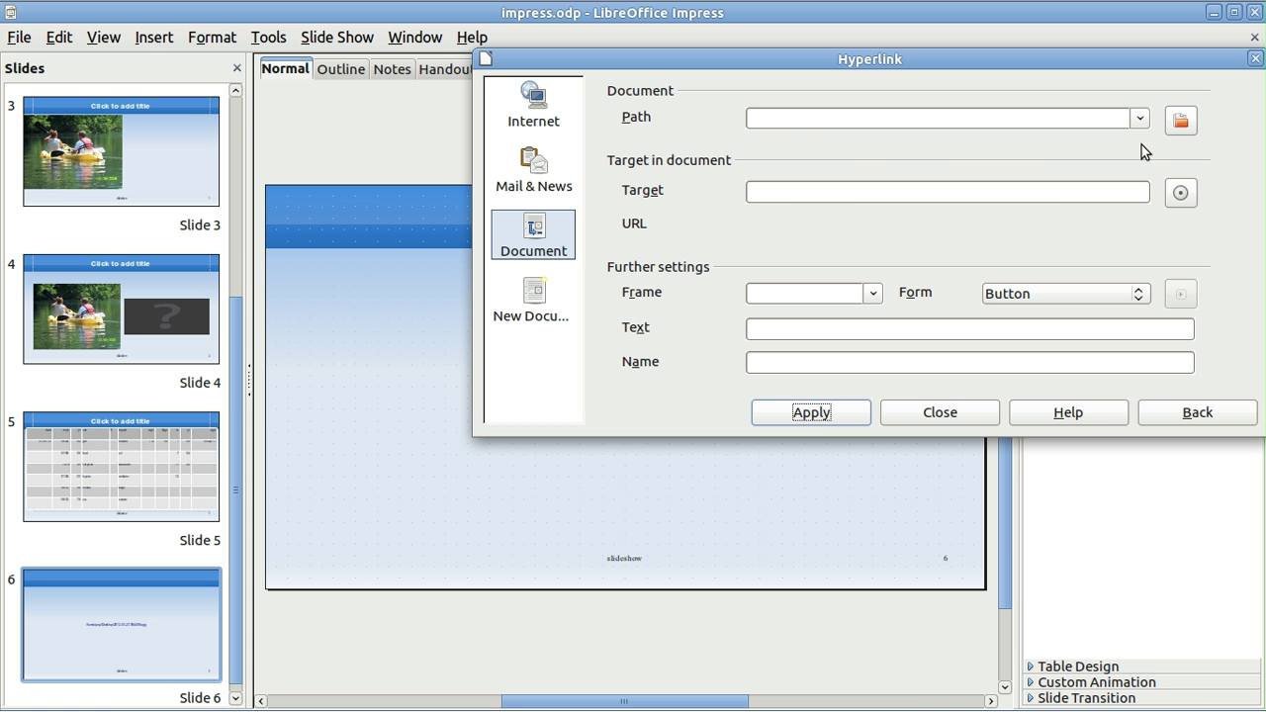
pyautogui.click(1257, 59)
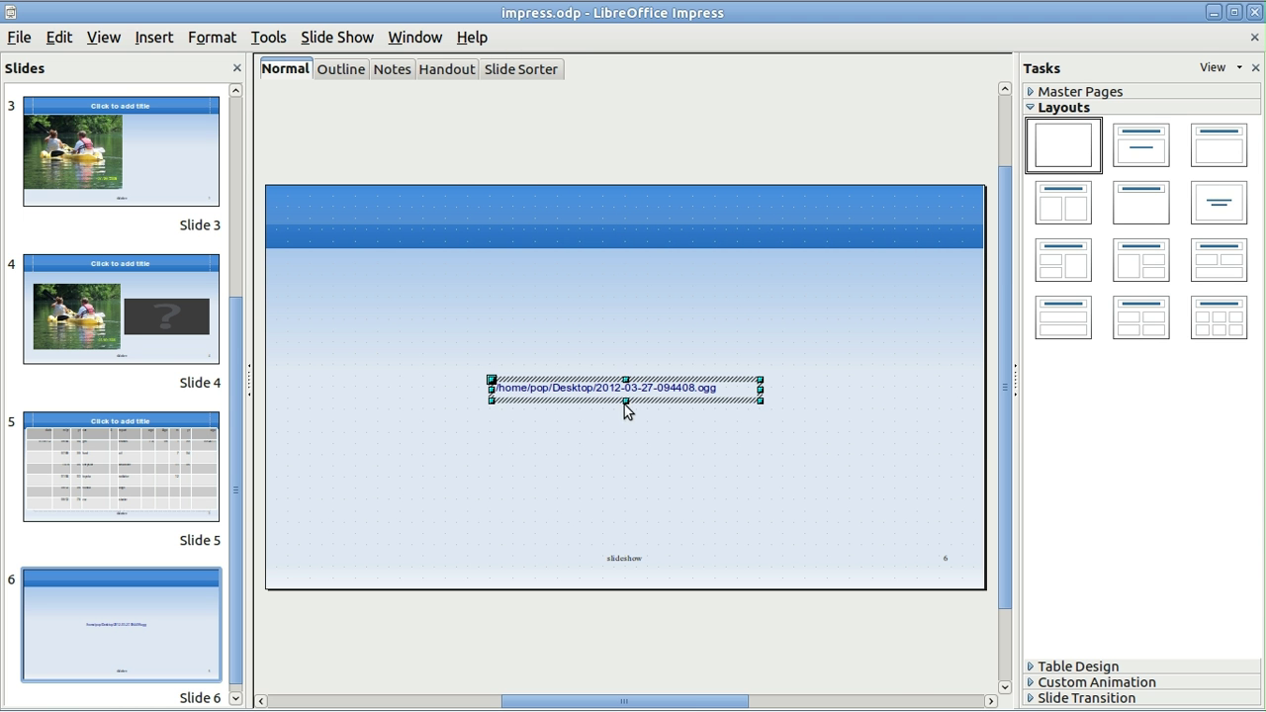
pyautogui.moveTo(627, 402)
pyautogui.mouseDown()
pyautogui.moveTo(616, 464)
pyautogui.moveTo(616, 404)
pyautogui.mouseUp()
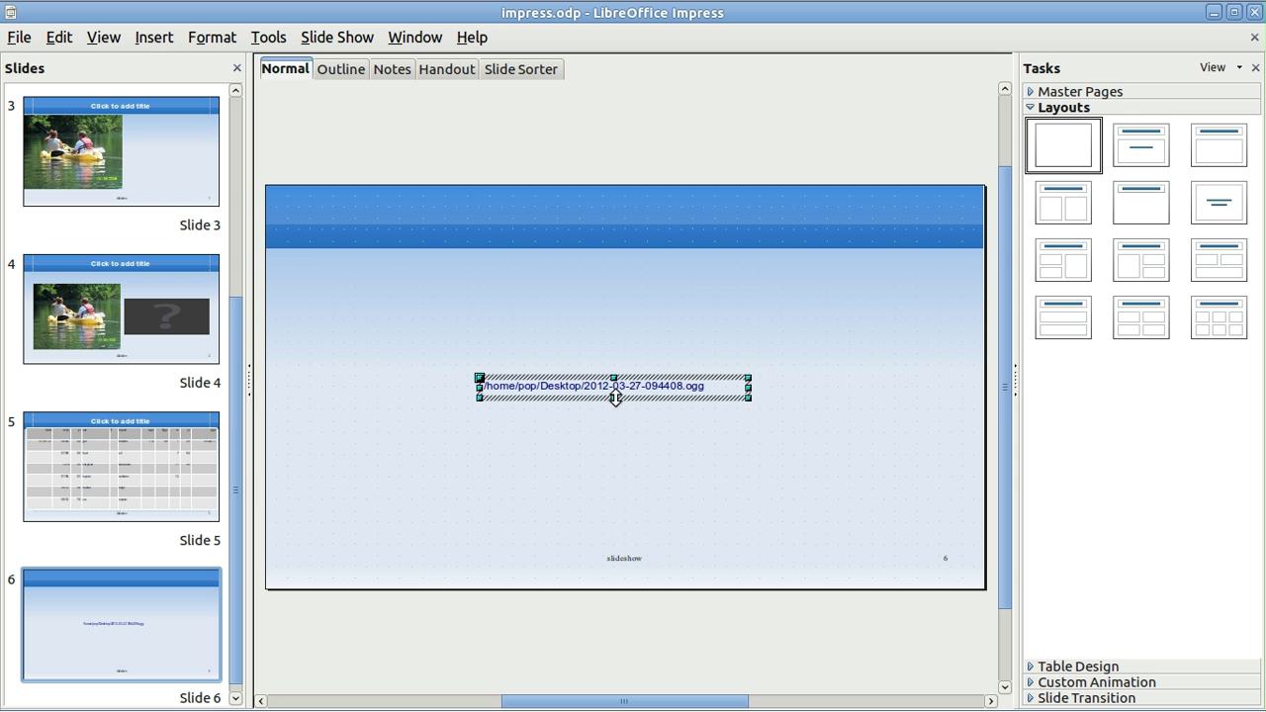
pyautogui.moveTo(616, 396); pyautogui.dragTo(608, 482)
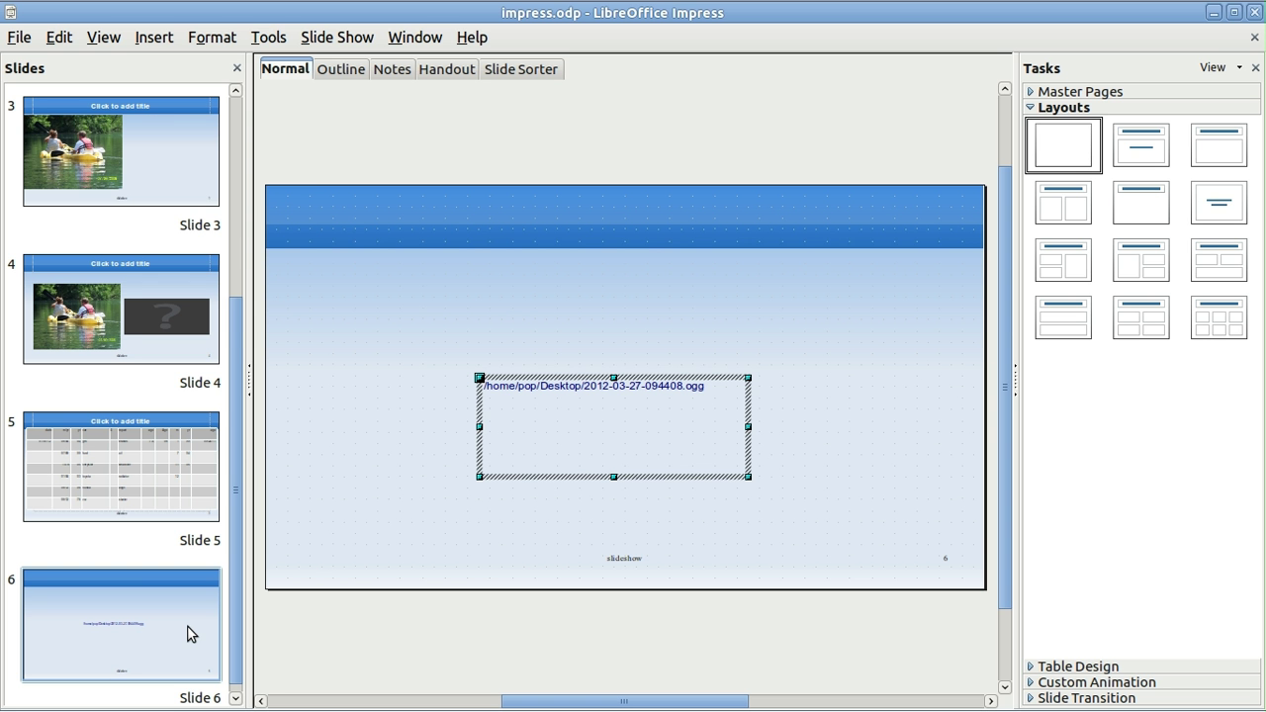
# Step: Insert another blank slide after slide 6
pyautogui.click(156, 40)
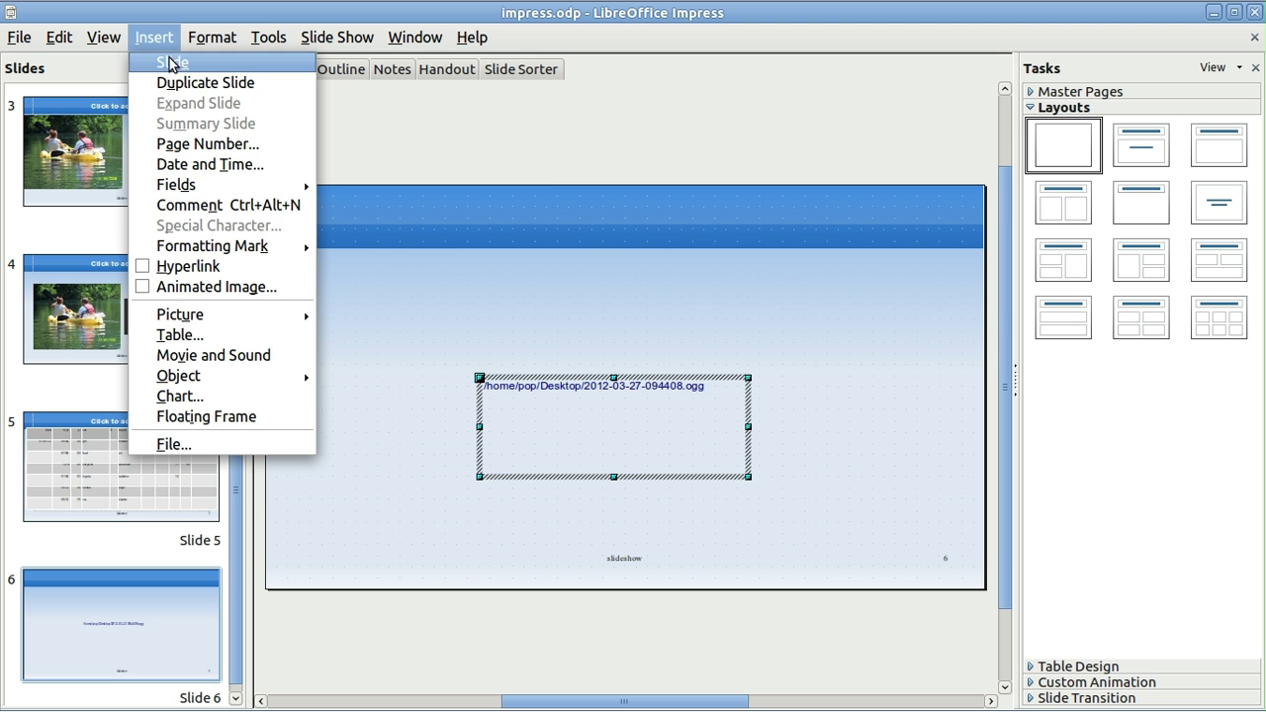
pyautogui.click(173, 61)
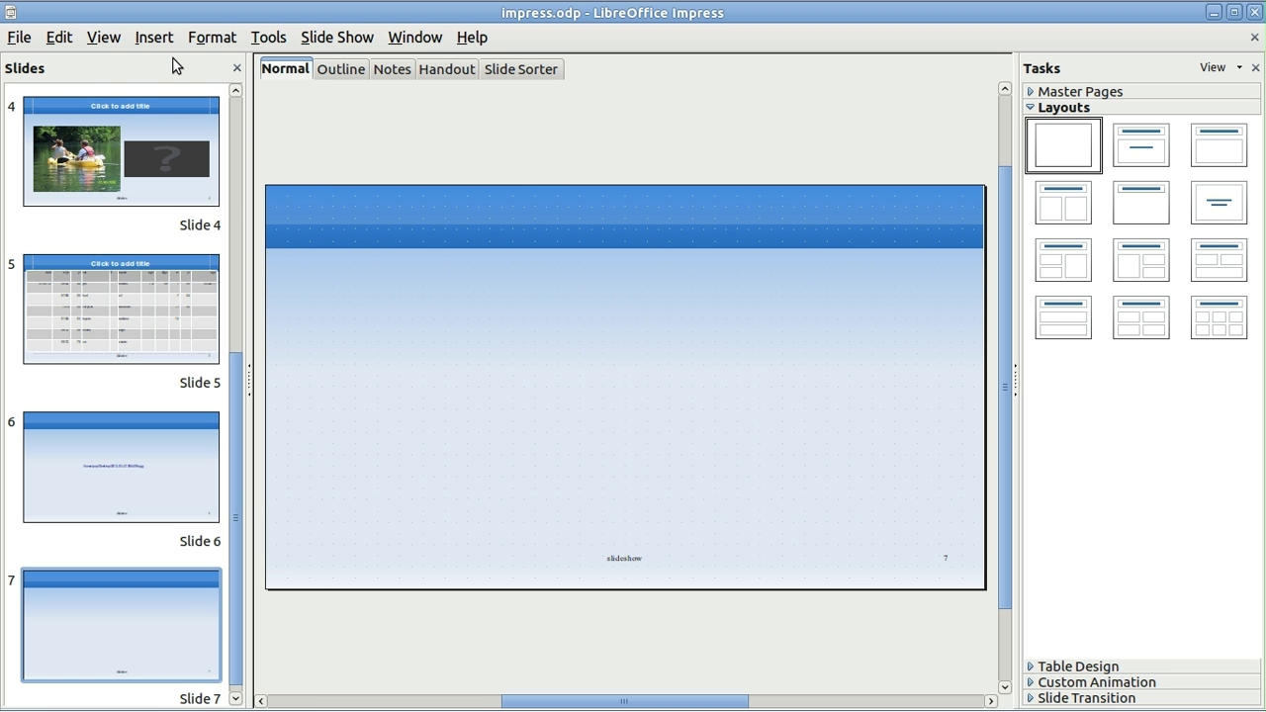
# Step: Give slide 7 the title-and-content layout and insert the Desktop sound file 2012-03-27-094408.ogg into its content placeholder
pyautogui.click(1142, 149)
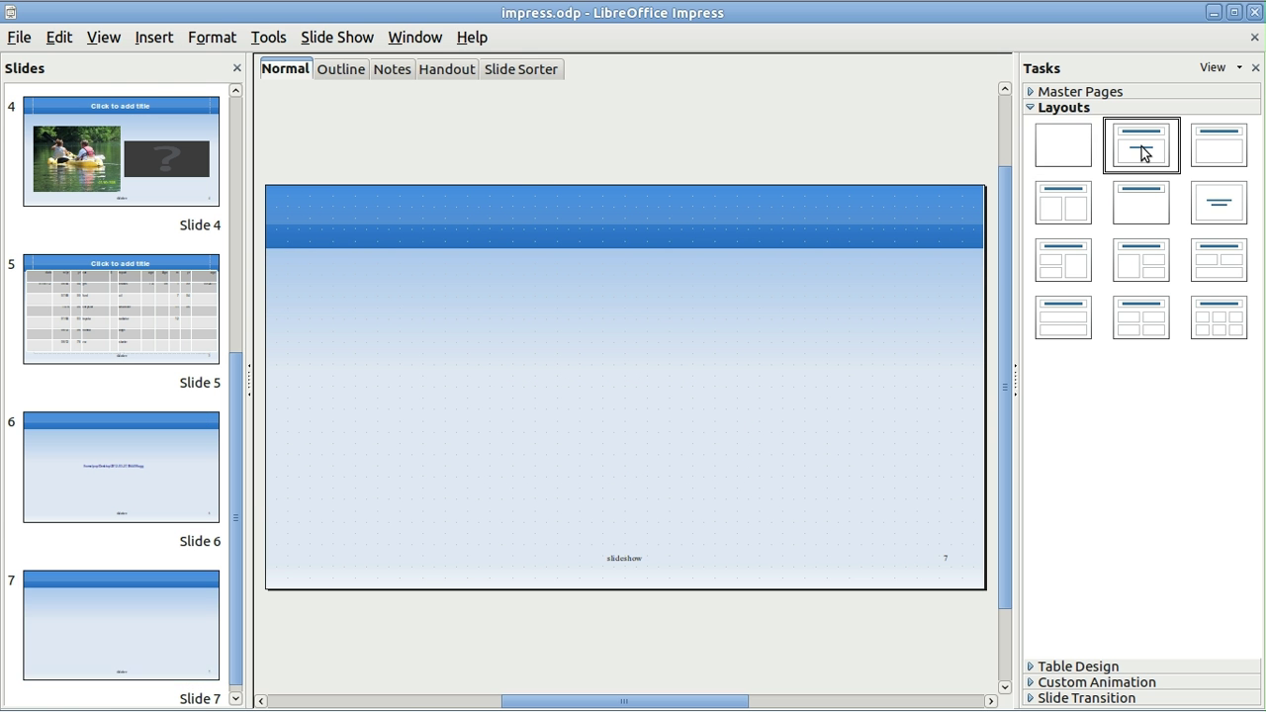
pyautogui.click(1223, 155)
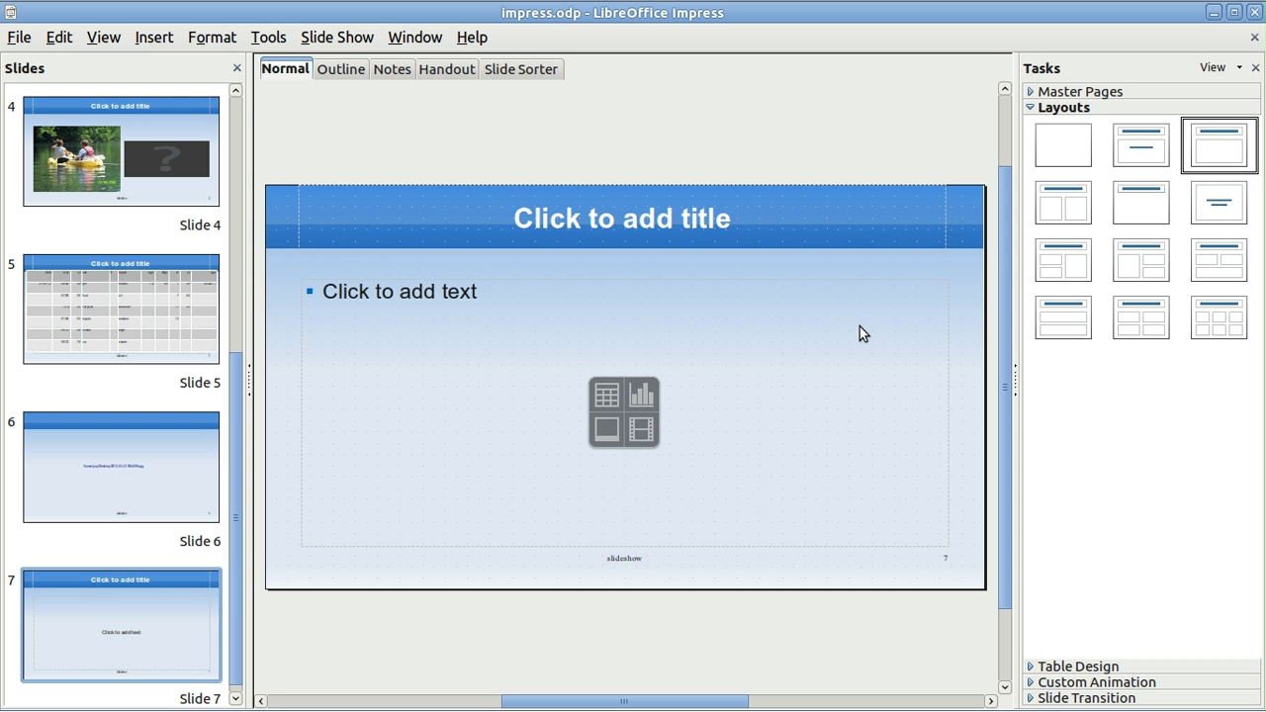
pyautogui.click(643, 431)
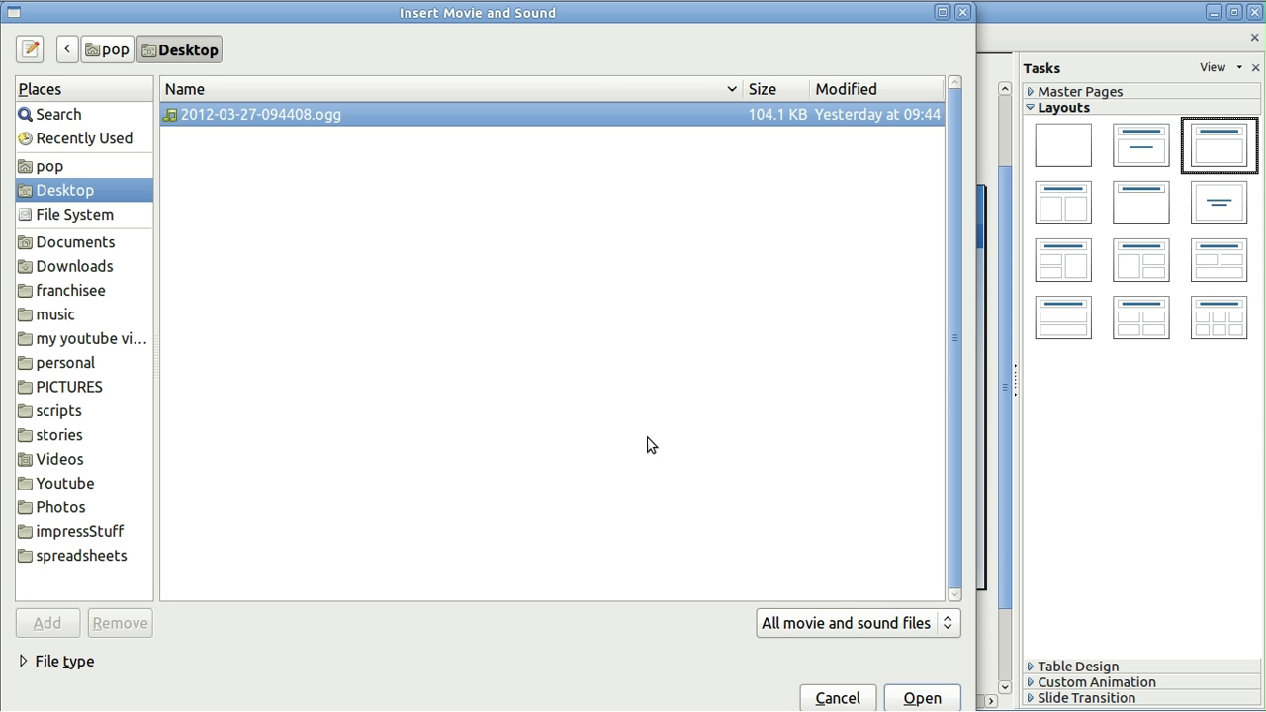
pyautogui.click(919, 698)
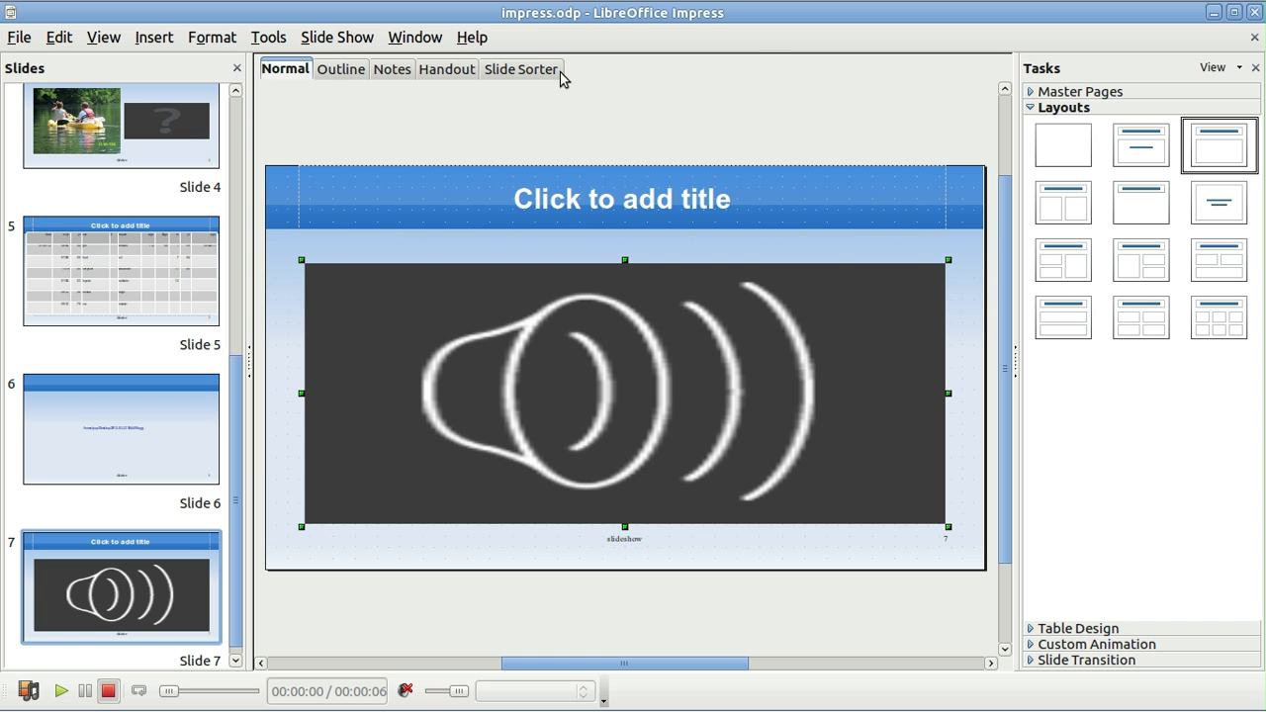
# Step: Switch from Impress to Volume Control and set the ffmpeg recording source to Logitech USB Headset Analog Stereo
pyautogui.click(1215, 14)
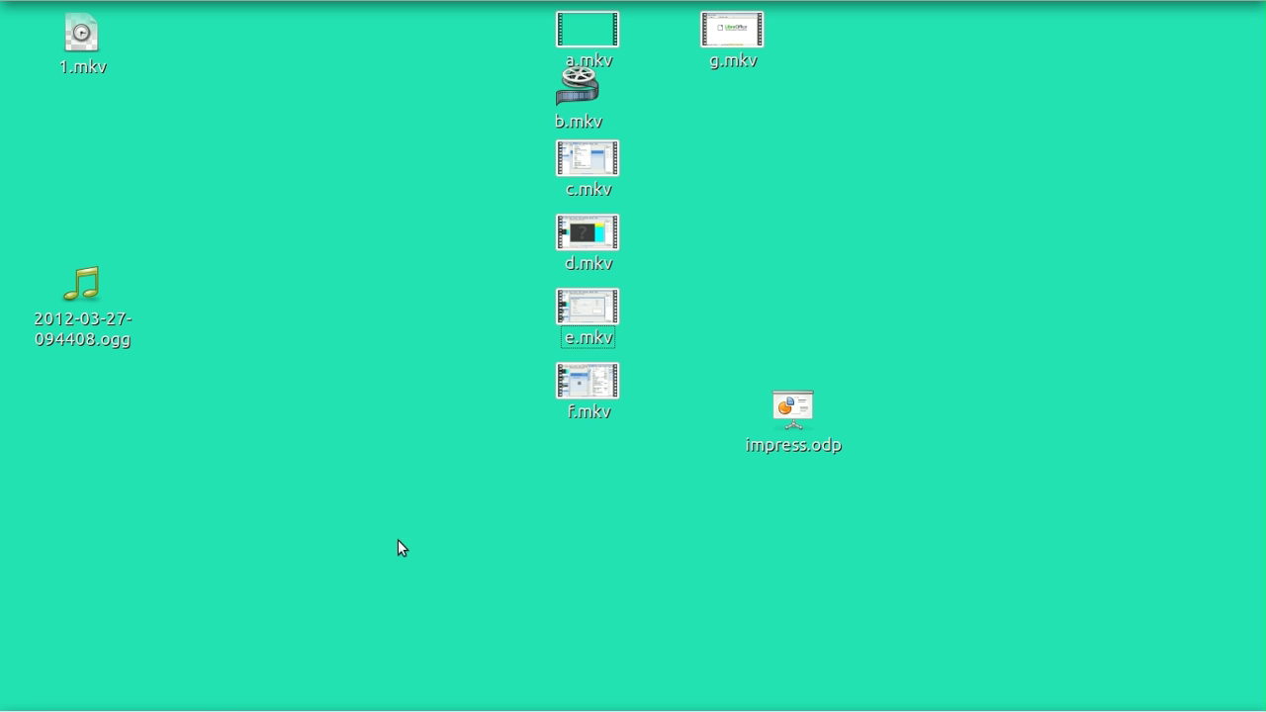
pyautogui.moveTo(409, 710)
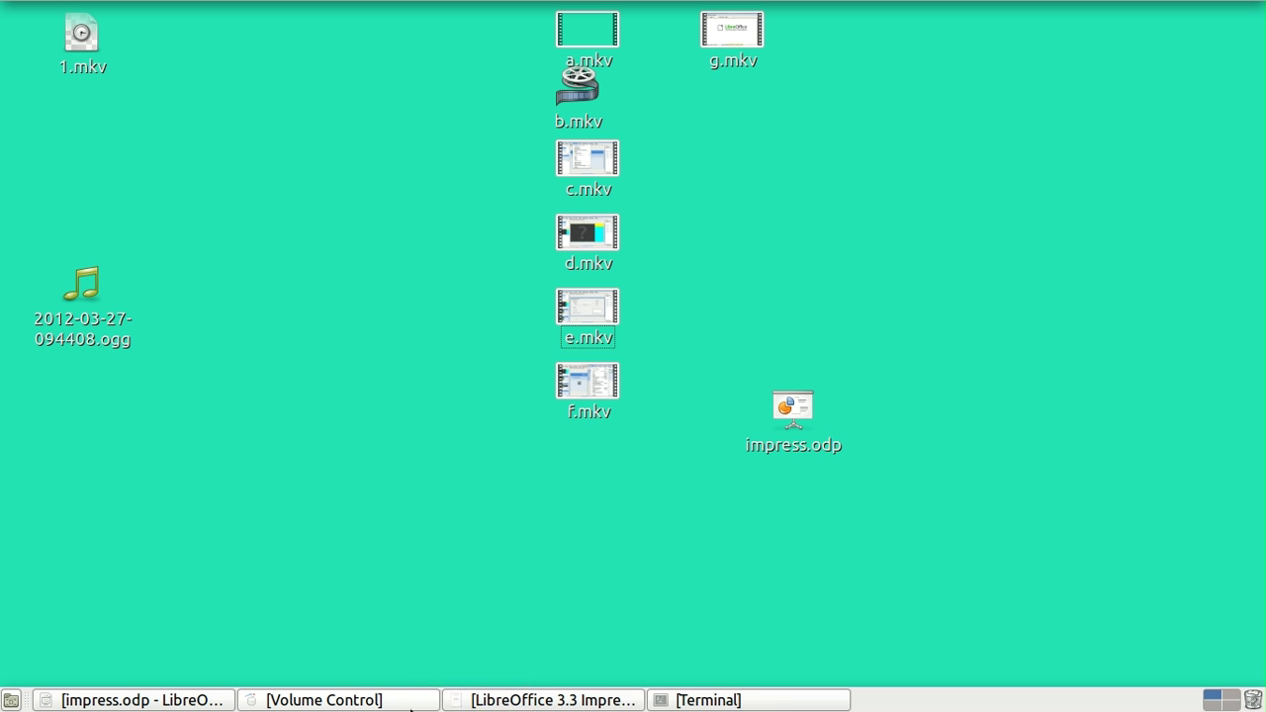
pyautogui.click(699, 703)
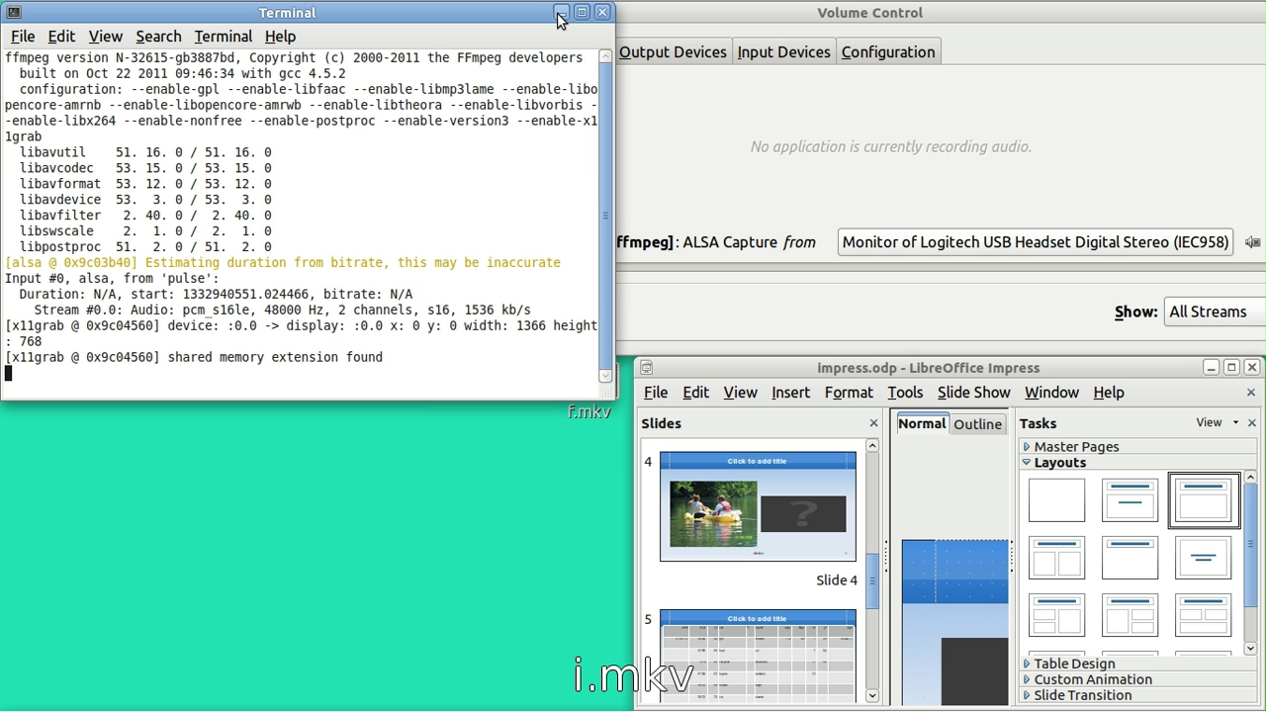
pyautogui.click(560, 13)
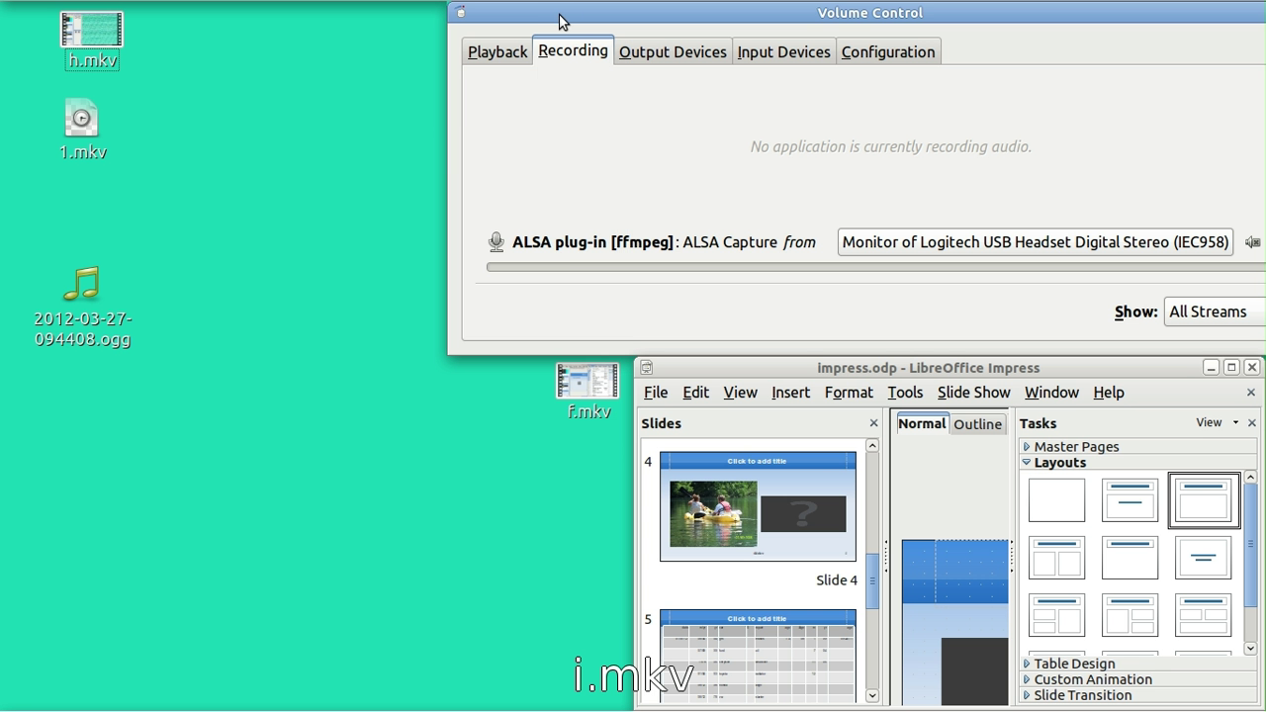
pyautogui.click(880, 244)
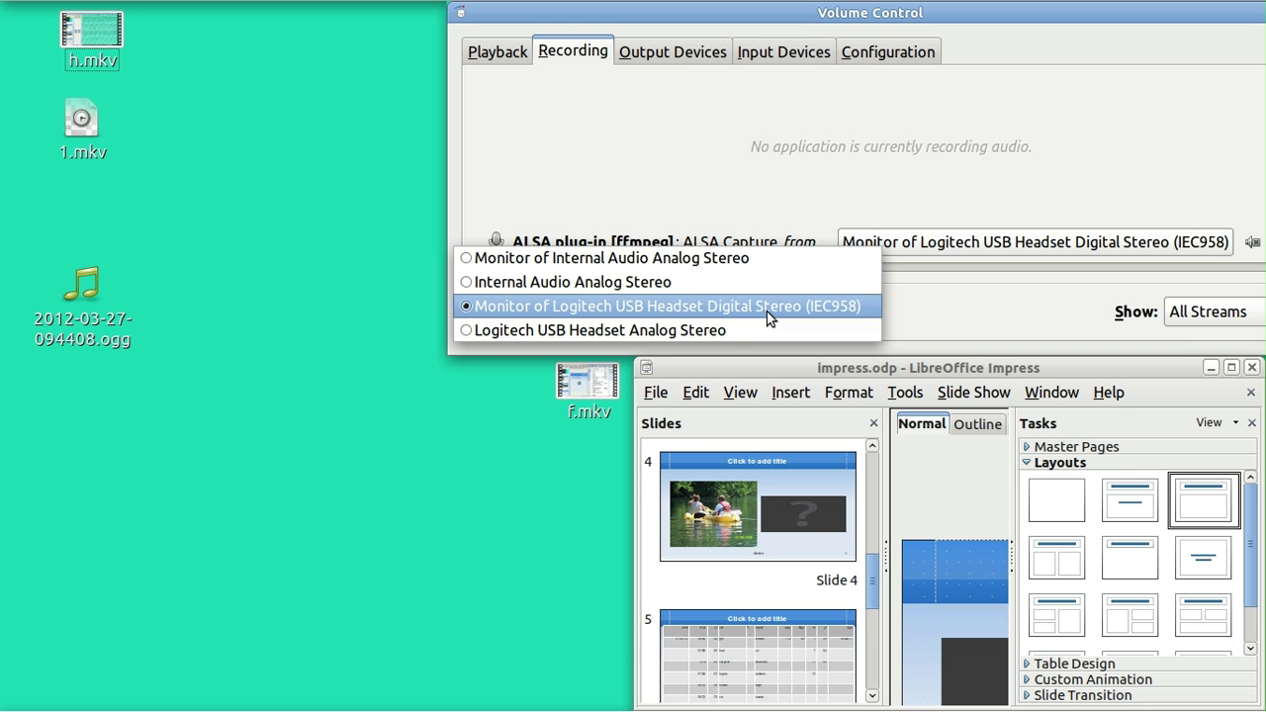
pyautogui.click(730, 330)
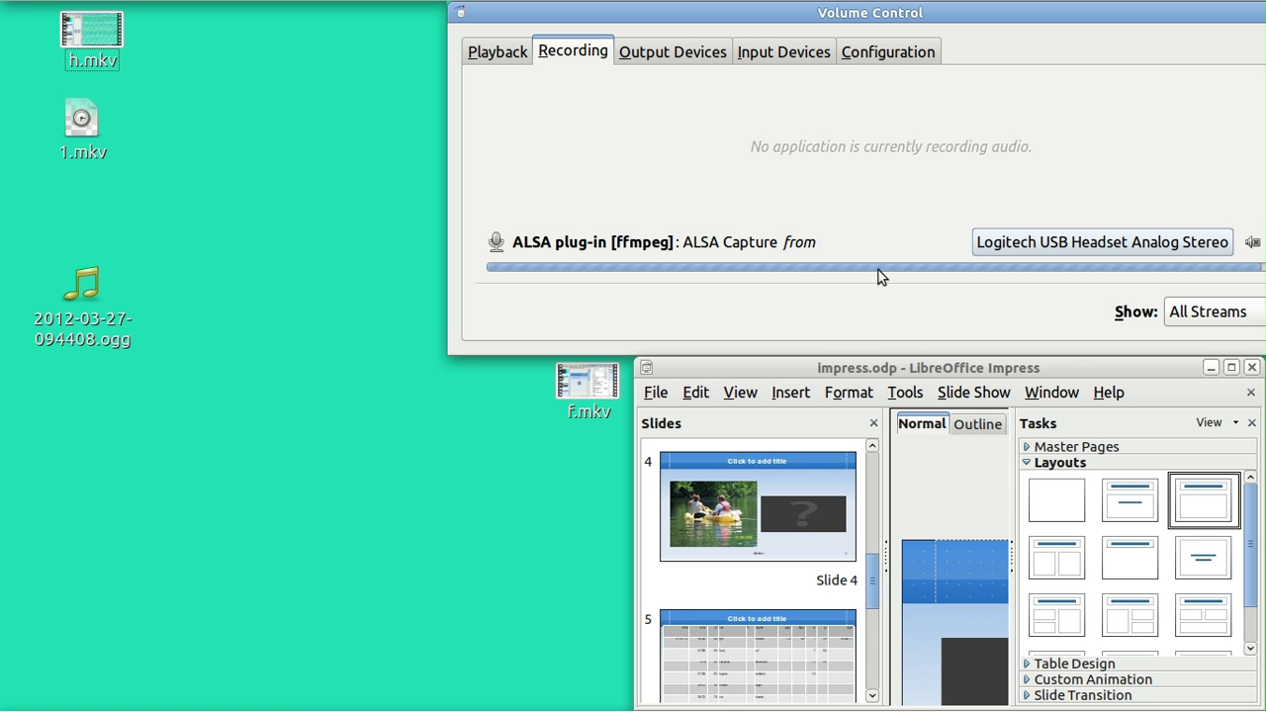
# Step: Switch the ffmpeg recording source to Monitor of Logitech USB Headset Digital Stereo (IEC958) and back to Logitech USB Headset Analog Stereo
pyautogui.click(984, 251)
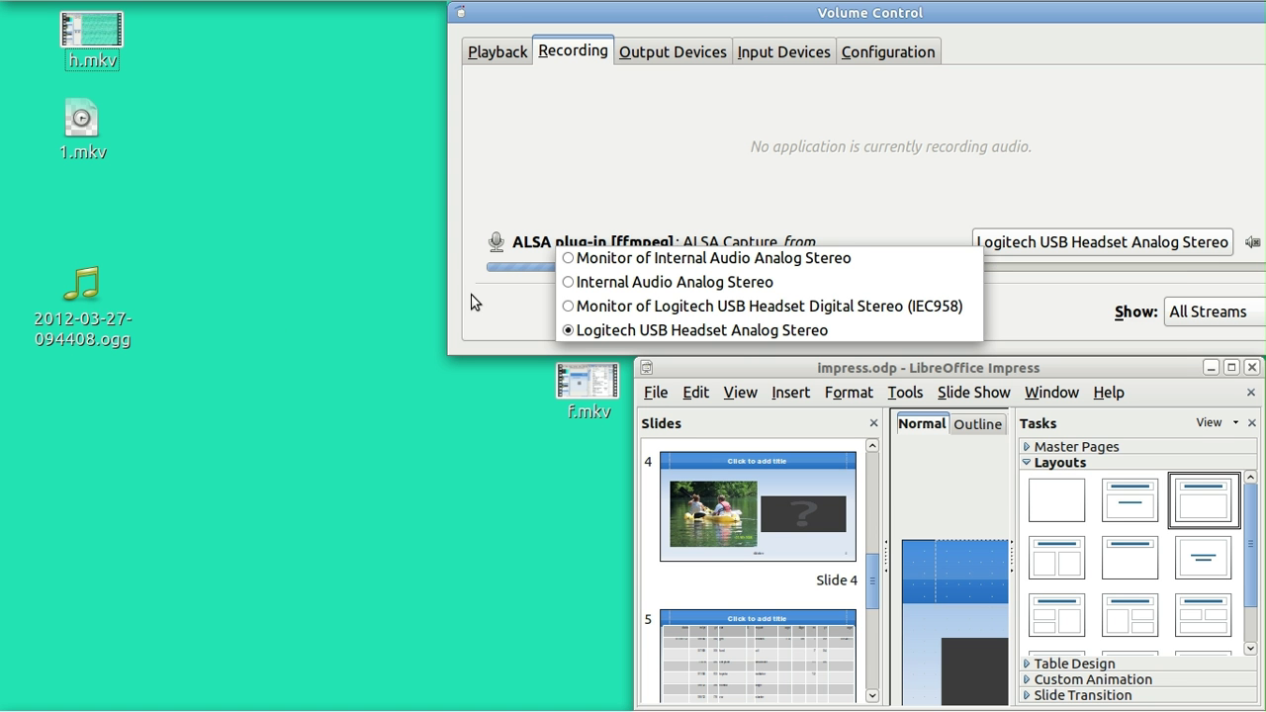
pyautogui.click(570, 306)
pyautogui.moveTo(86, 301)
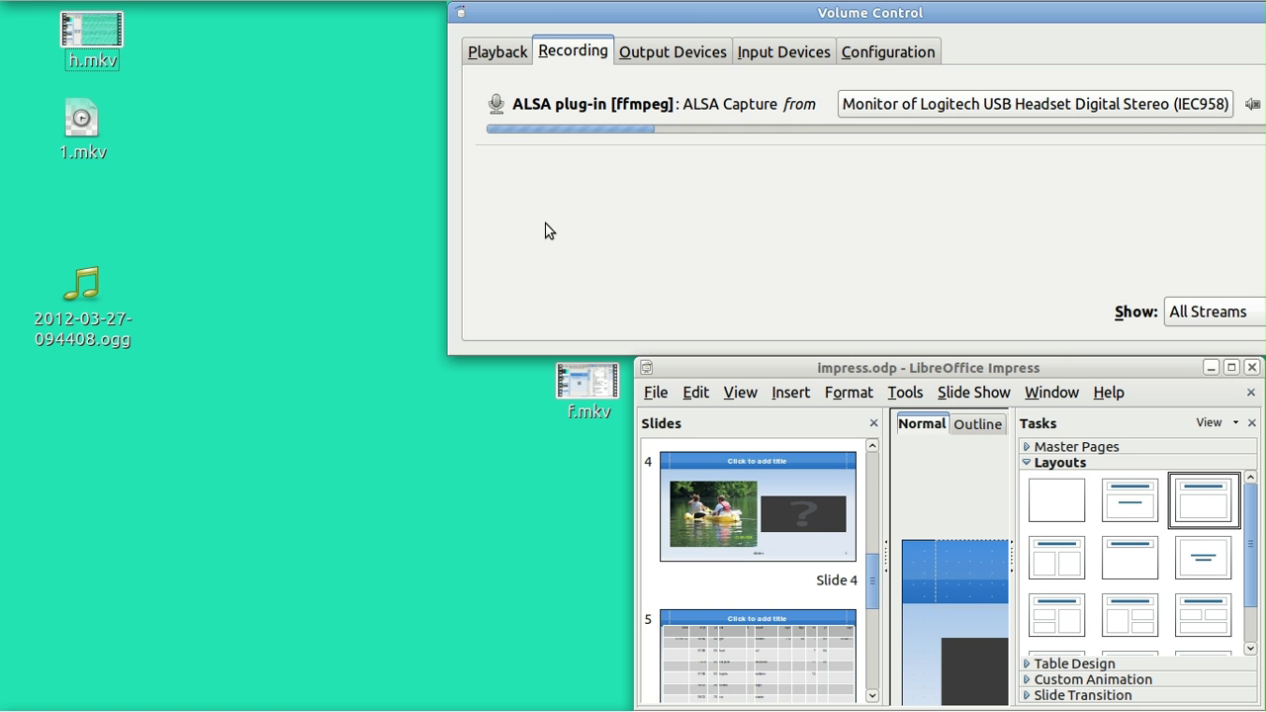
pyautogui.click(917, 106)
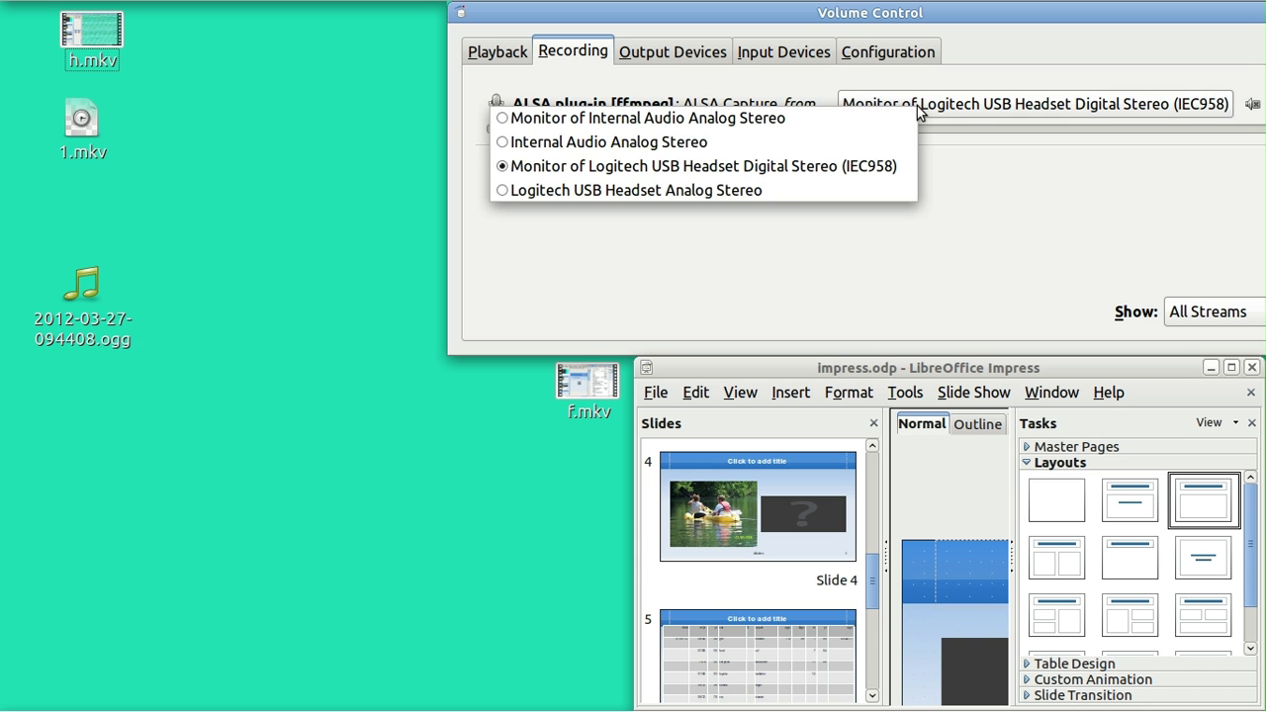
pyautogui.click(801, 194)
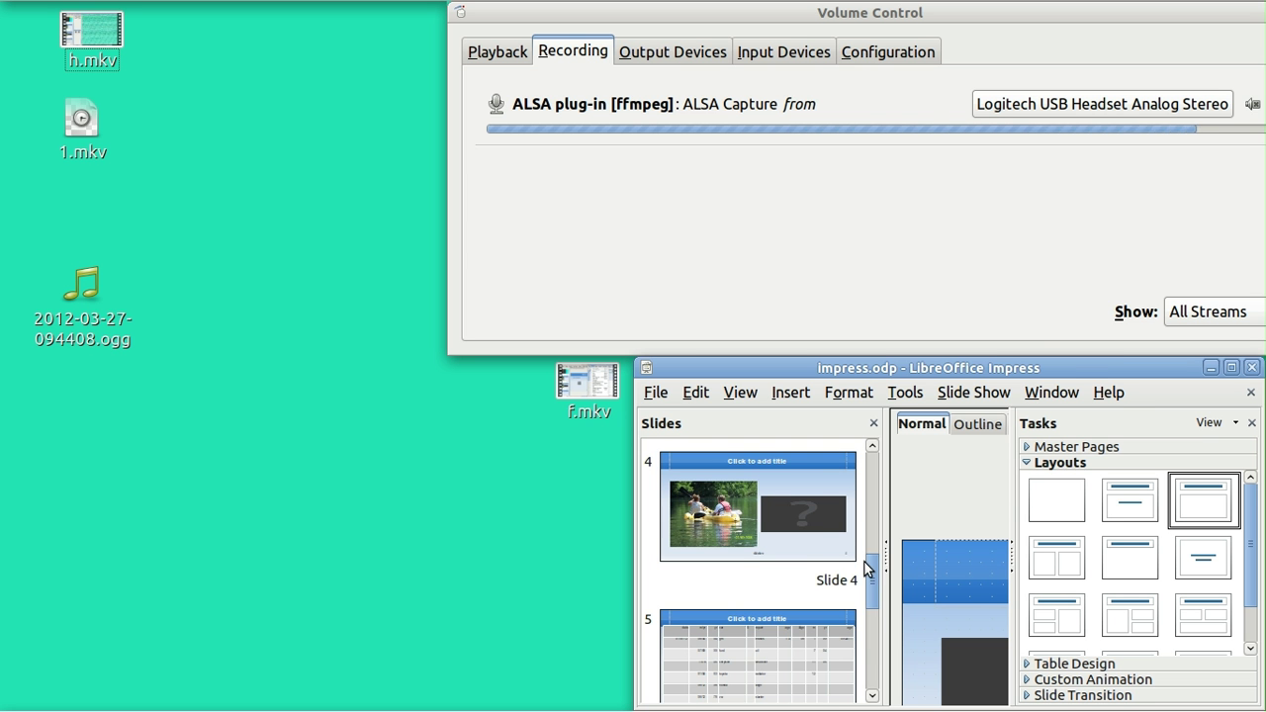
# Step: Set the ffmpeg recording source to Monitor of Logitech USB Headset Digital Stereo (IEC958) and maximize the Impress window
pyautogui.moveTo(873, 576); pyautogui.dragTo(863, 628)
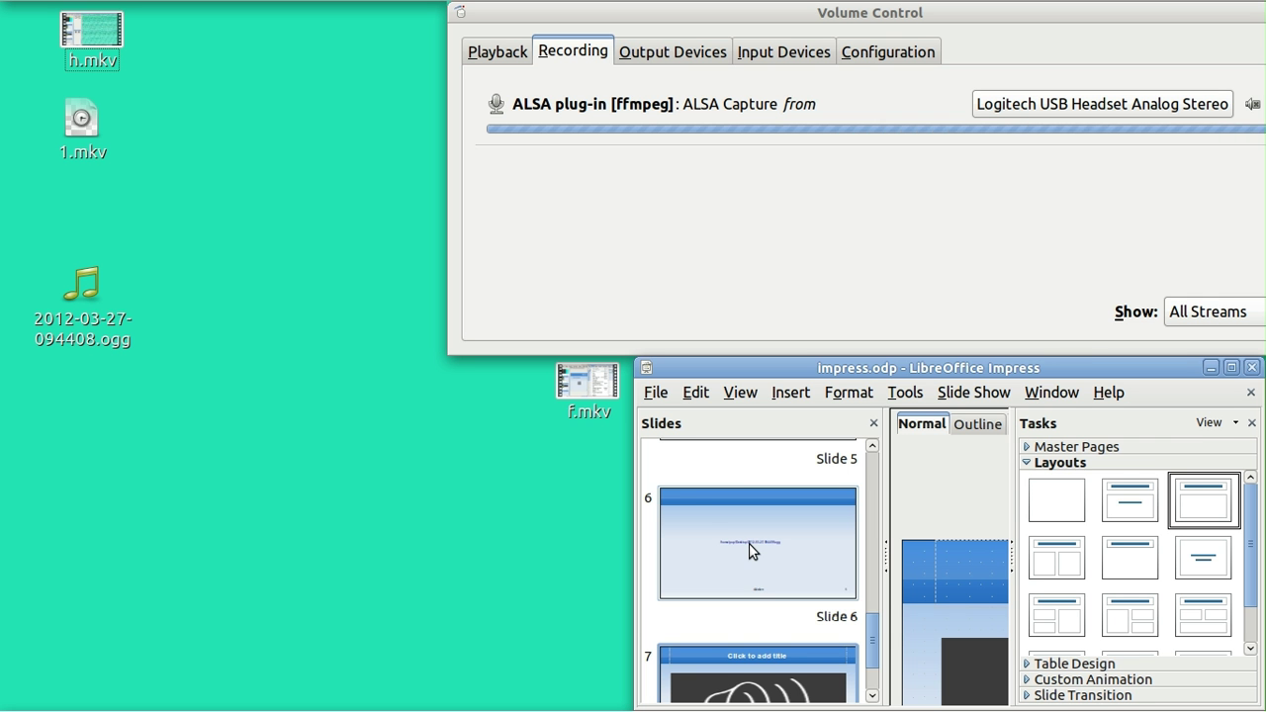
pyautogui.moveTo(873, 627); pyautogui.dragTo(868, 667)
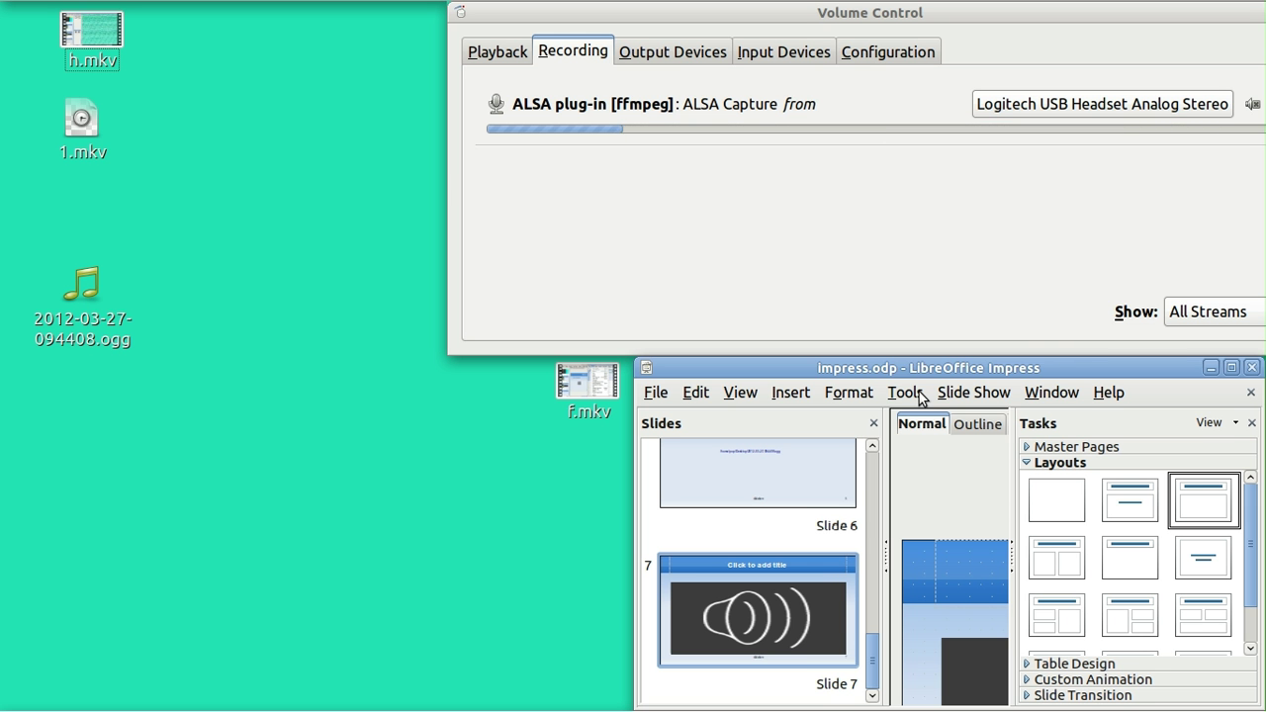
pyautogui.click(975, 221)
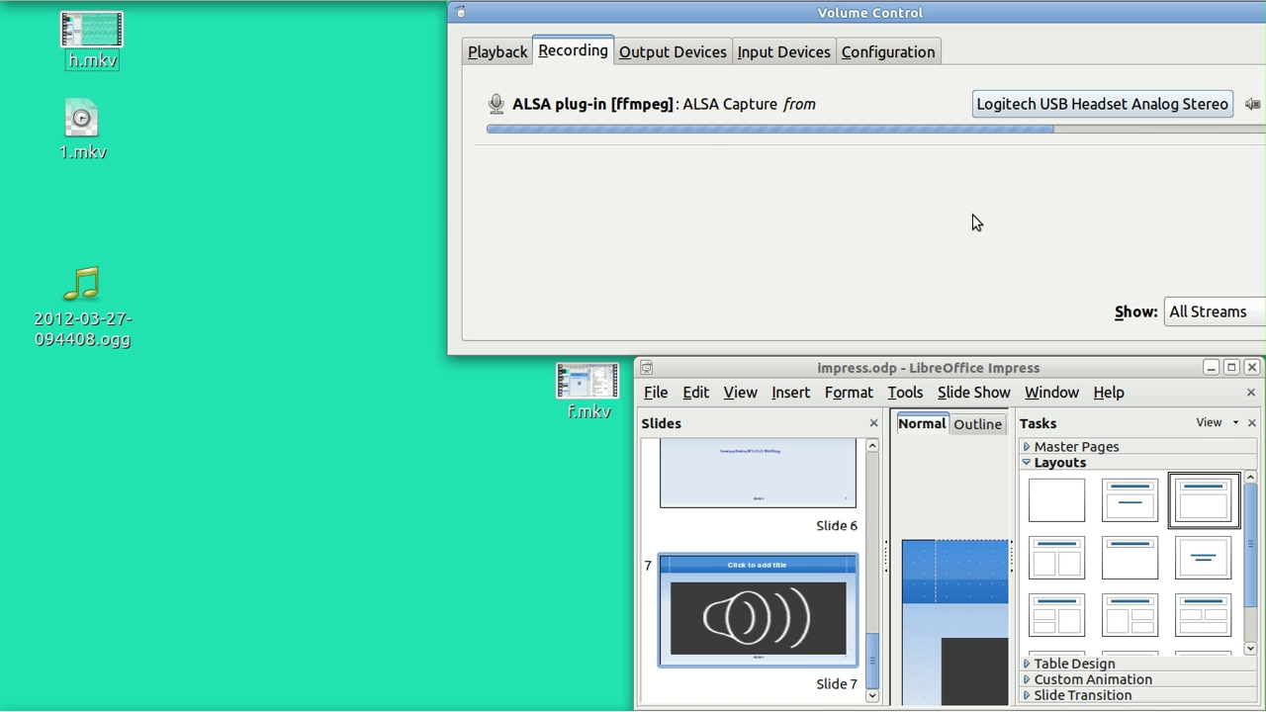
pyautogui.click(1012, 107)
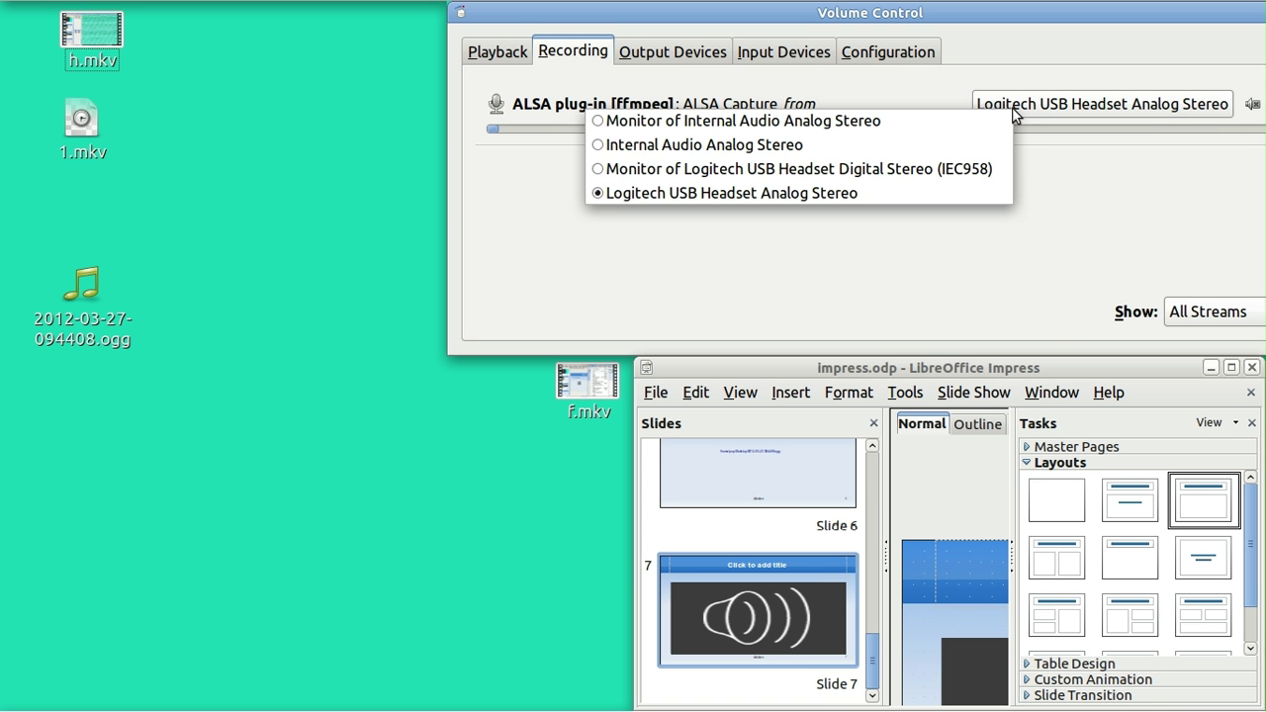
pyautogui.click(949, 168)
pyautogui.click(1174, 367)
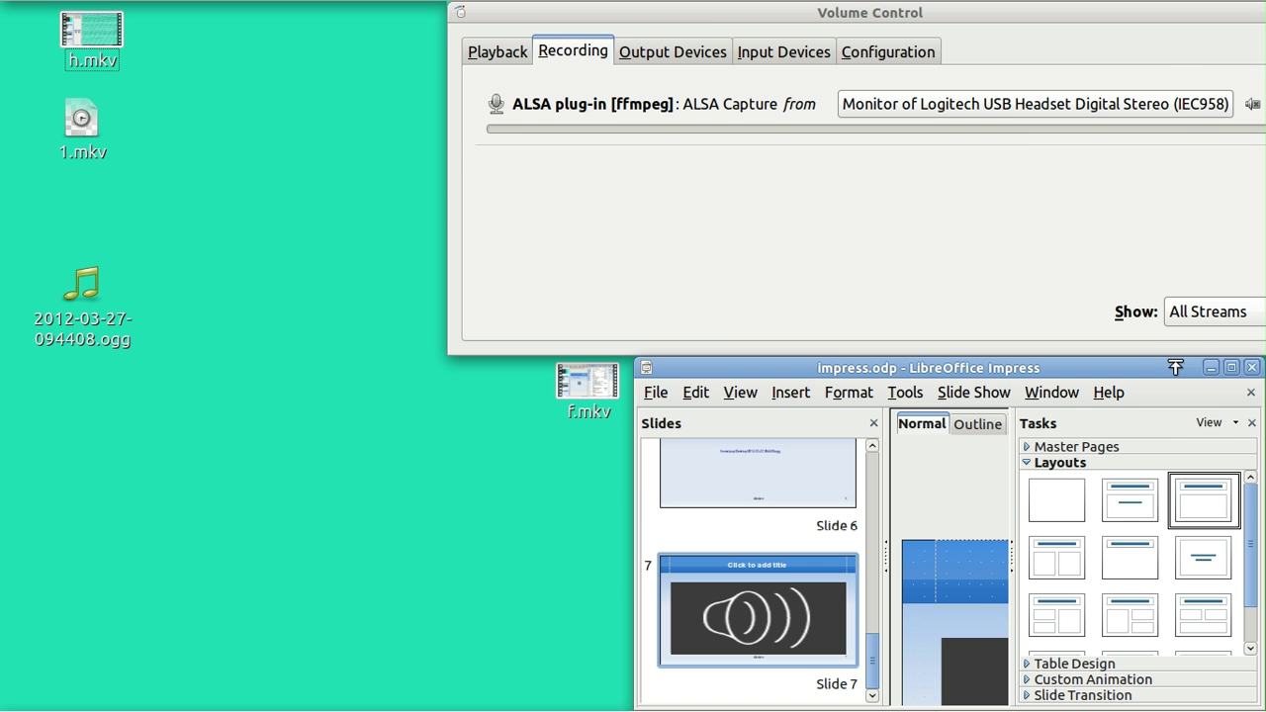
pyautogui.click(1231, 367)
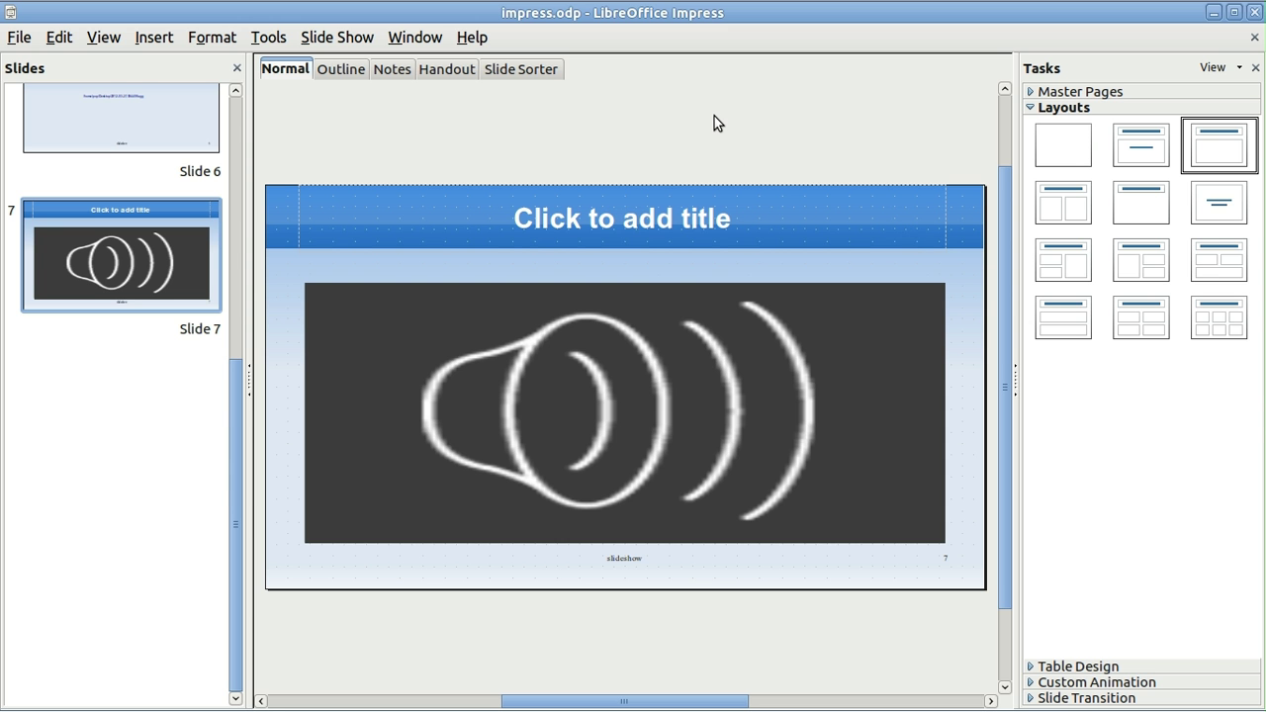
# Step: Start the slide show from slide 1 and advance through the slides to the sound hyperlink on slide 6
pyautogui.press('F5')
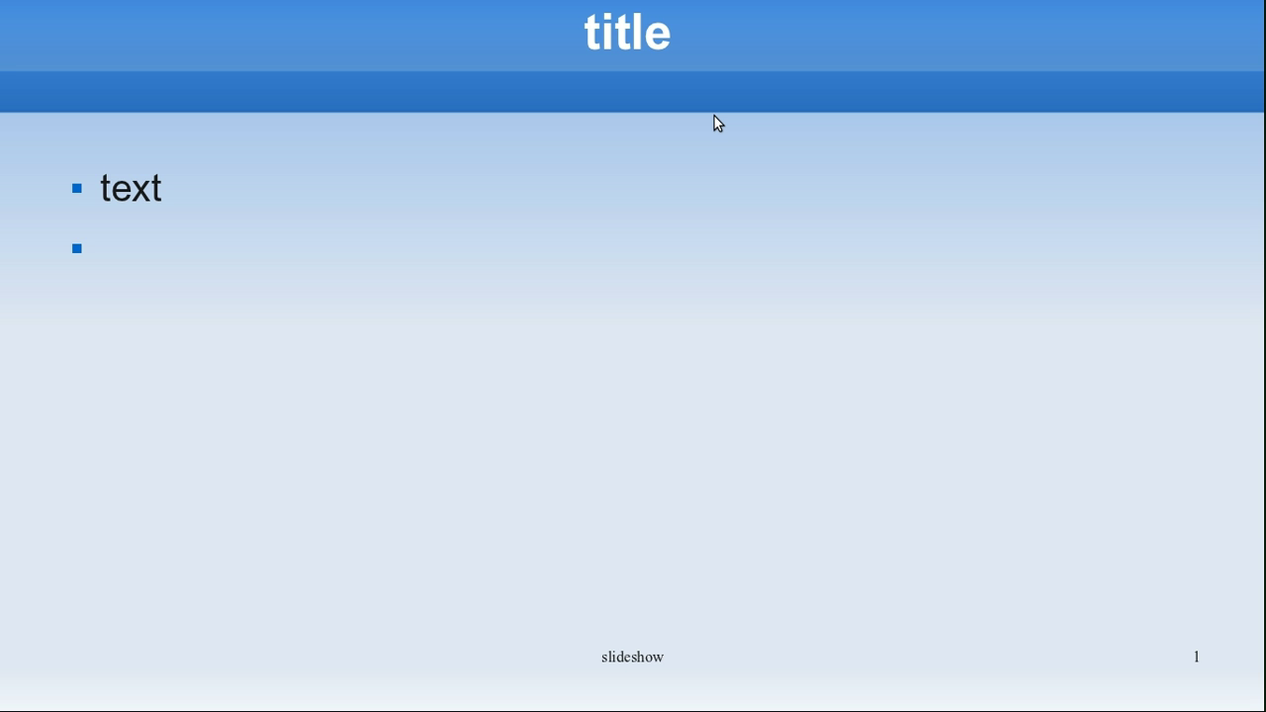
pyautogui.press('space')
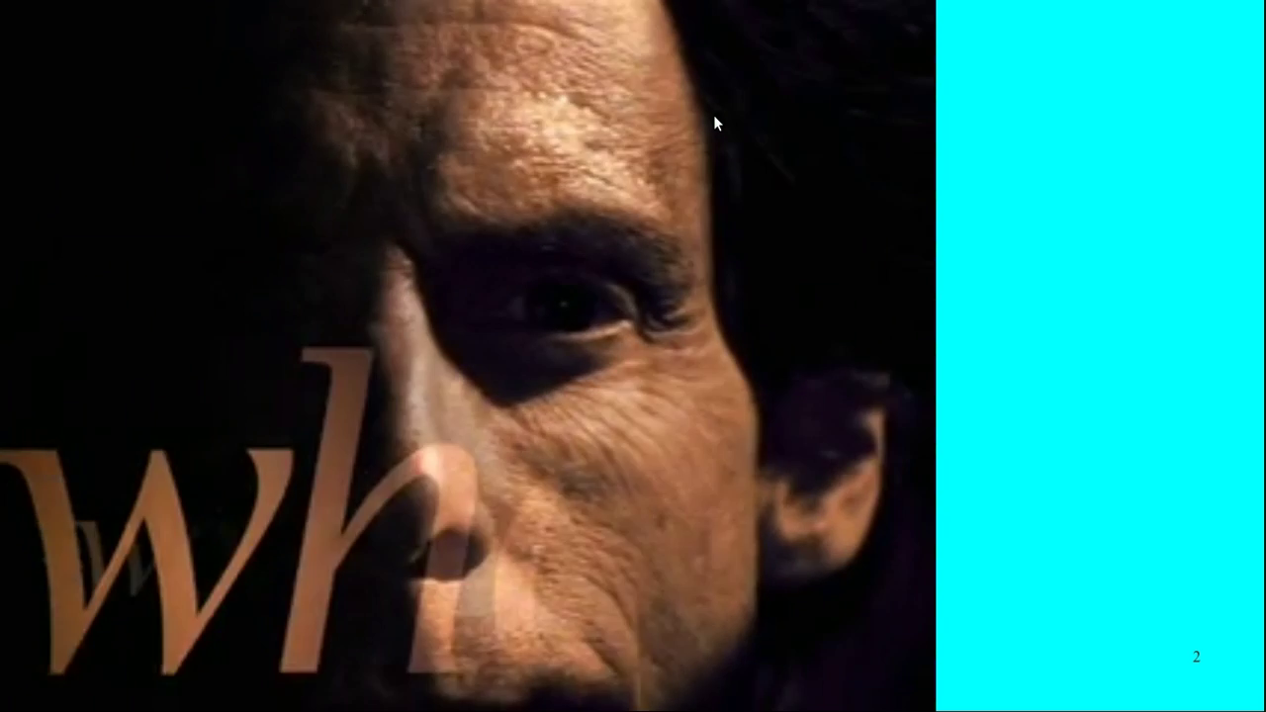
pyautogui.press('space')
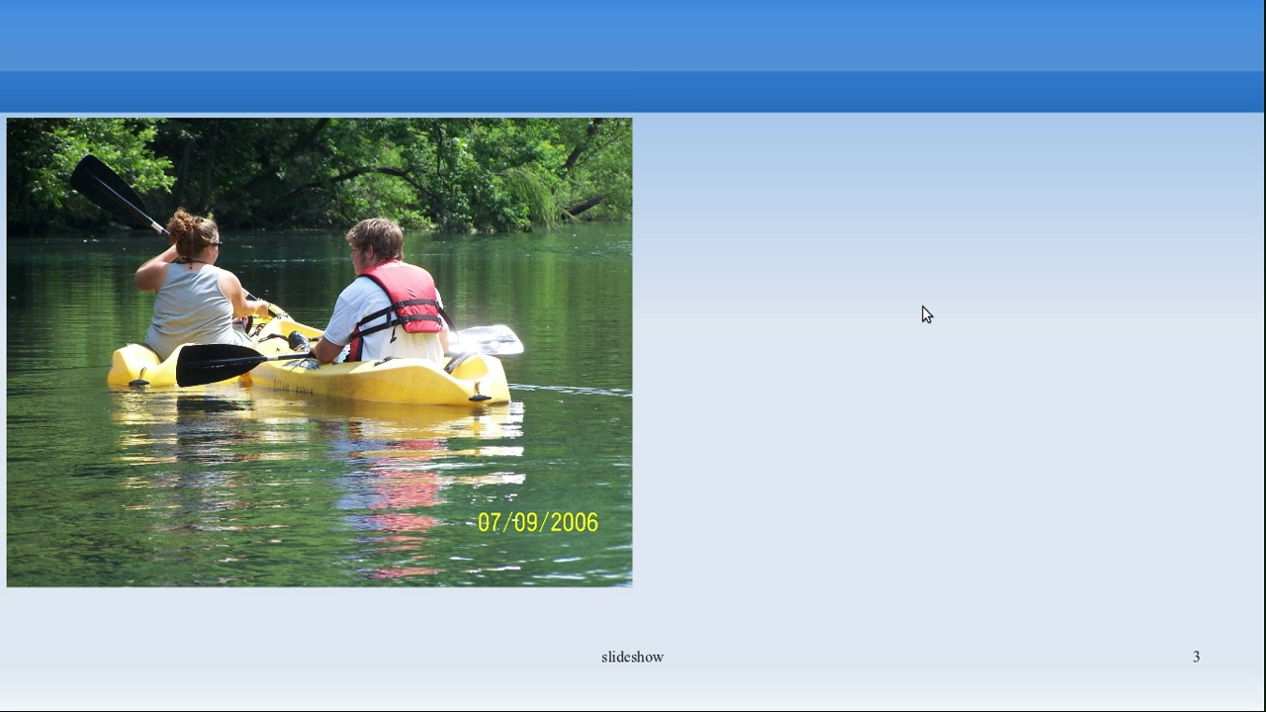
pyautogui.click(926, 313)
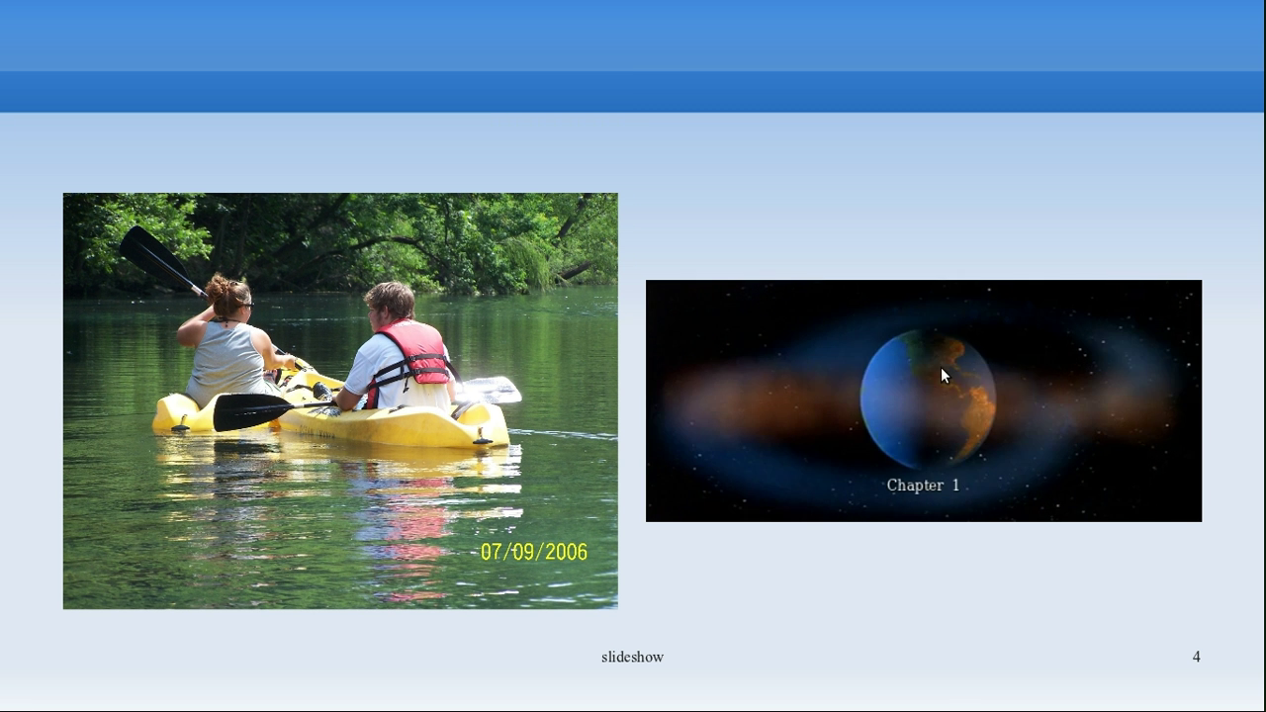
pyautogui.click(930, 586)
pyautogui.click(930, 587)
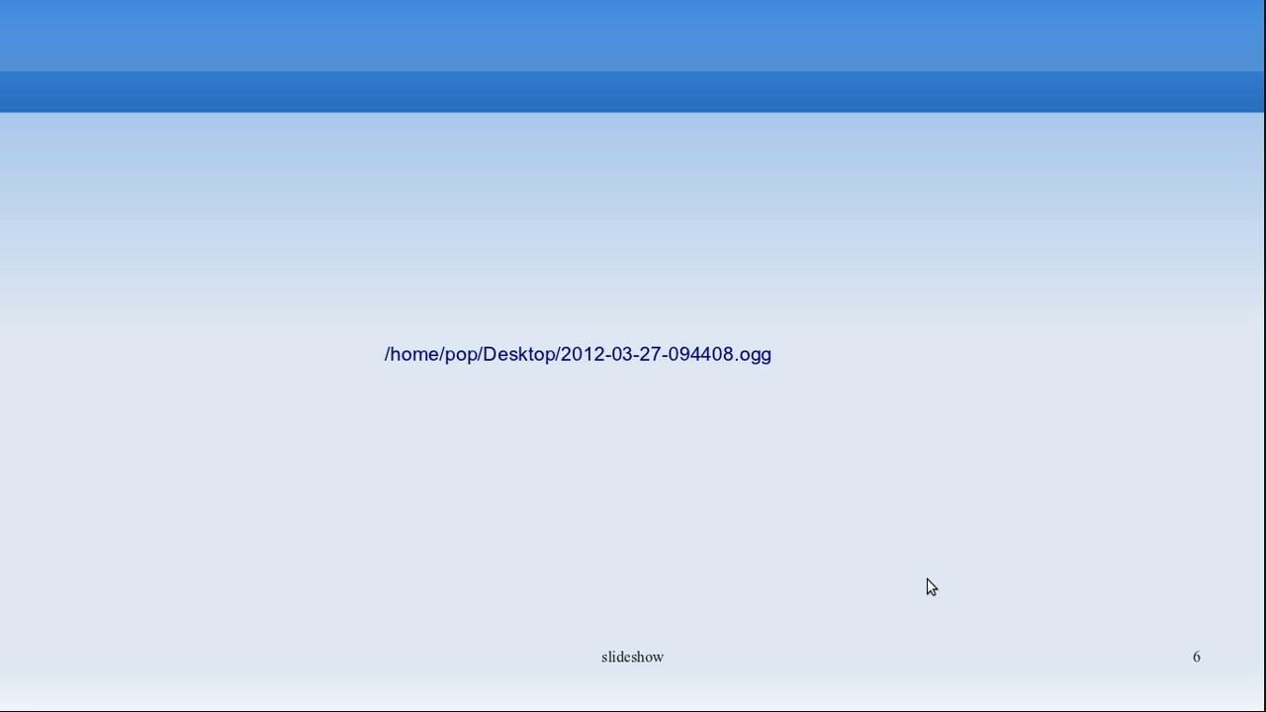
# Step: Play the sound through the hyperlink on slide 6, close the media player, and view slide 7 before ending the show
pyautogui.click(718, 360)
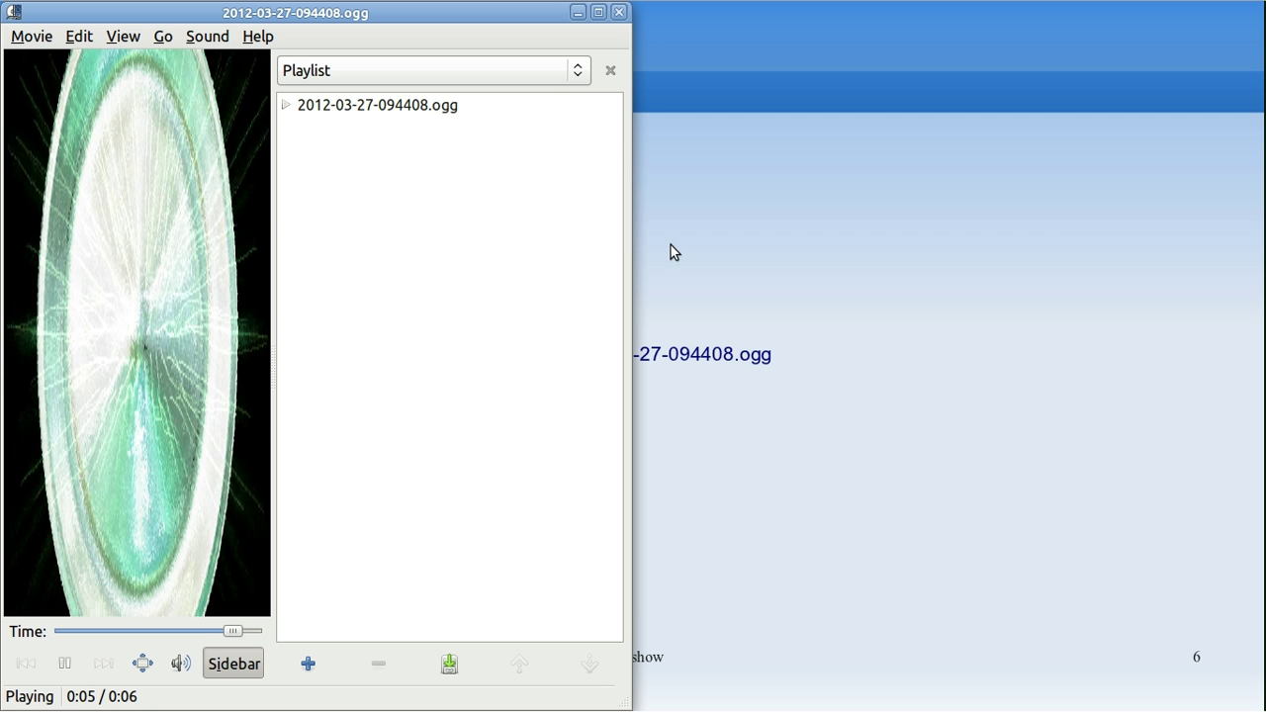
pyautogui.click(619, 13)
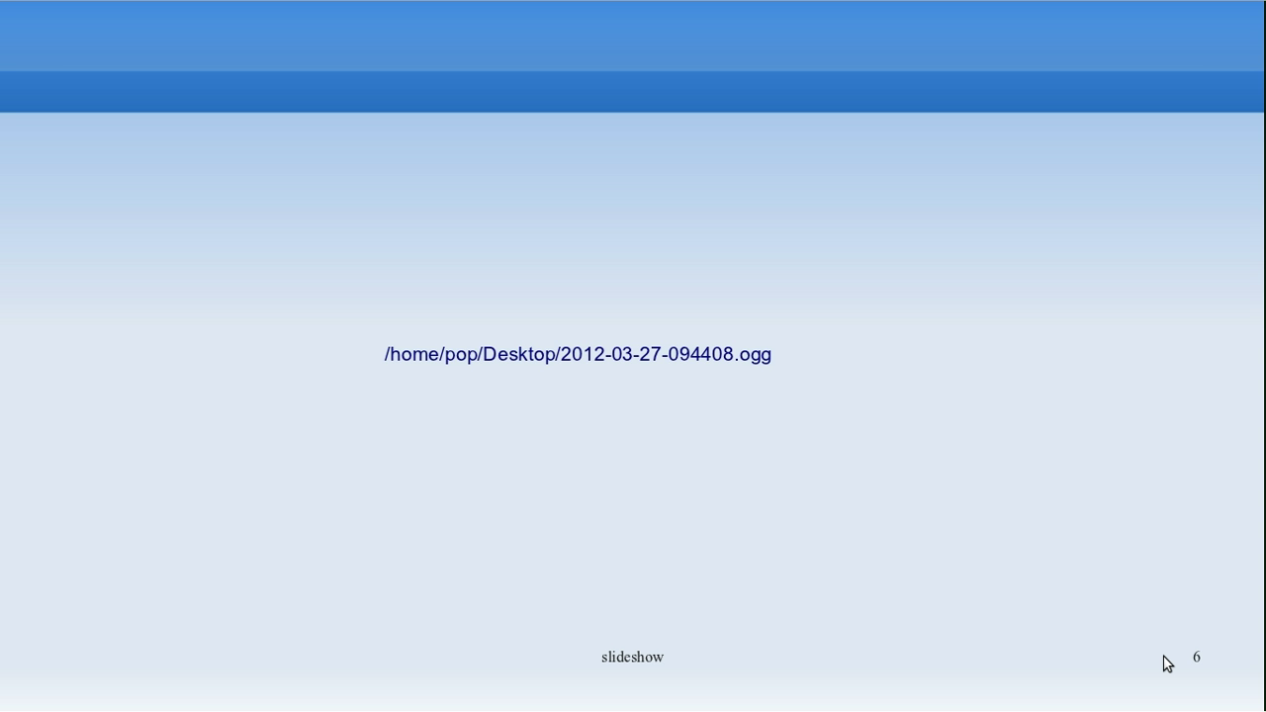
pyautogui.press('Right')
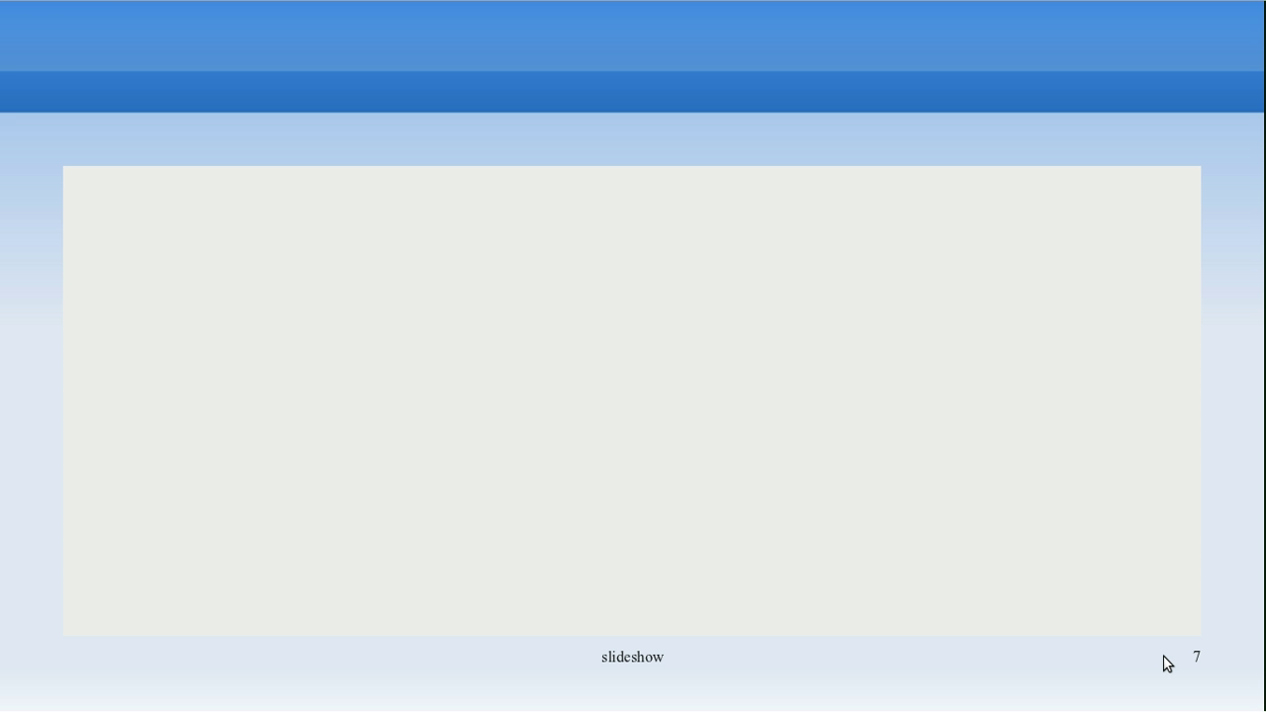
pyautogui.press('Escape')
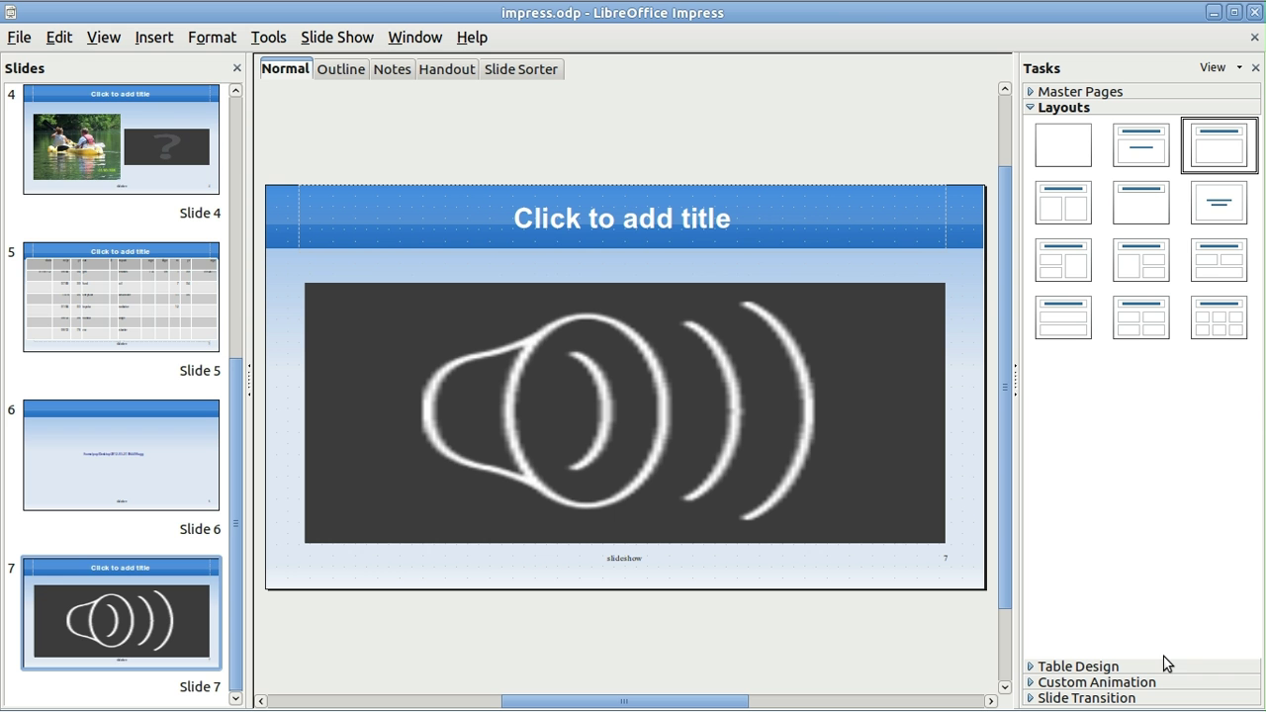
# Step: Minimize Impress and set the ffmpeg recording source in Volume Control back to Logitech USB Headset Analog Stereo
pyautogui.click(1213, 13)
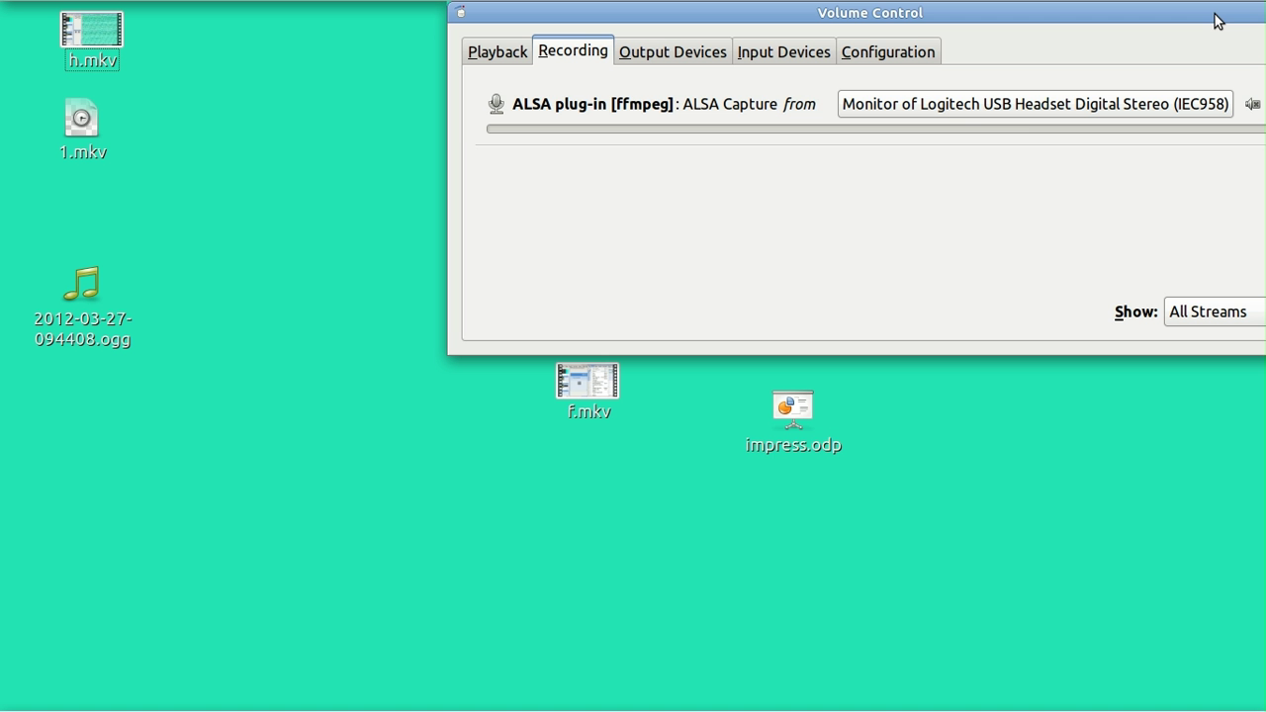
pyautogui.click(982, 107)
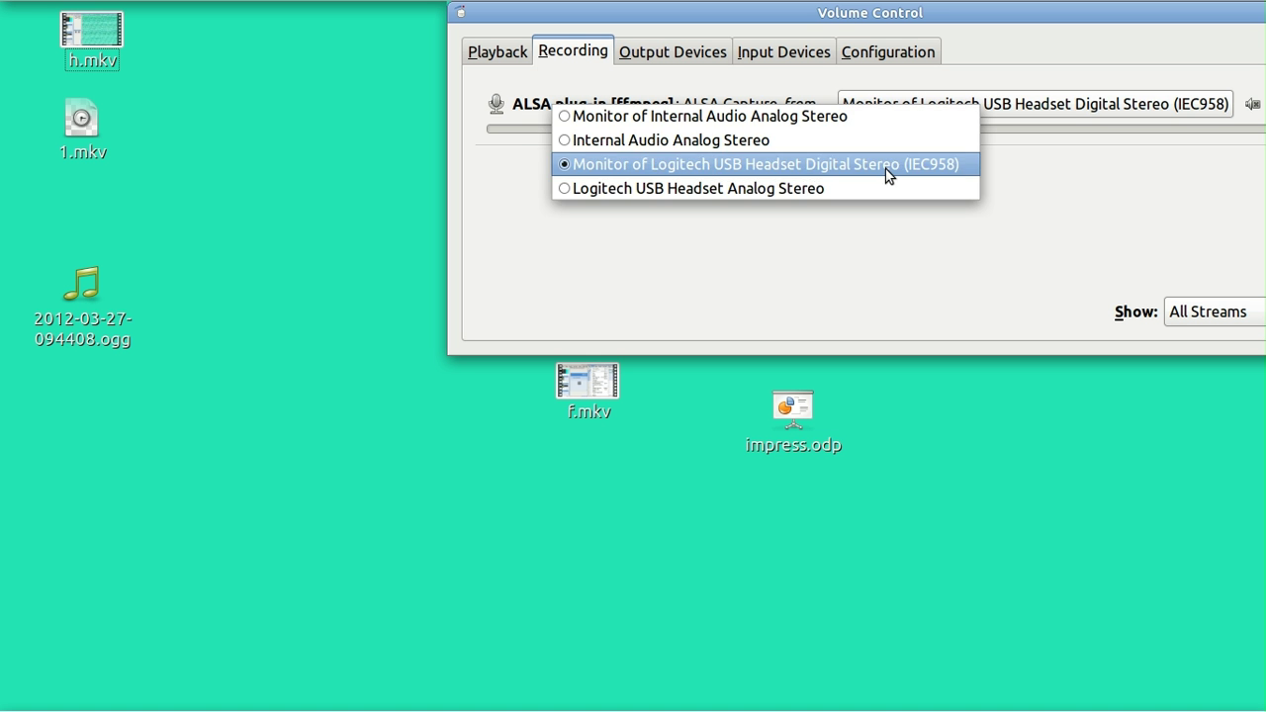
pyautogui.click(866, 189)
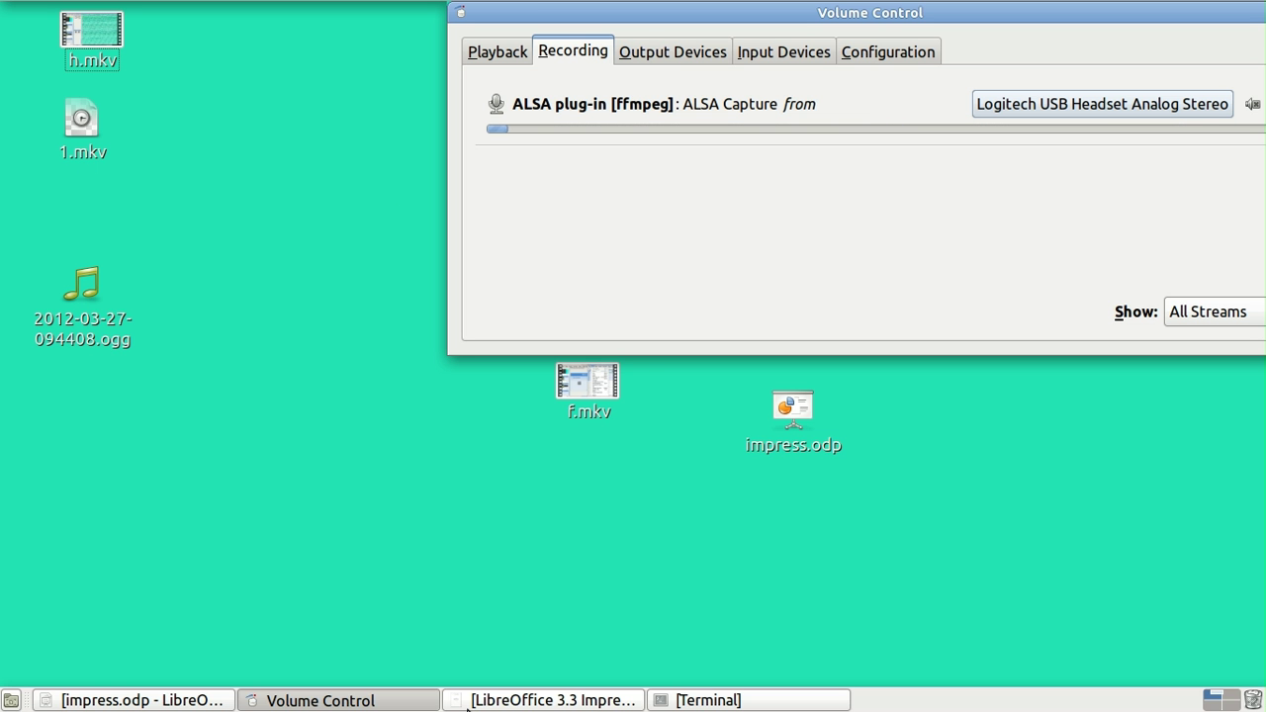
# Step: Switch through the Terminal to the file manager and select the BetweenPlanets presentation in the impressStuff folder
pyautogui.click(751, 705)
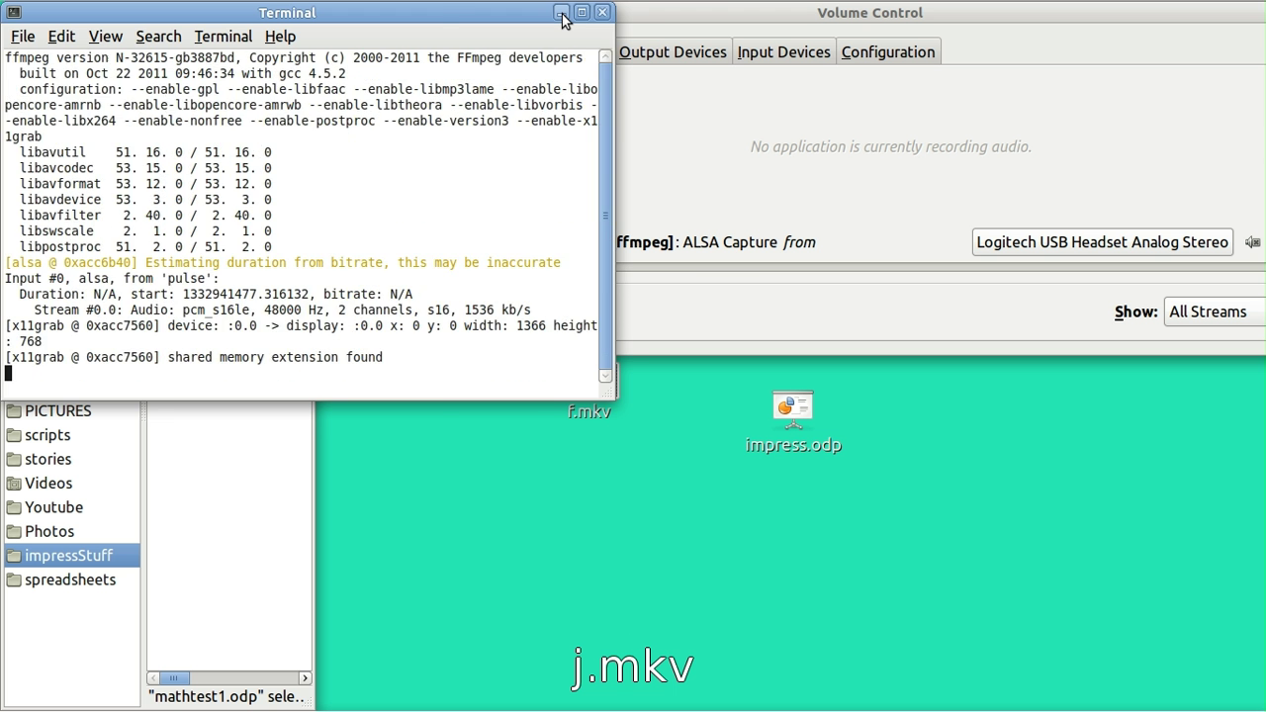
pyautogui.click(561, 14)
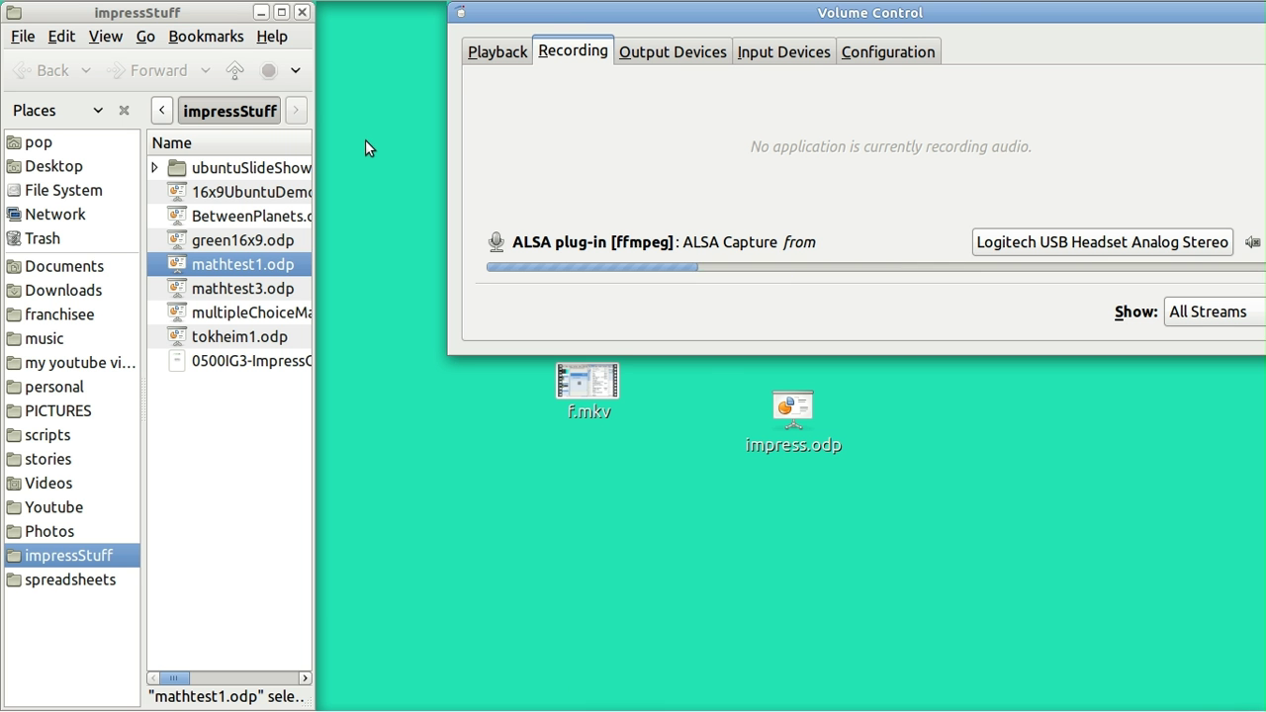
pyautogui.click(277, 223)
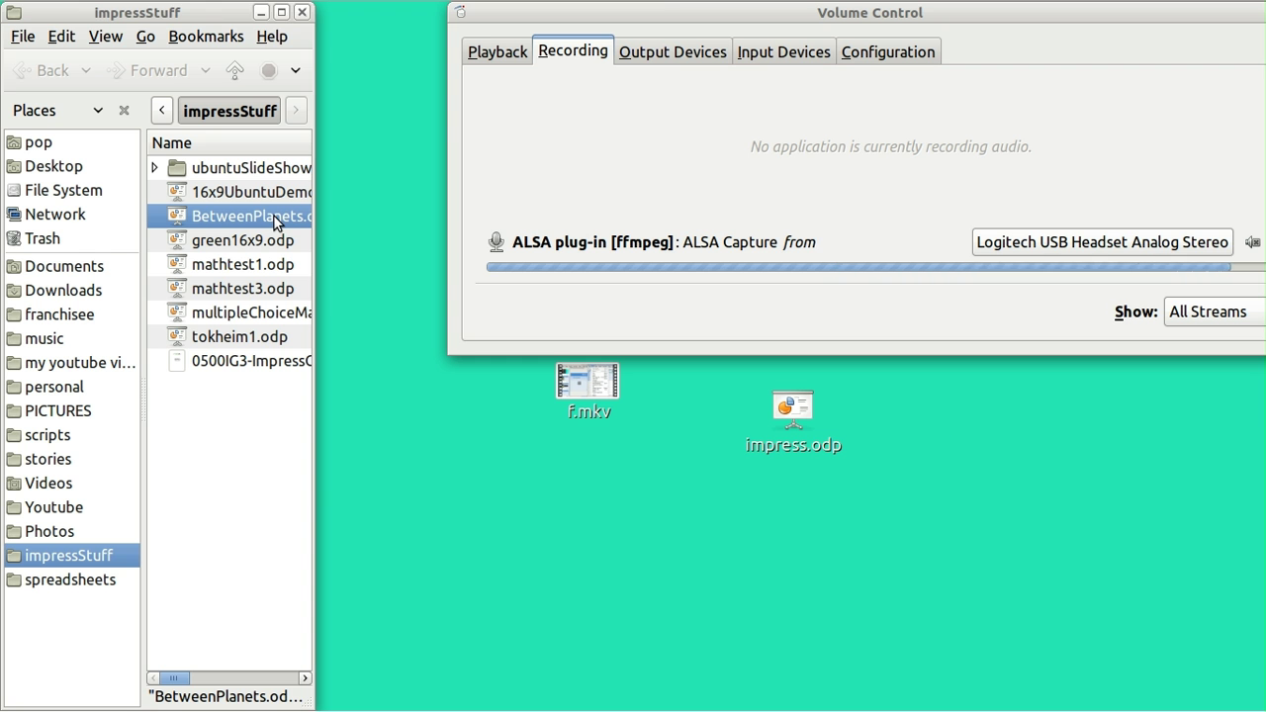
# Step: Open BetweenPlanets.odp in Impress and run its slide show from slide 1 through to slide 7
pyautogui.doubleClick(273, 214)
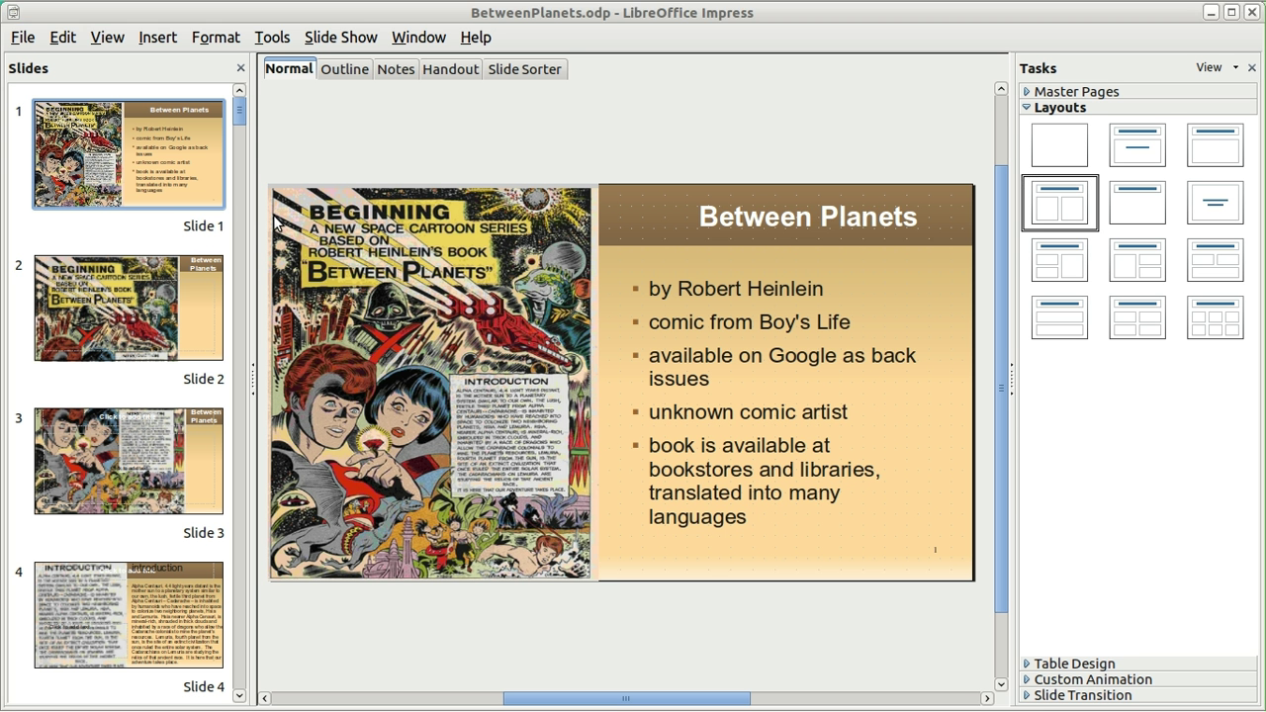
pyautogui.press('F5')
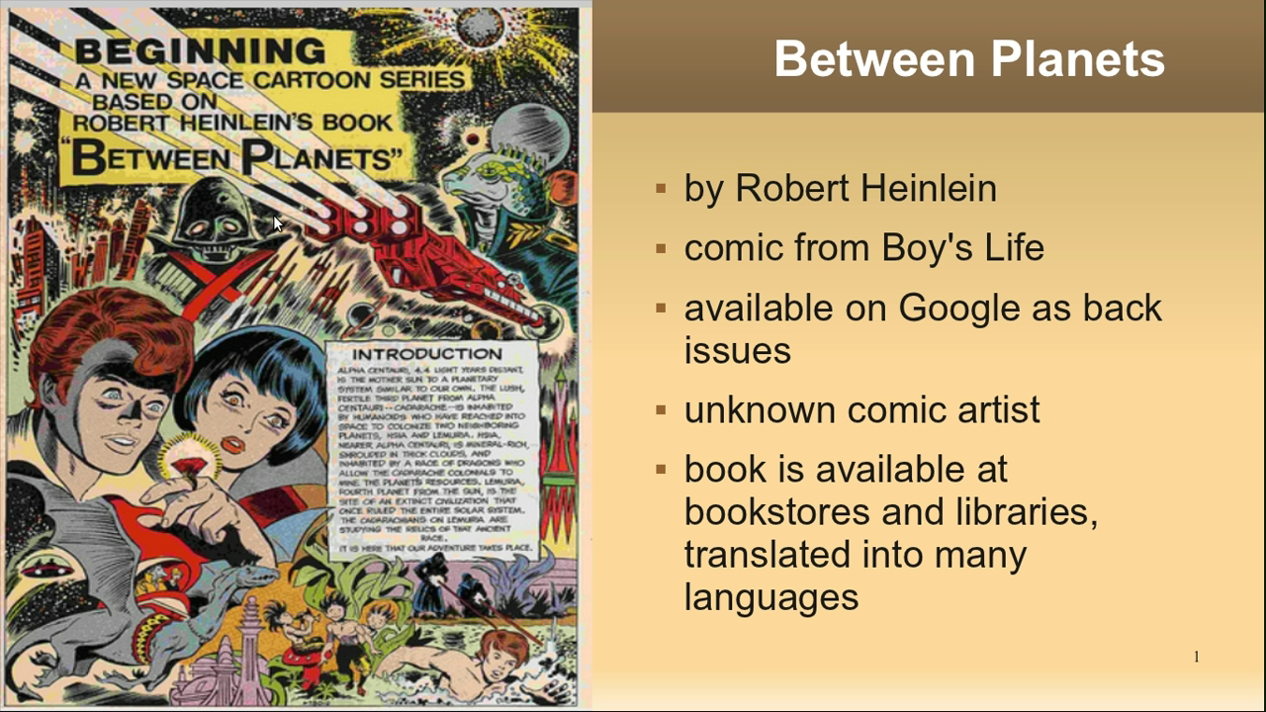
pyautogui.press('Right')
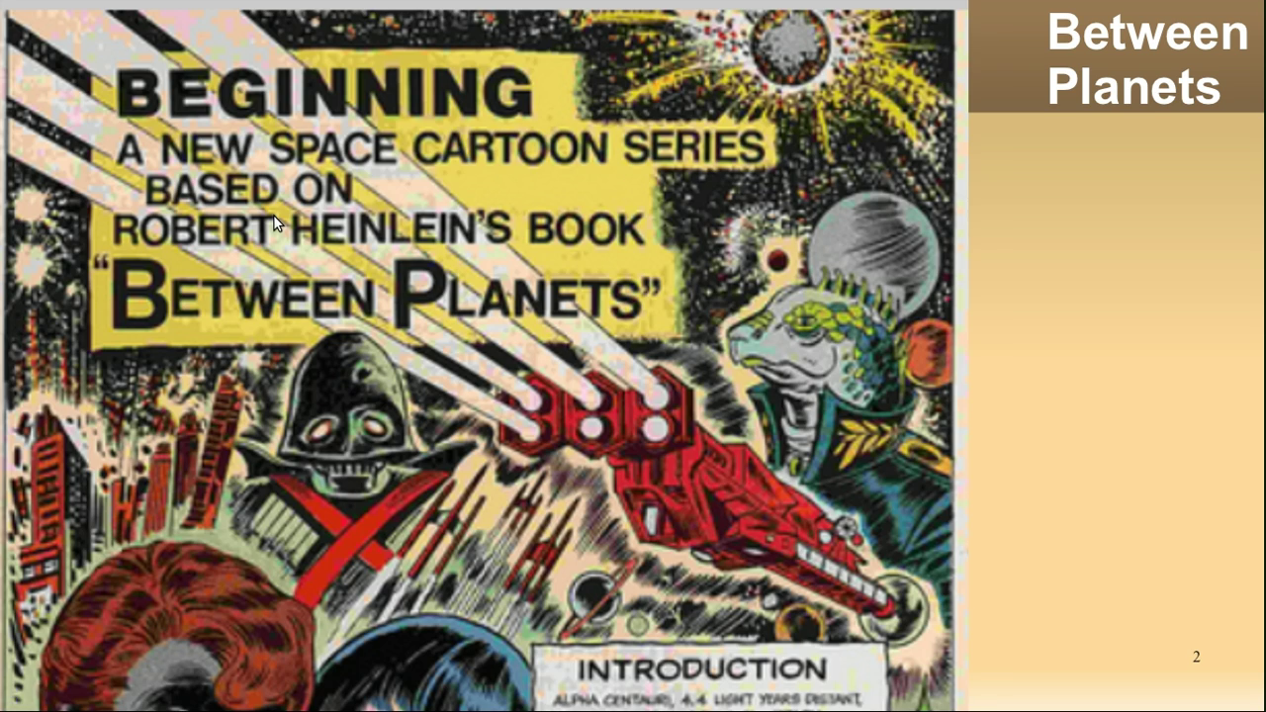
pyautogui.press('Right')
pyautogui.press('Right')
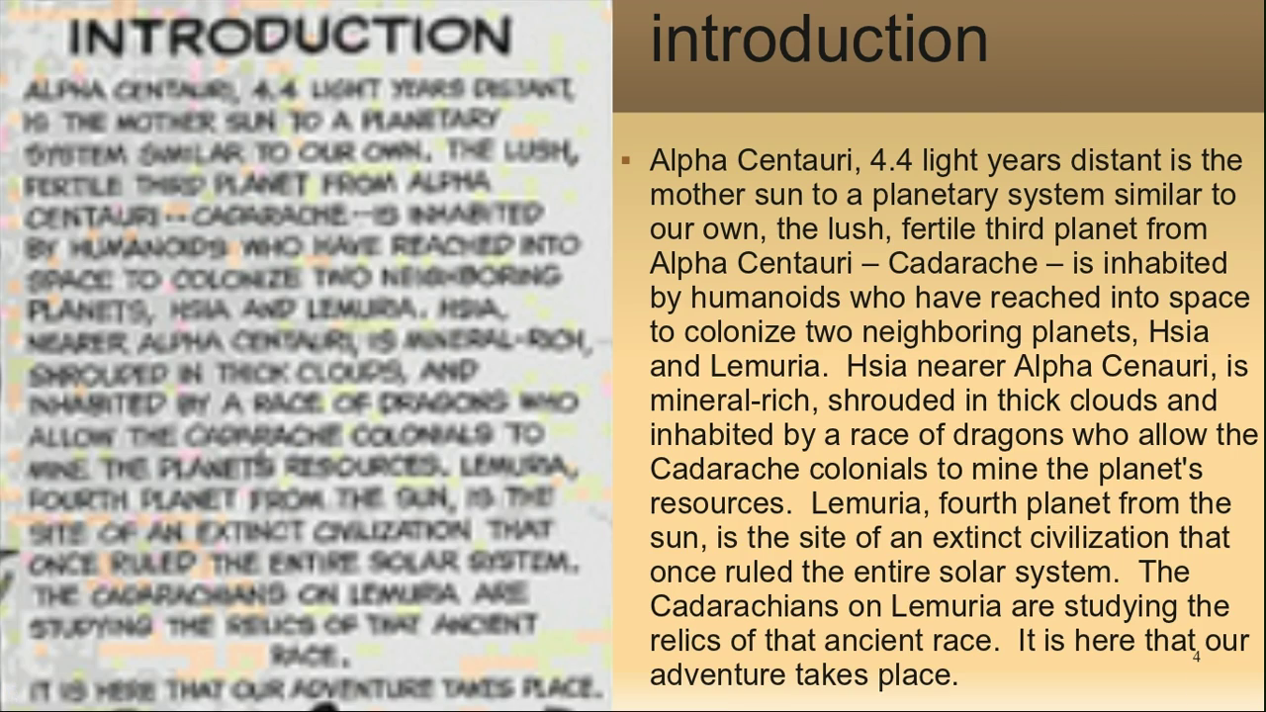
pyautogui.press('Right')
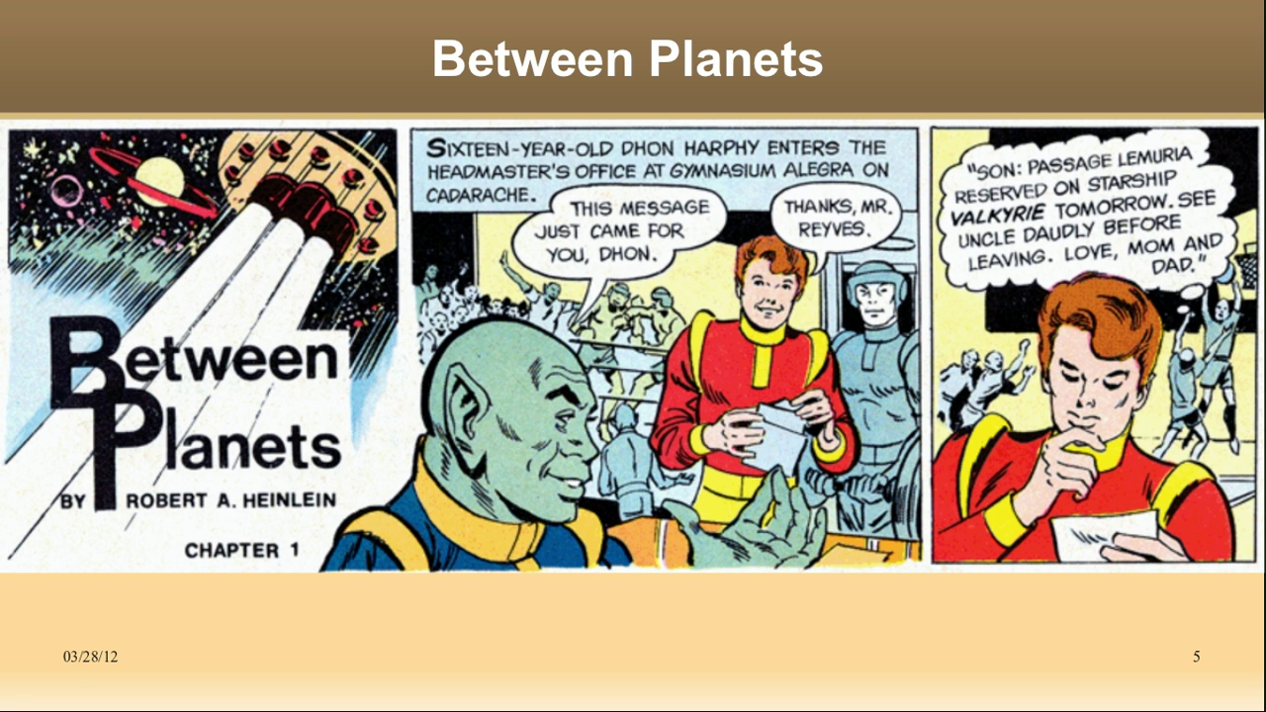
pyautogui.press('Right')
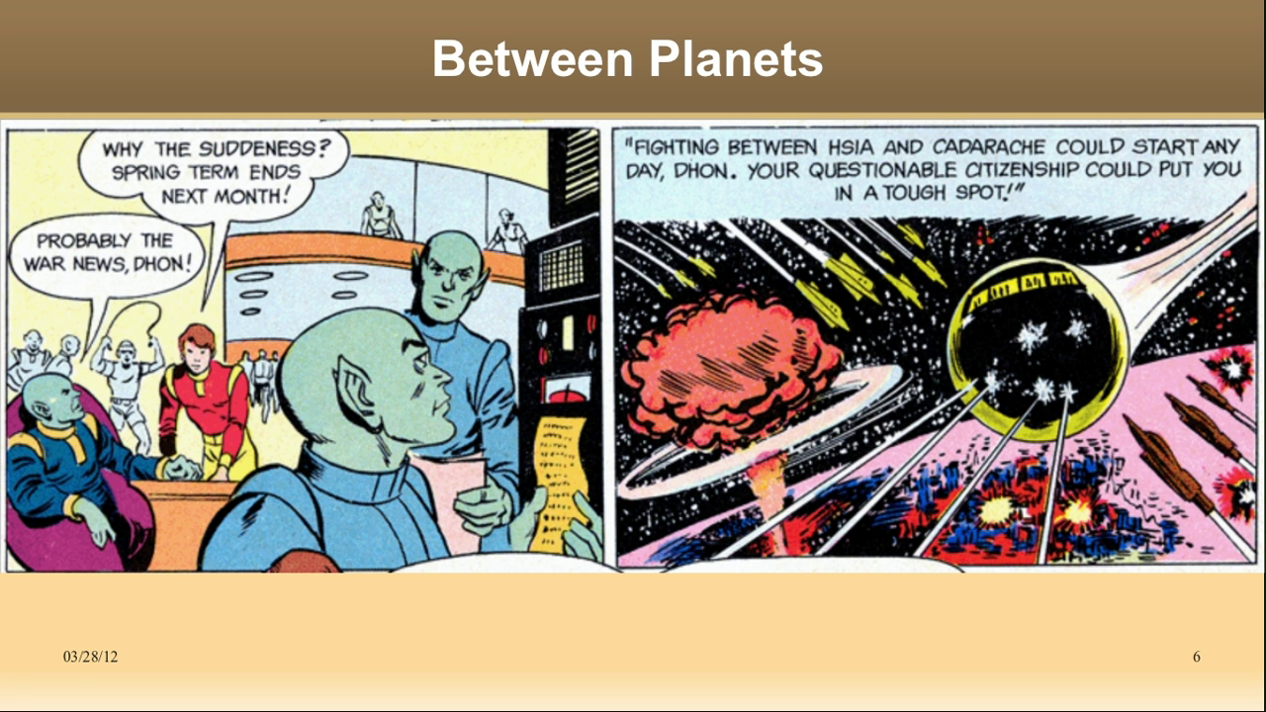
pyautogui.press('Right')
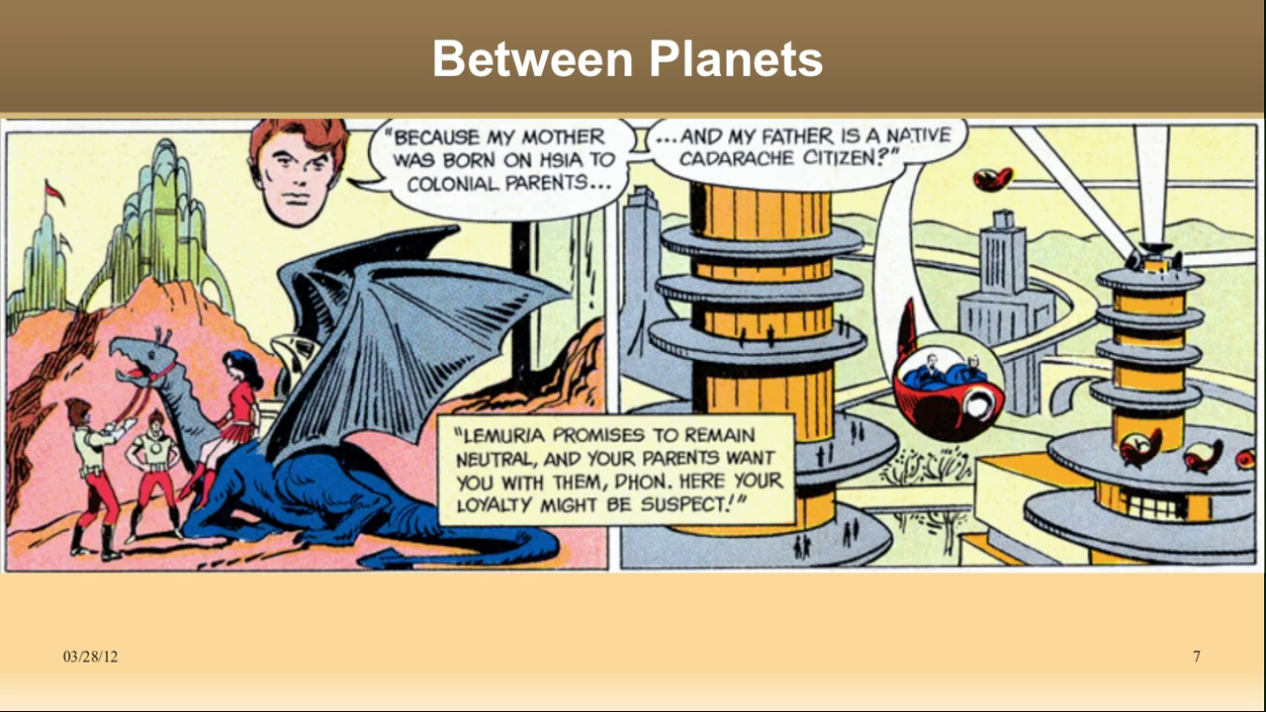